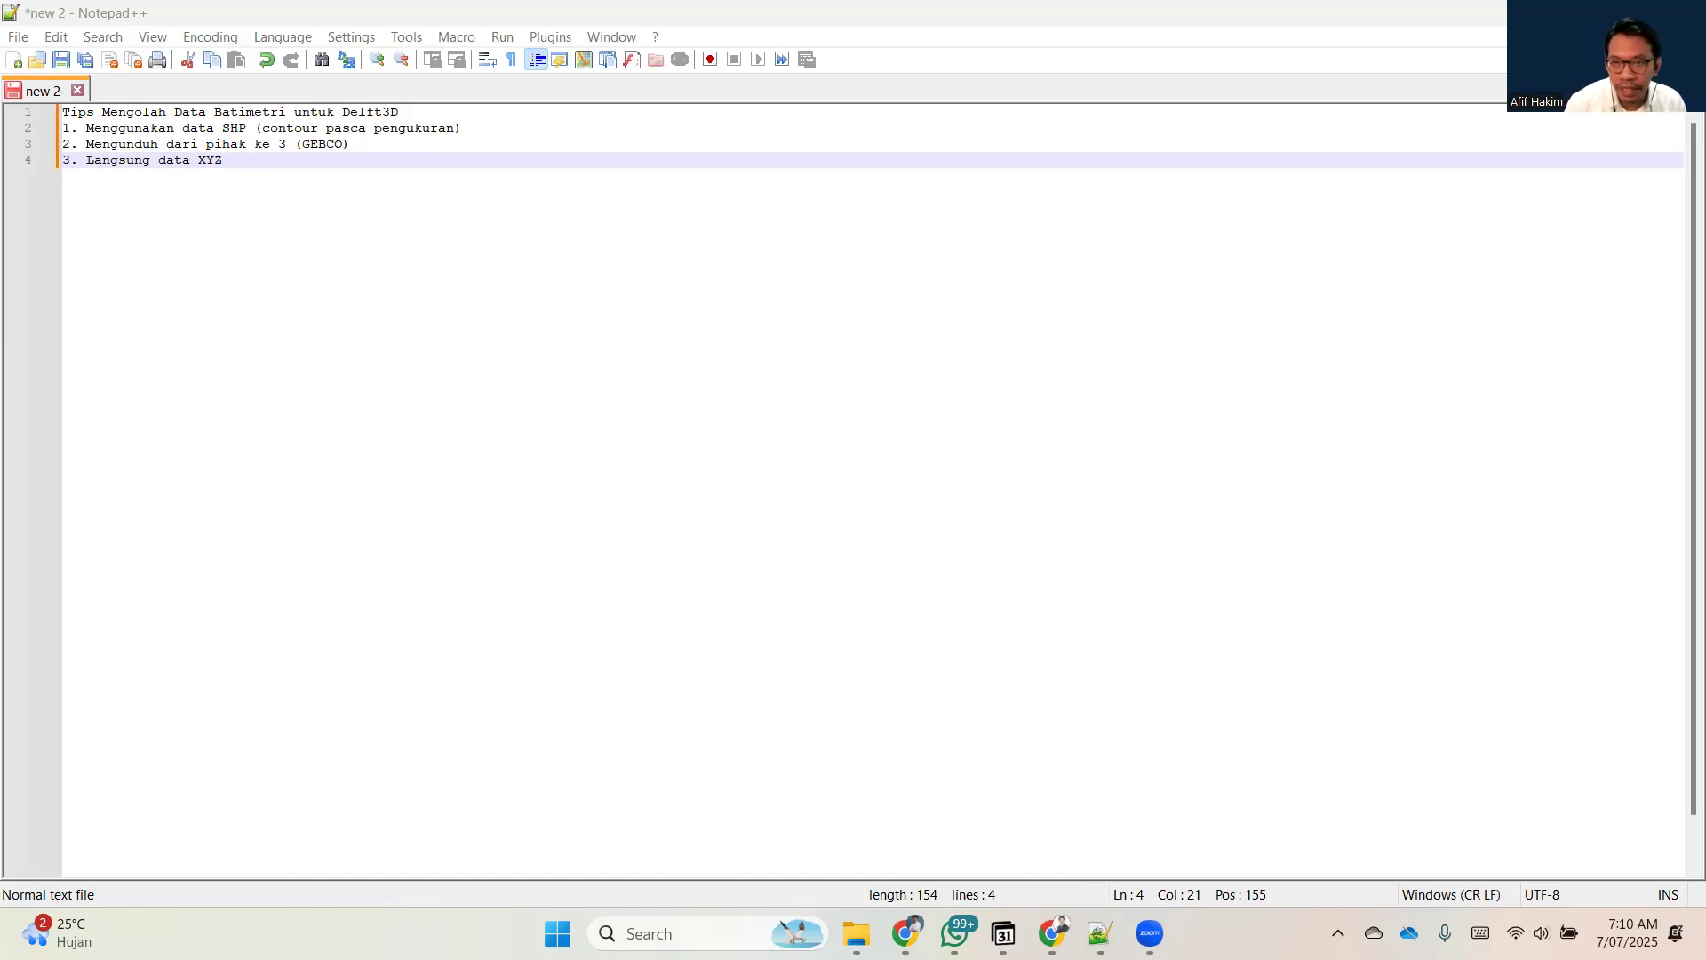
Switch from the notes to File Explorer and show the 6_Addition_Bathy_Tutorial folder in a maximized window.
left_click(807, 577)
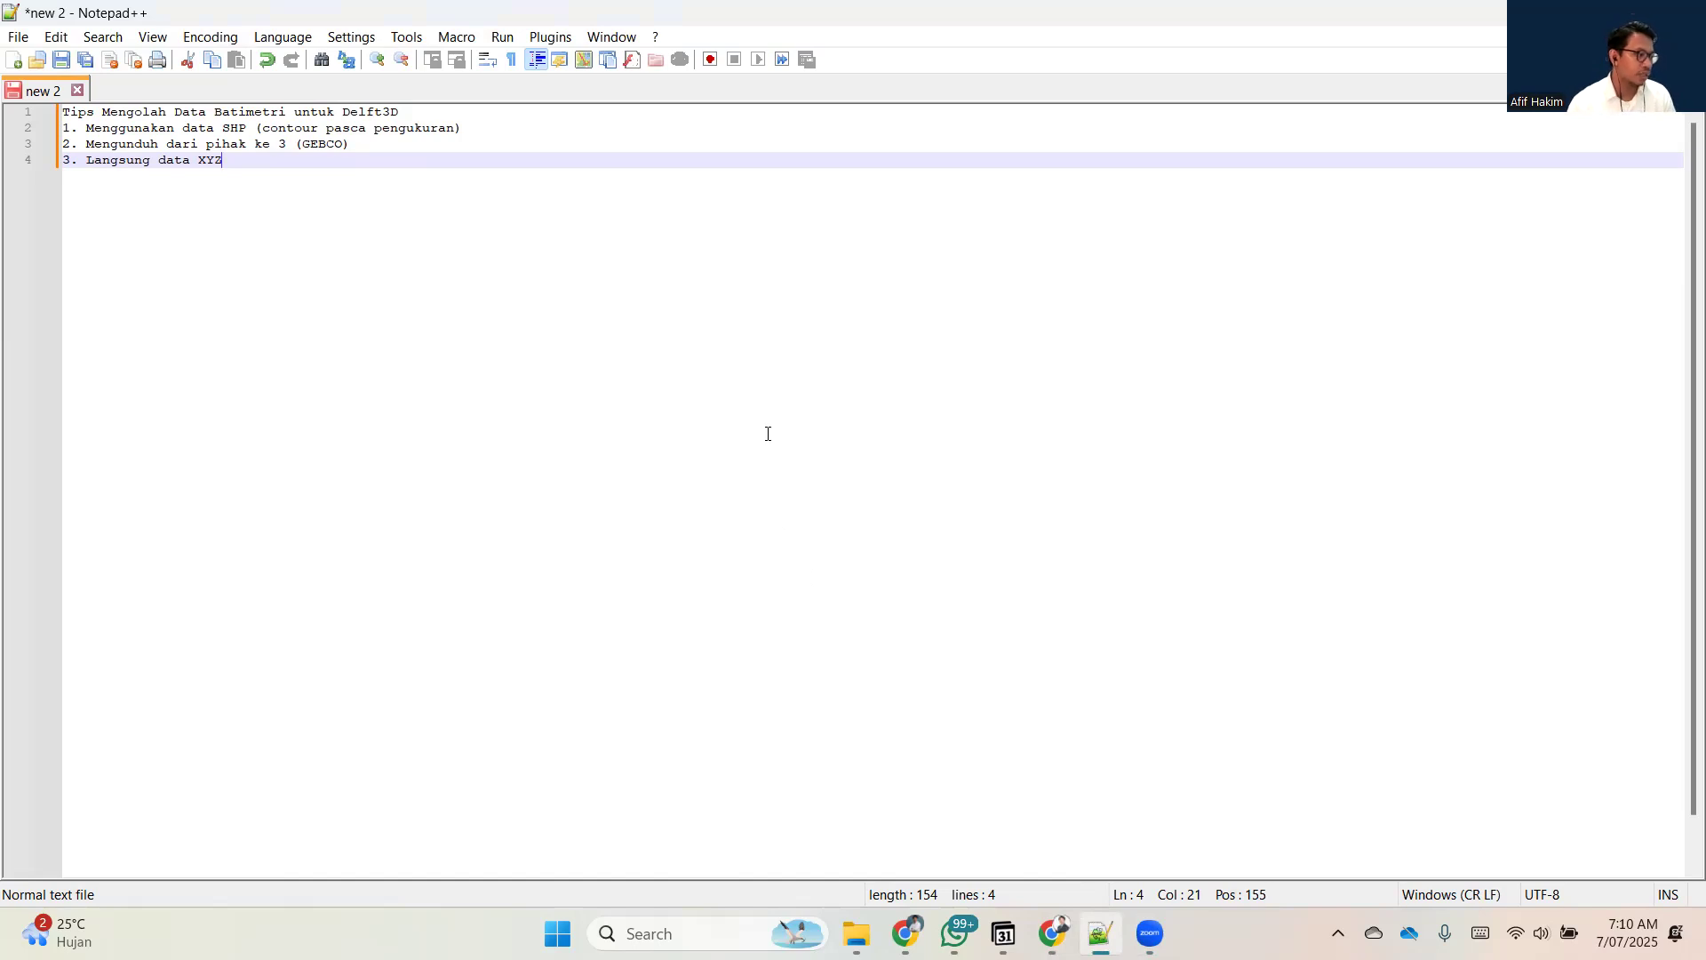
left_click(542, 127)
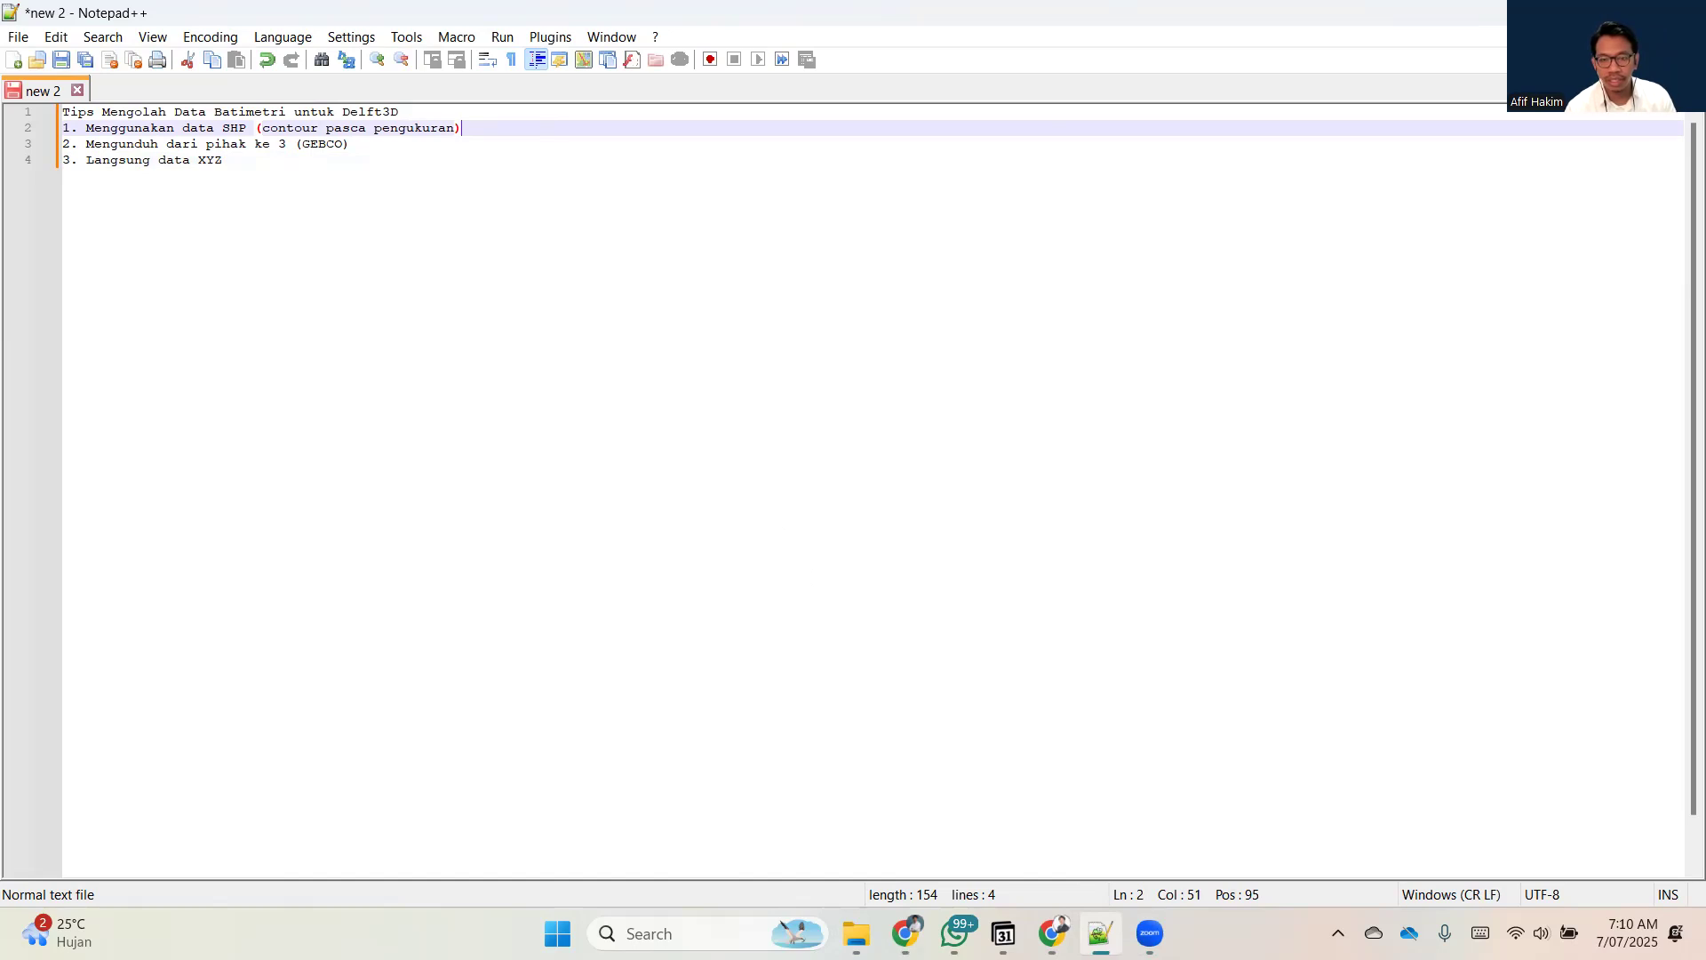
key("alt+Tab")
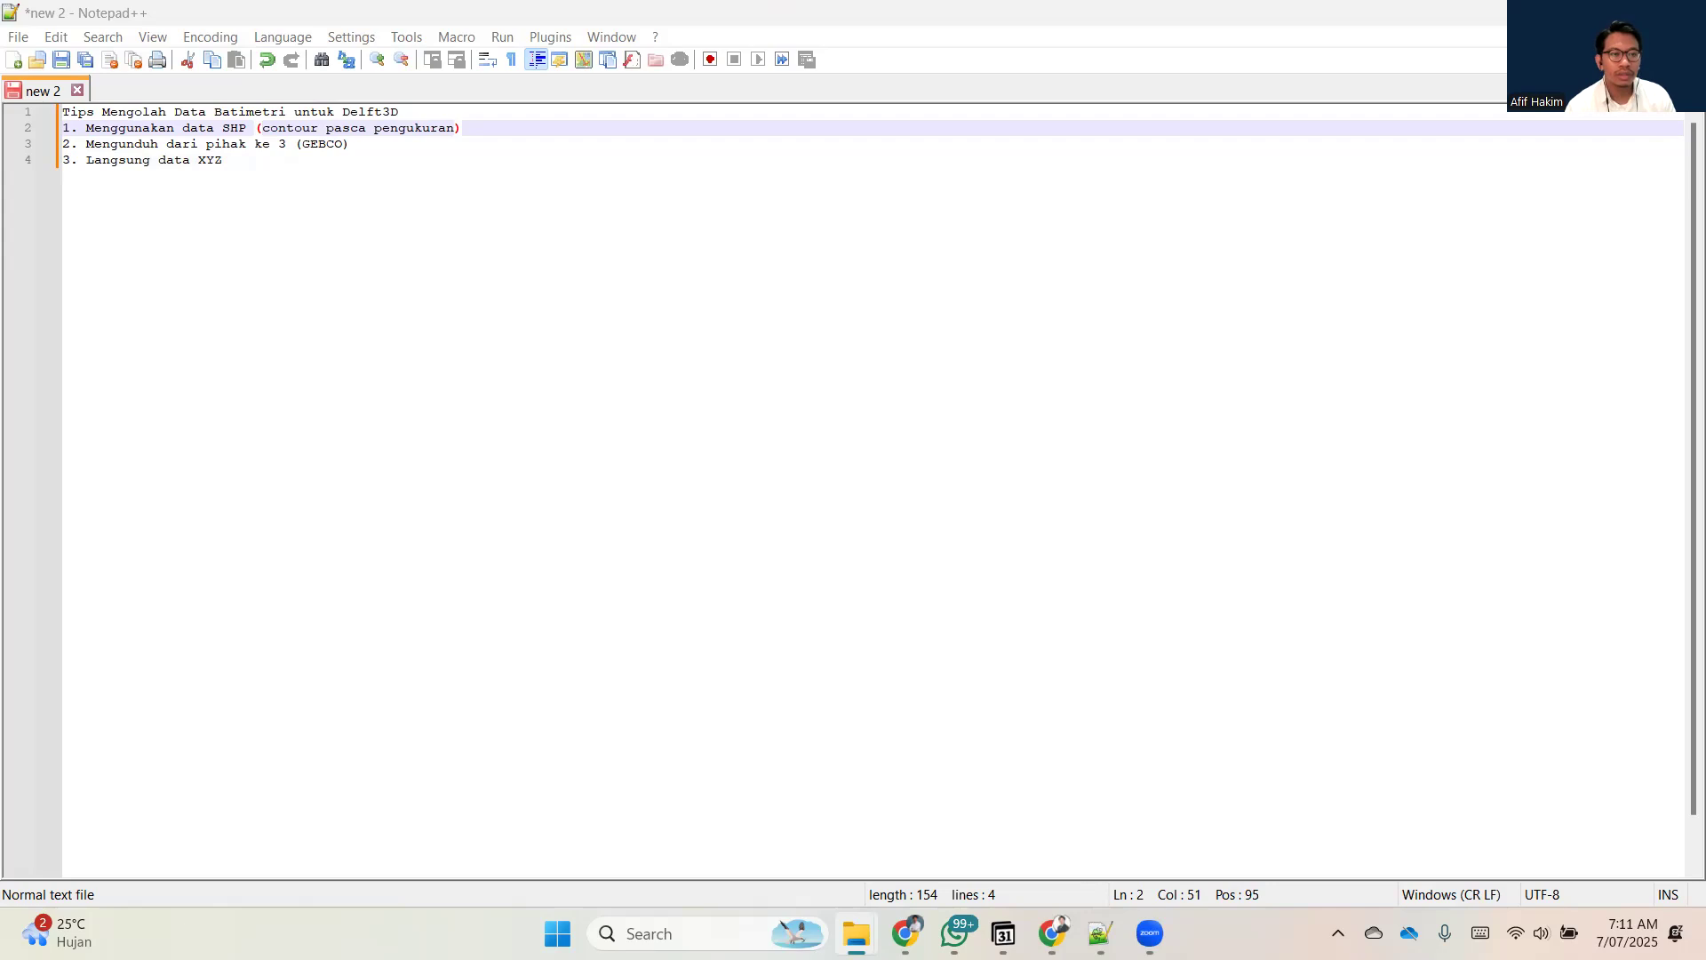
left_click_drag(1705, 210, 777, 210)
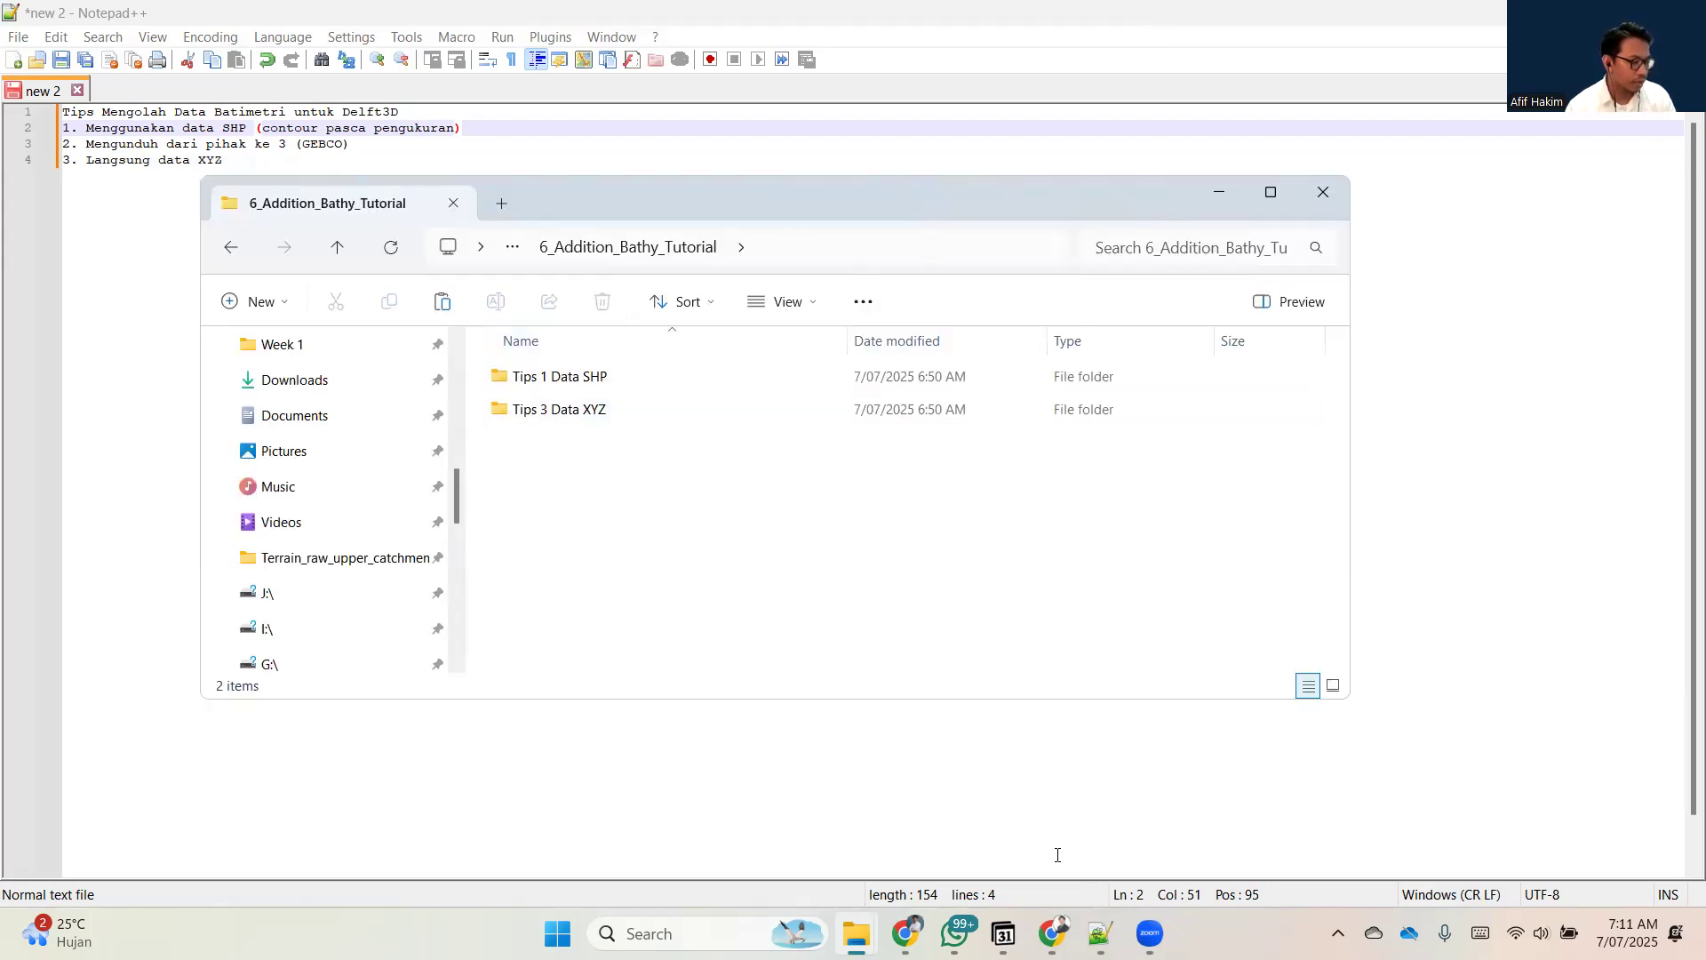
left_click(1270, 192)
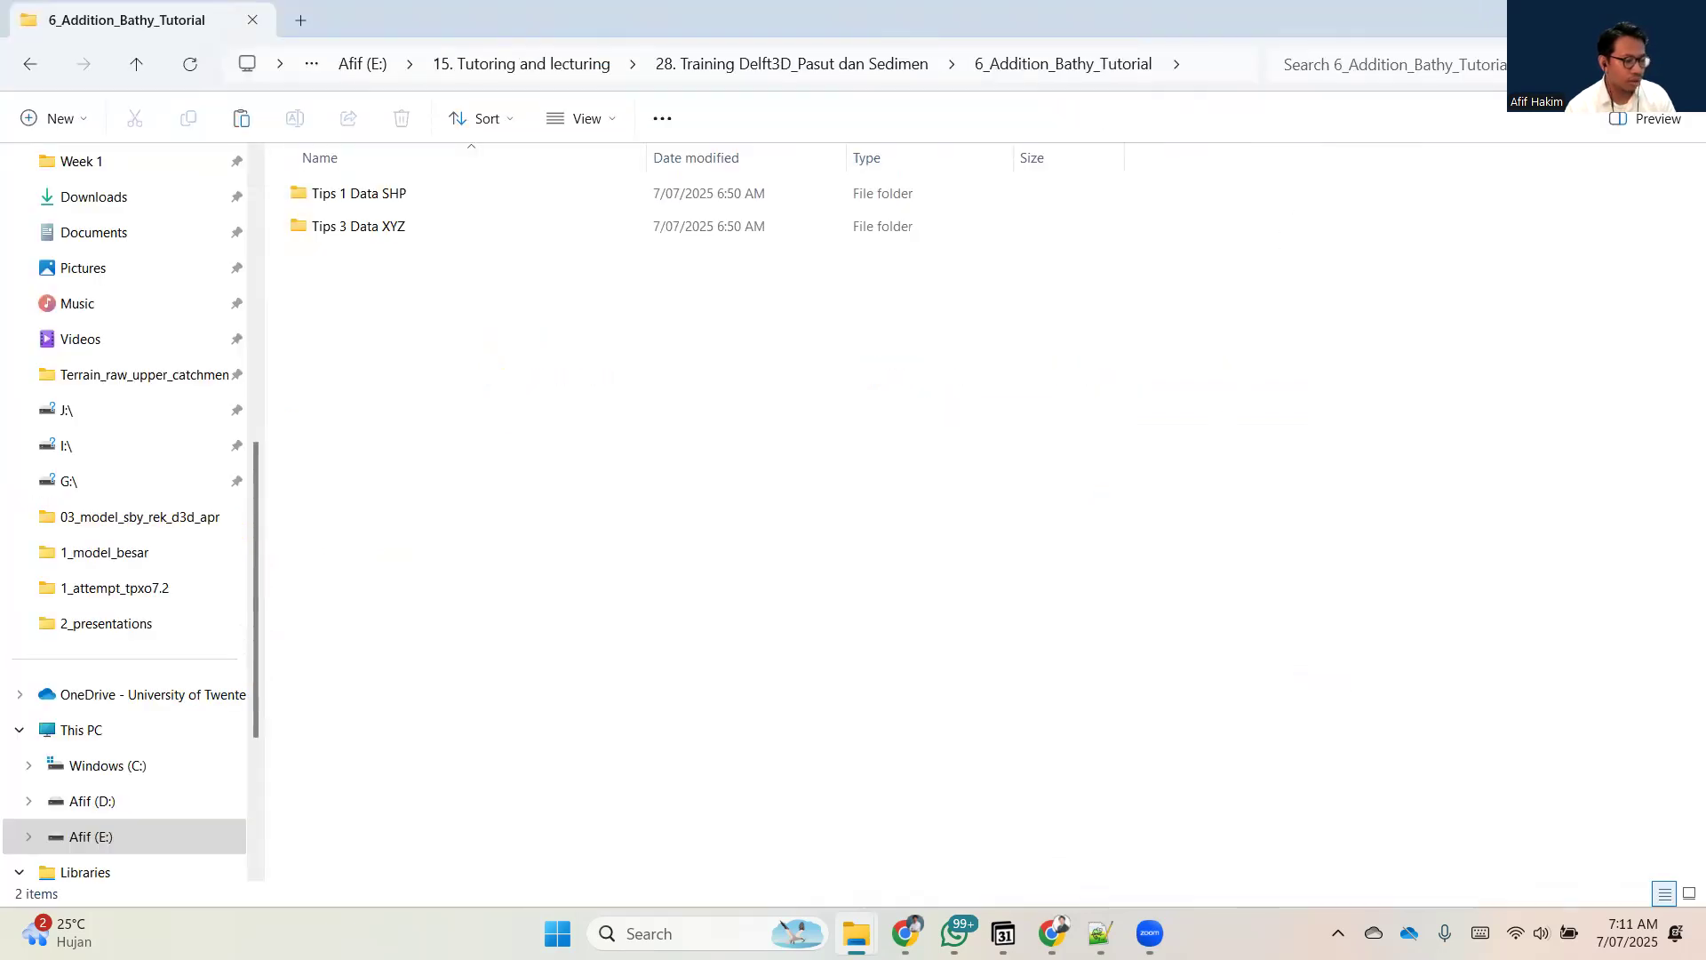
left_click(1578, 18)
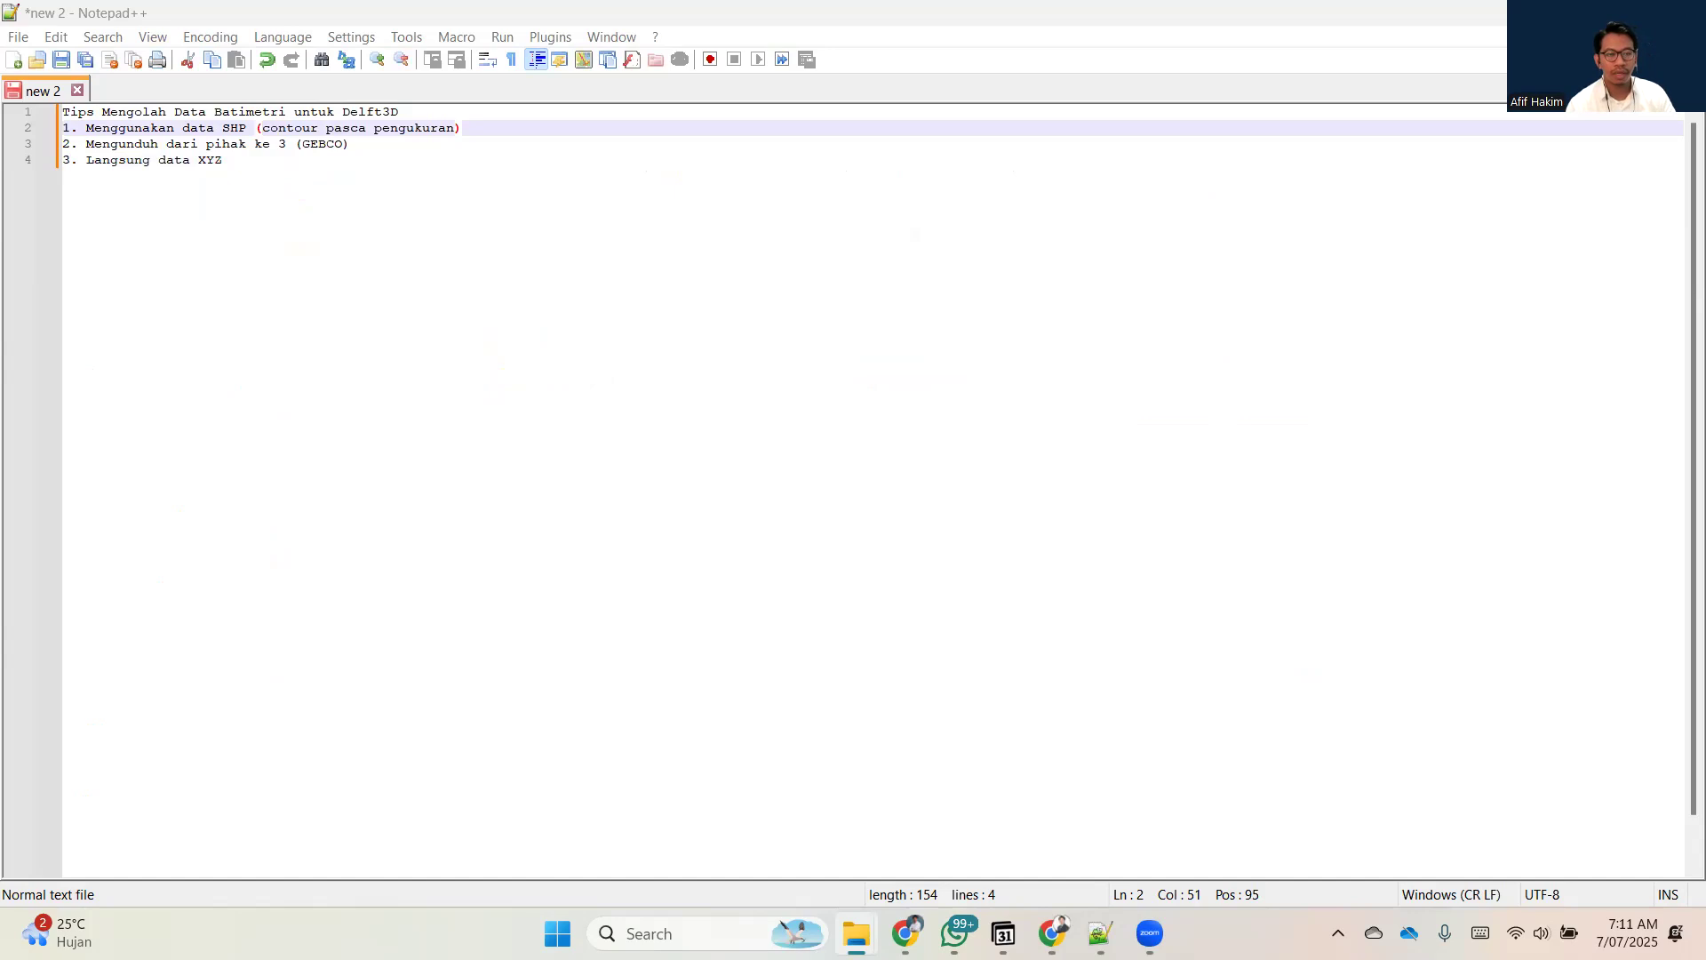
left_click_drag(1705, 355, 818, 267)
double_click(818, 266)
Search the computer for "global" and launch Global Mapper 18 (64-bit).
key("super")
type("gllba")
key("BackSpace")
key("BackSpace")
key("BackSpace")
type("obal")
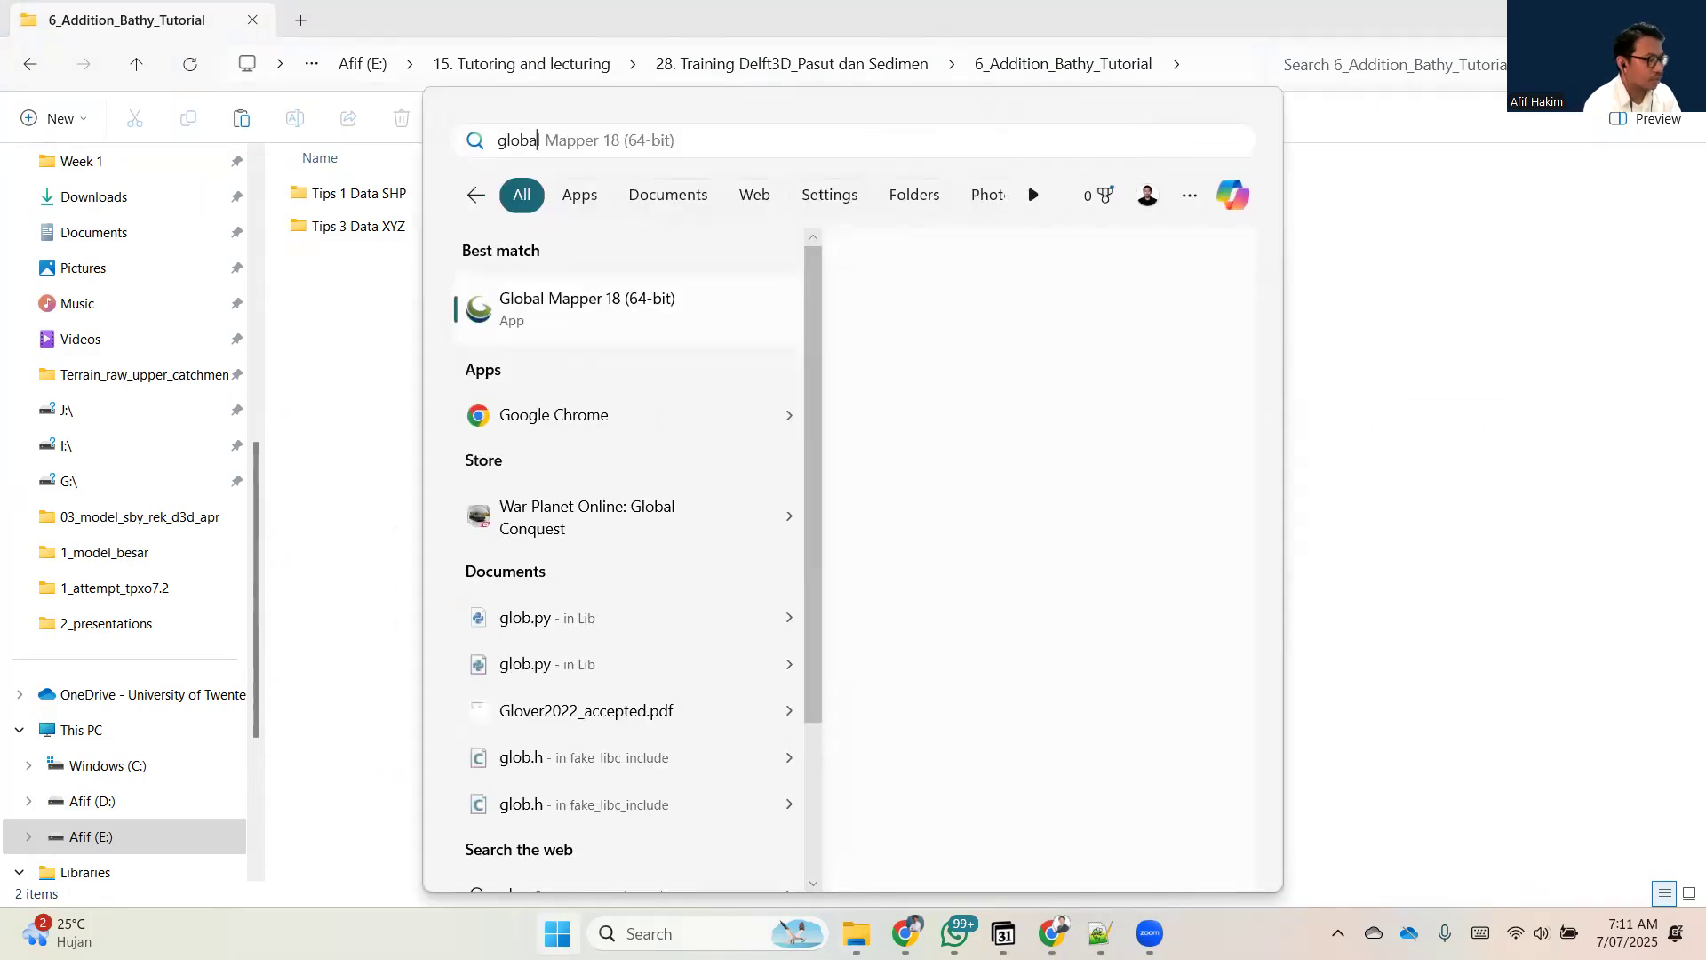
key("Return")
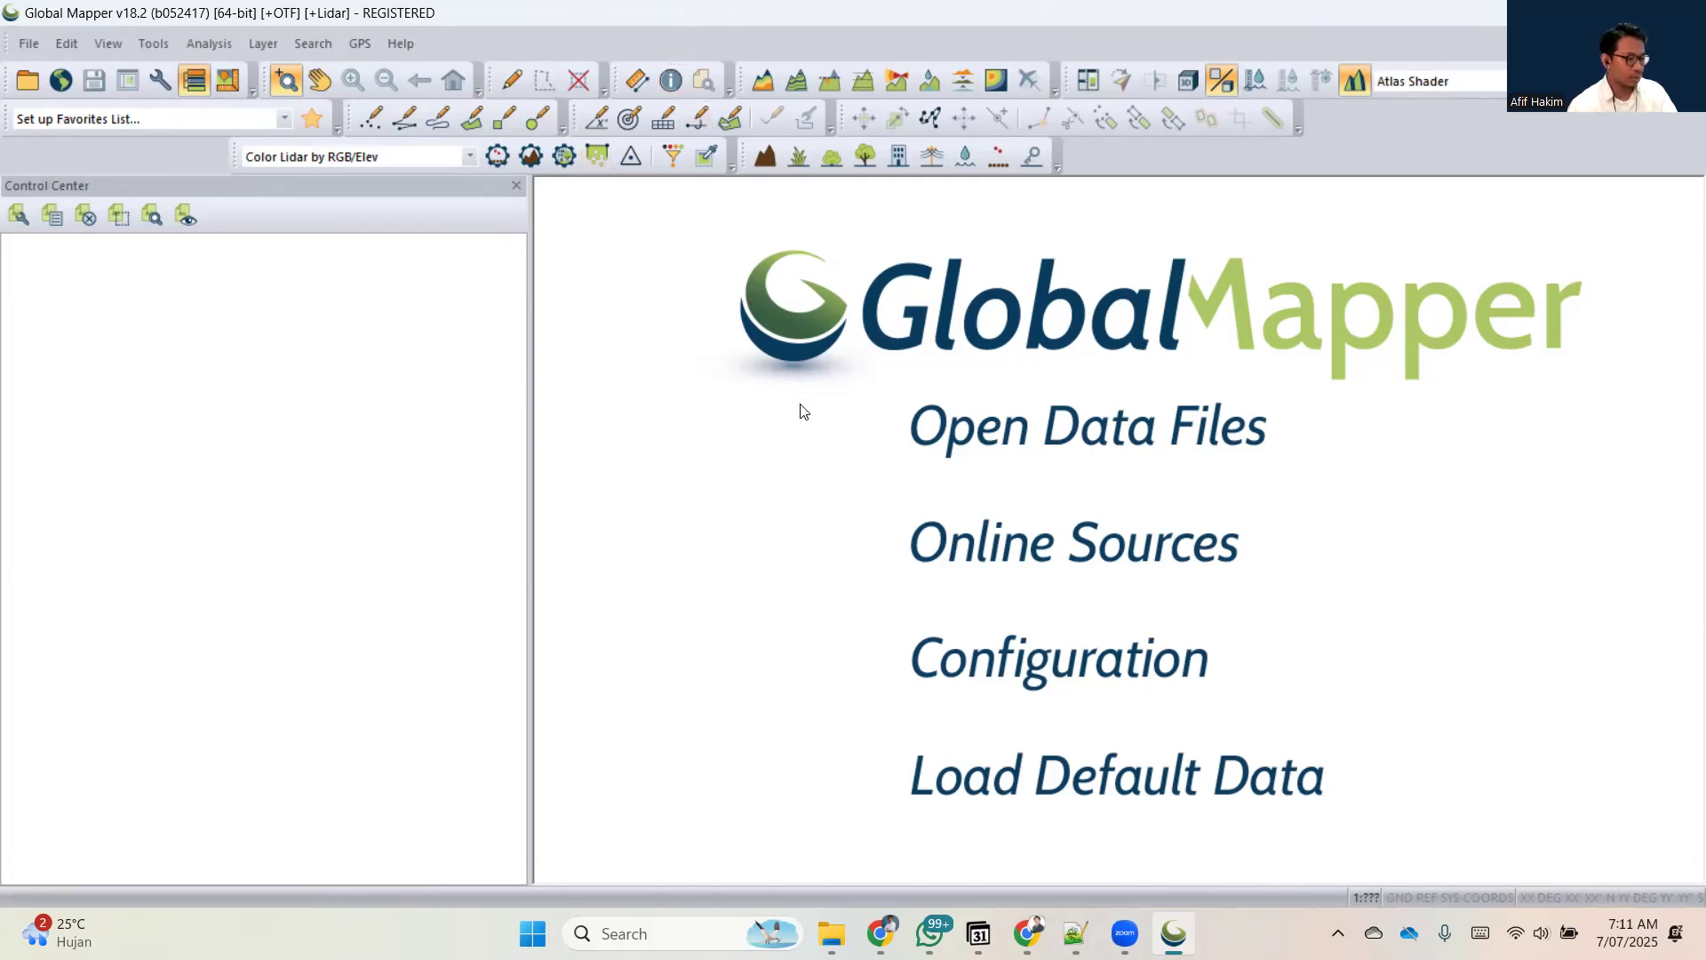
Return to File Explorer, open the Tips 1 Data SHP folder and place its window beside Global Mapper's empty workspace.
left_click(832, 933)
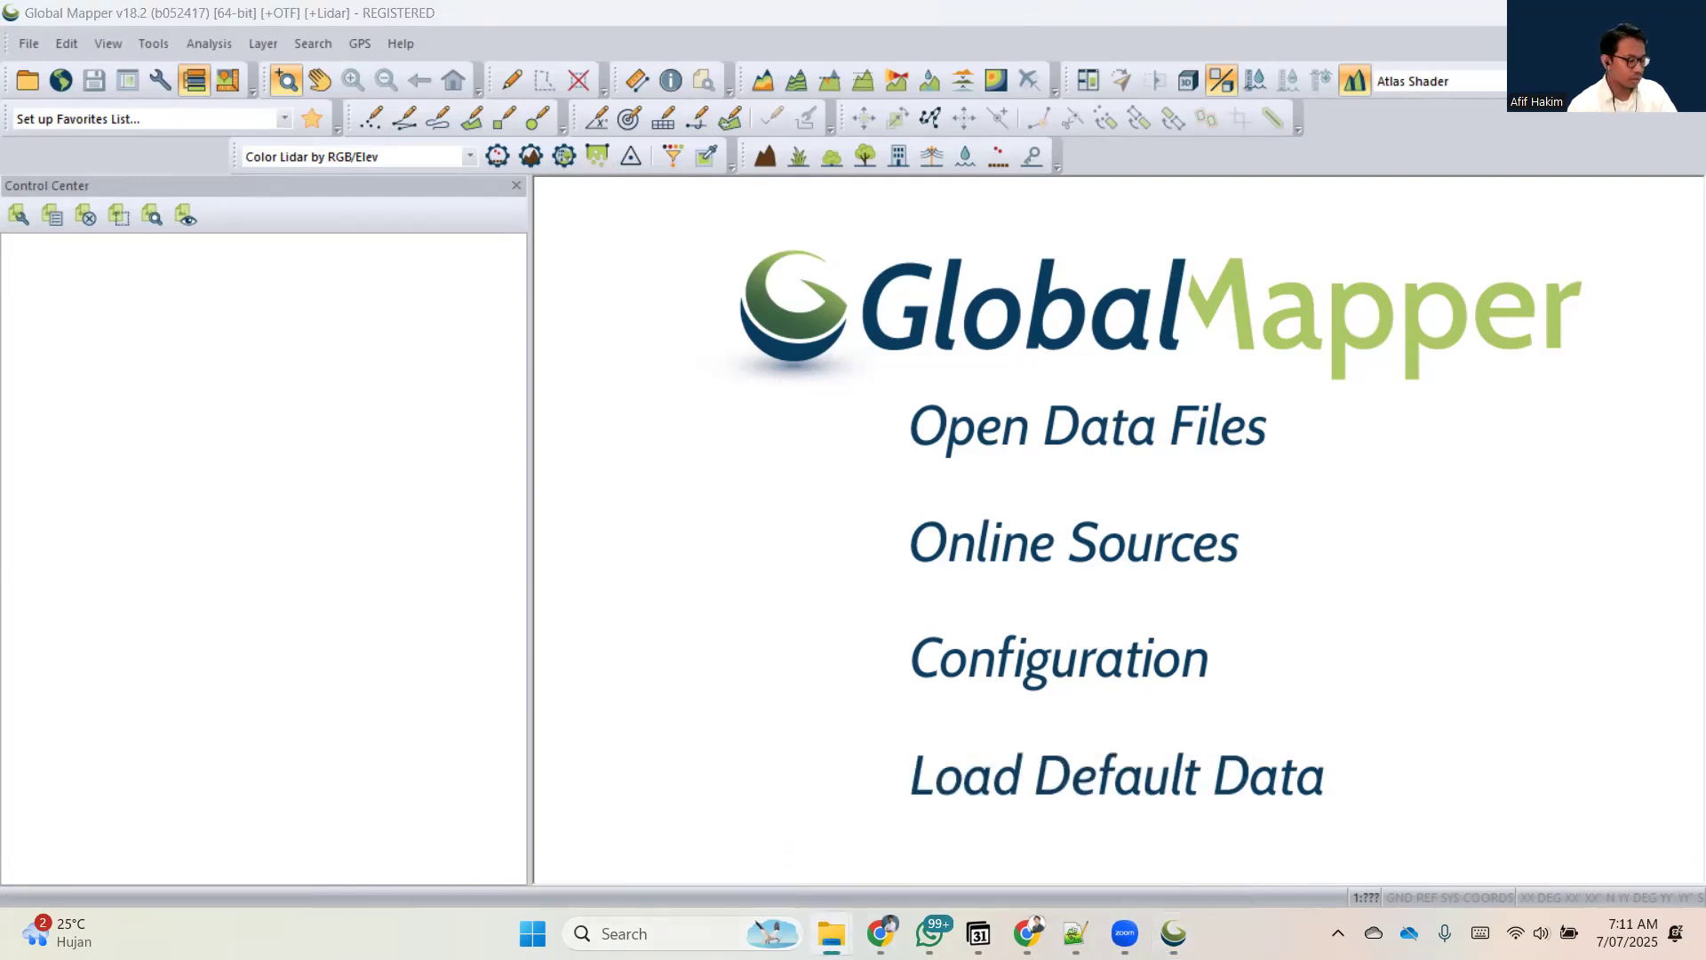
mouse_move(832, 933)
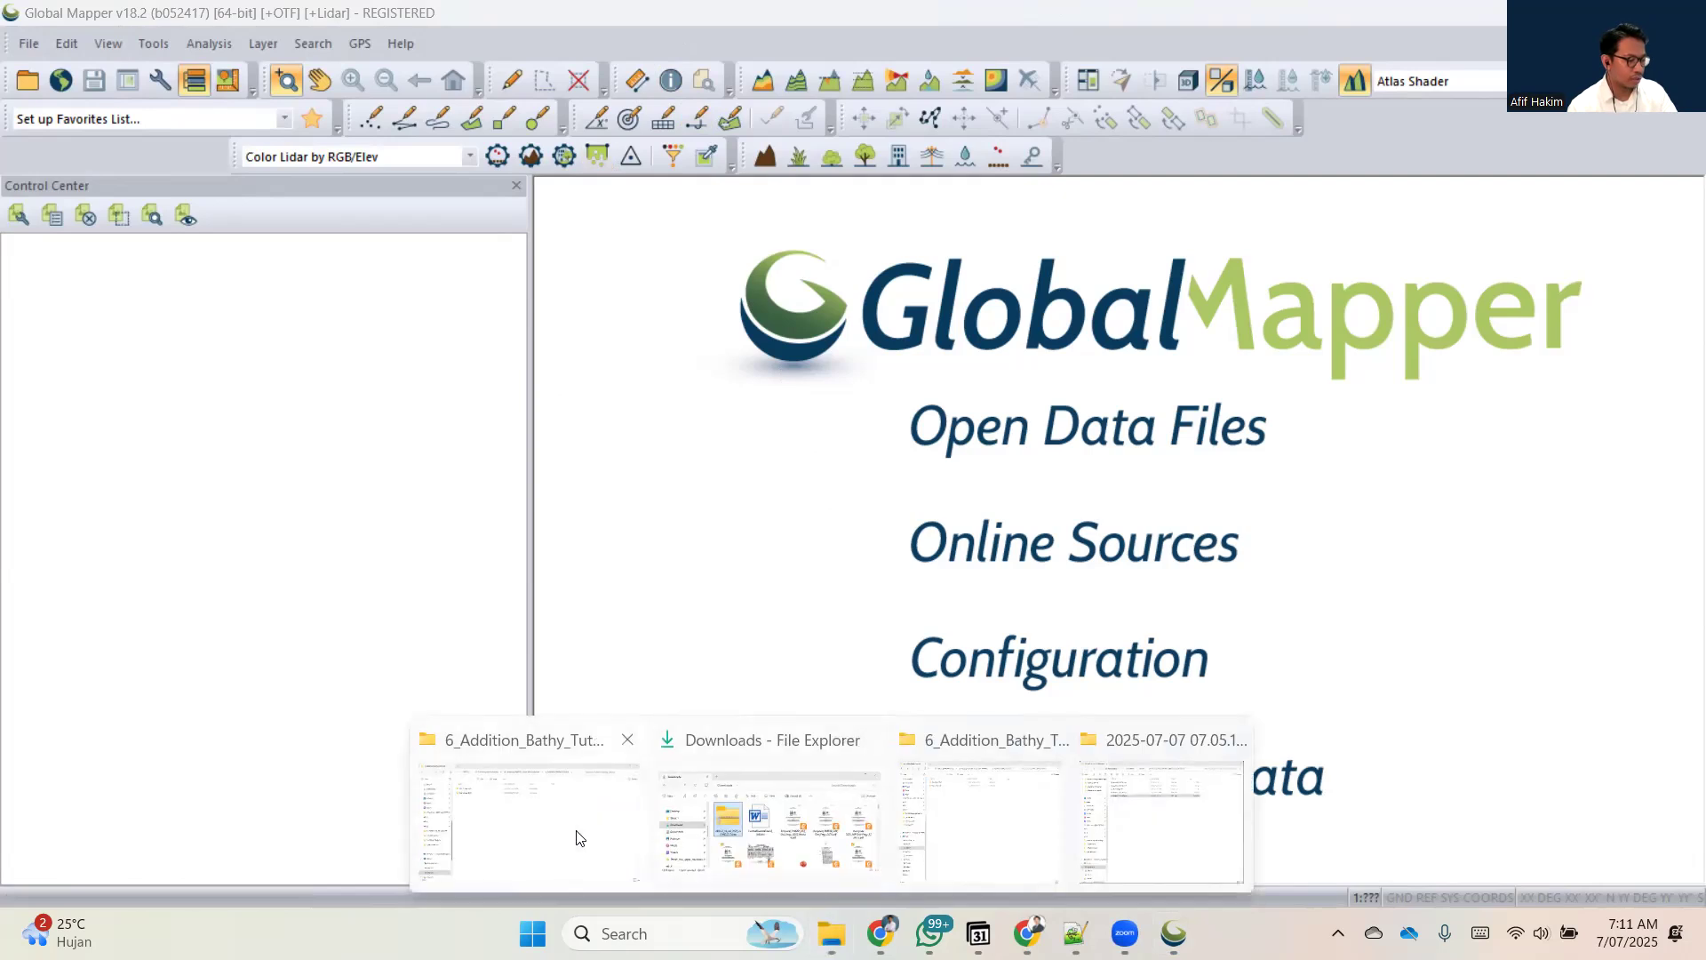
left_click(579, 838)
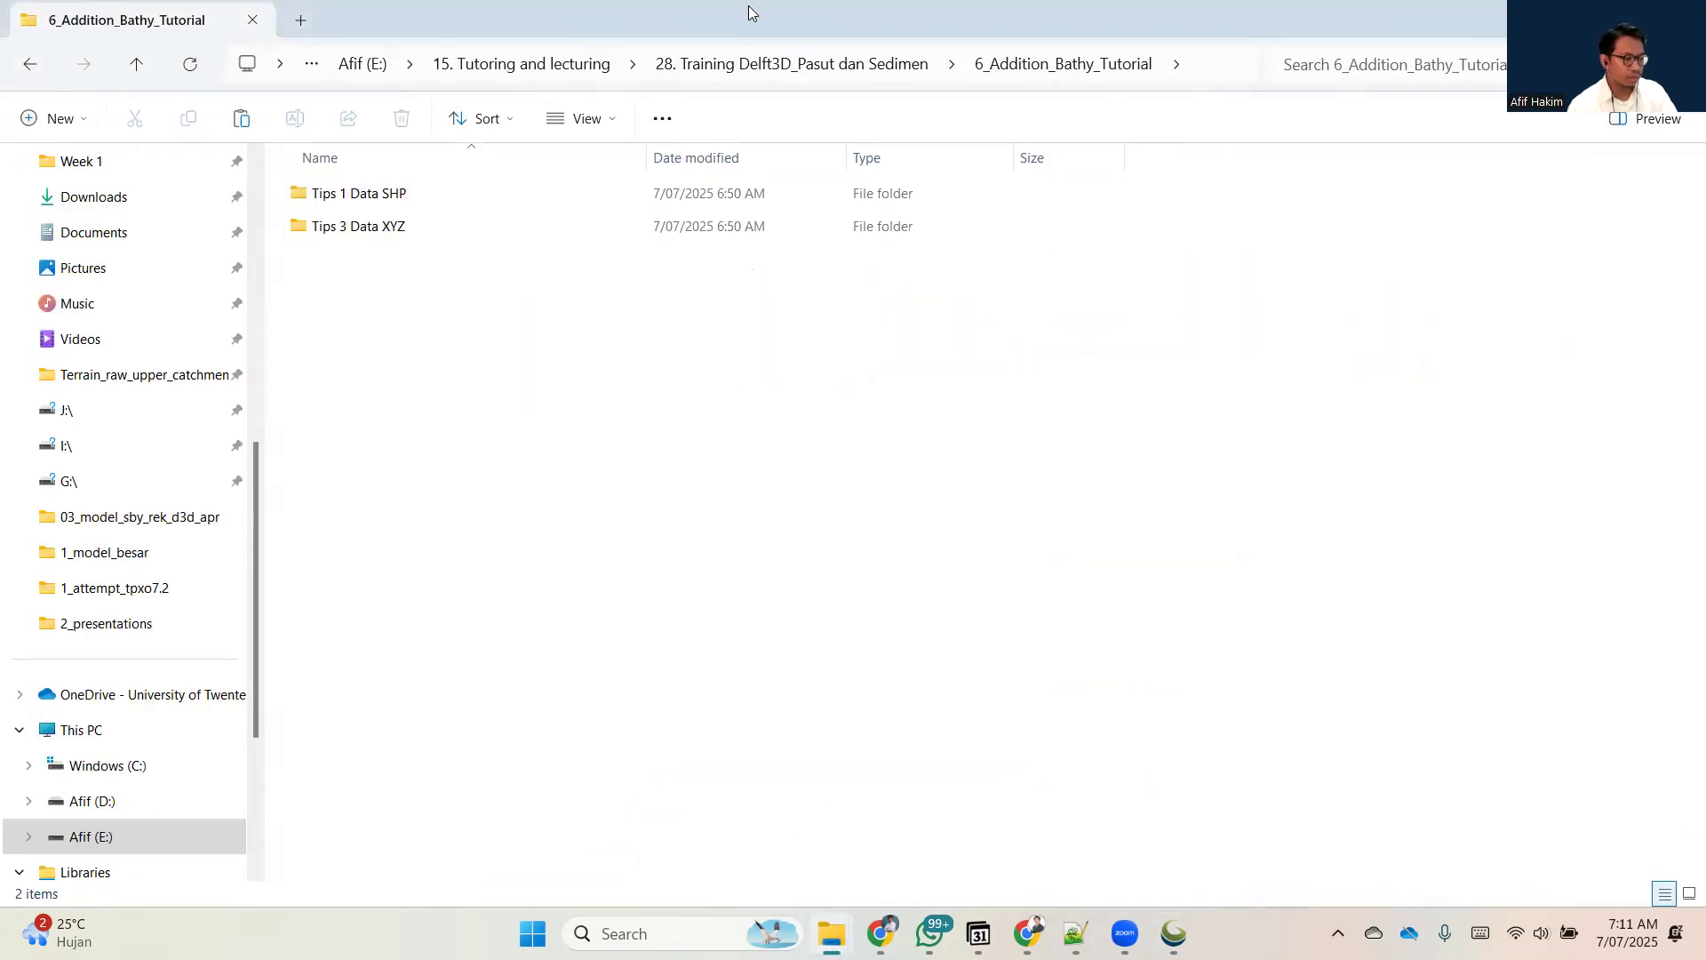
left_click_drag(748, 6, 749, 0)
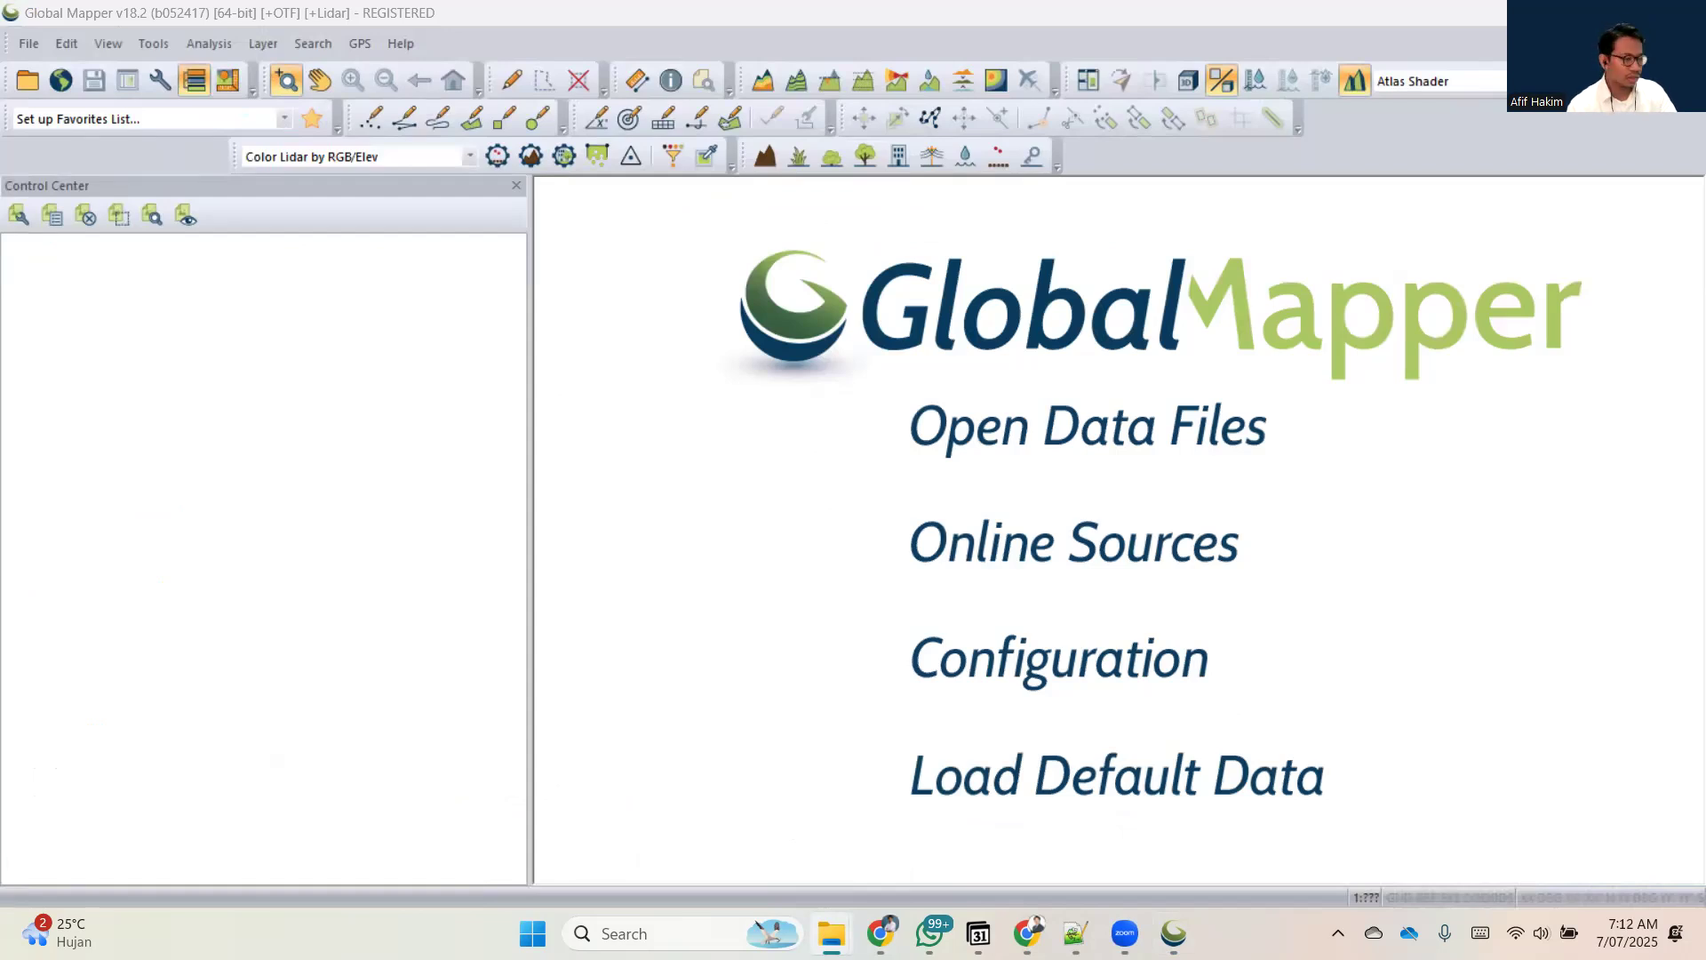
left_click_drag(1173, 0, 1173, 205)
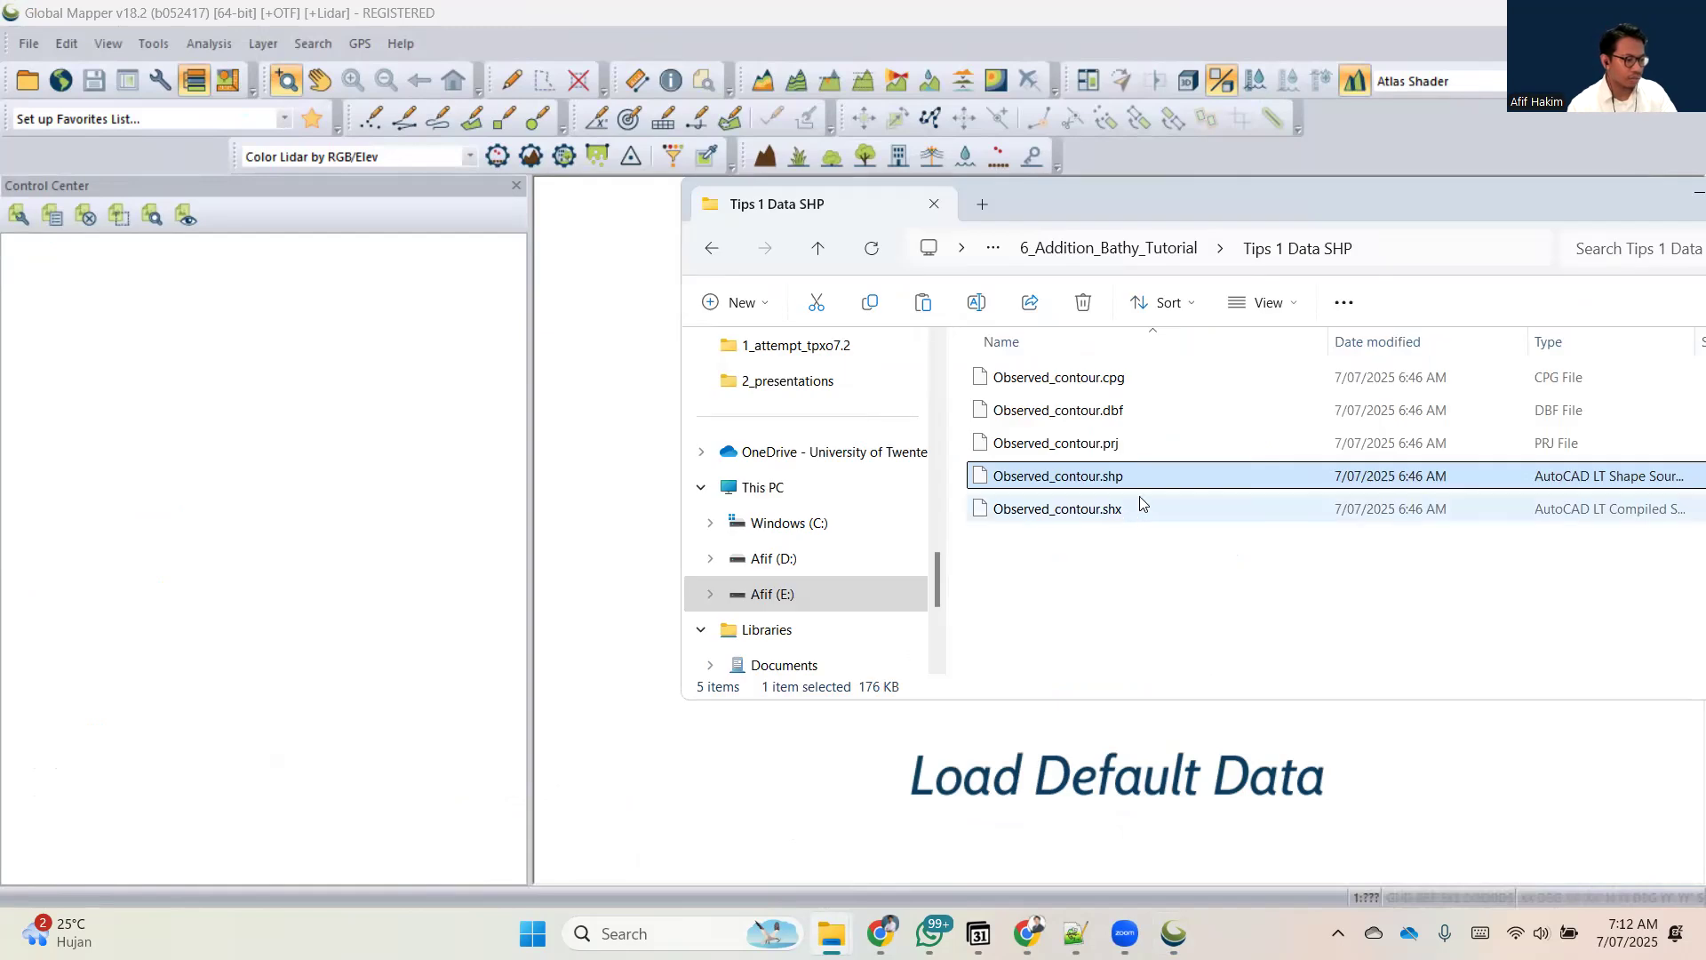
Load Observed_contour.shp from the Tips 1 Data SHP folder into the Global Mapper workspace.
left_click_drag(1131, 481, 1082, 485)
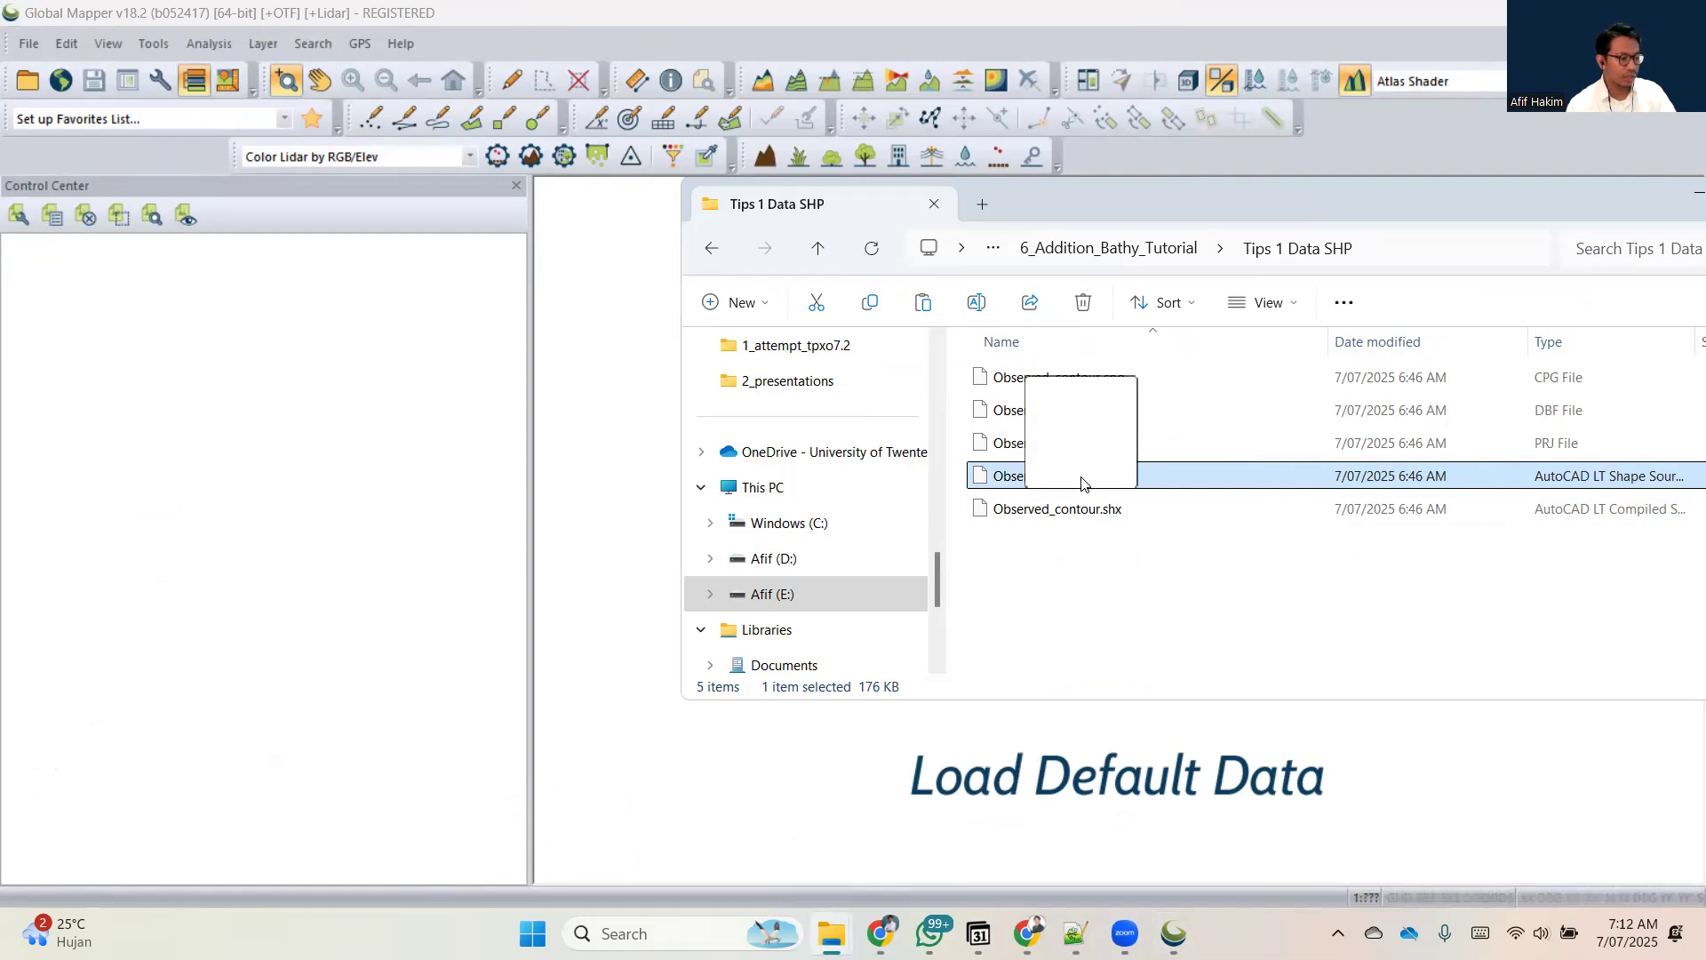
left_click_drag(1081, 484, 1081, 484)
left_click_drag(1044, 491, 626, 560)
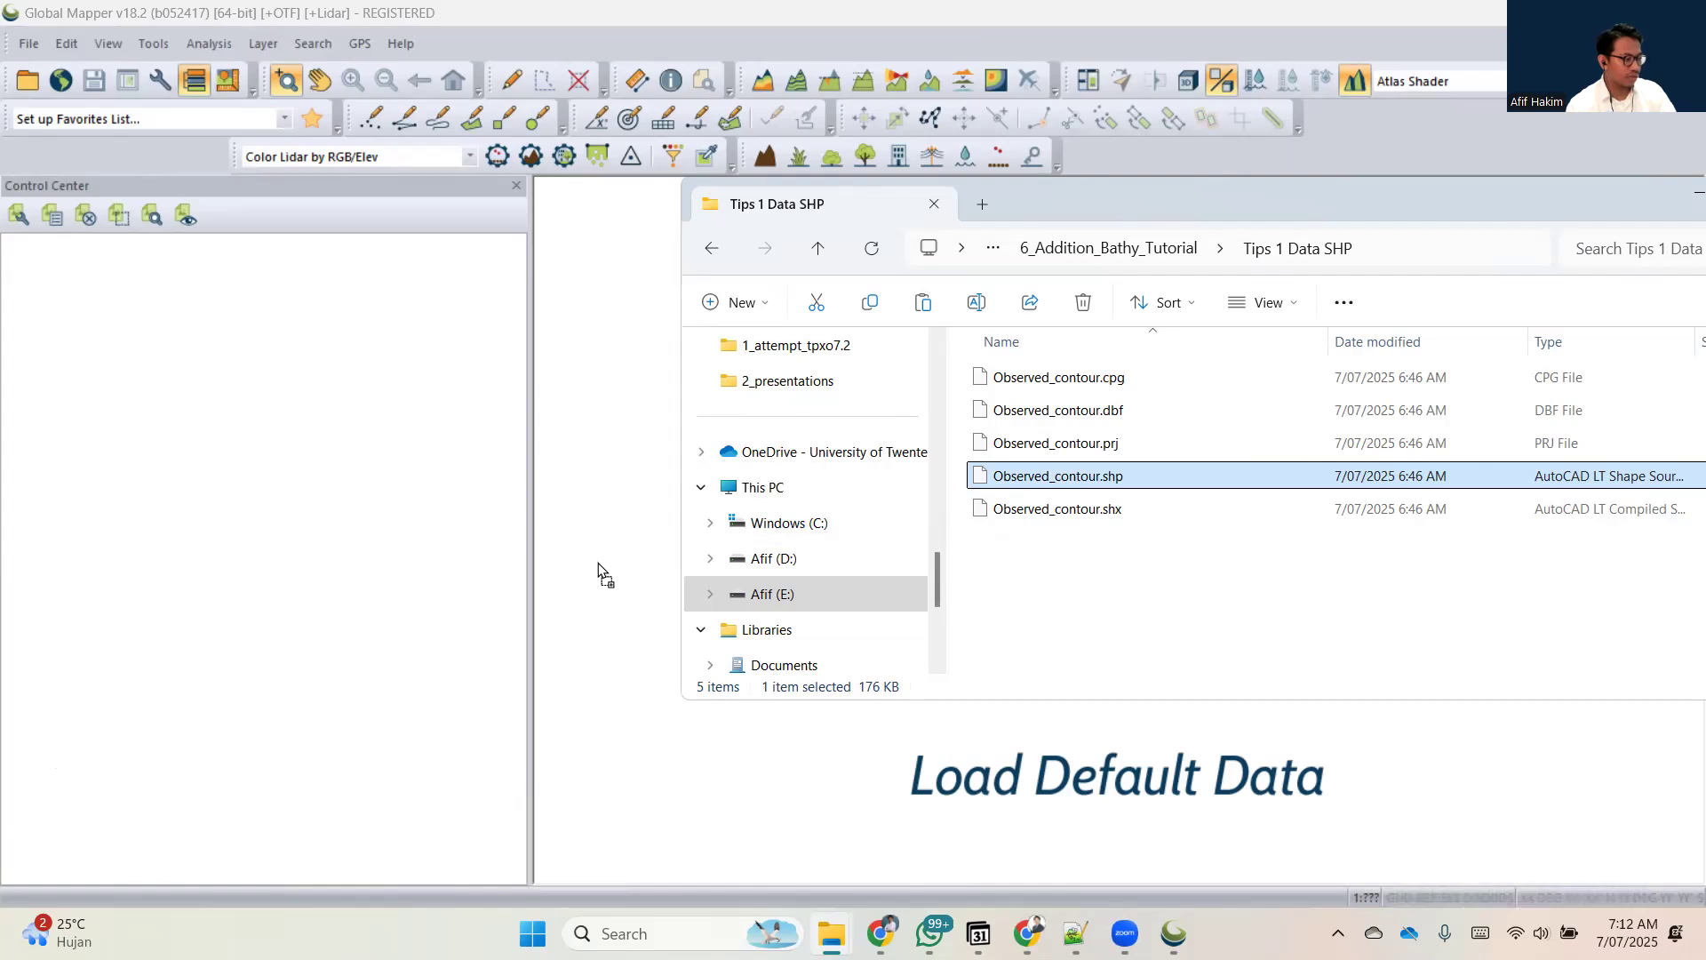
left_click_drag(599, 562, 599, 565)
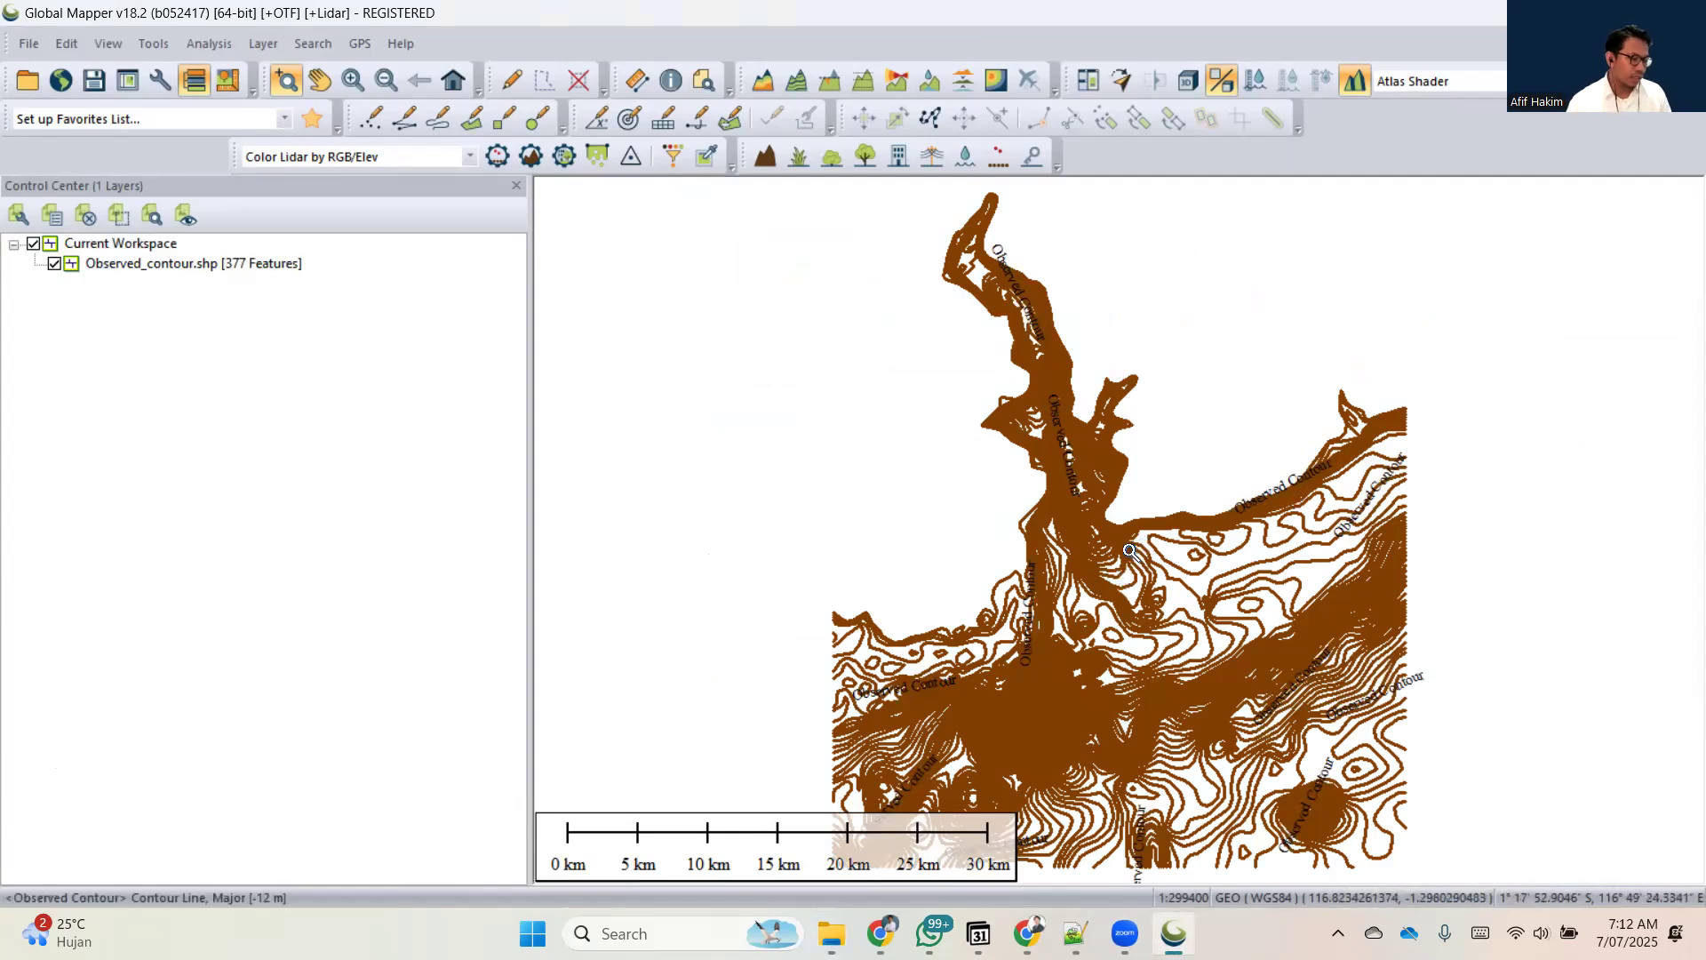
scroll(1129, 551, "down", 1)
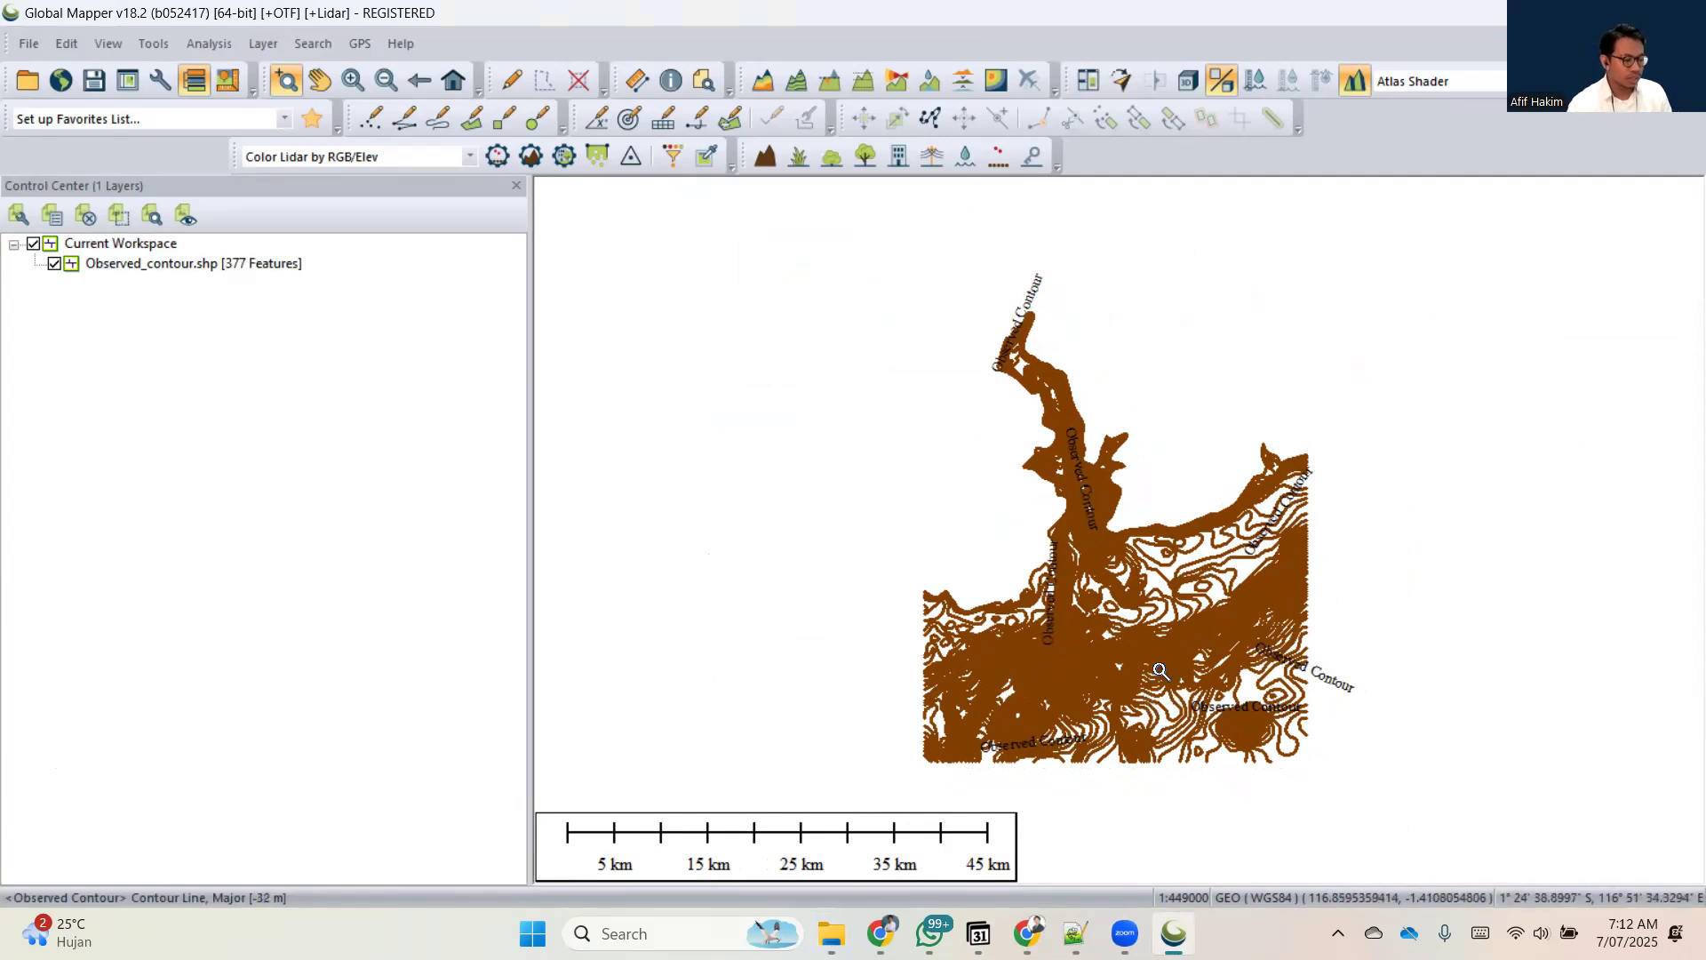
left_click_drag(1156, 692, 1142, 698)
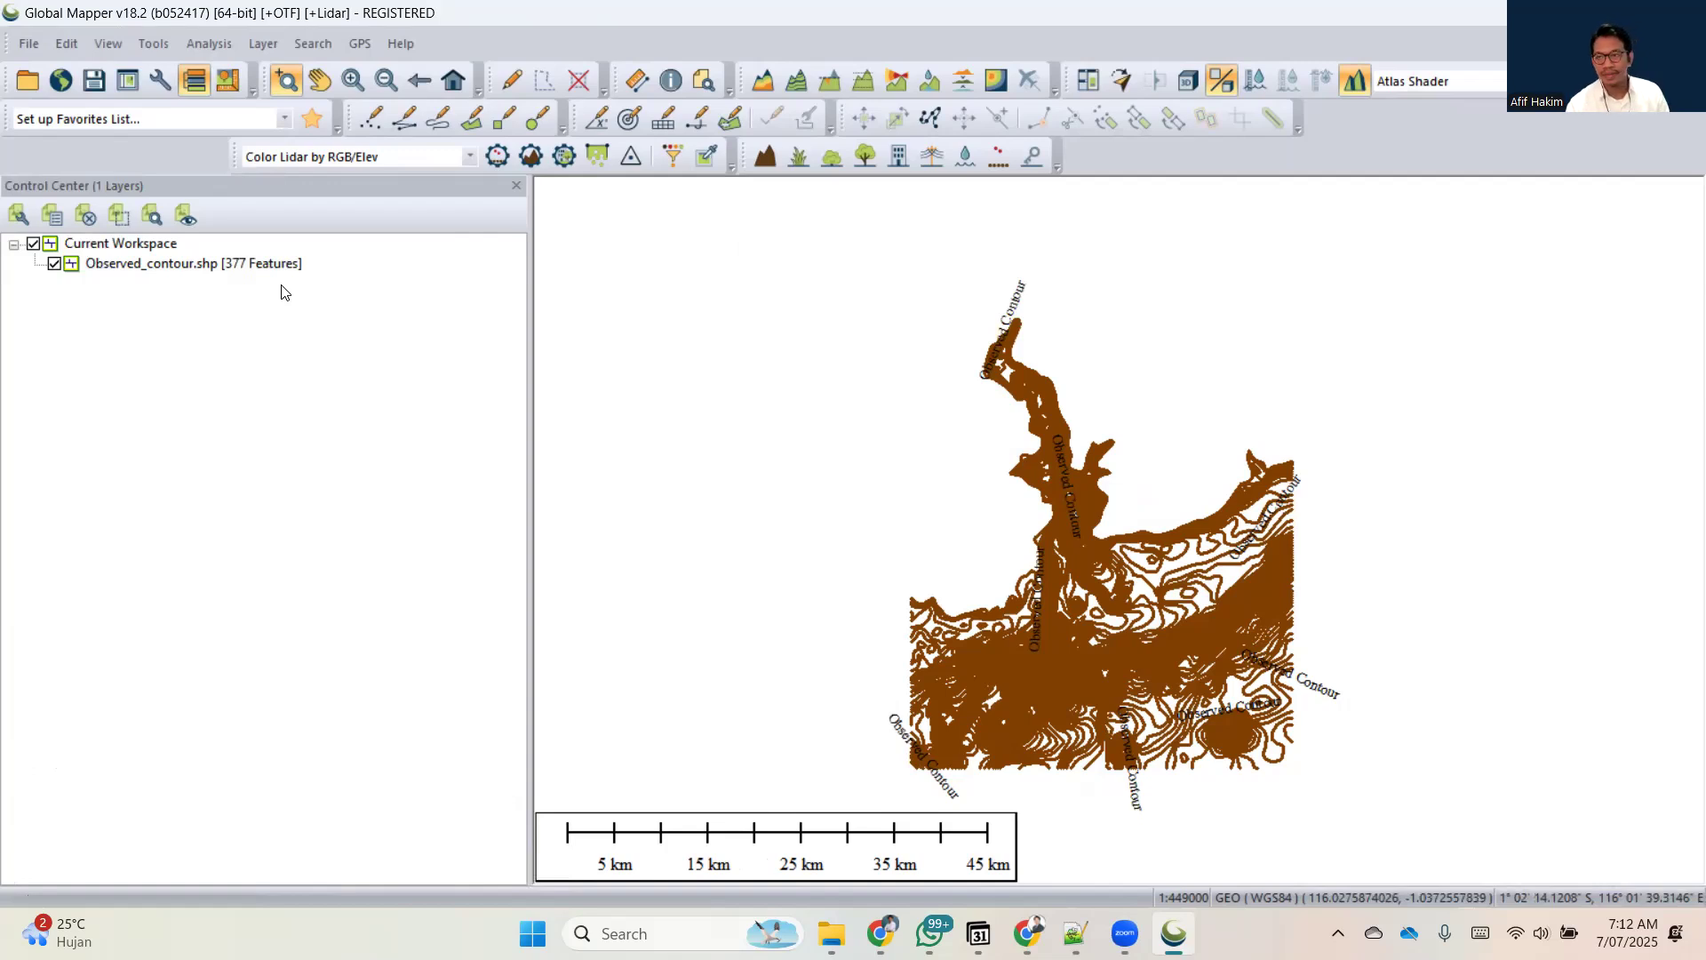
Set the workspace projection to UTM, zone -50 (114°E - 120°E - Southern Hemisphere), datum WGS84, with planar units in meters.
left_click(160, 80)
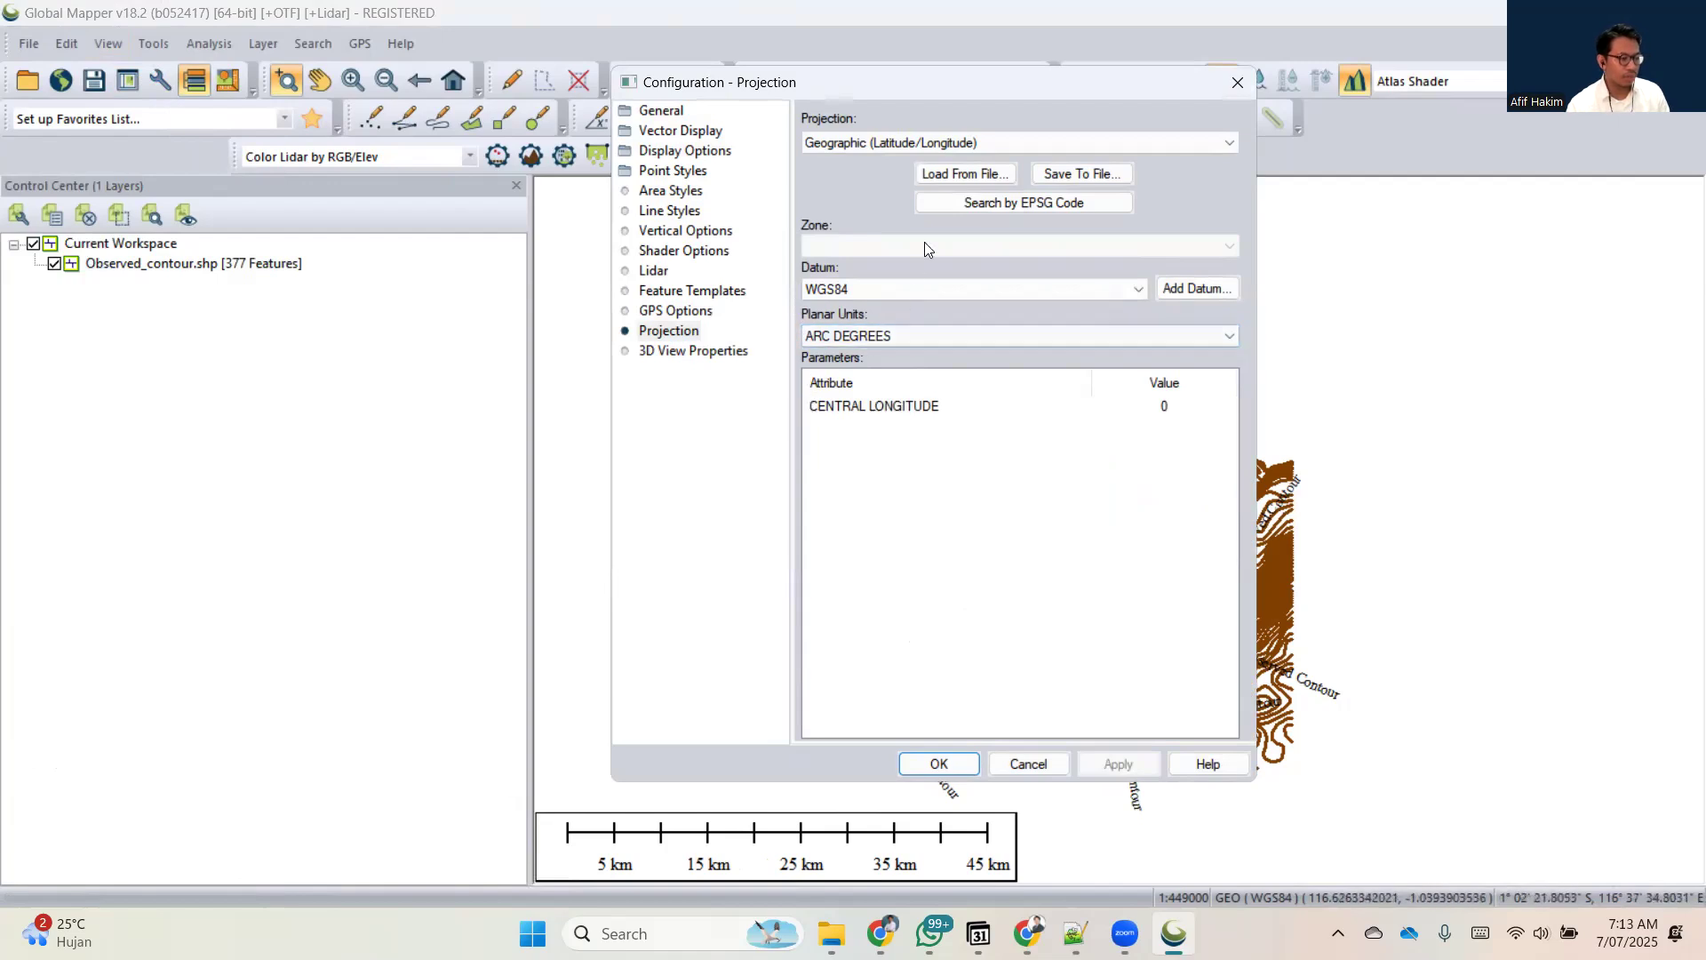
left_click(922, 148)
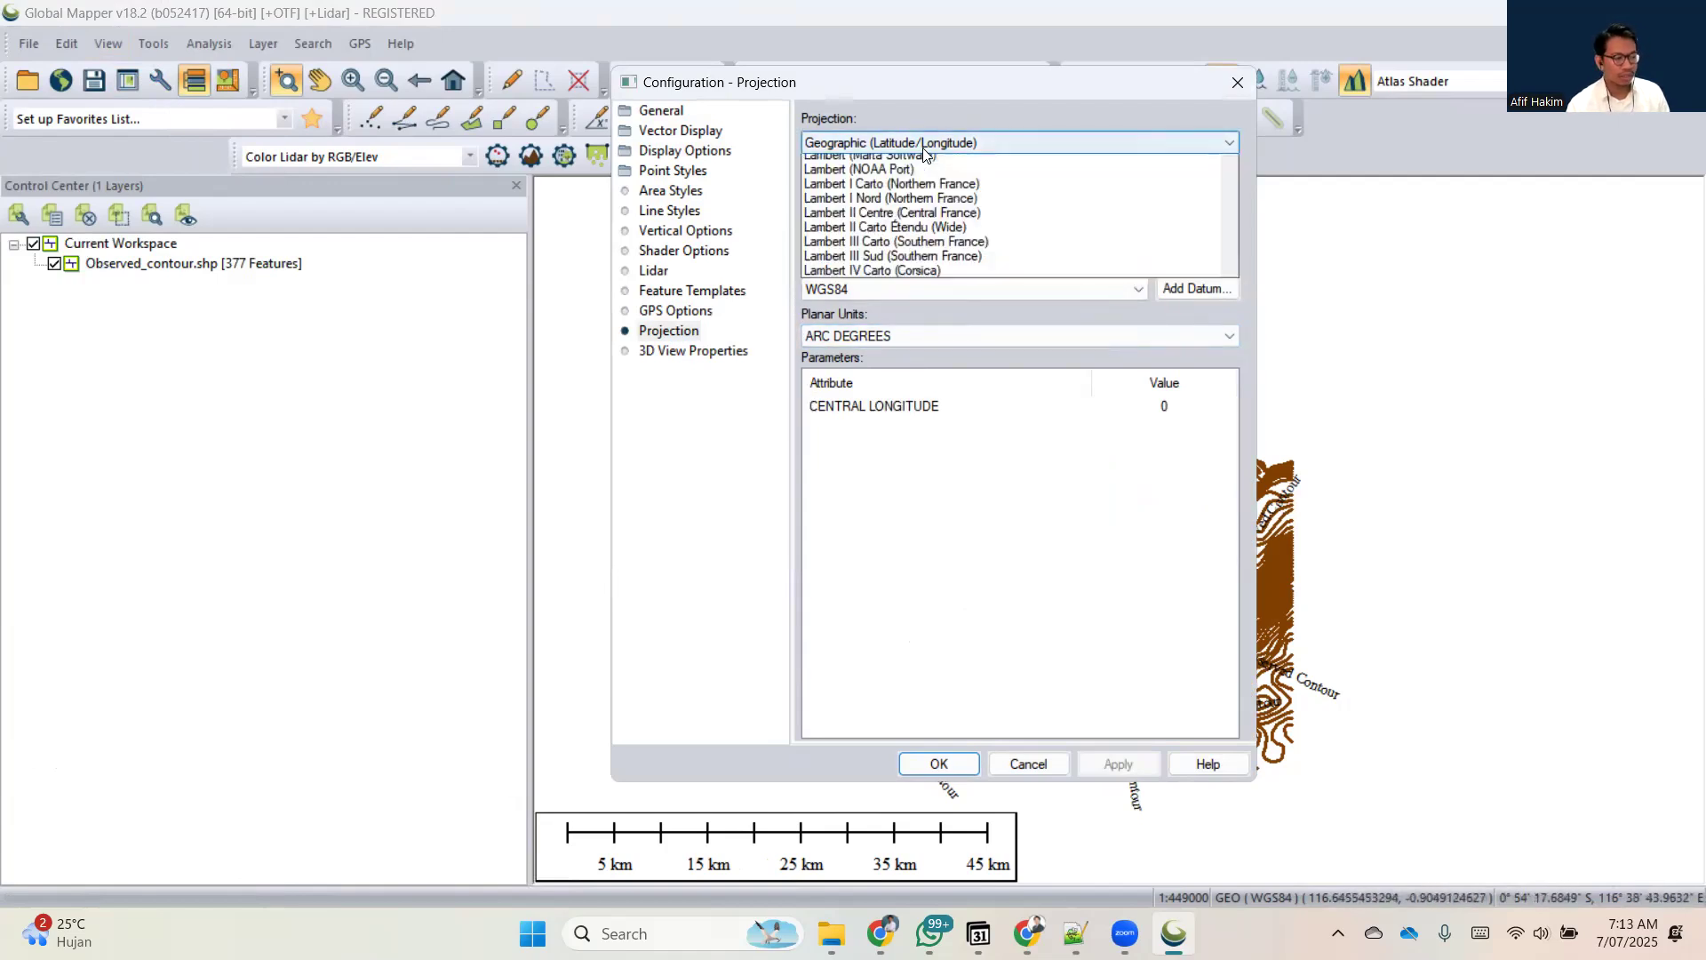
scroll(924, 530, "down", 5)
scroll(924, 530, "down", 18)
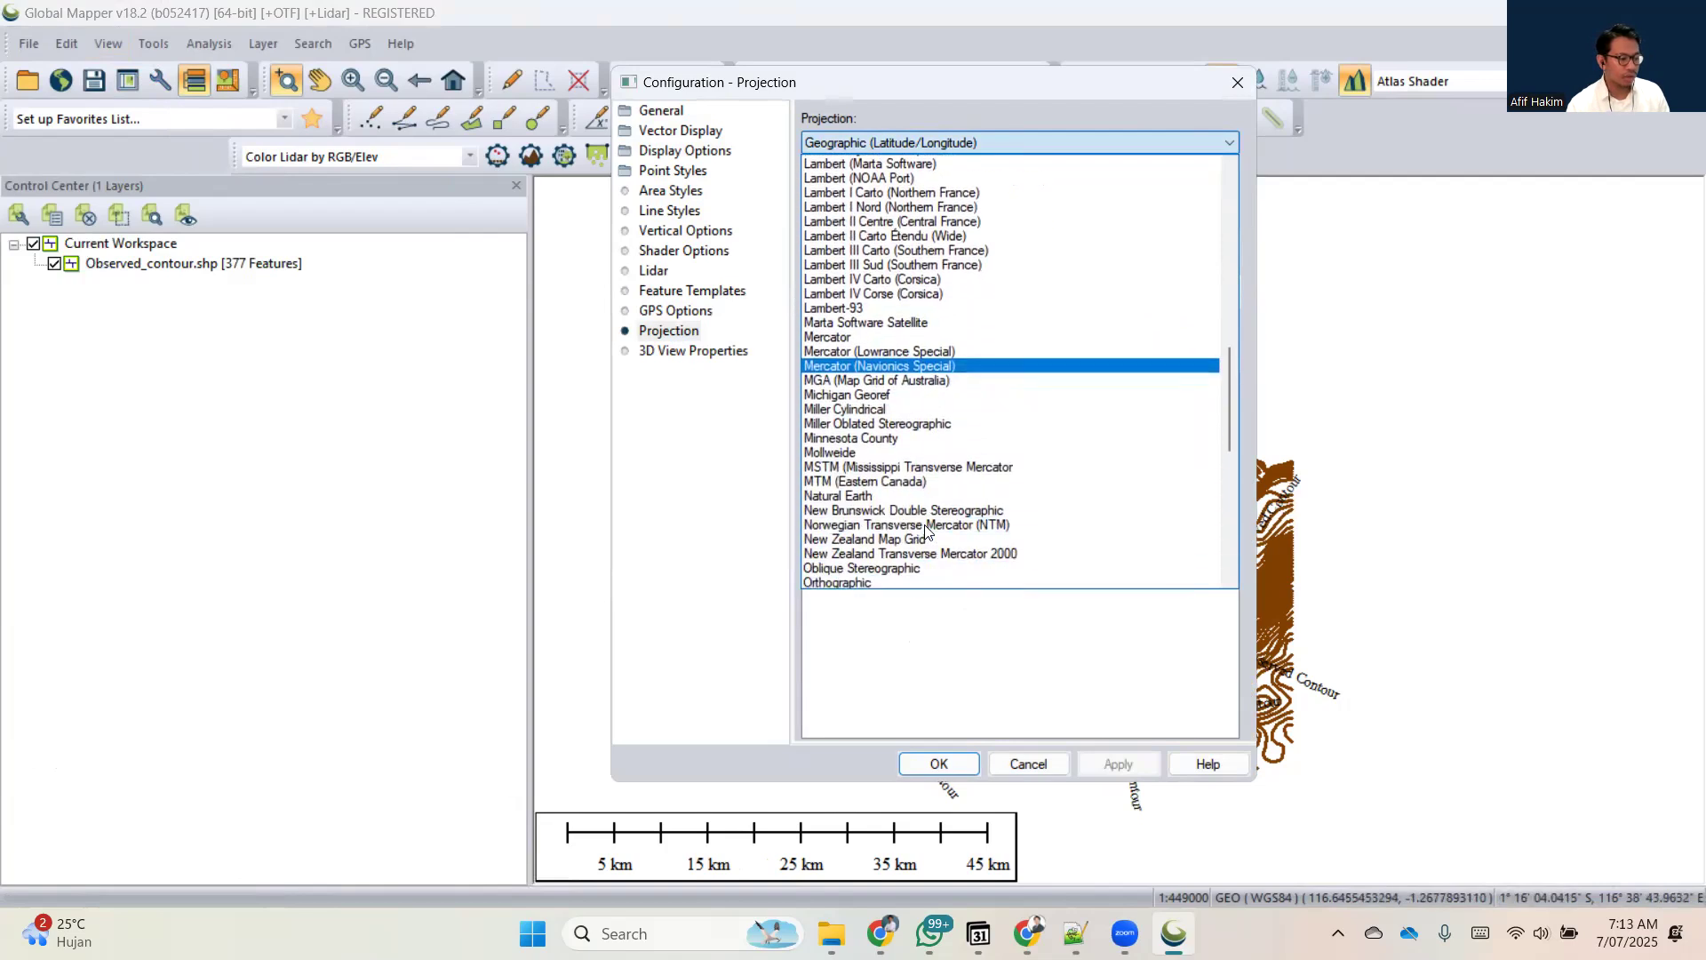
scroll(924, 531, "down", 1)
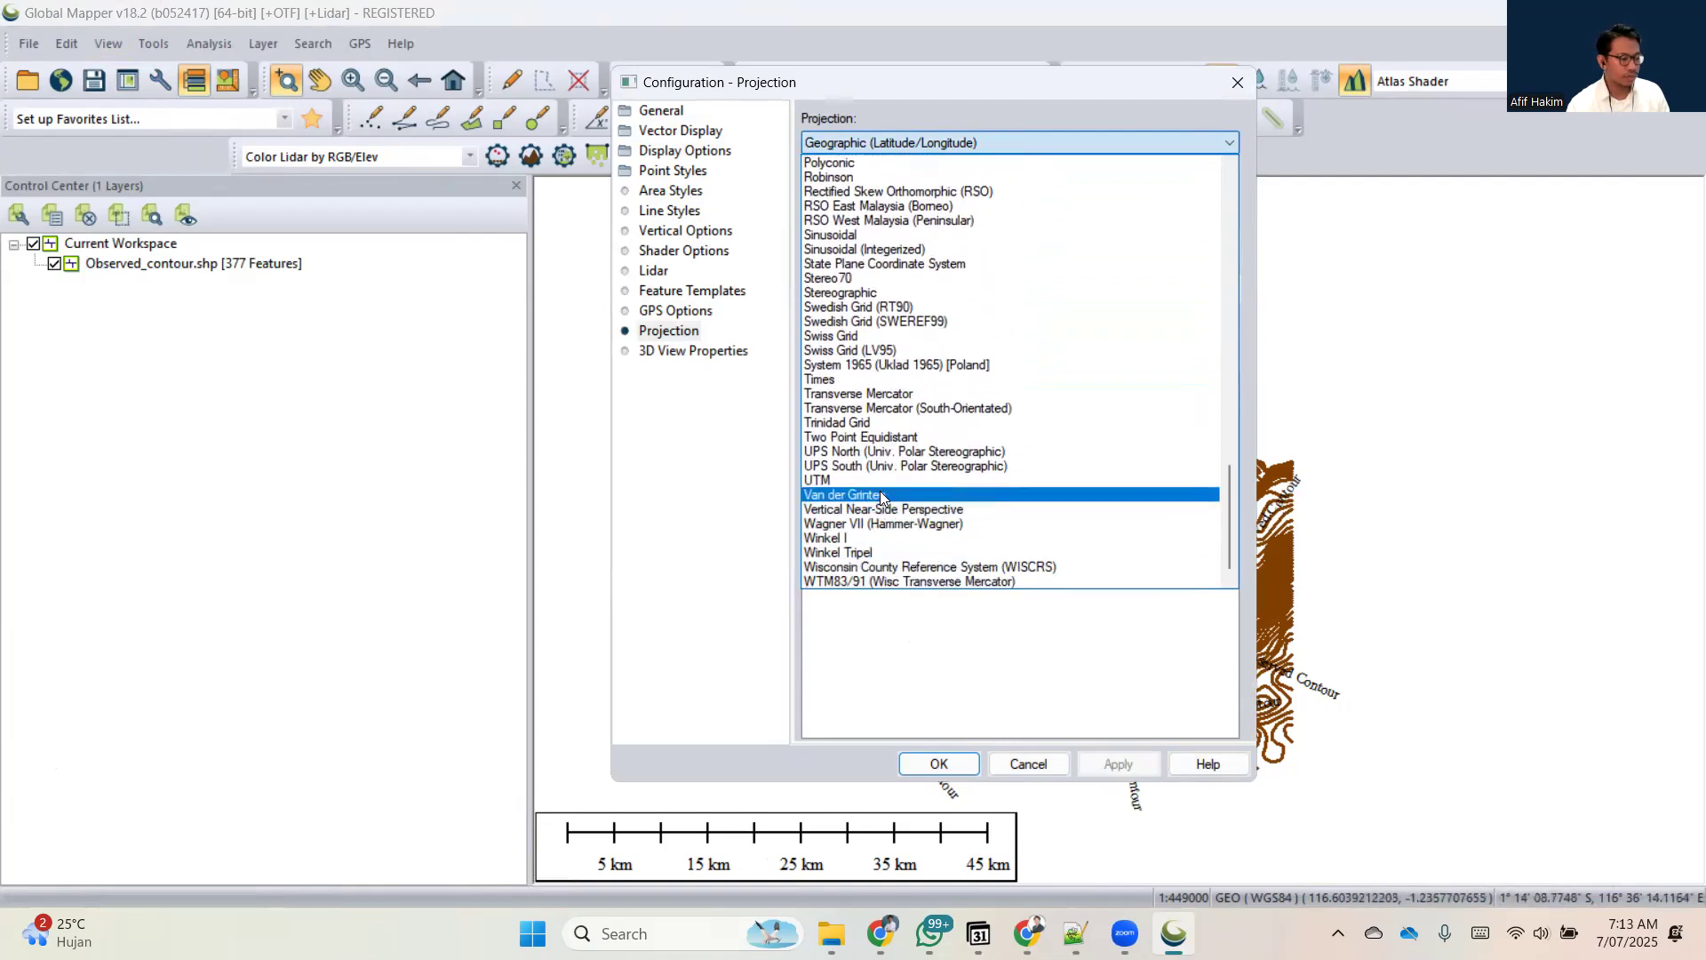
left_click(866, 480)
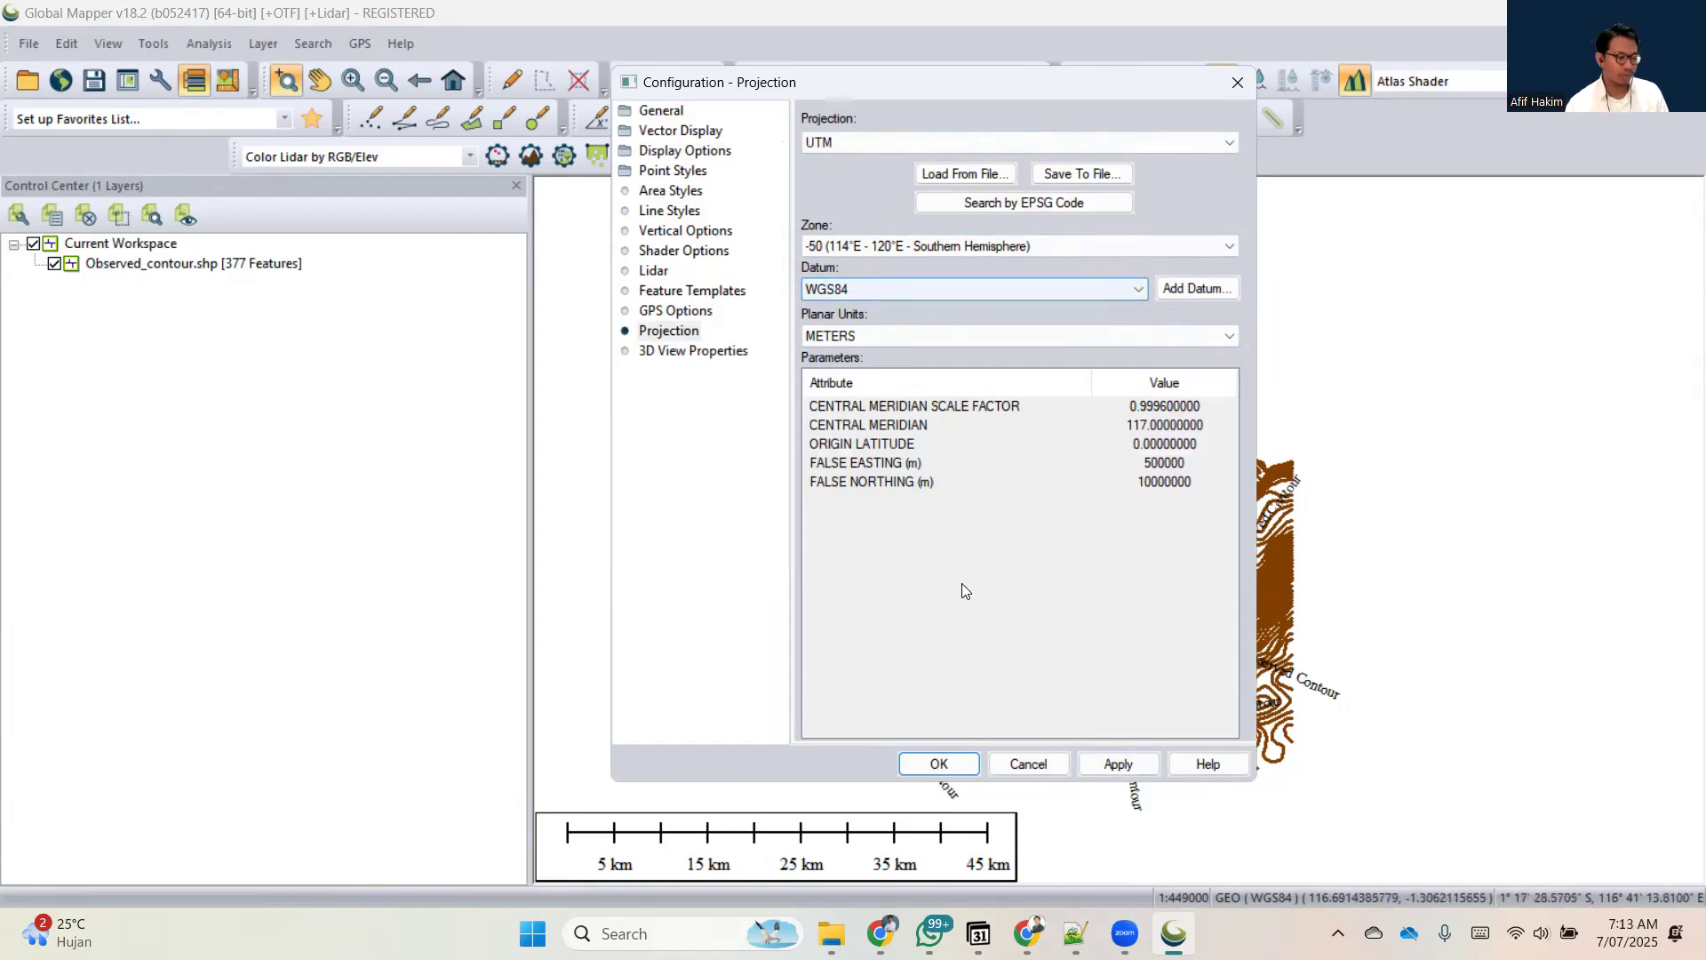
left_click(1097, 764)
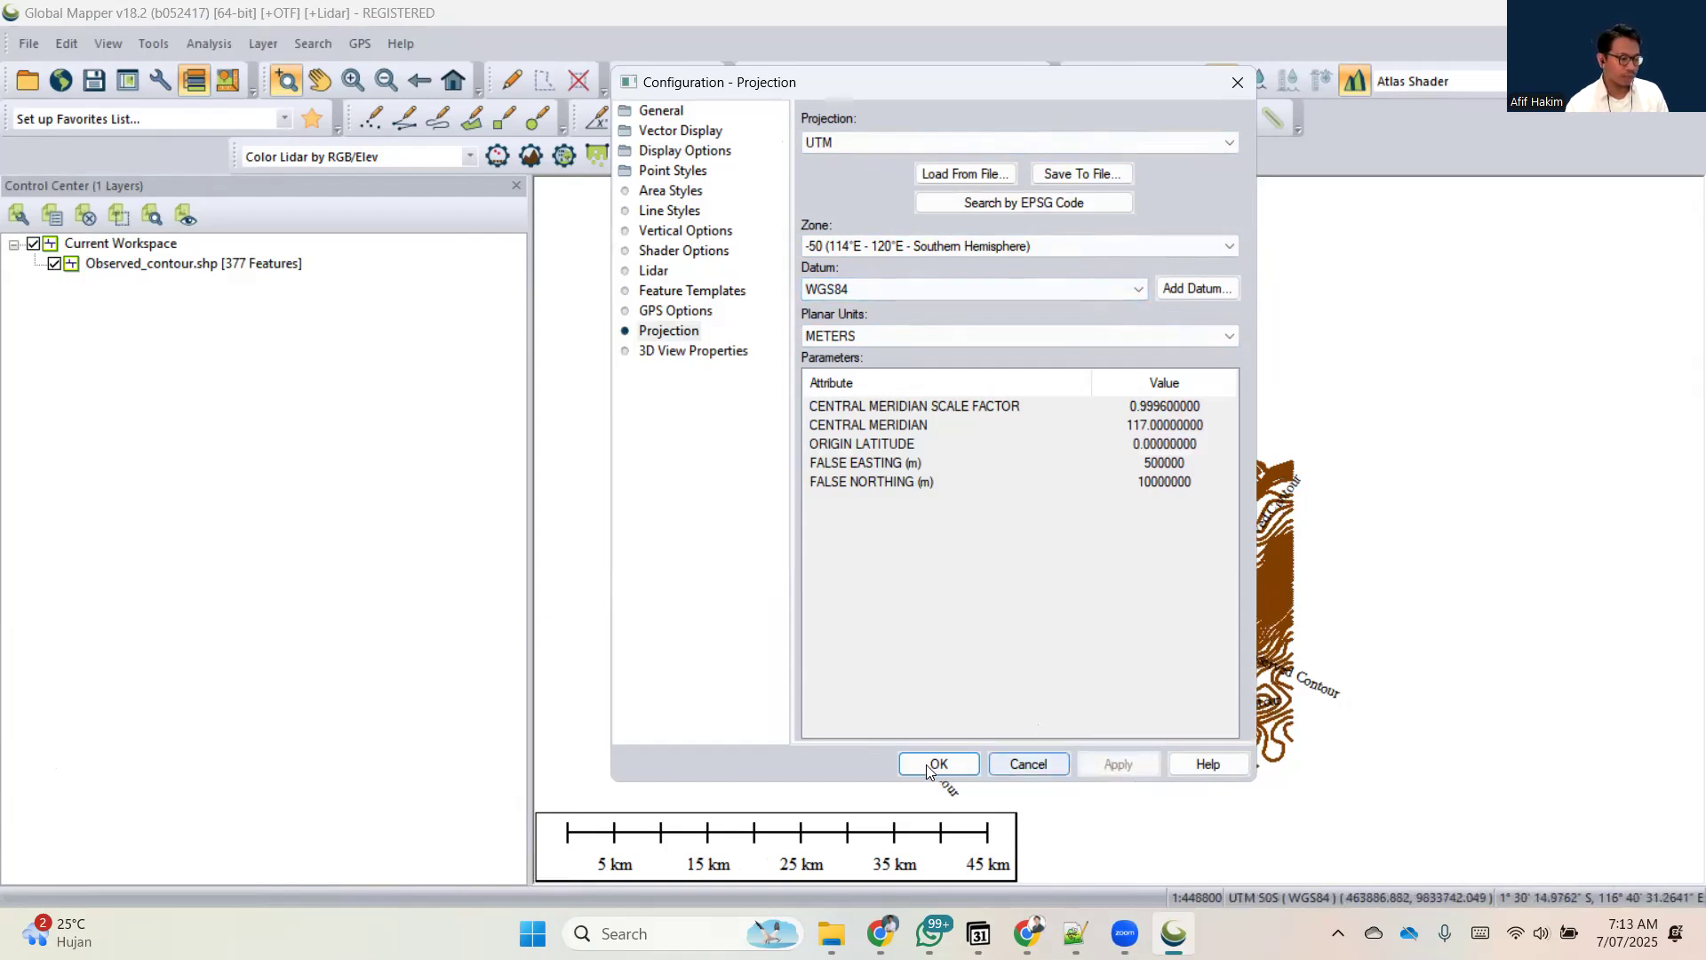
left_click(916, 762)
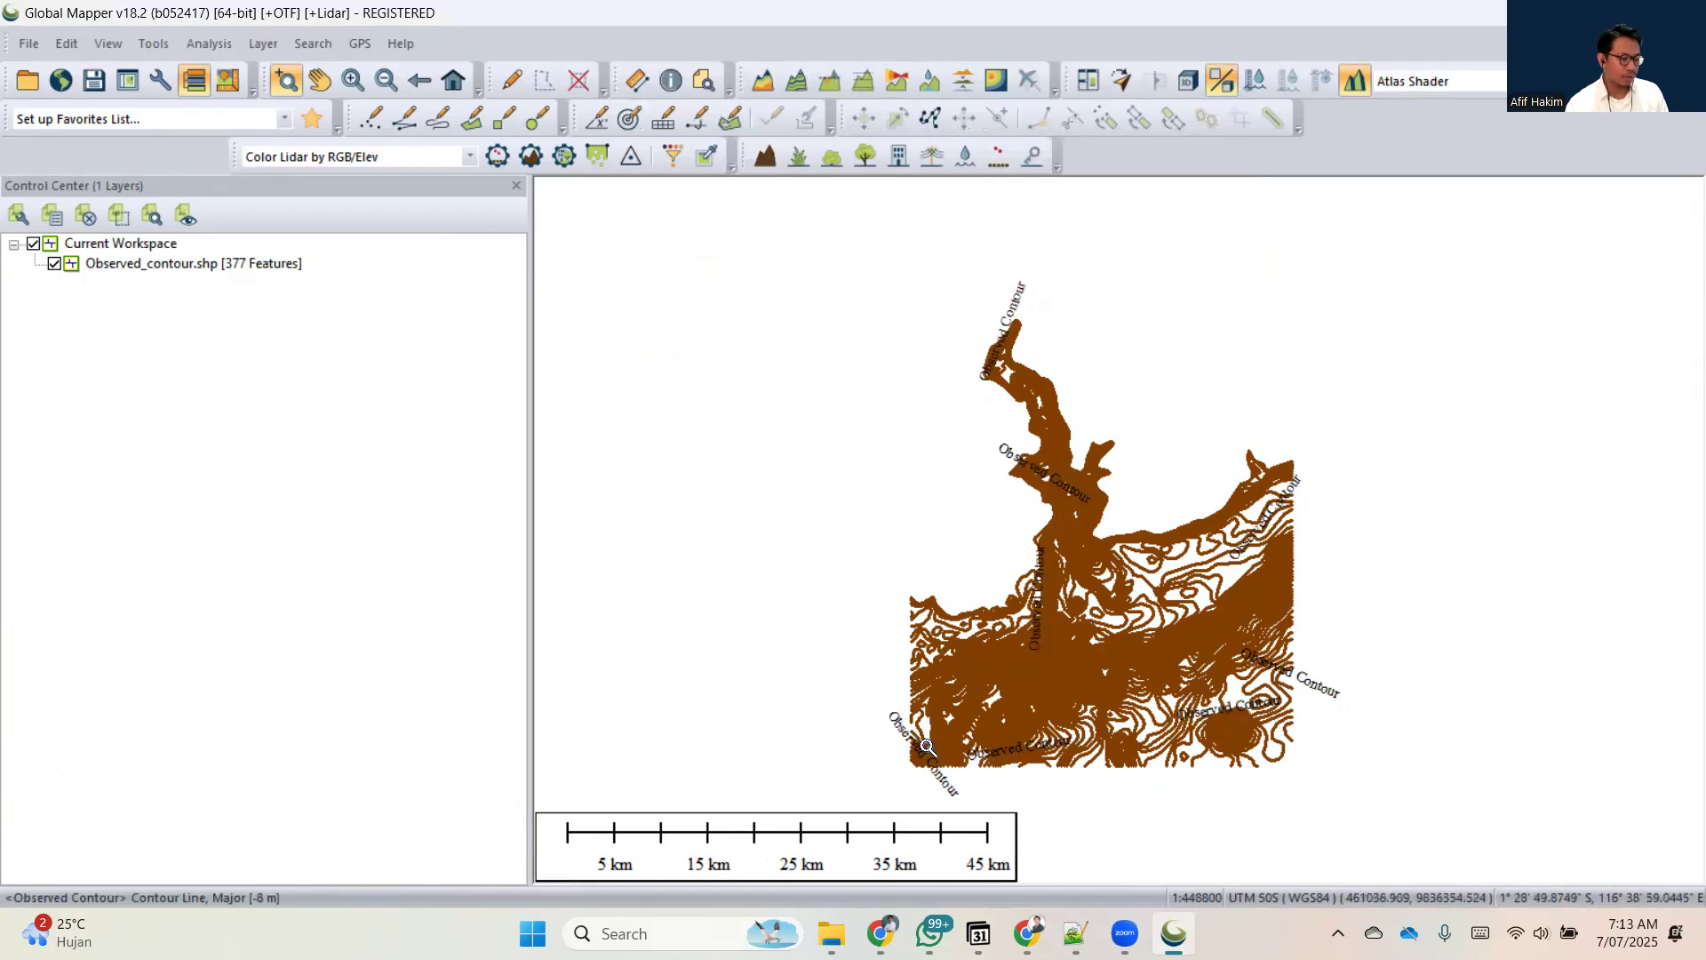
Start exporting the Observed_contour.shp layer to a new file in the XYZ (Simple ASCII) Text File format.
left_click(229, 265)
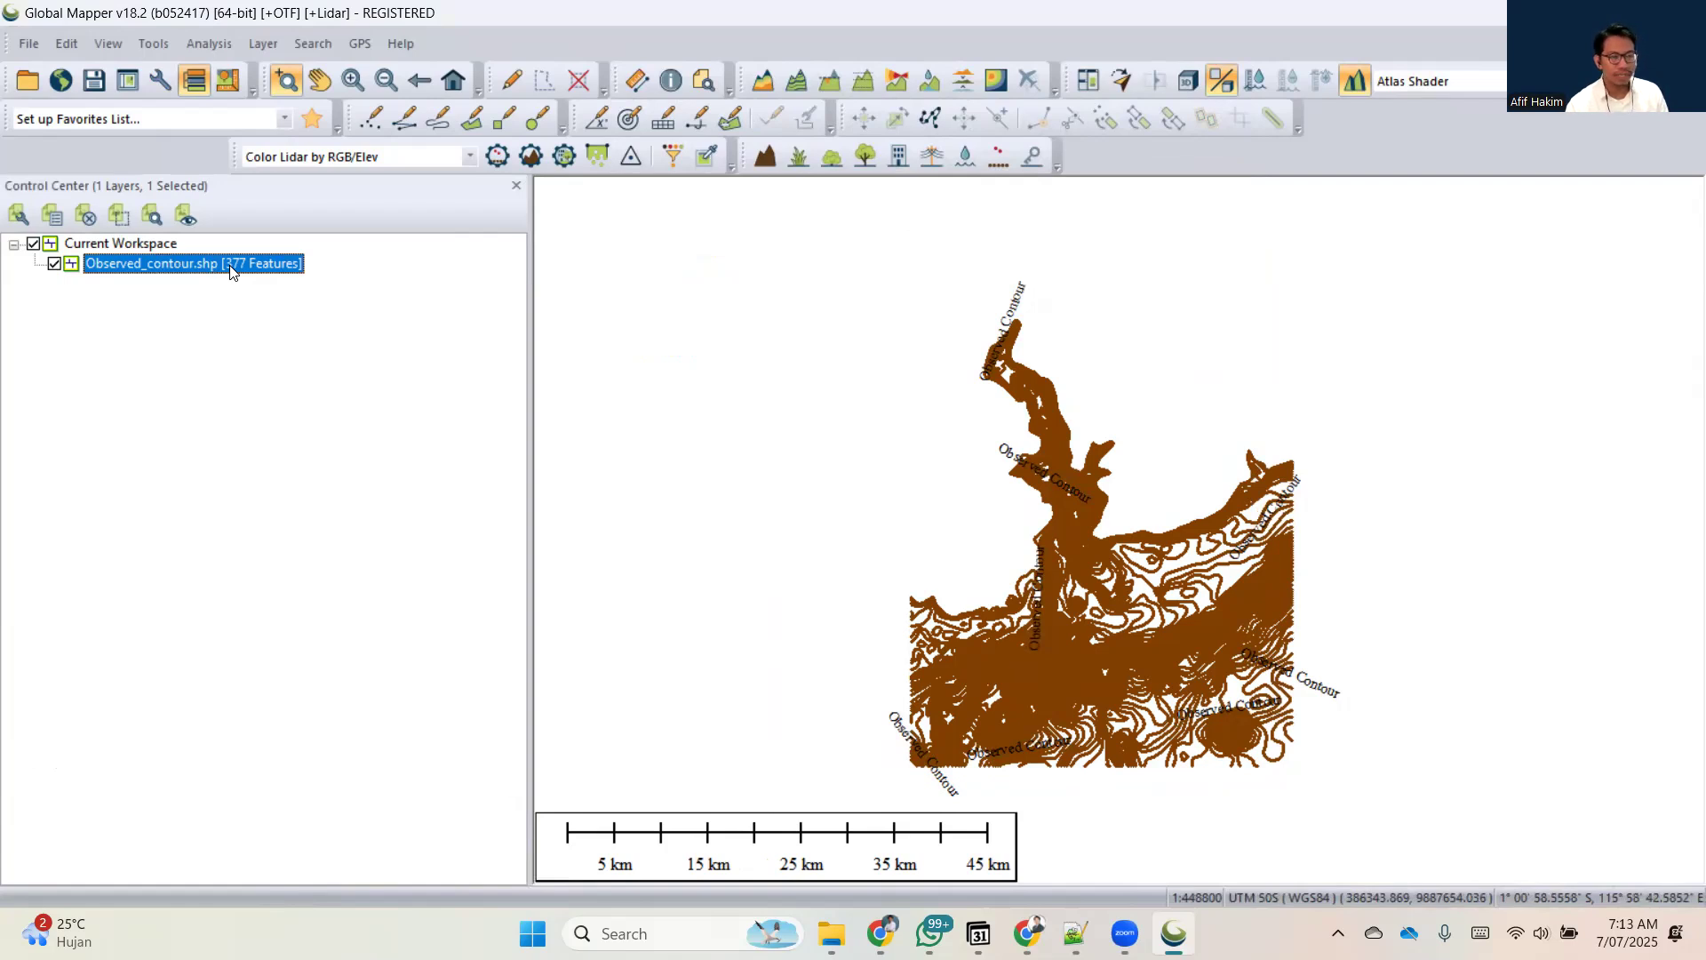
right_click(230, 265)
mouse_move(329, 859)
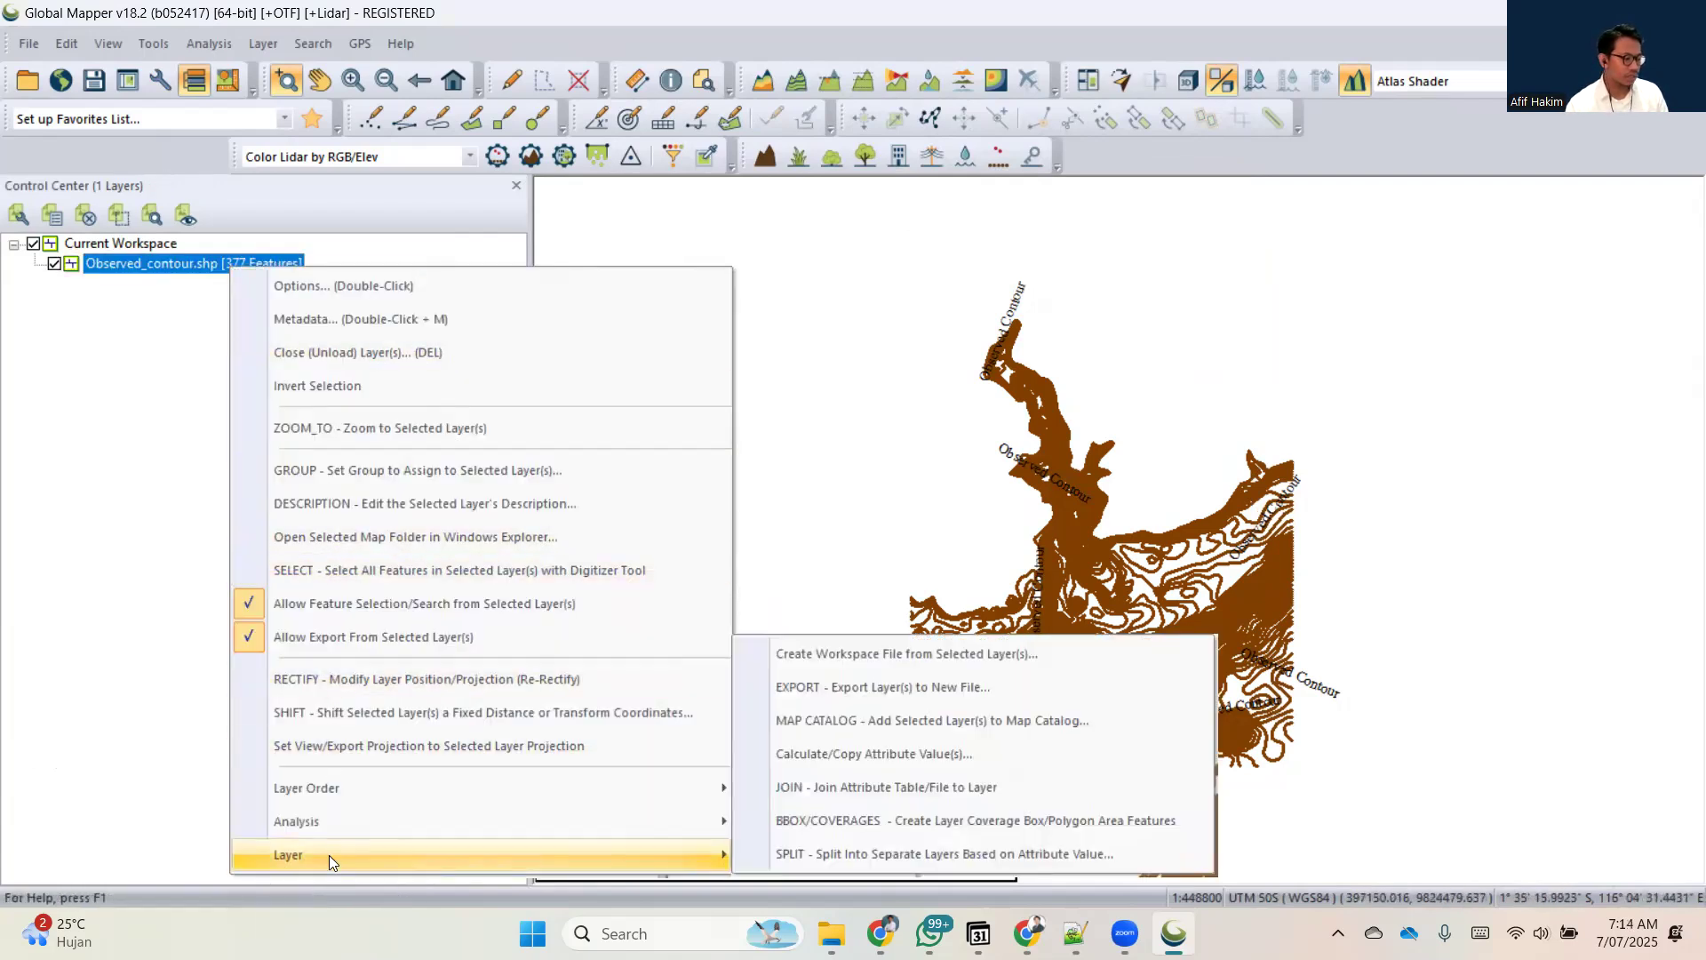
left_click(126, 306)
right_click(135, 271)
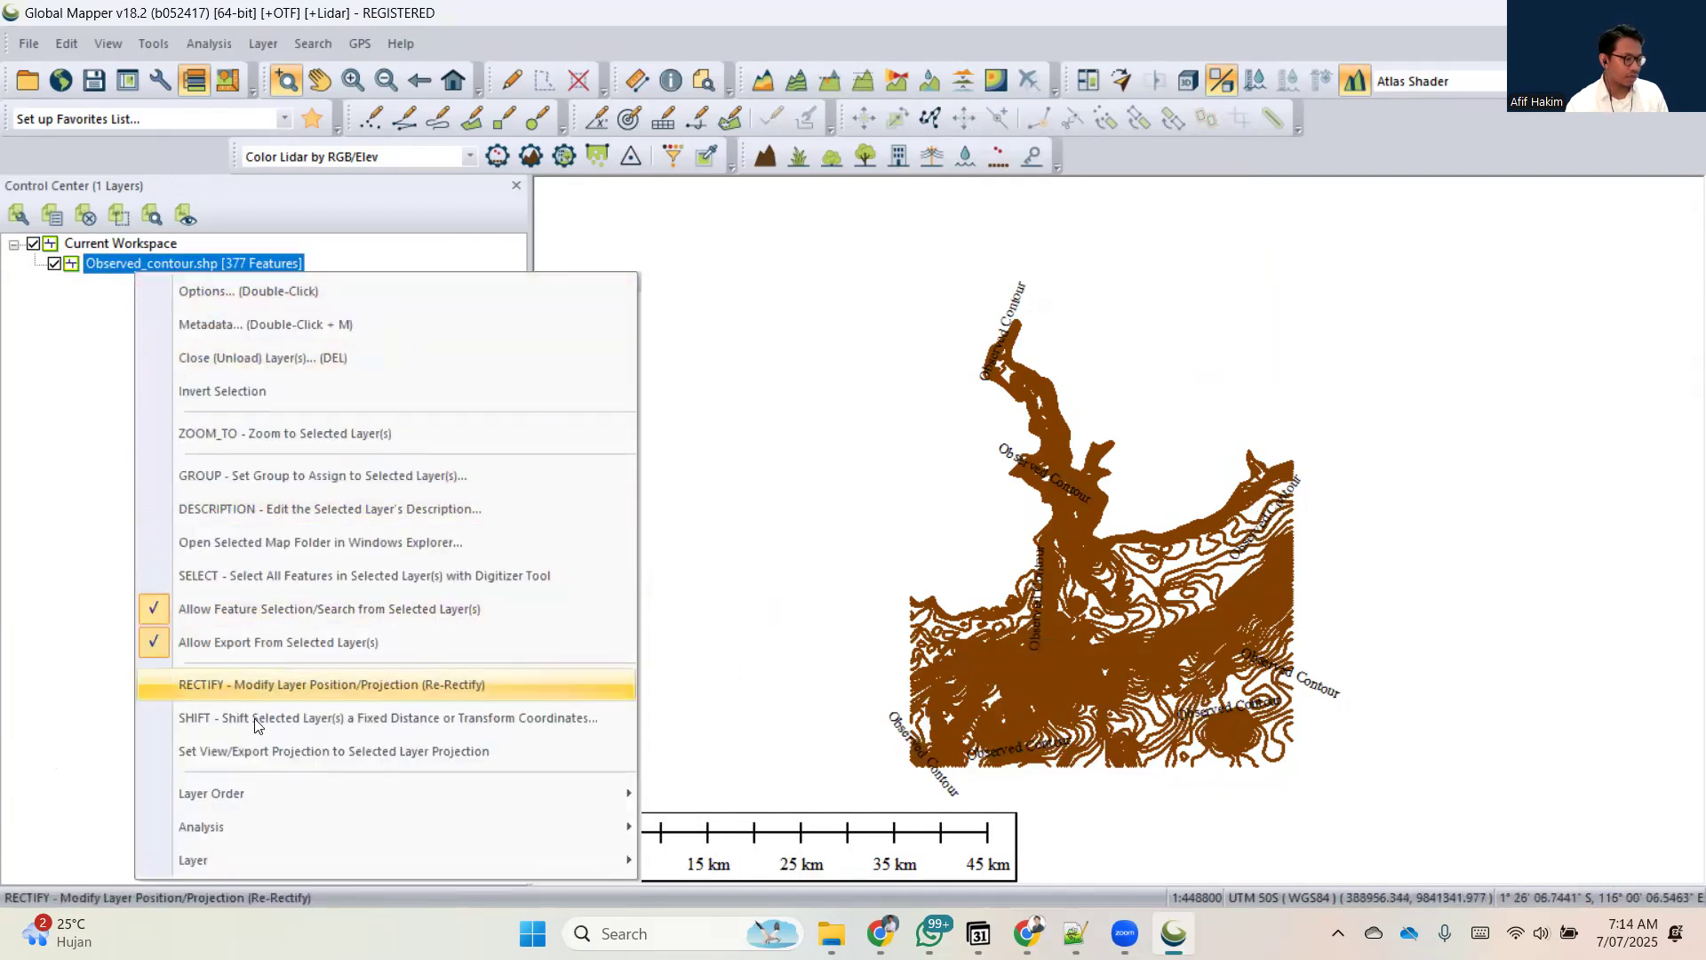
mouse_move(312, 858)
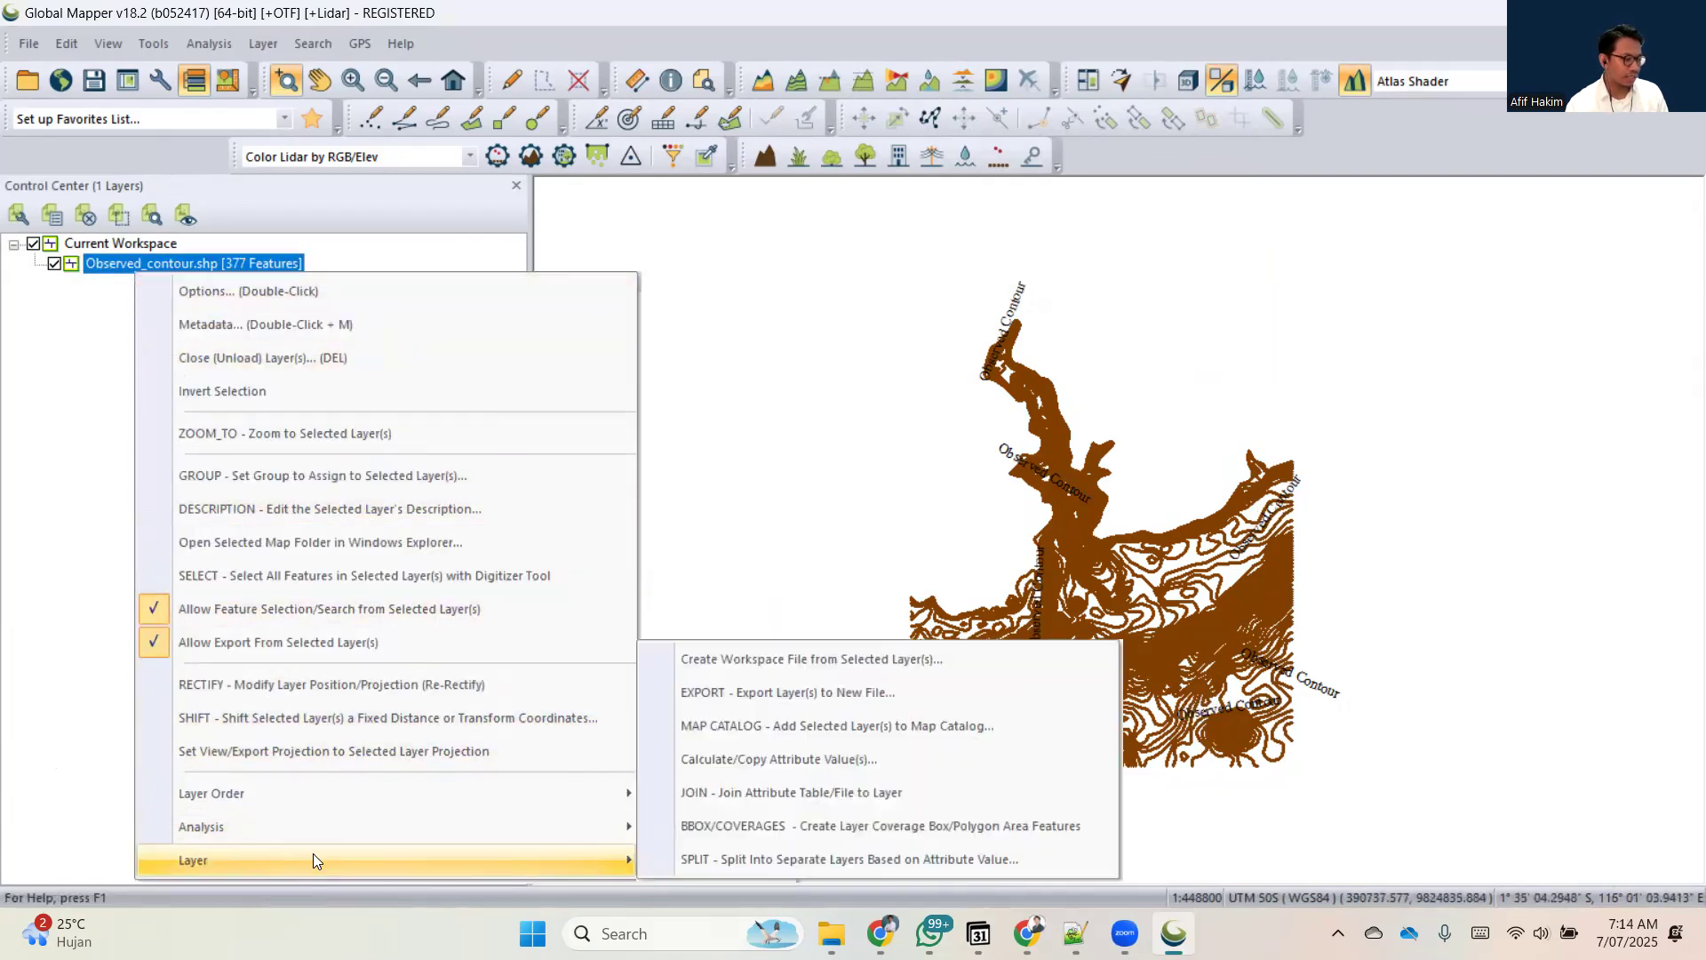
left_click(672, 694)
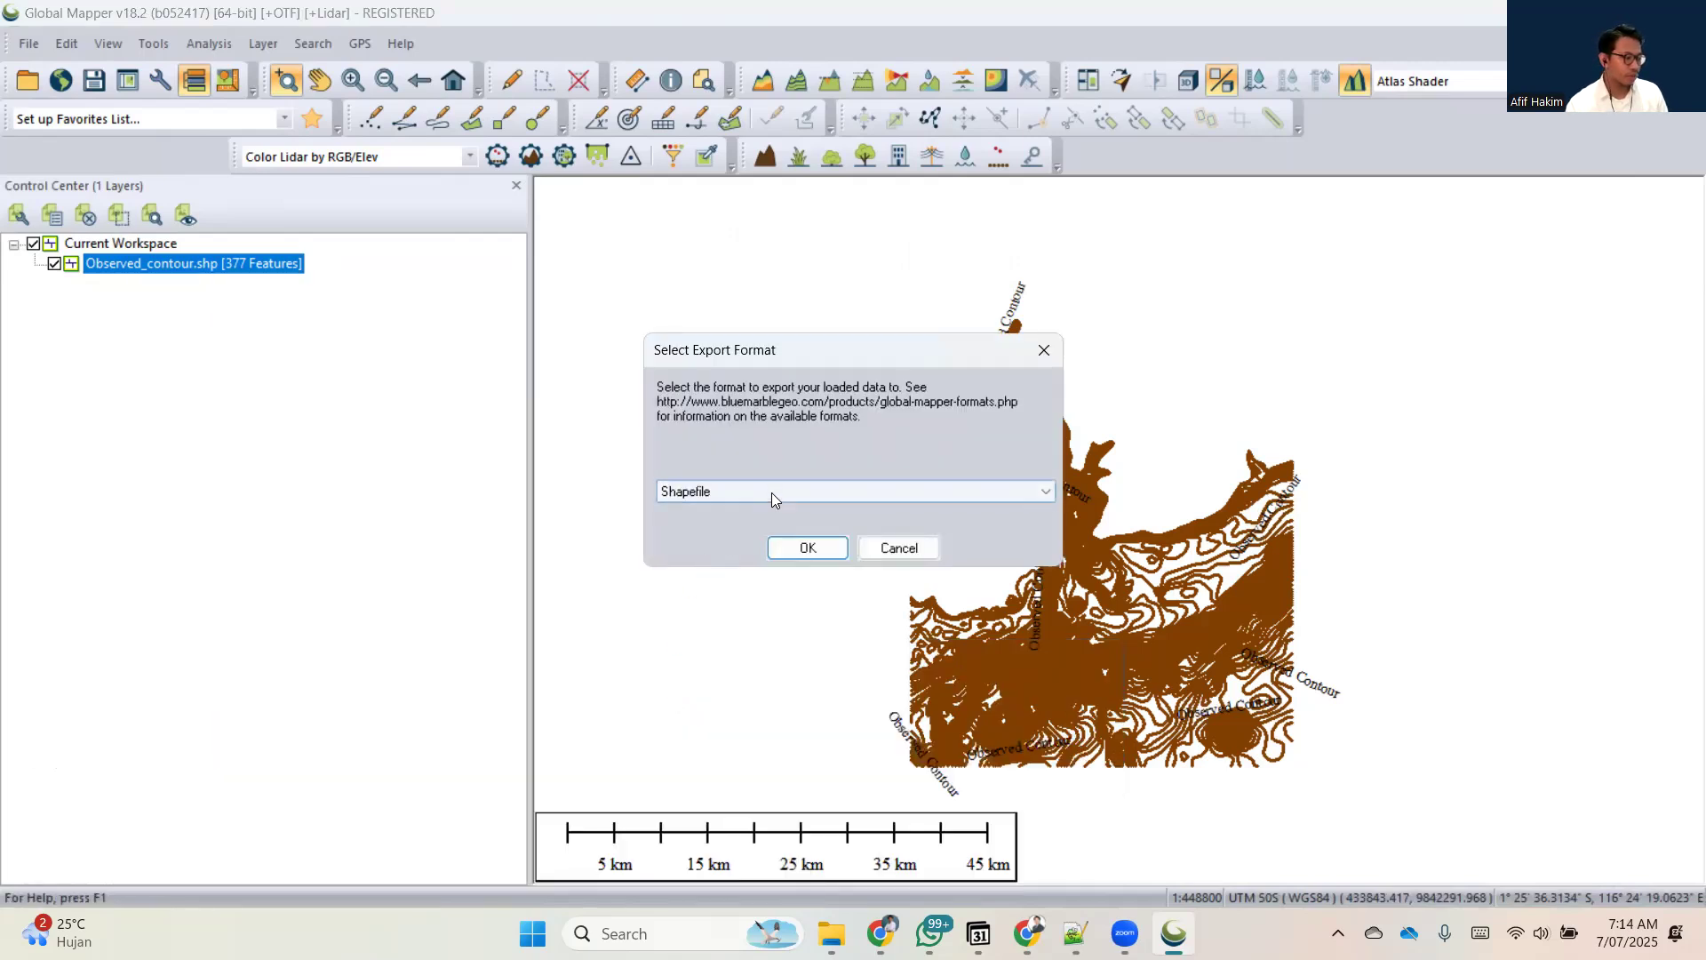
left_click(771, 493)
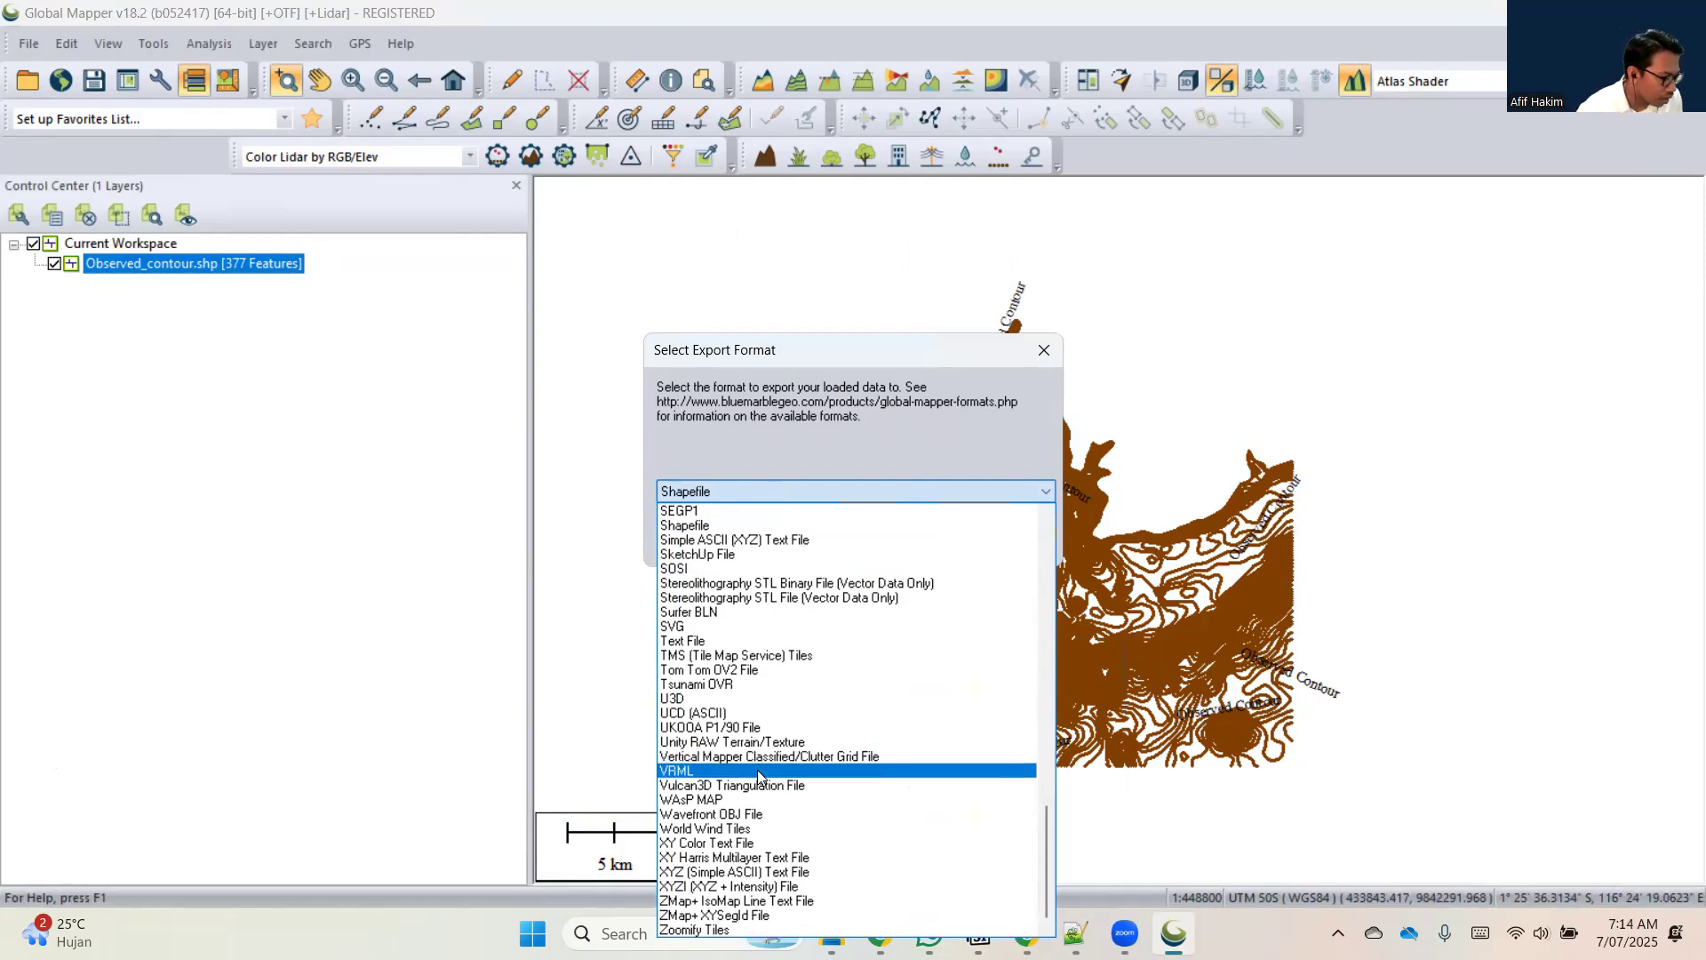
scroll(762, 764, "up", 6)
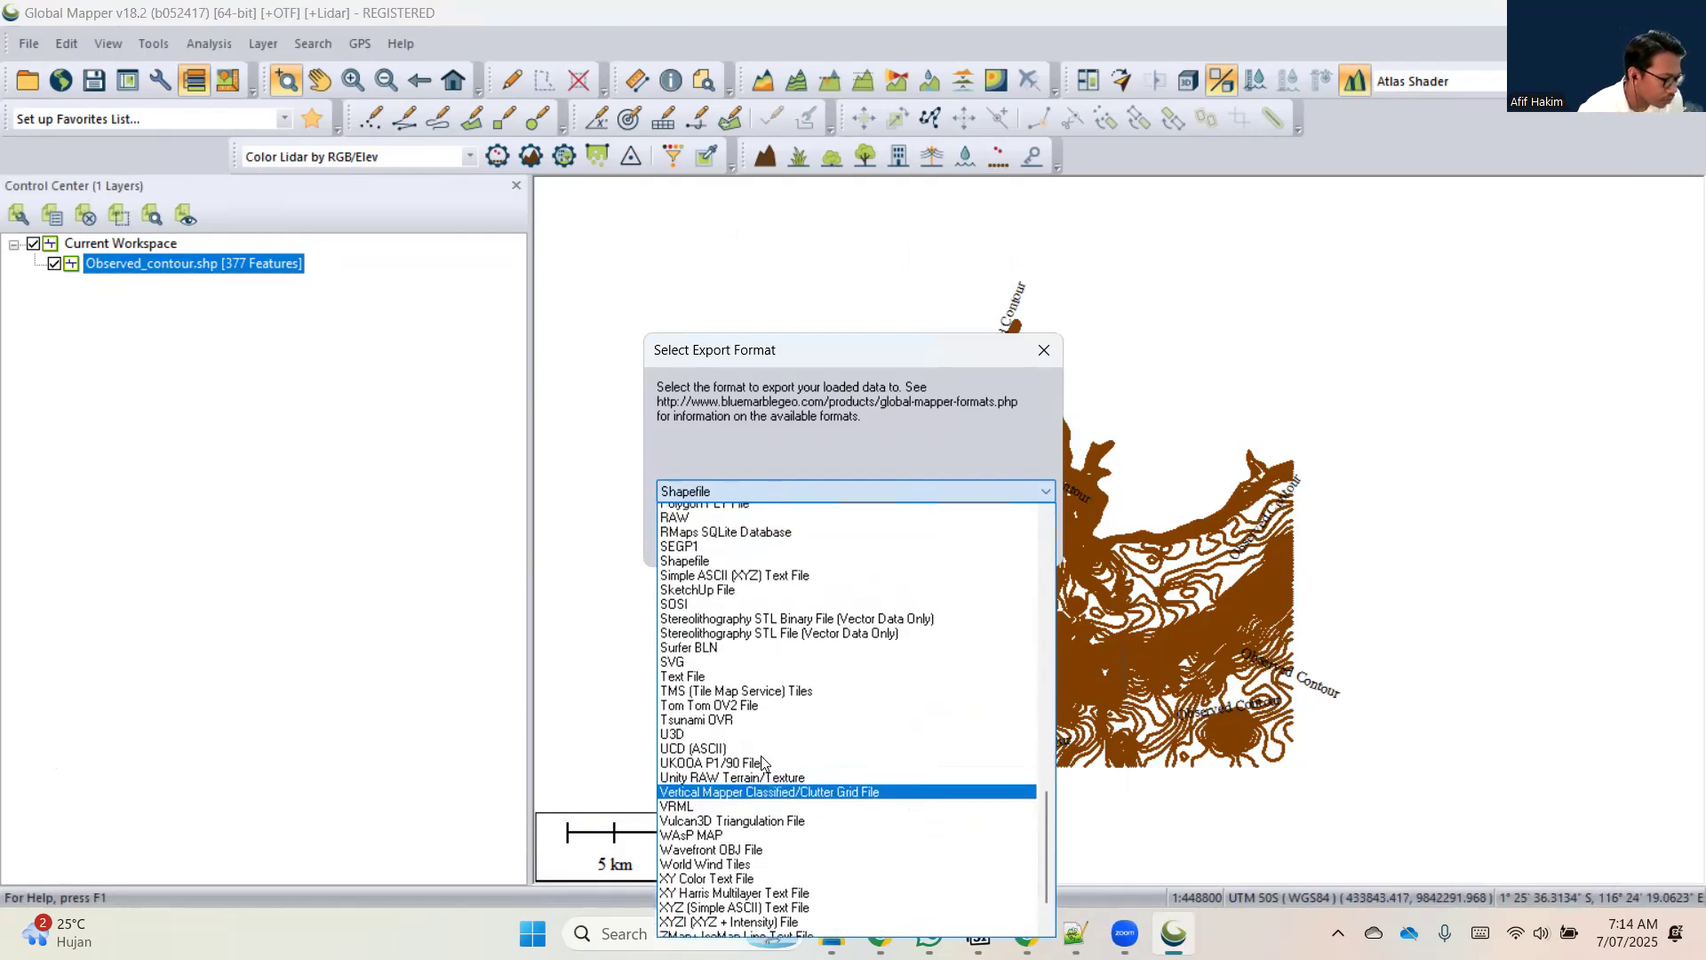
scroll(763, 762, "up", 9)
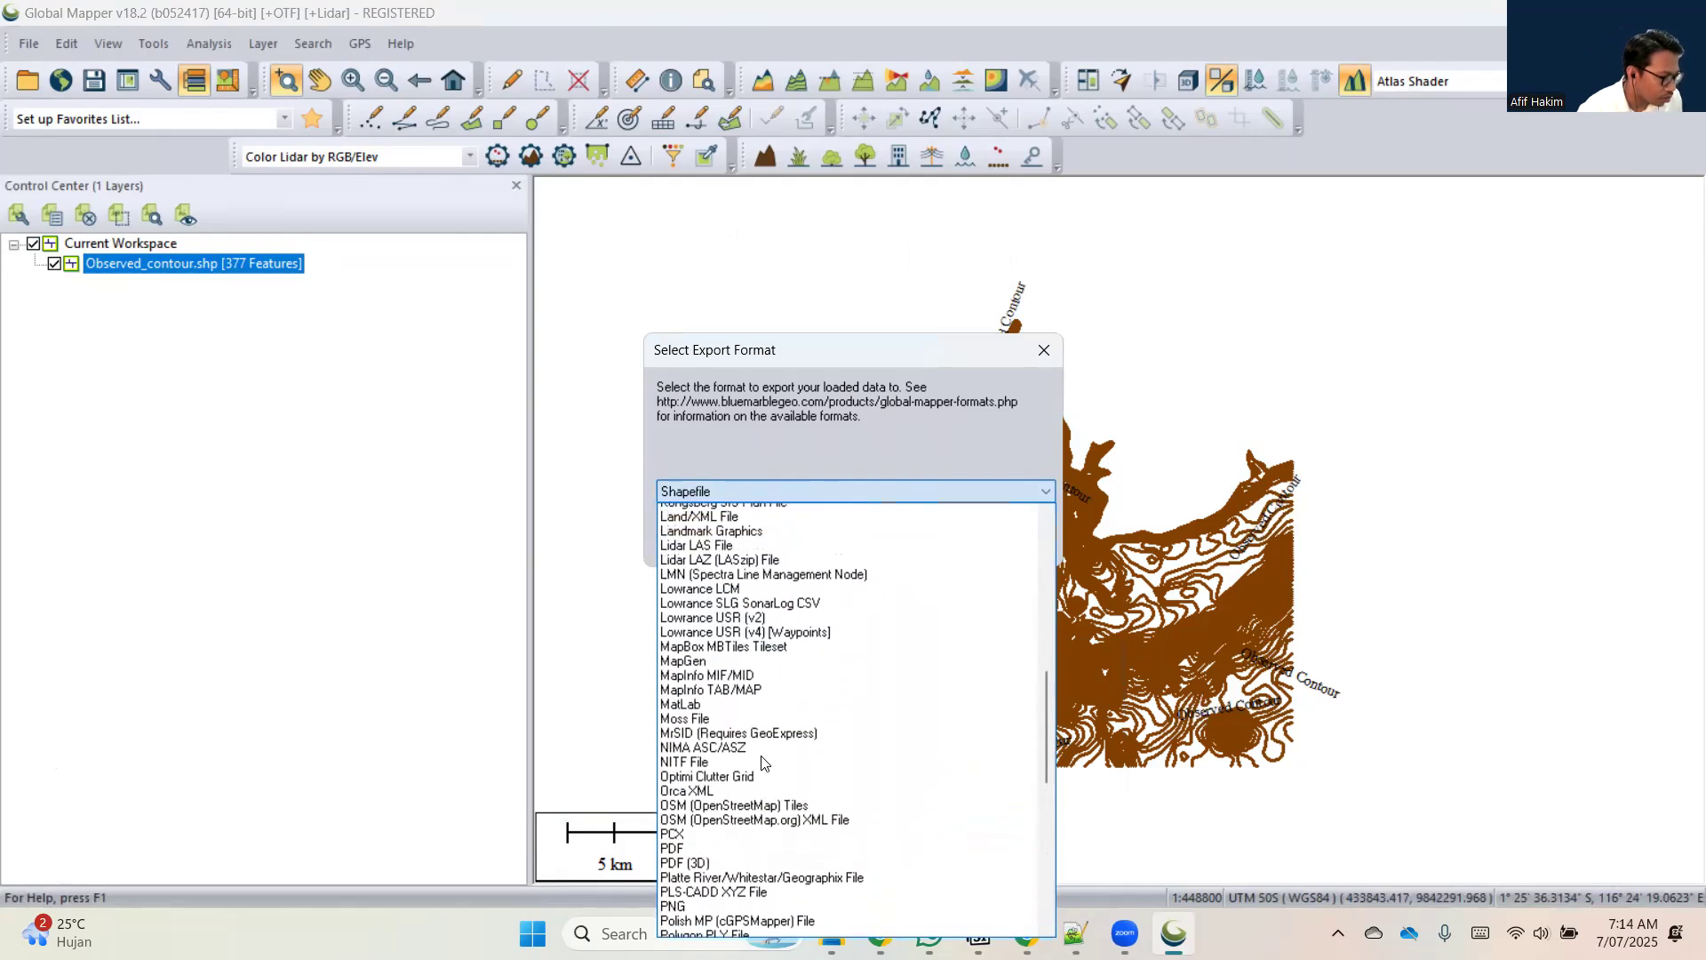
scroll(763, 762, "up", 10)
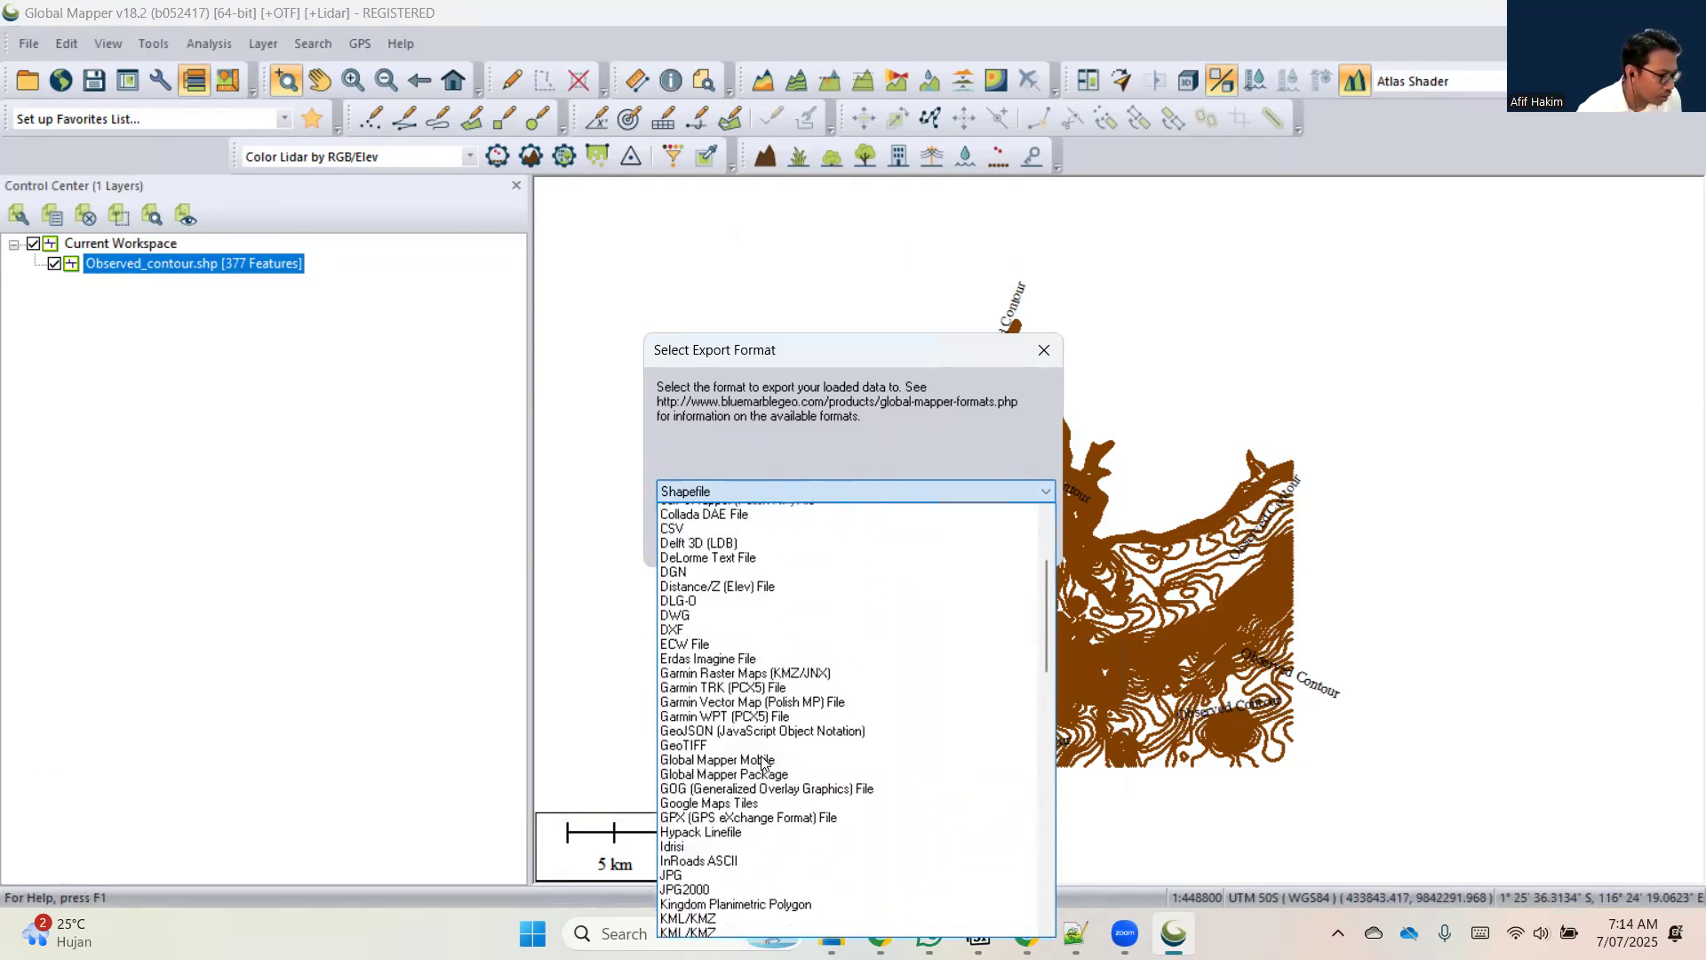
left_click_drag(1043, 557, 1001, 856)
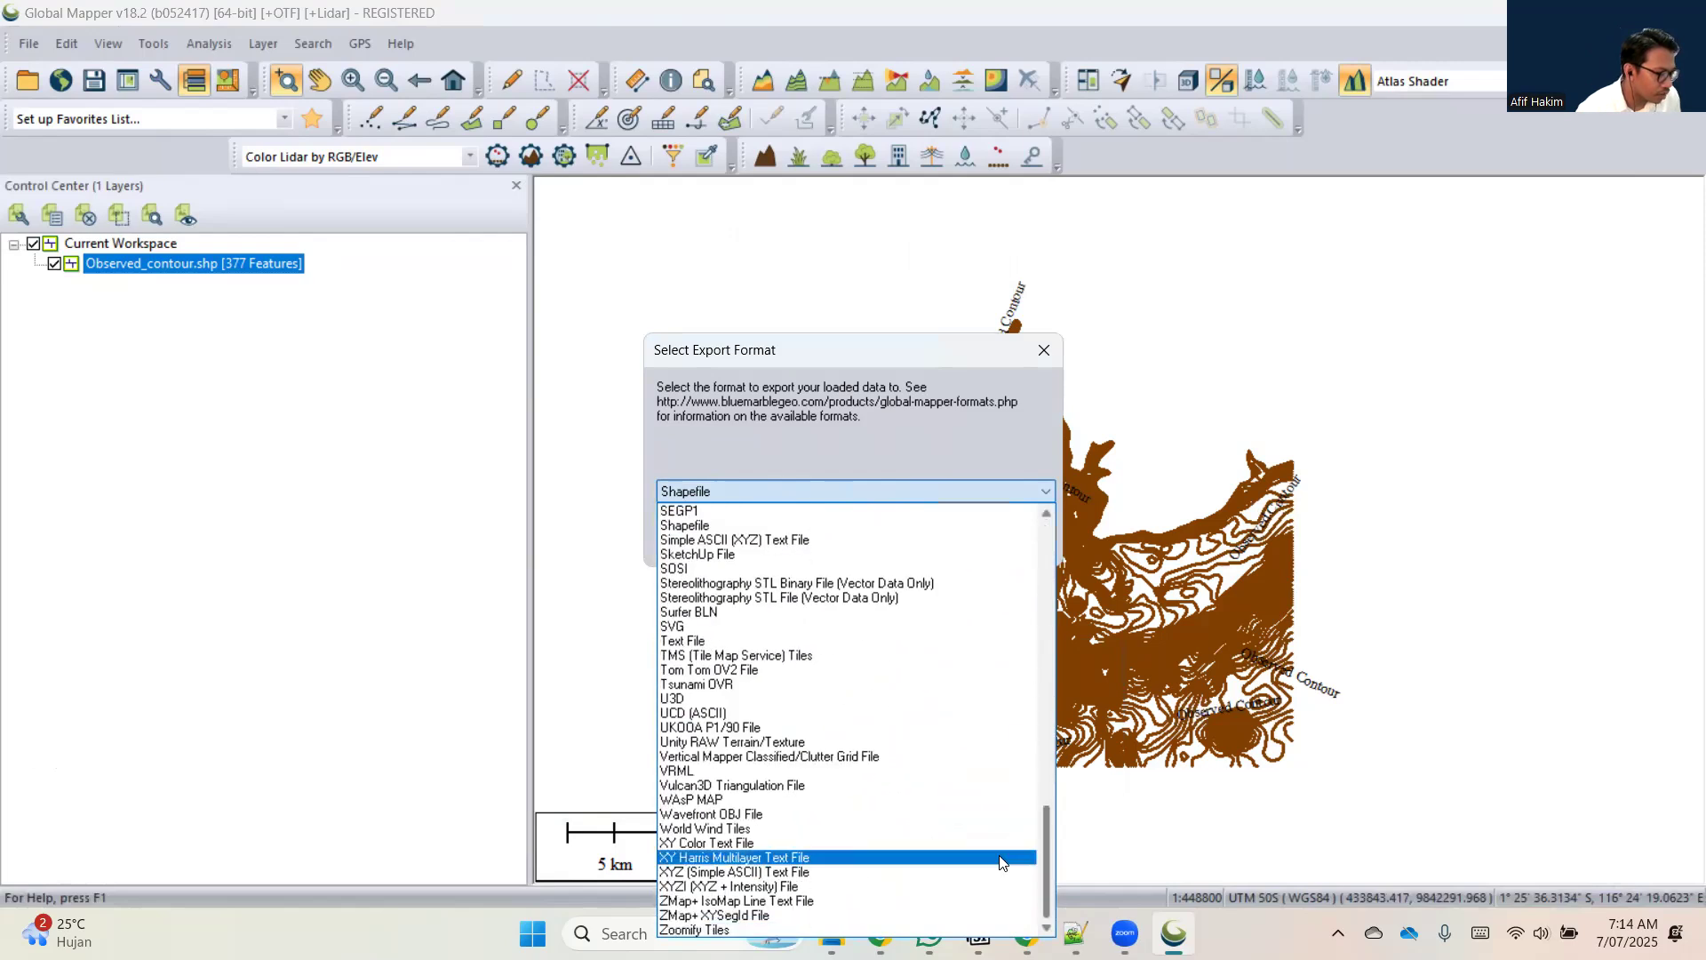
left_click(886, 869)
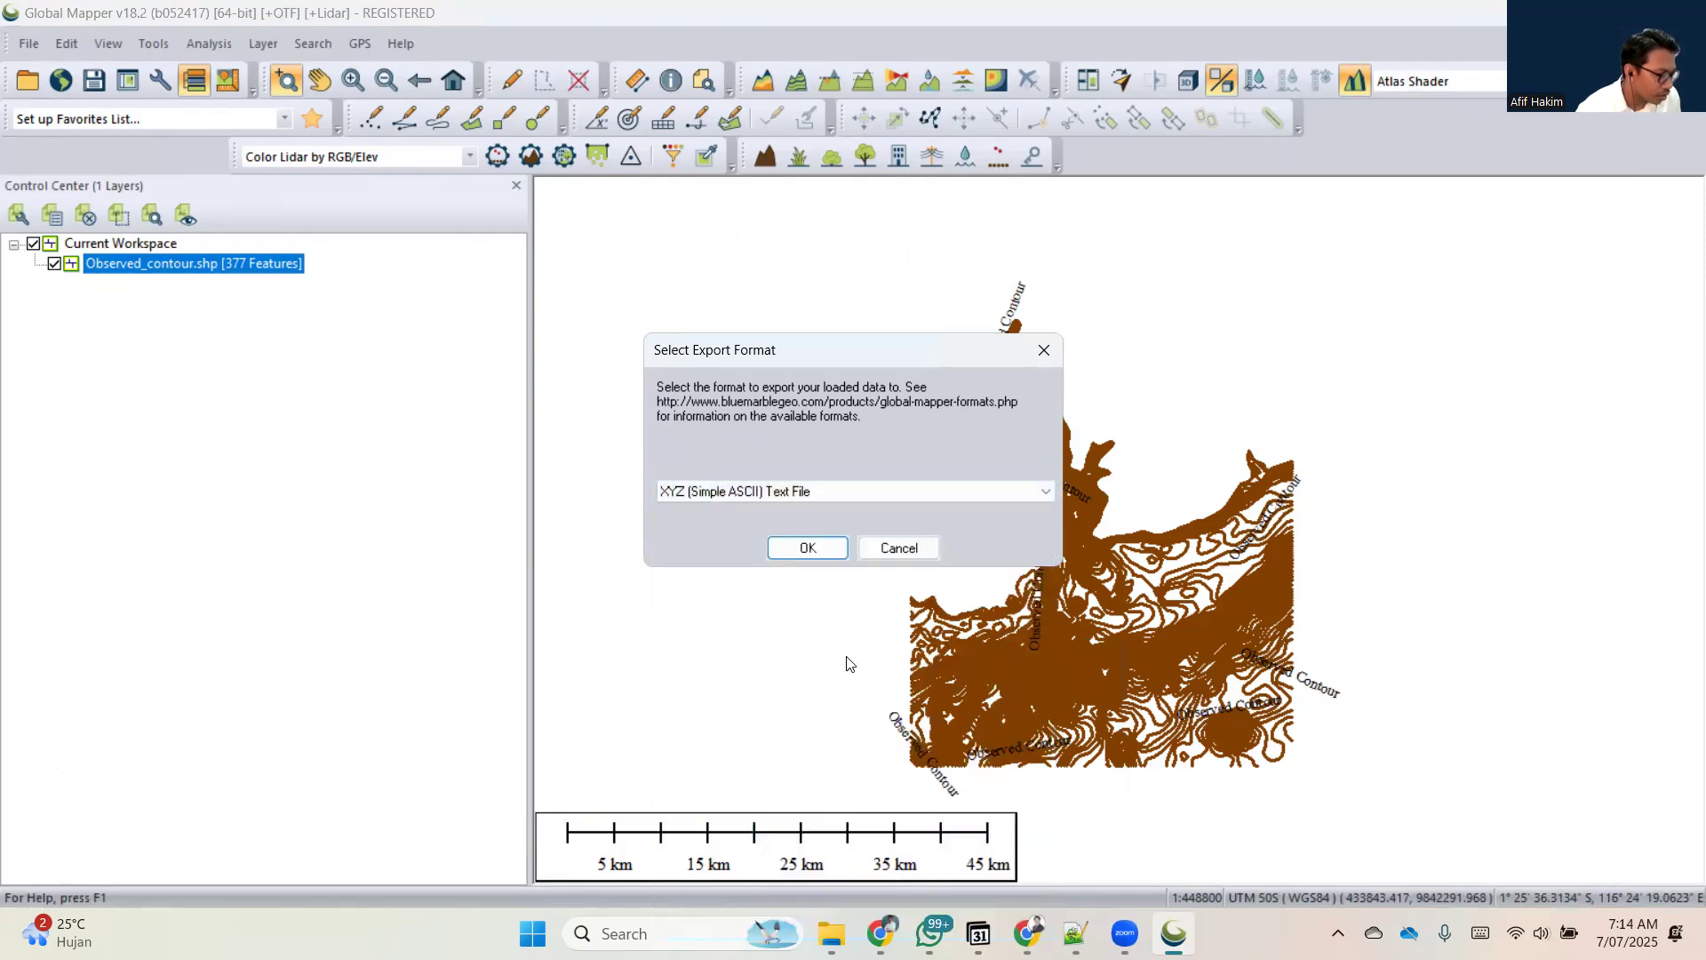
left_click(808, 547)
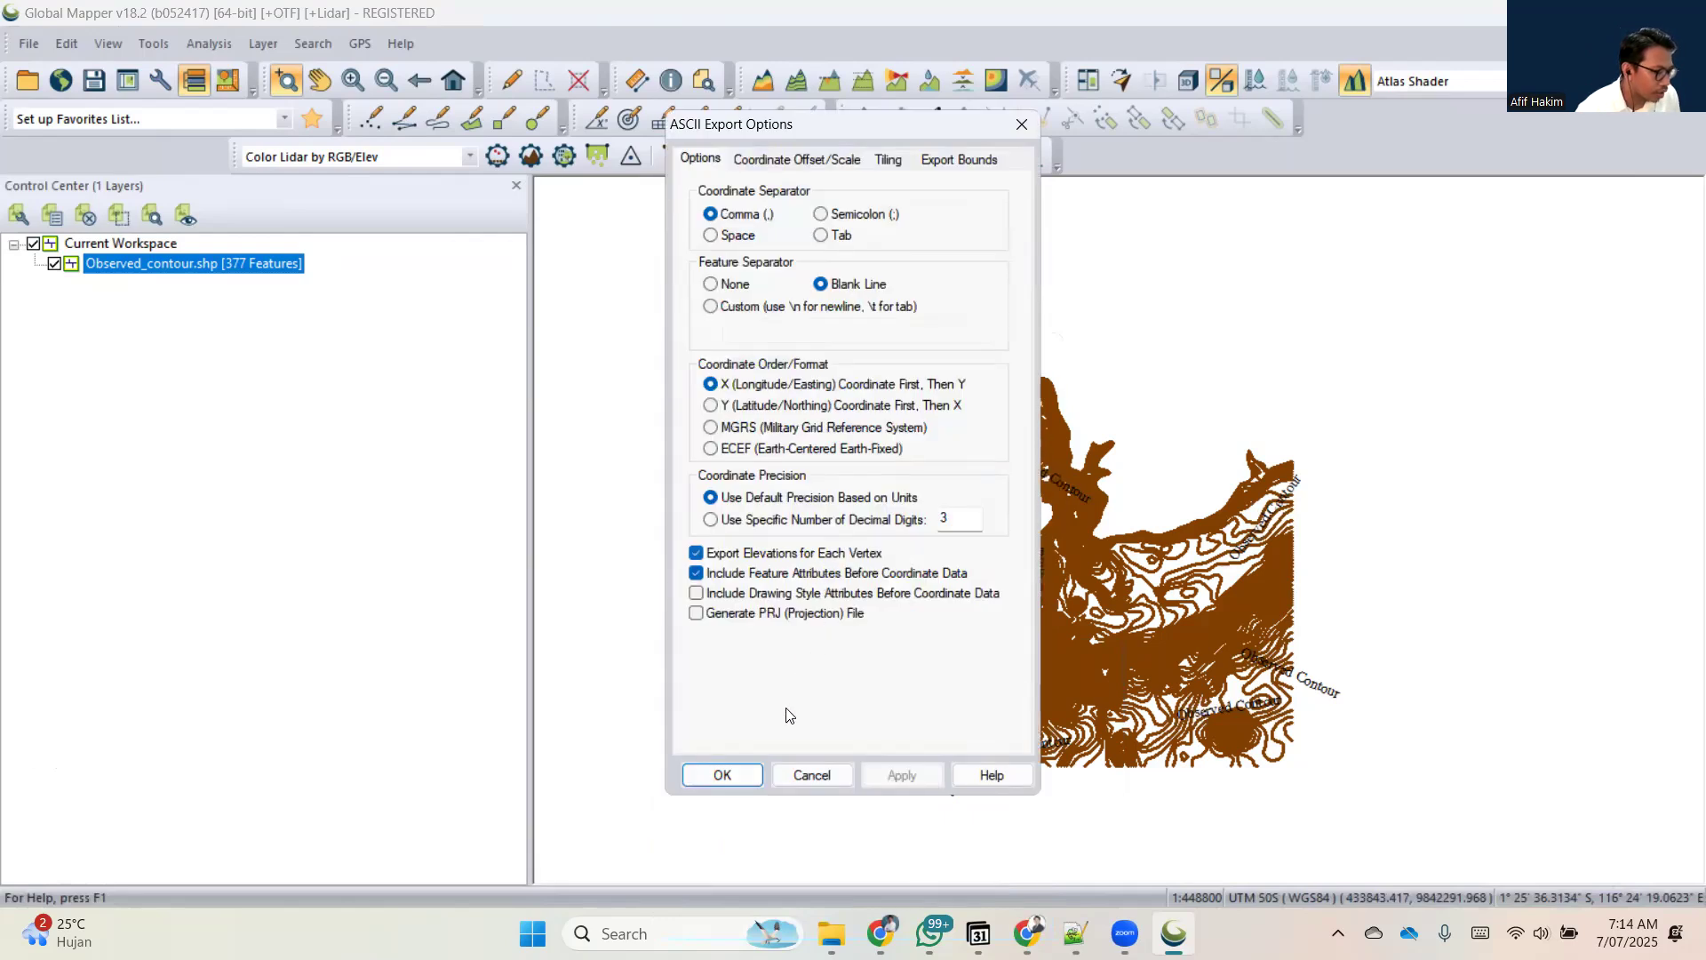
Accept the default ASCII export options and save the export as xyz_bathy in the Tips 1 Data SHP folder.
left_click(743, 775)
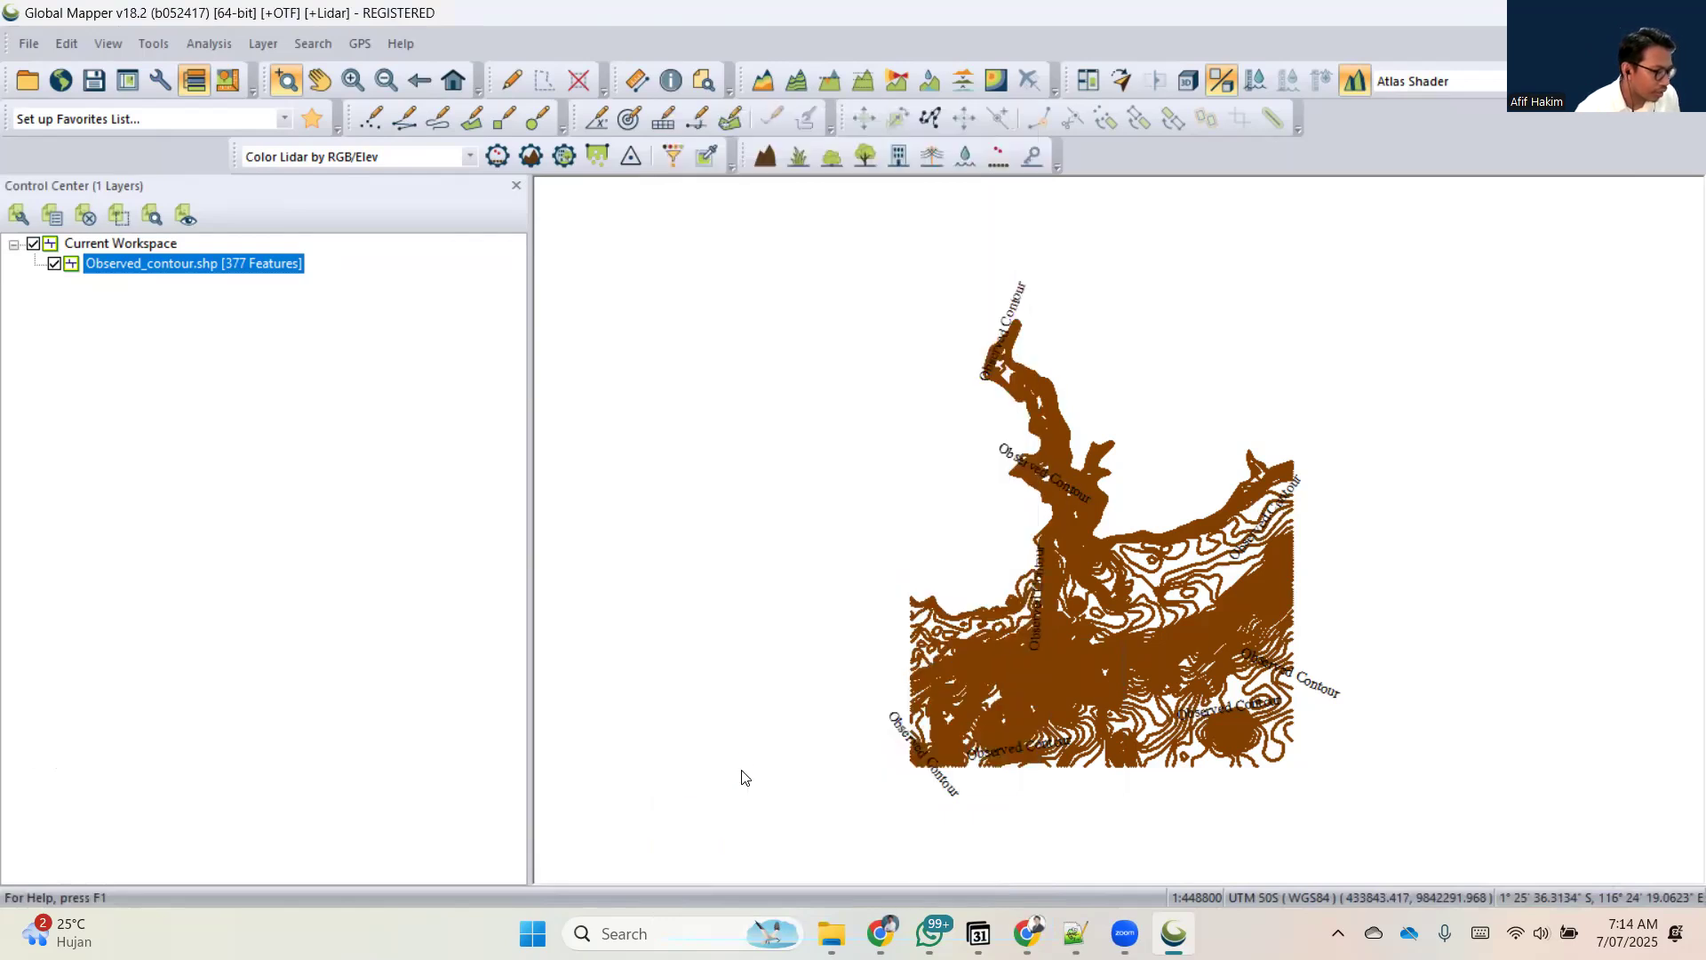
double_click(765, 355)
left_click(725, 544)
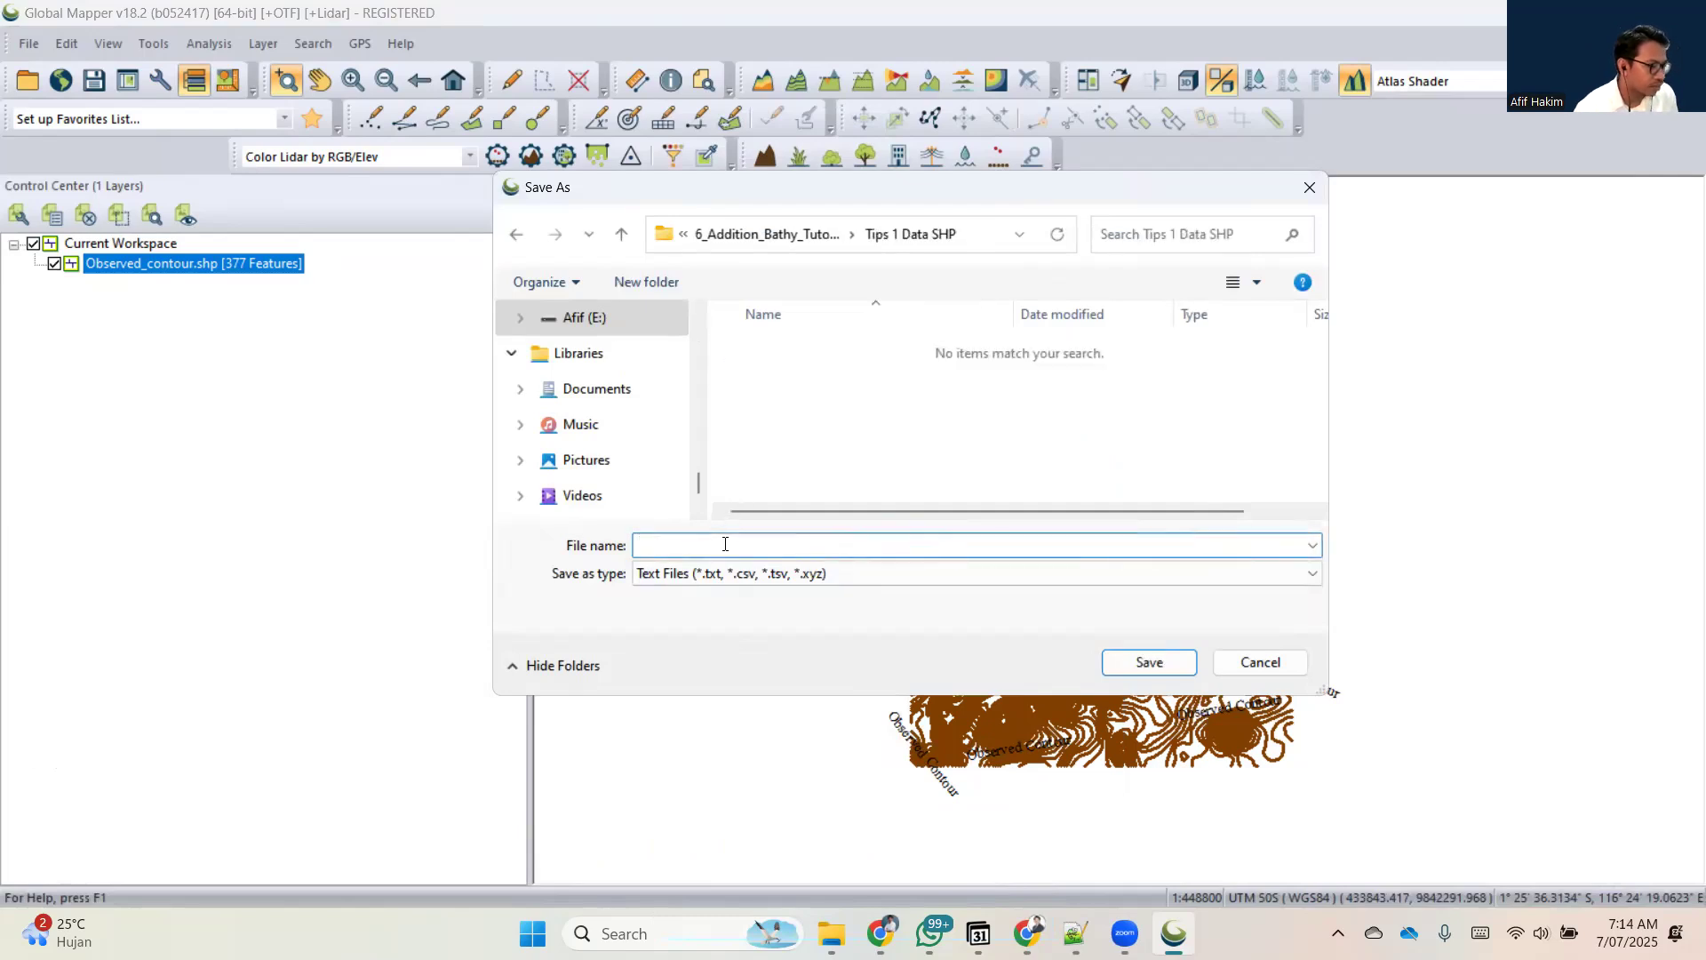
type("xyz")
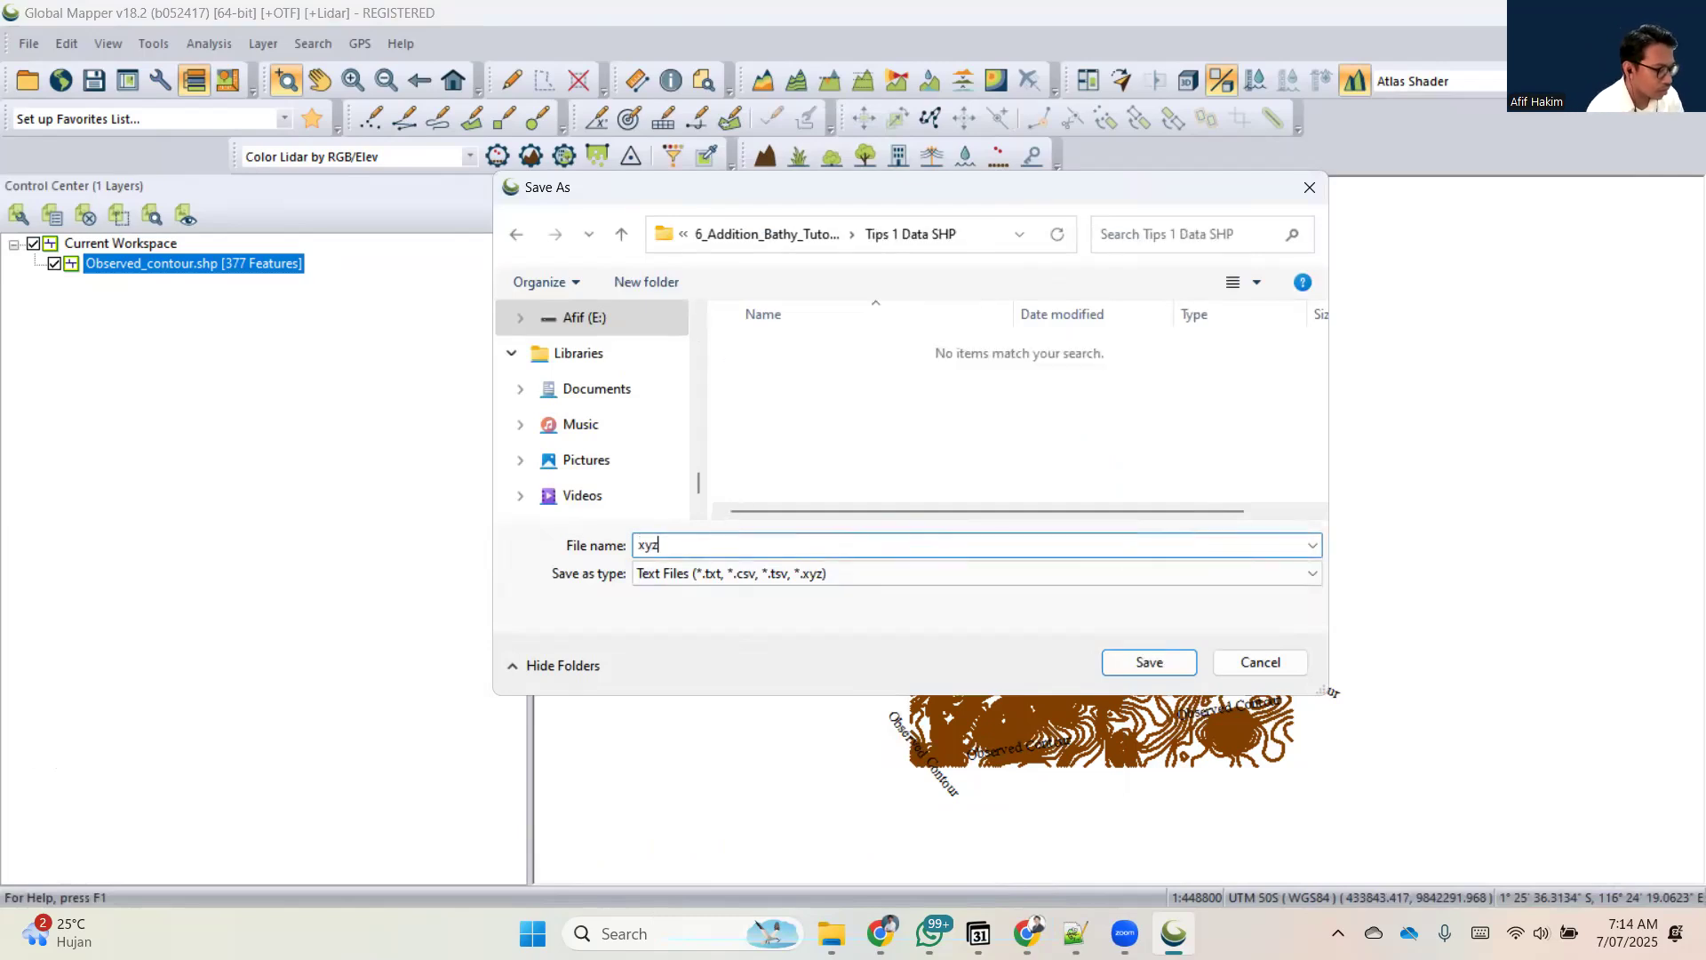
type("_bathy")
key("Return")
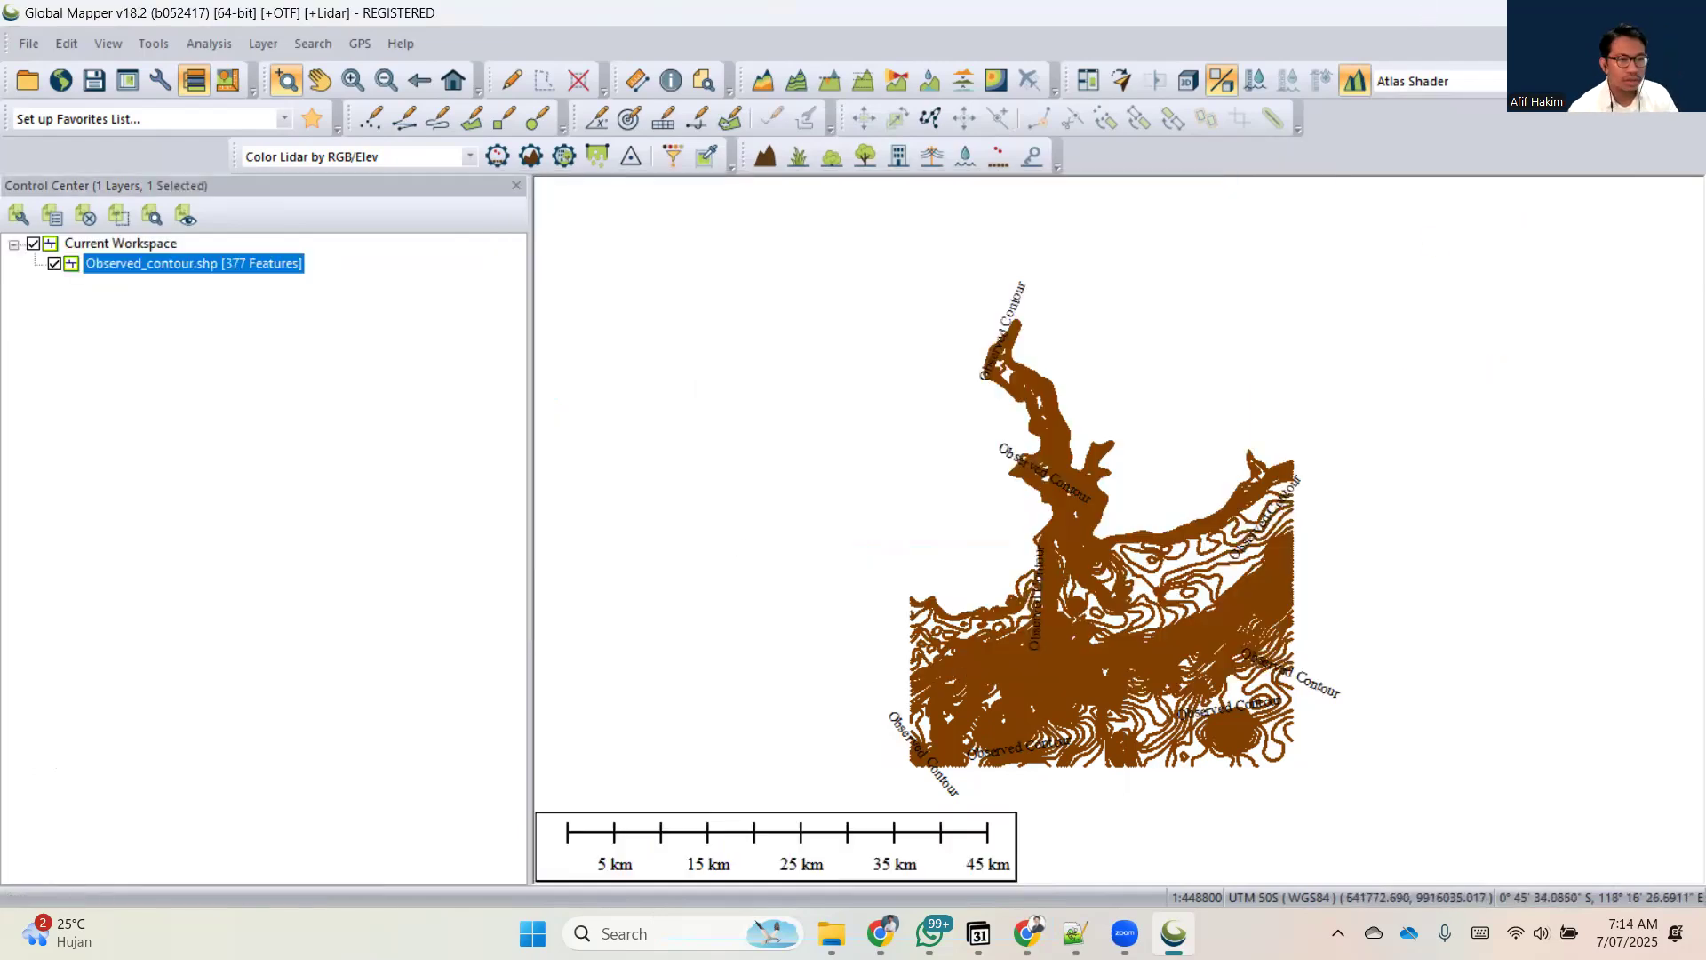
Check the exported xyz_bathy.txt in the Tips 1 Data SHP folder and examine its coordinate lines in Notepad++.
key("alt+Tab")
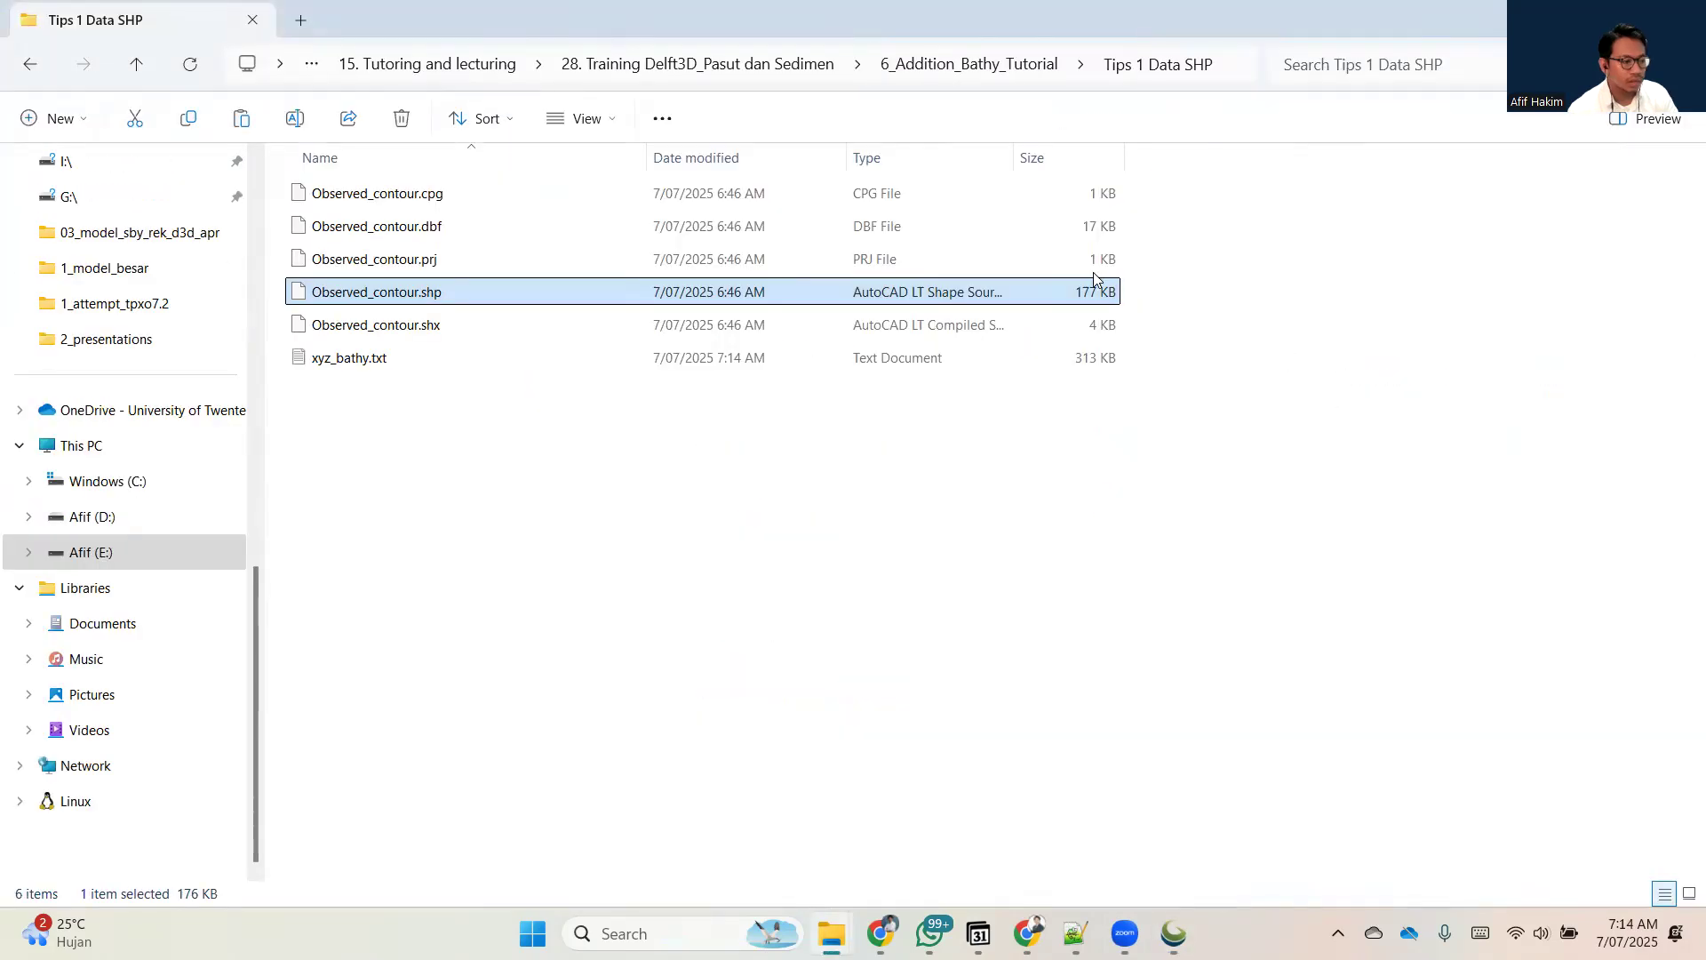
key("alt+Tab")
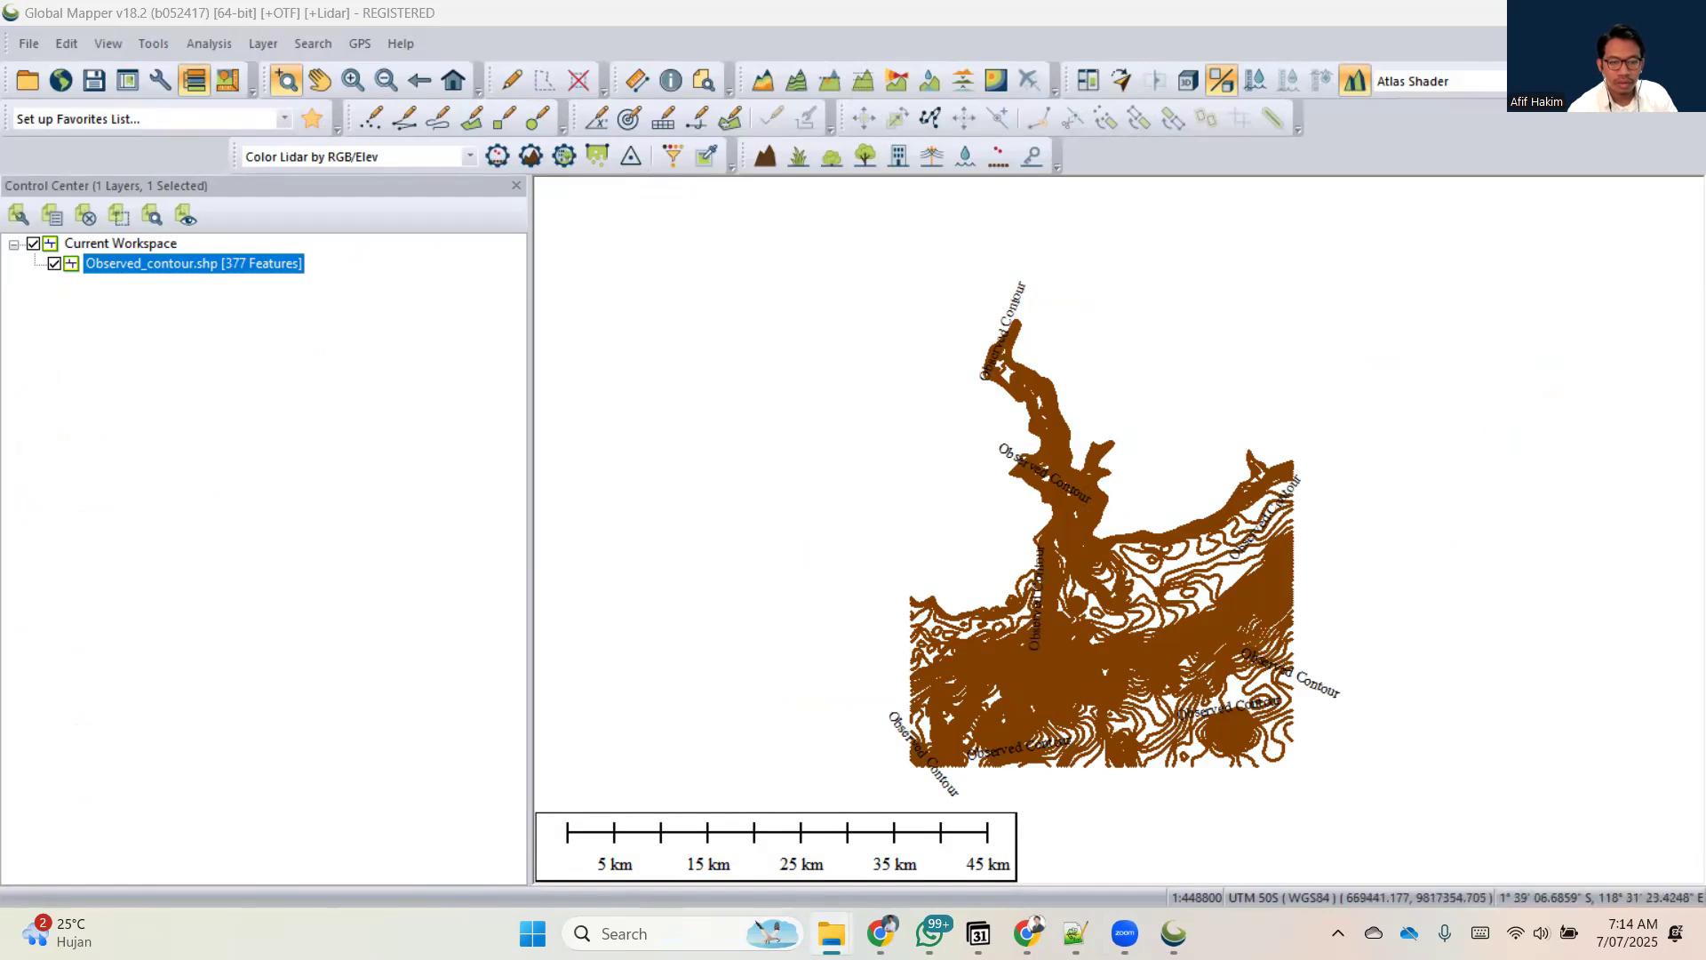
key("alt+Tab")
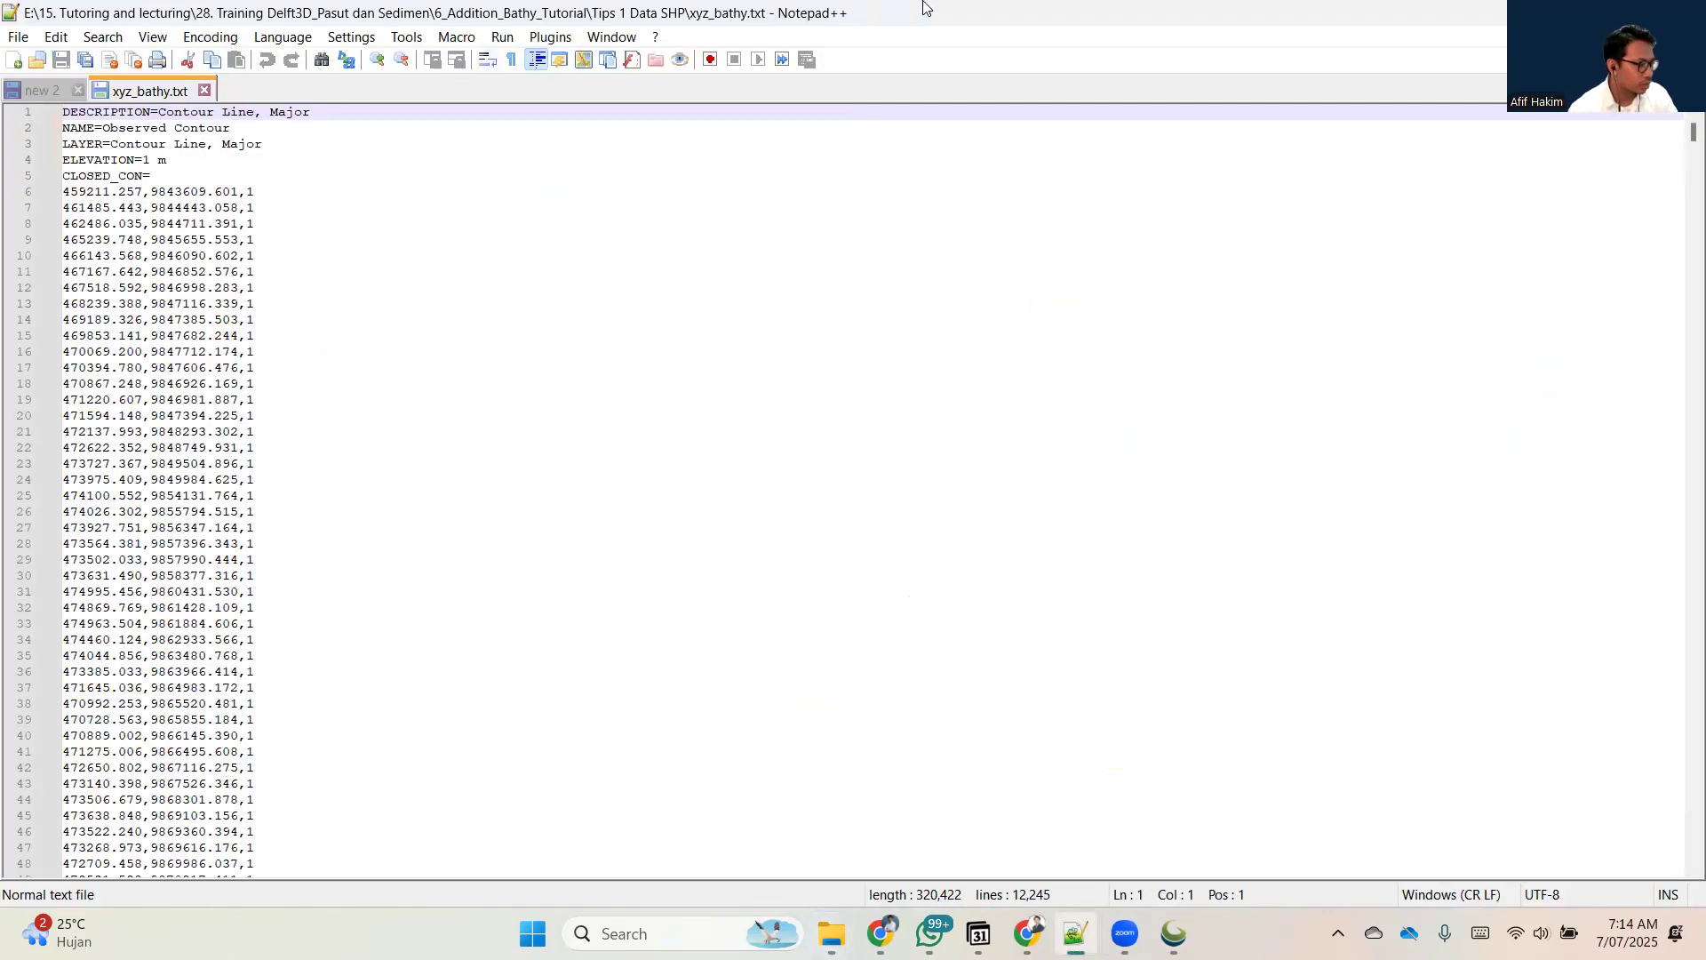
key("alt+Tab")
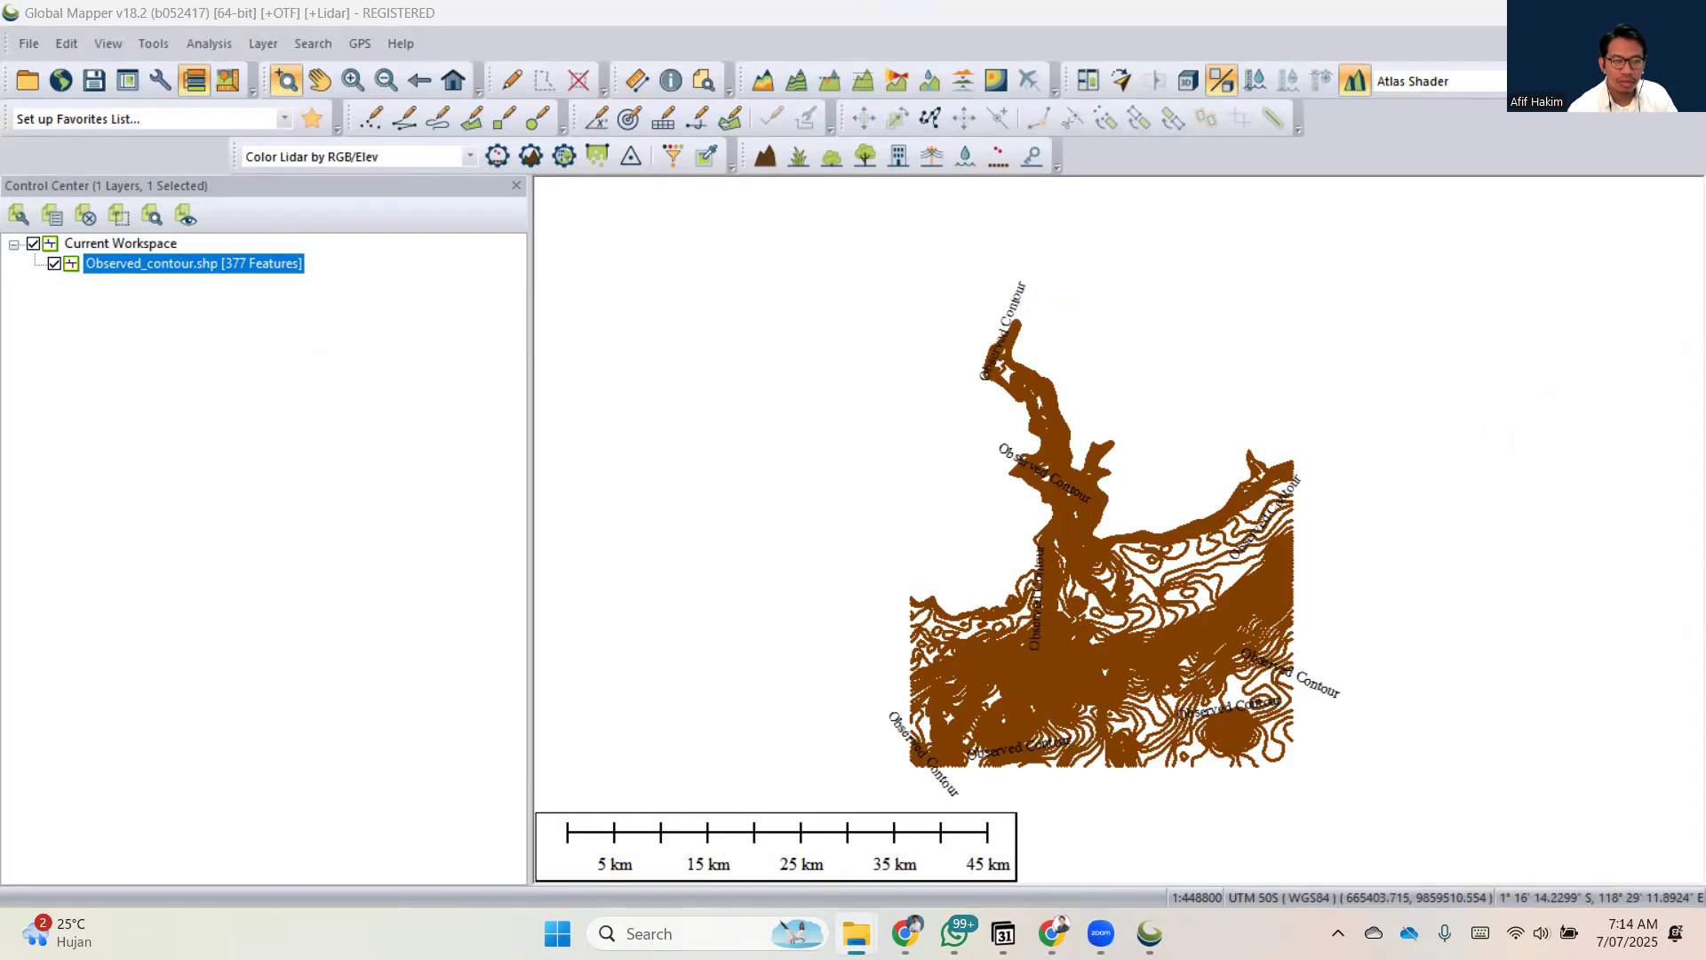
Bring the Tips 1 Data SHP folder window over Global Mapper and rename xyz_bathy.txt to xyz_bathy.xyz, accepting the extension change.
left_click_drag(1705, 279, 489, 264)
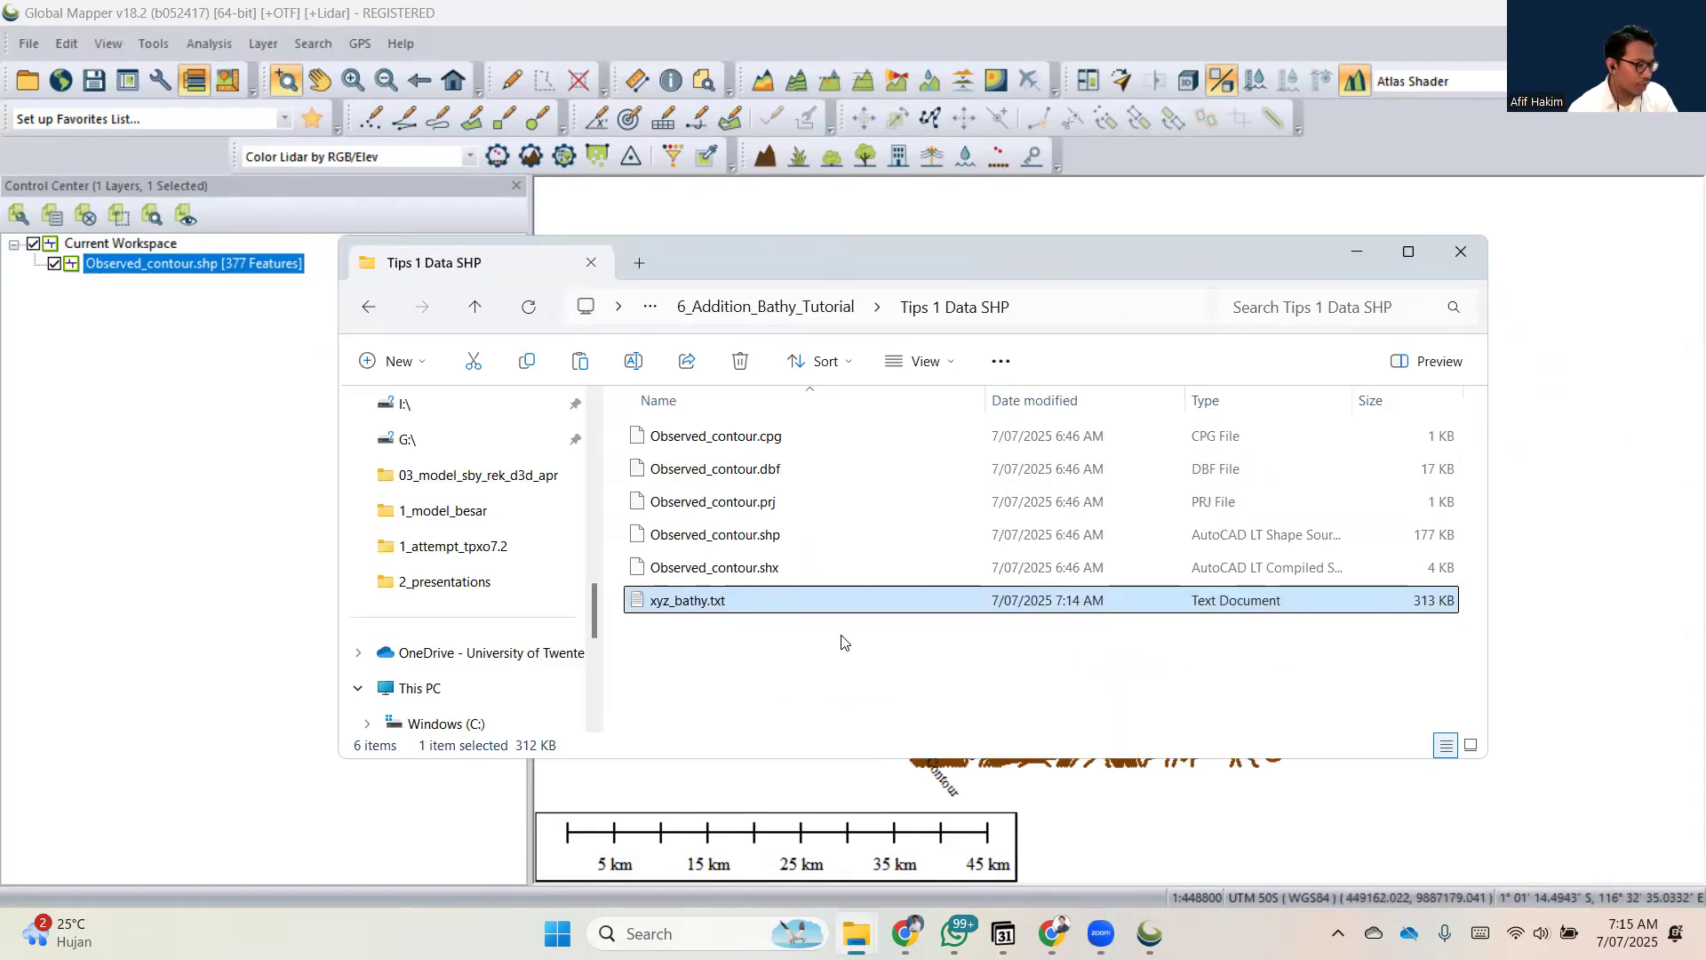
left_click(727, 602)
left_click(728, 602)
key("BackSpace")
key("BackSpace")
type("xyz")
key("Return")
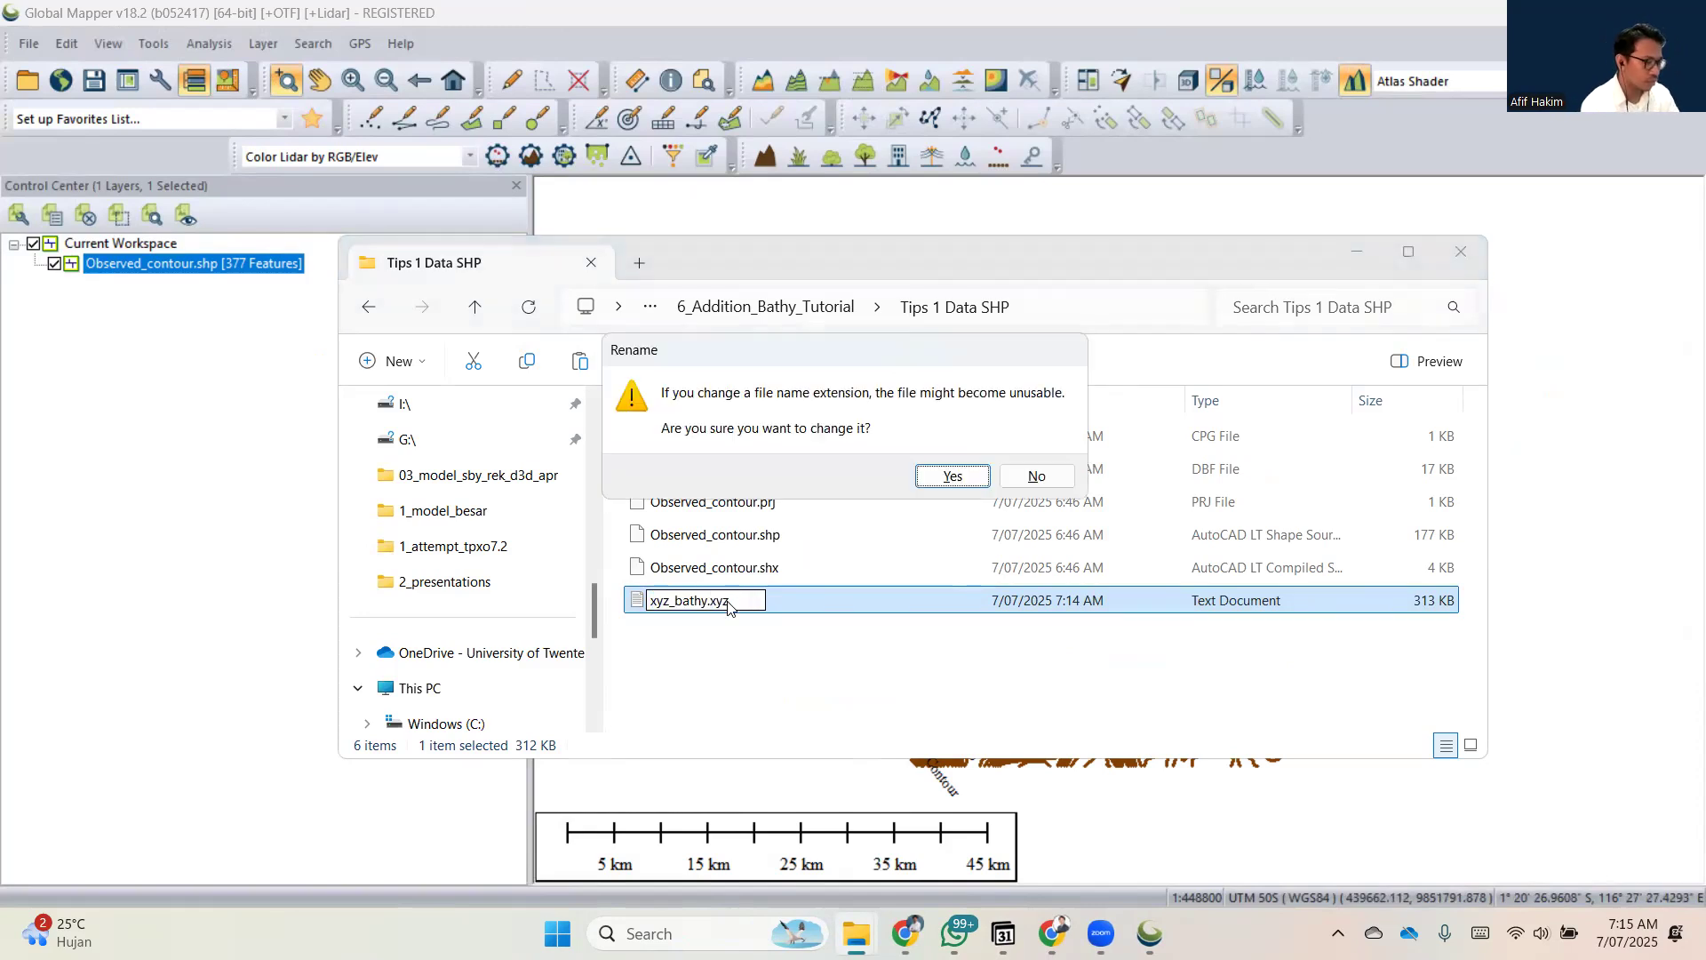
key("Return")
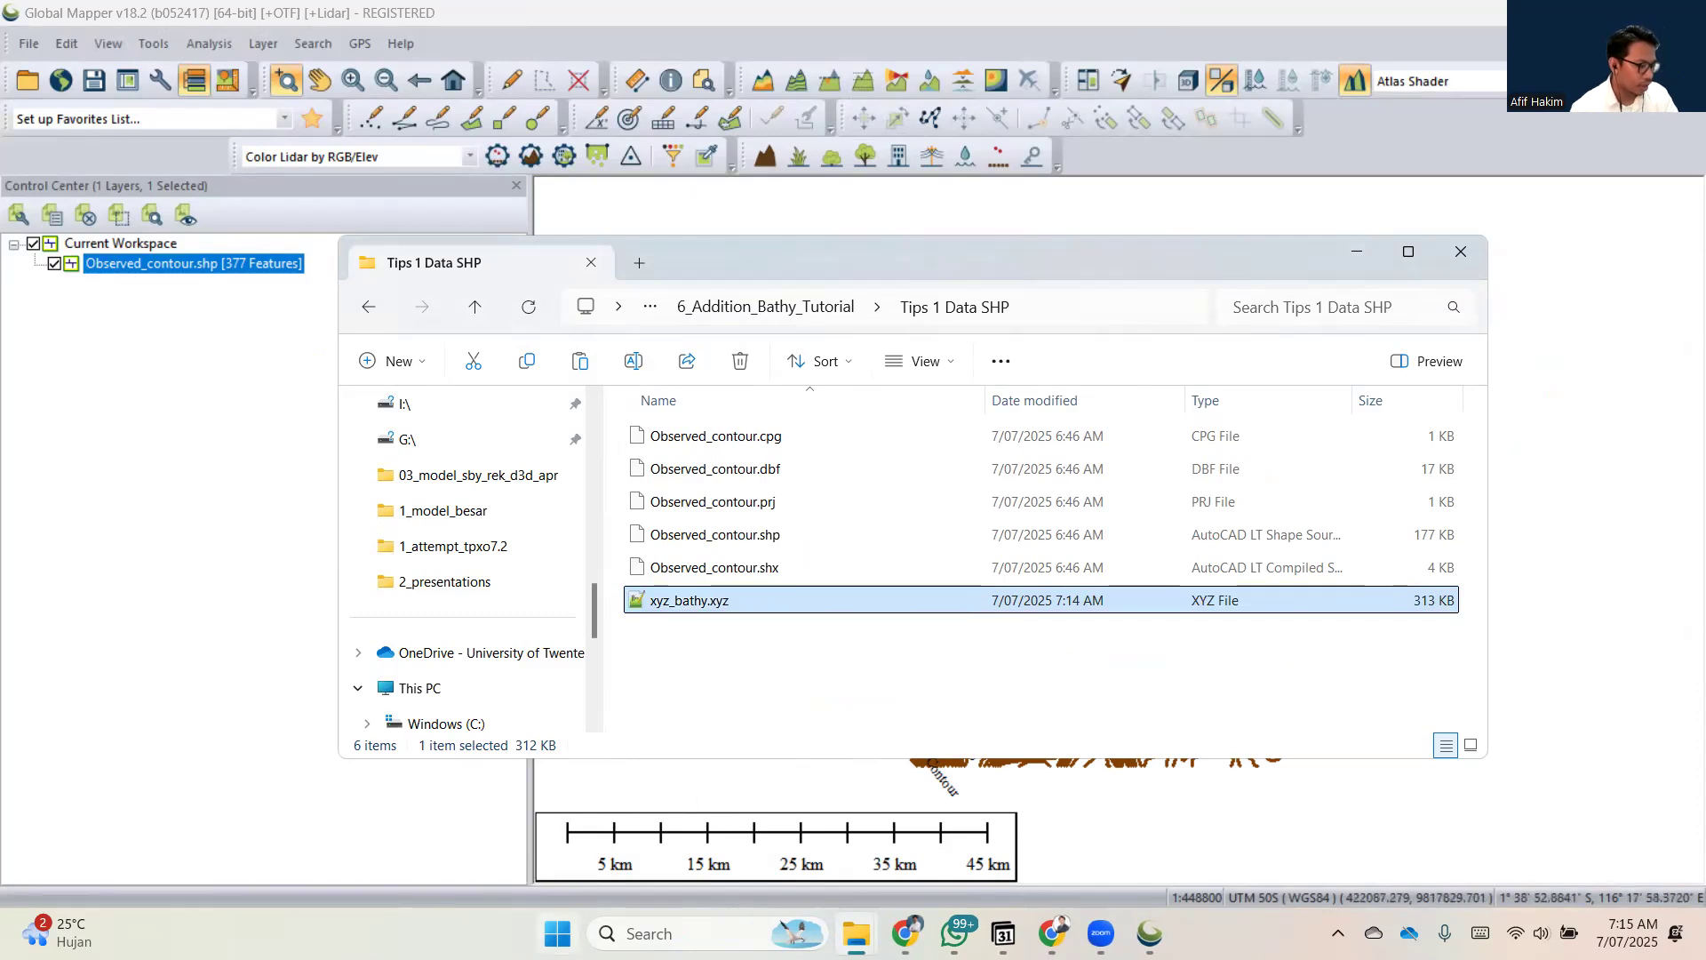
Search the computer for "delft3D" and launch the Delft3D app.
key("super")
type("delft3D")
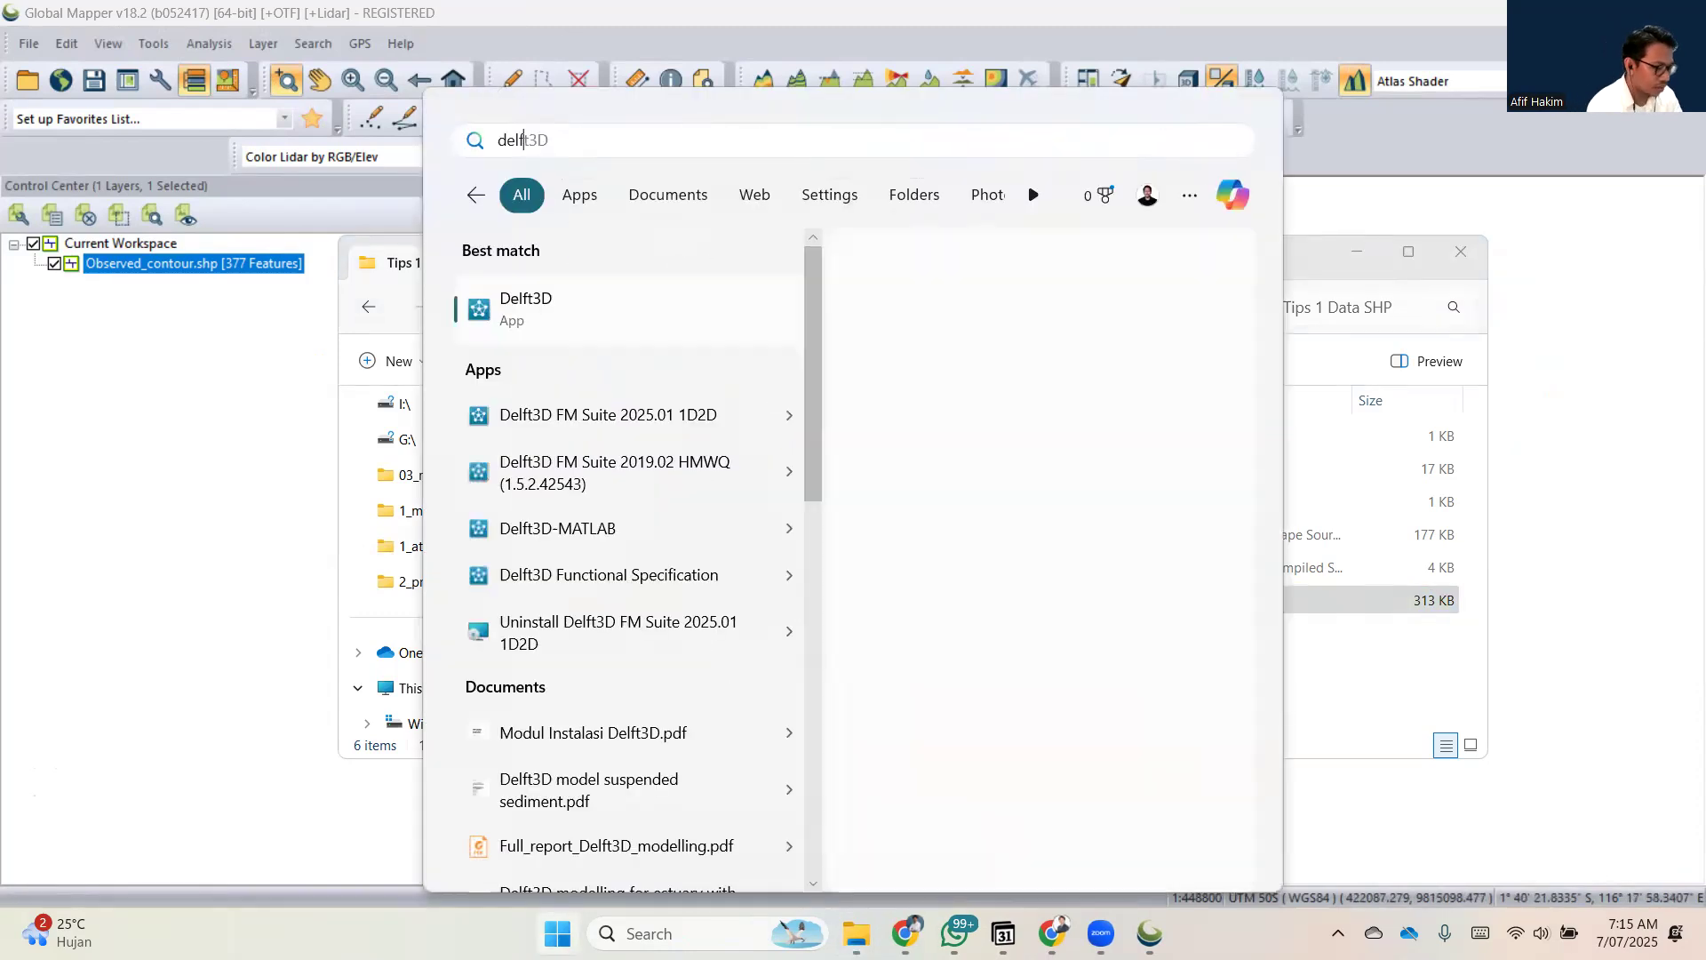
key("Return")
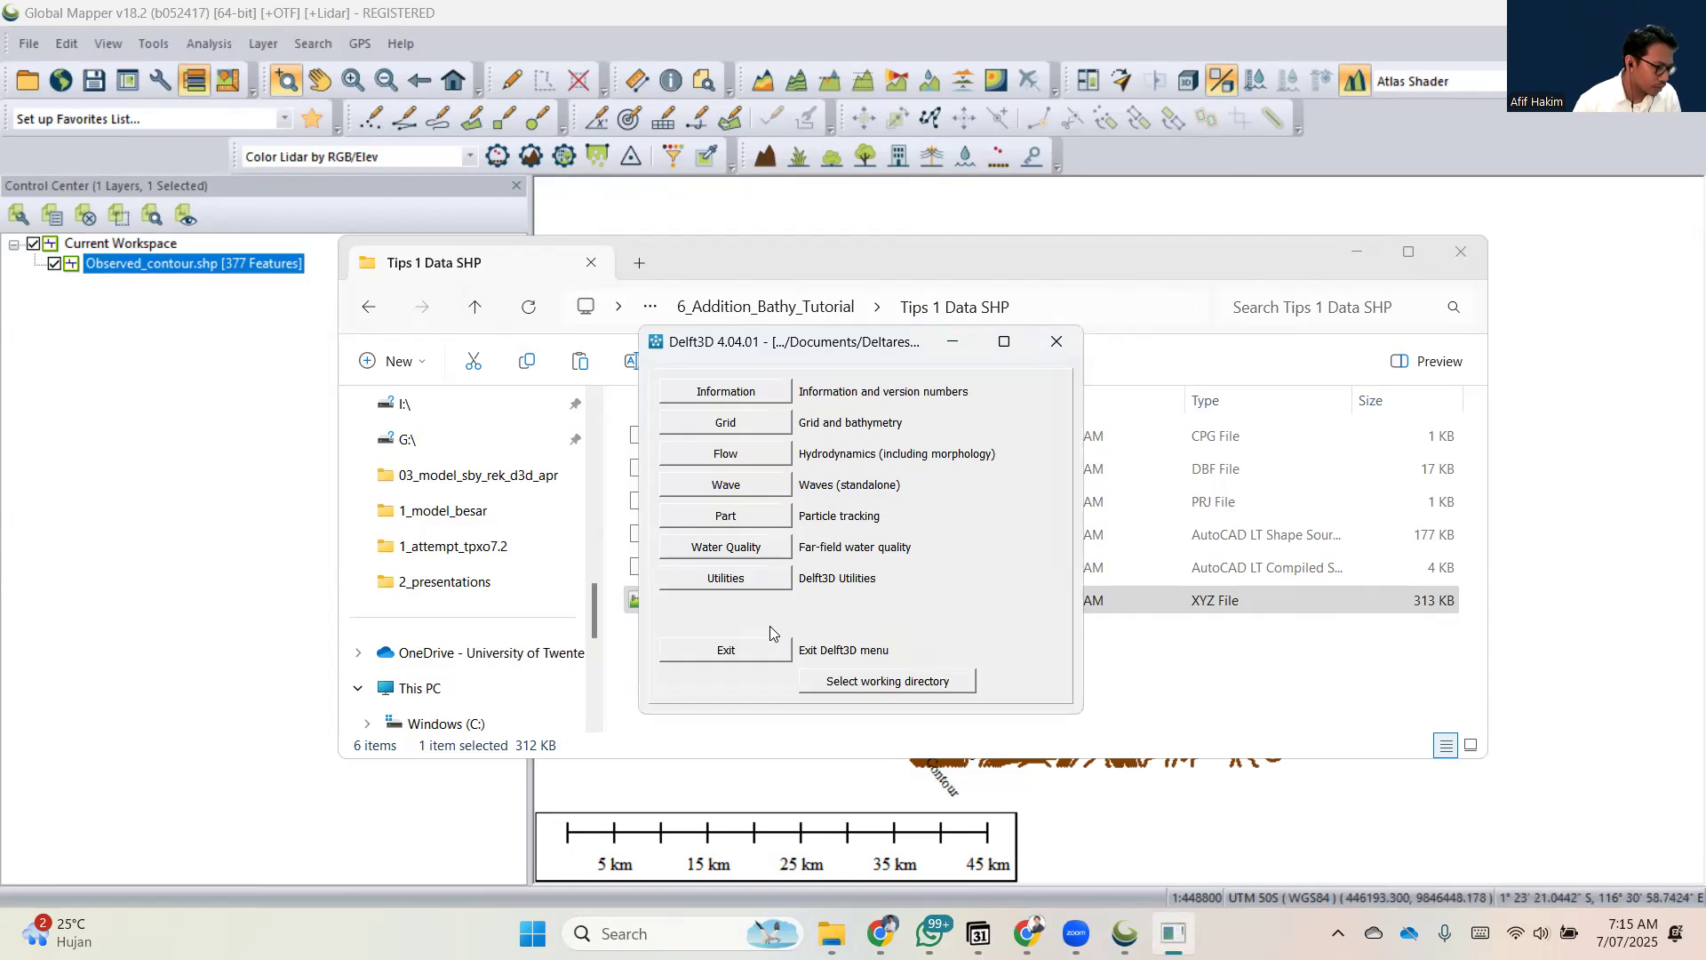
Set the Delft3D working directory to the Tips 1 Data SHP folder.
left_click(725, 425)
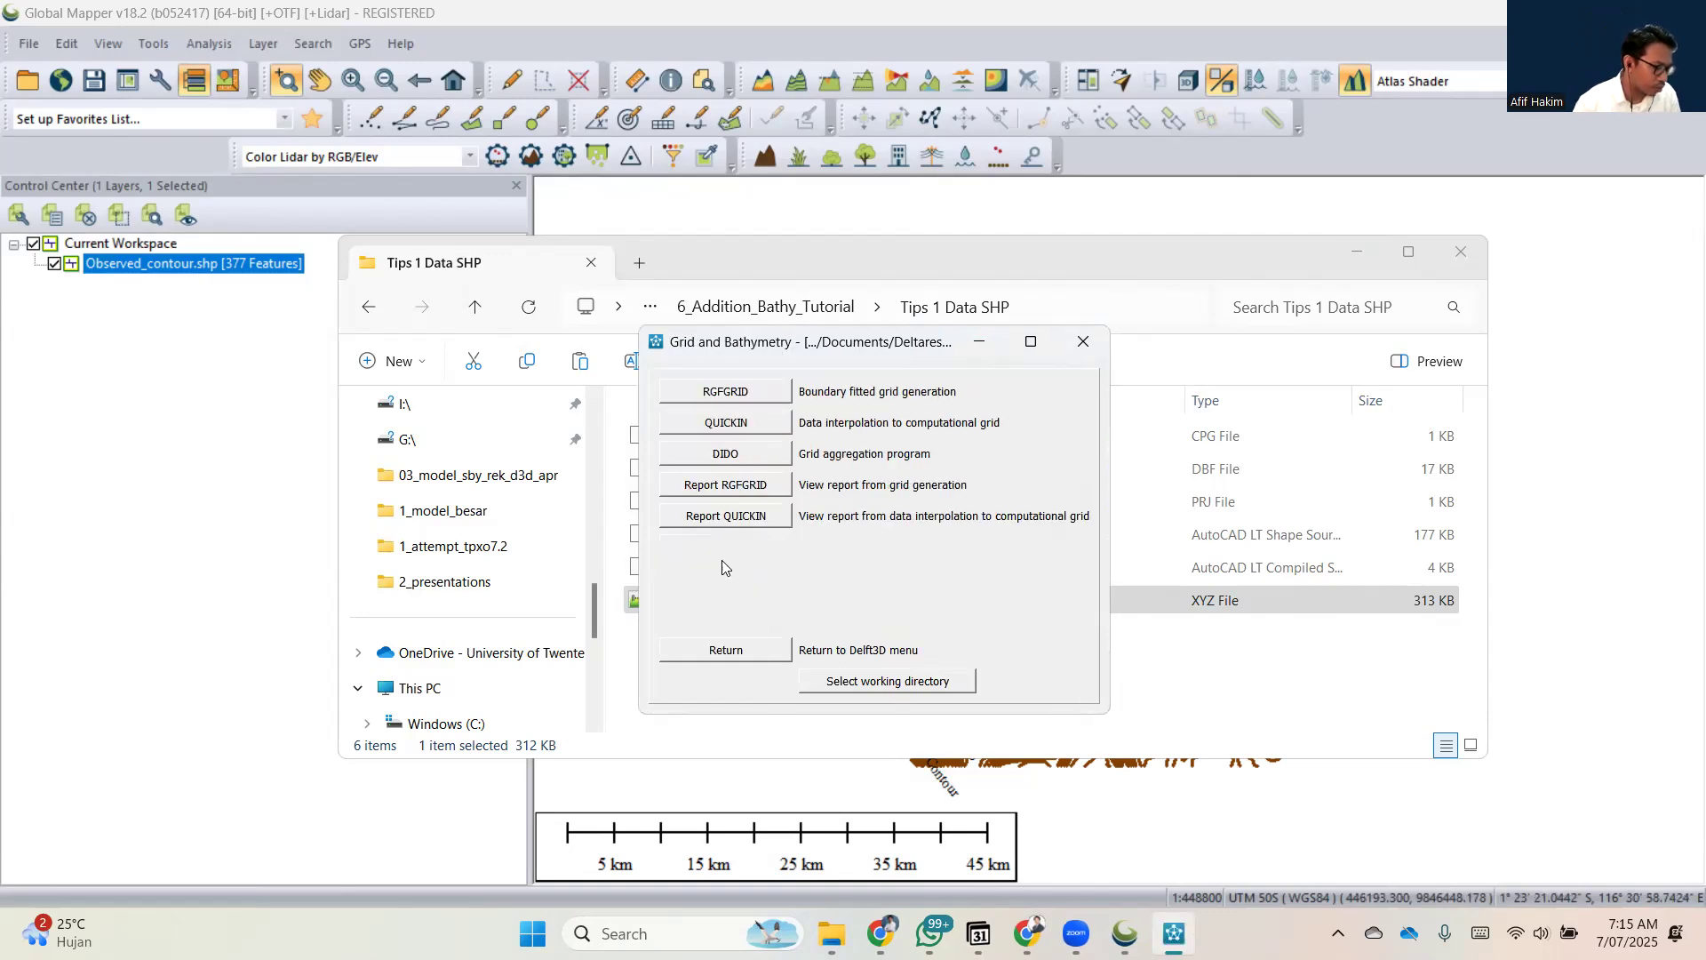
left_click(735, 652)
left_click(900, 681)
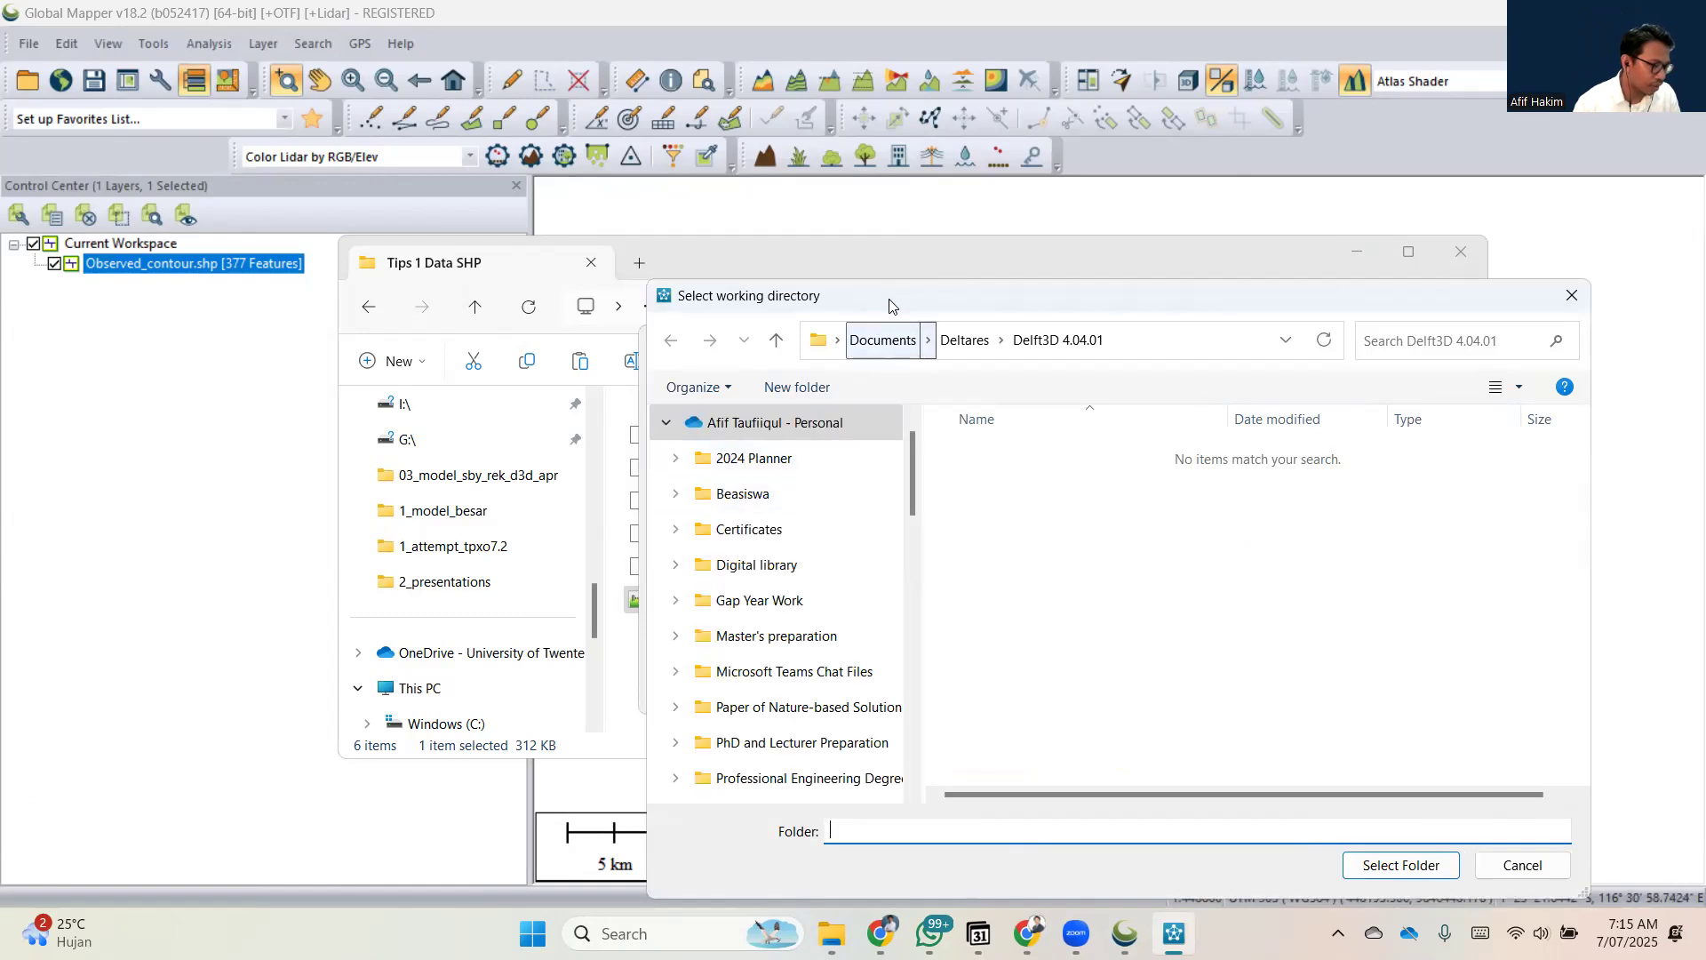
left_click_drag(927, 298, 871, 214)
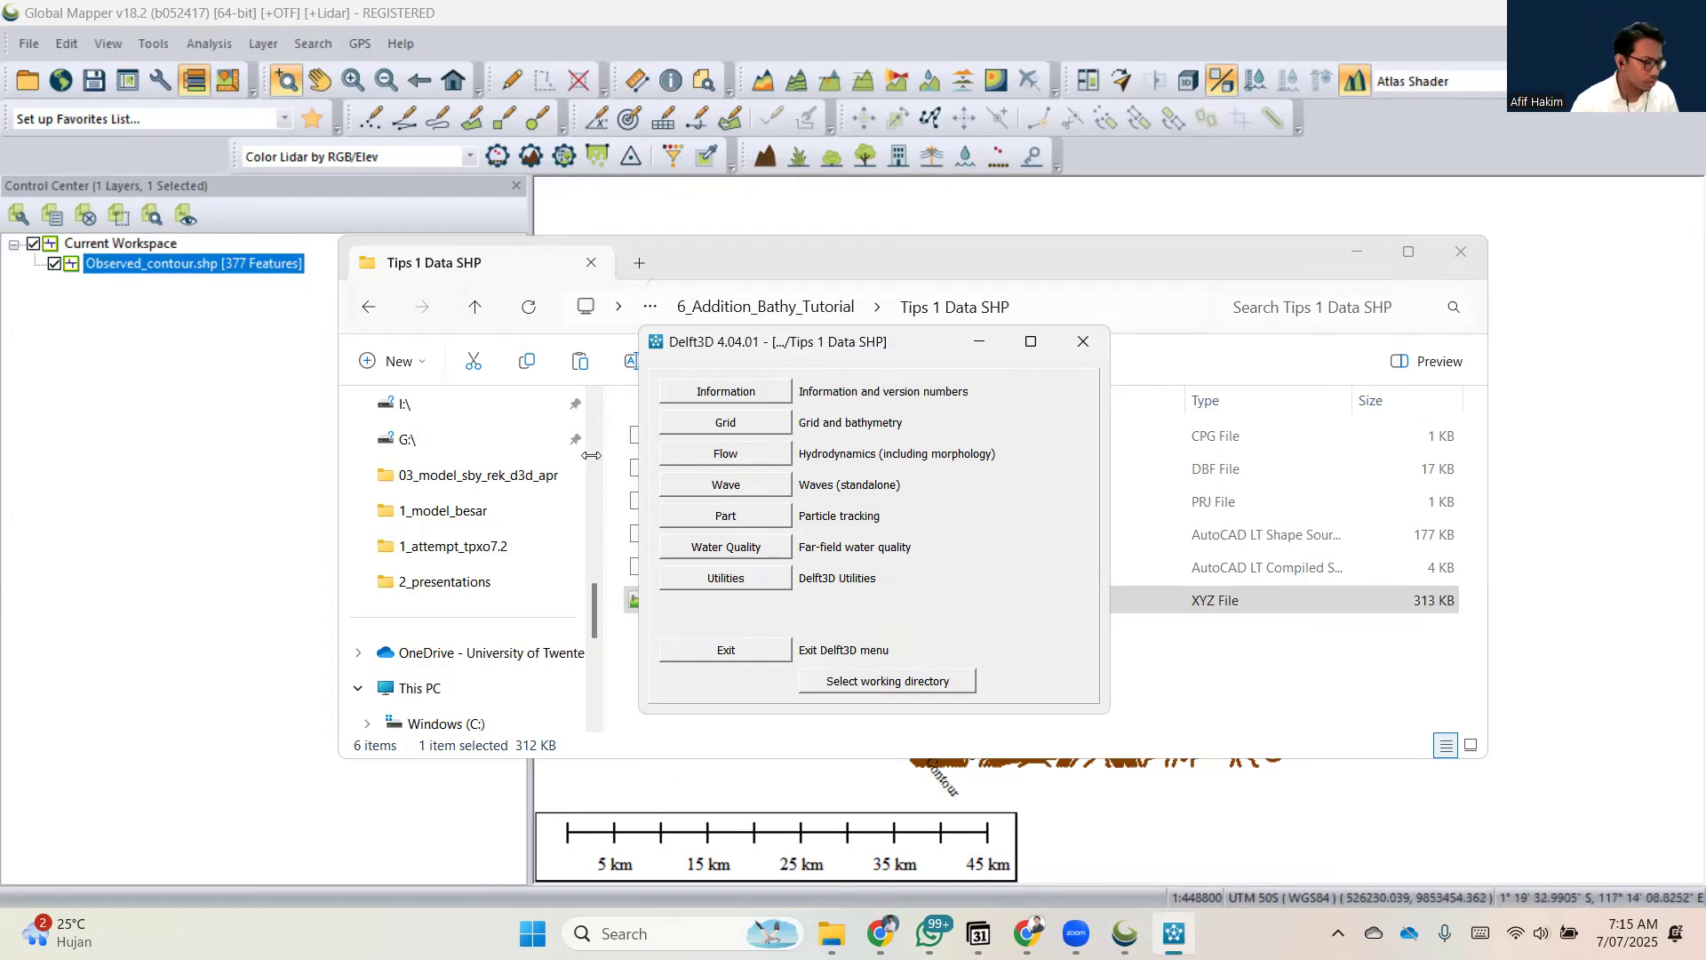
Open QUICKIN from the grid and bathymetry tools, load xyz_bathy.xyz as samples to view the depth points, and close QUICKIN.
left_click(696, 428)
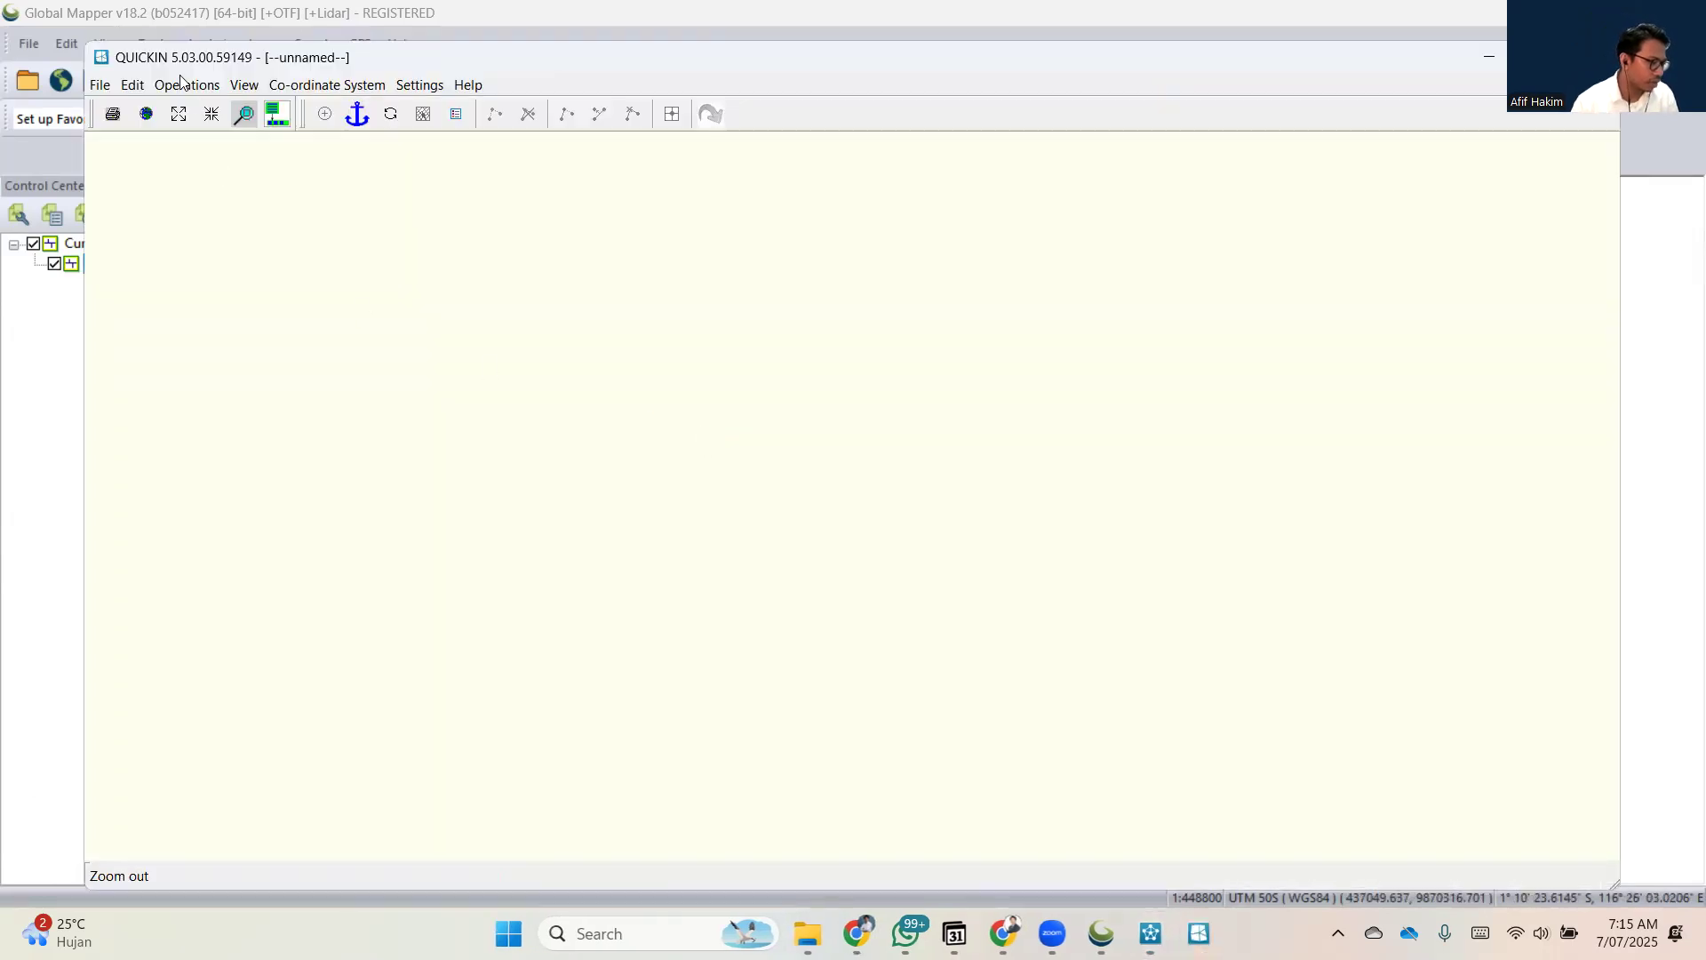
left_click(100, 85)
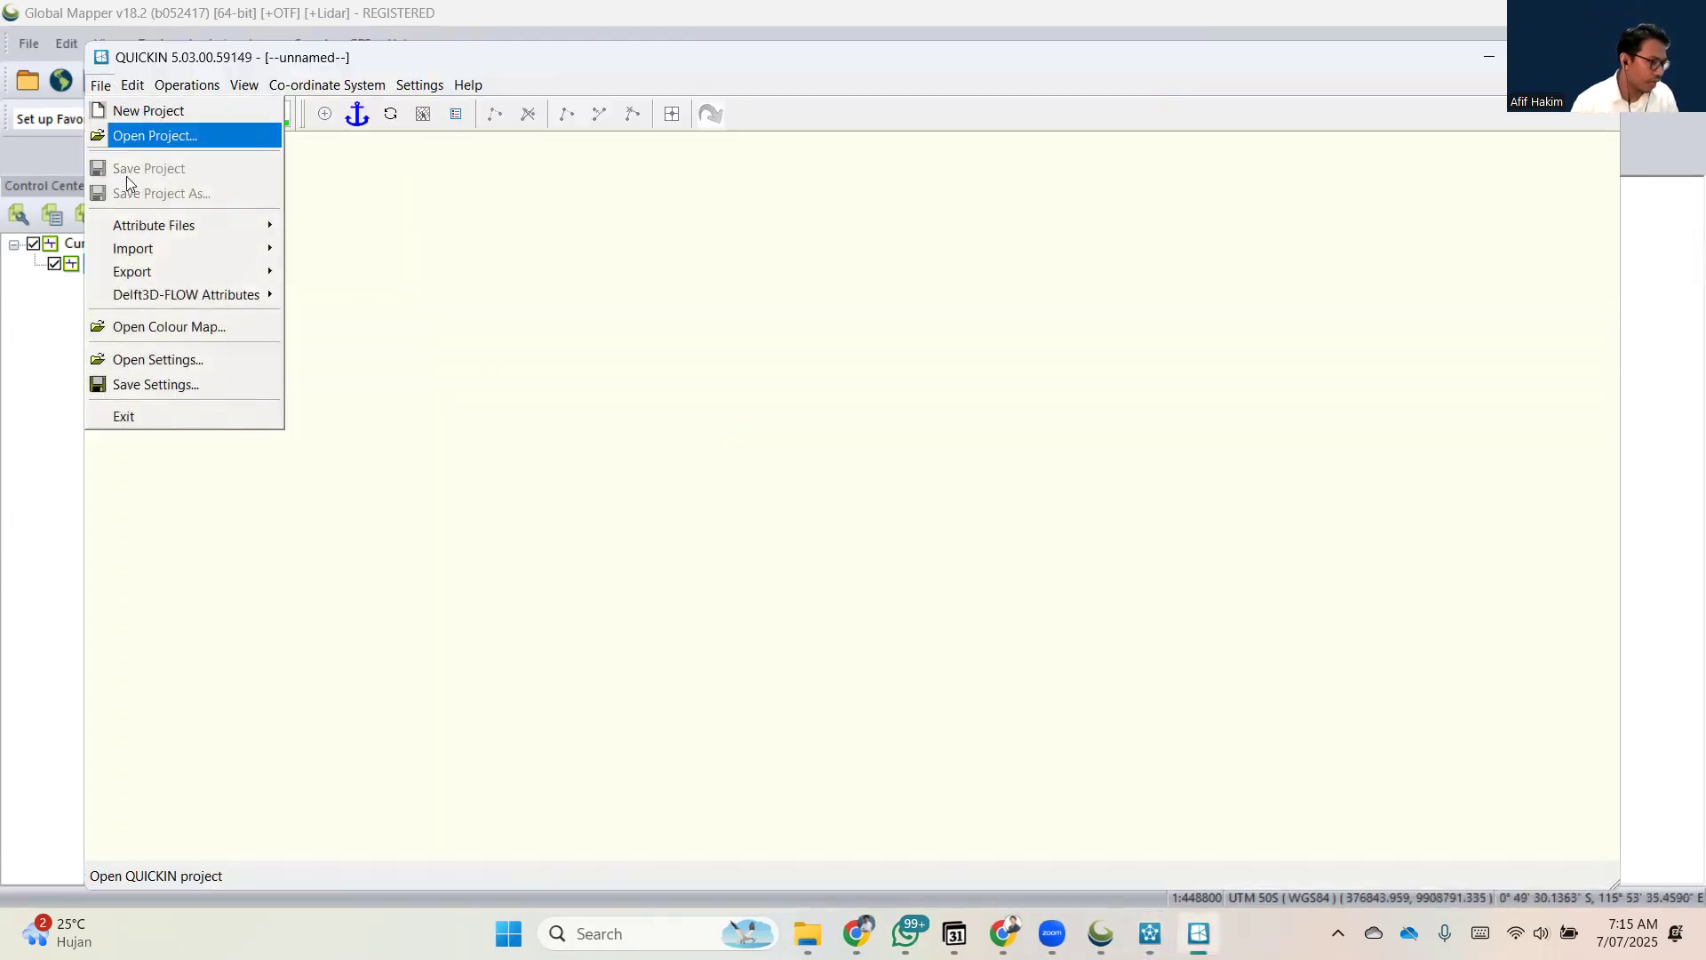
mouse_move(147, 247)
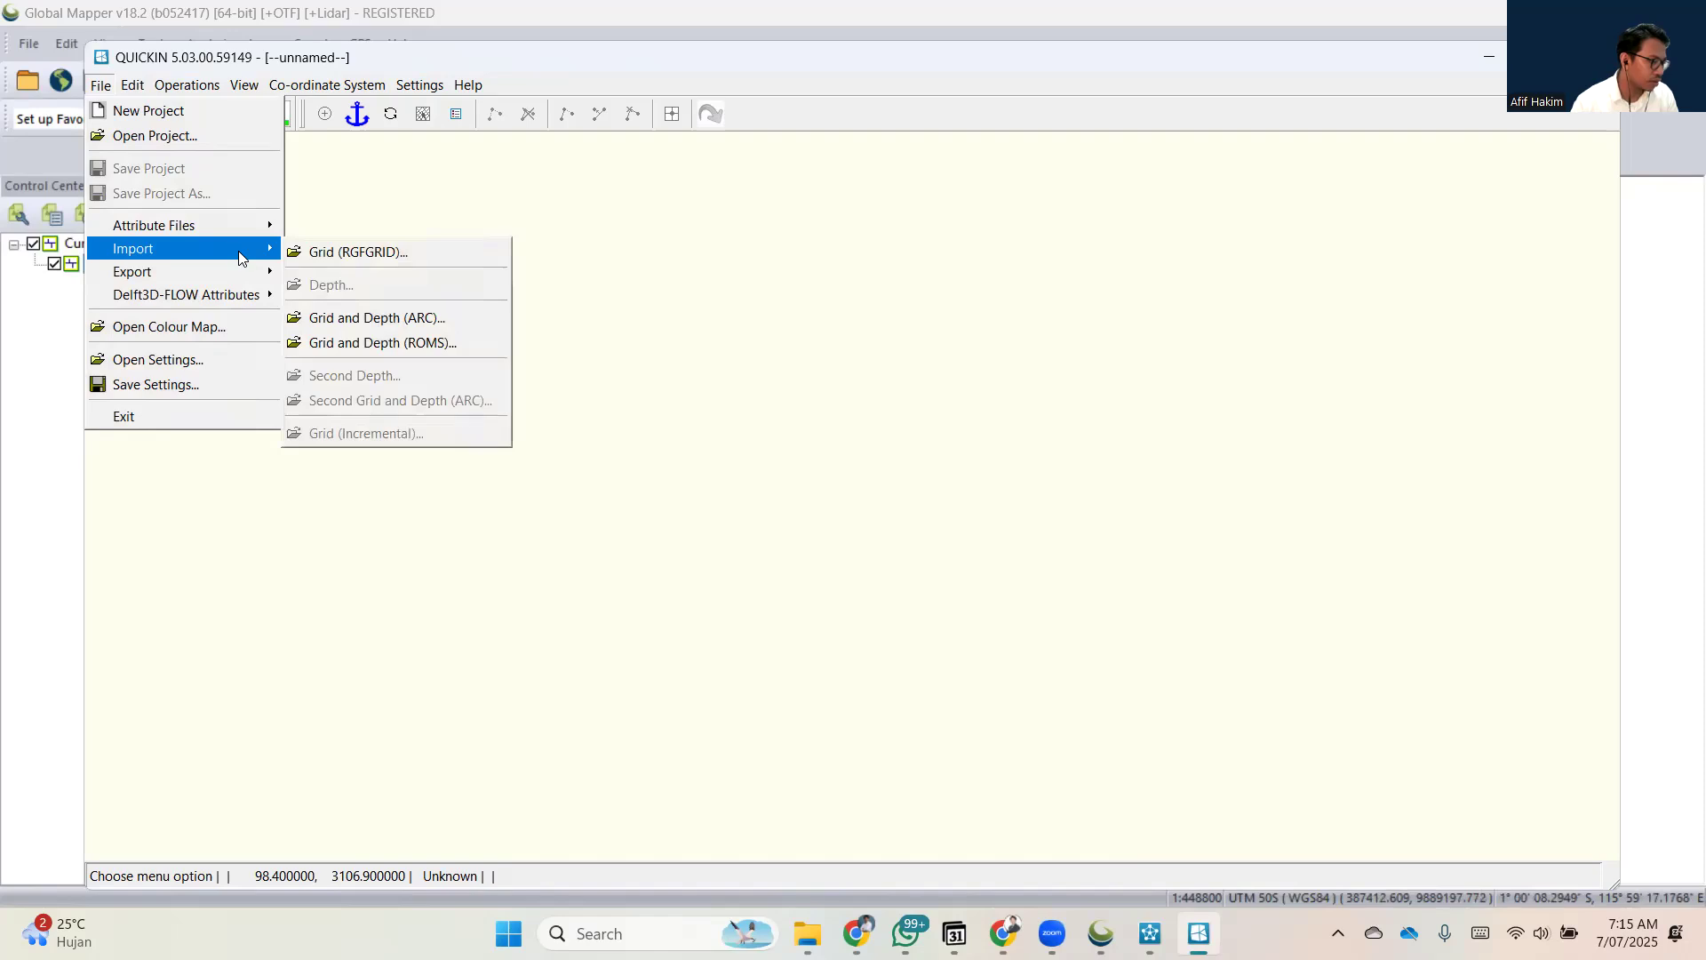
mouse_move(239, 226)
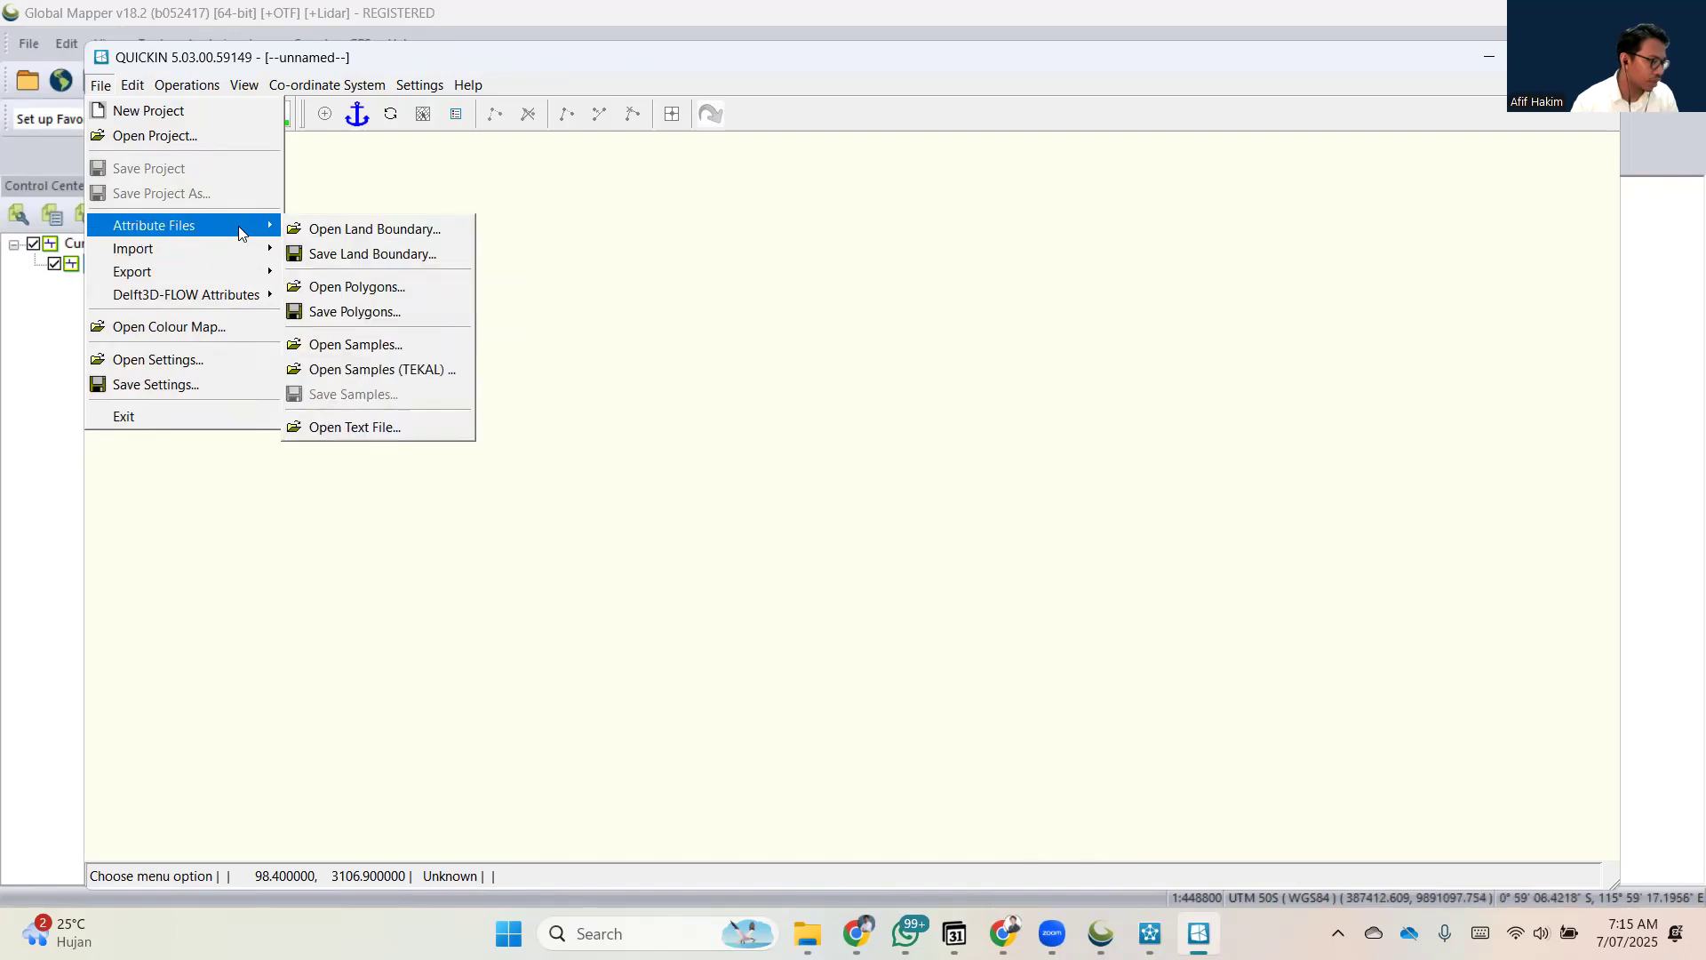
left_click(382, 345)
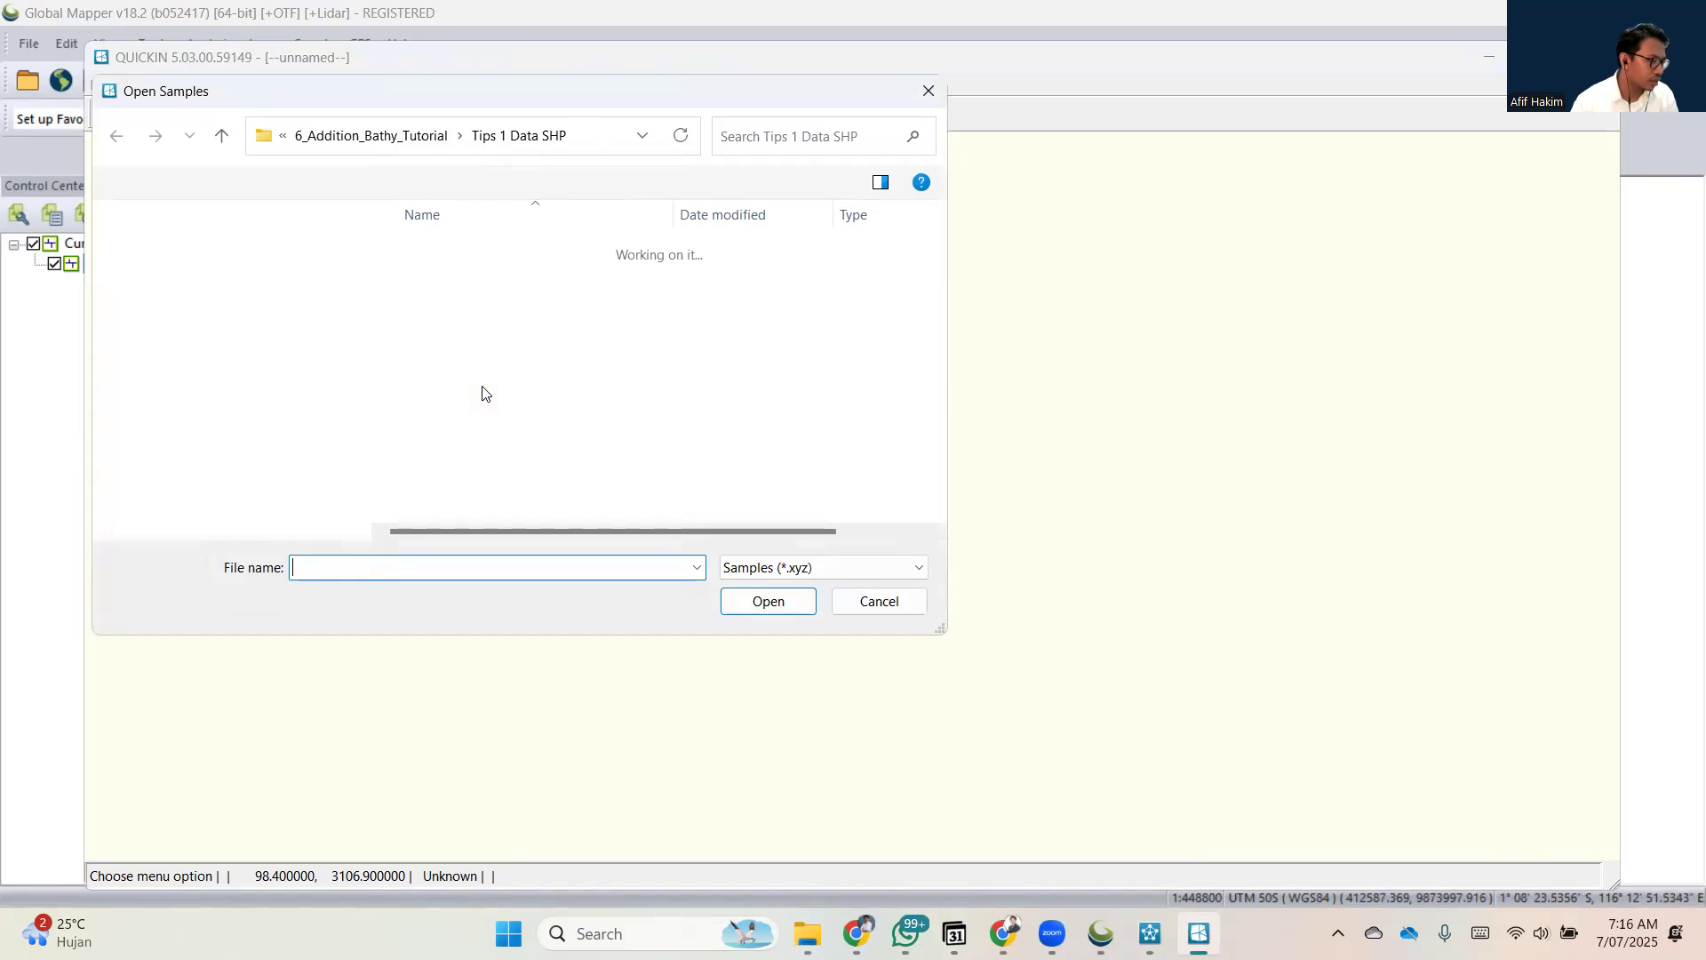
double_click(478, 260)
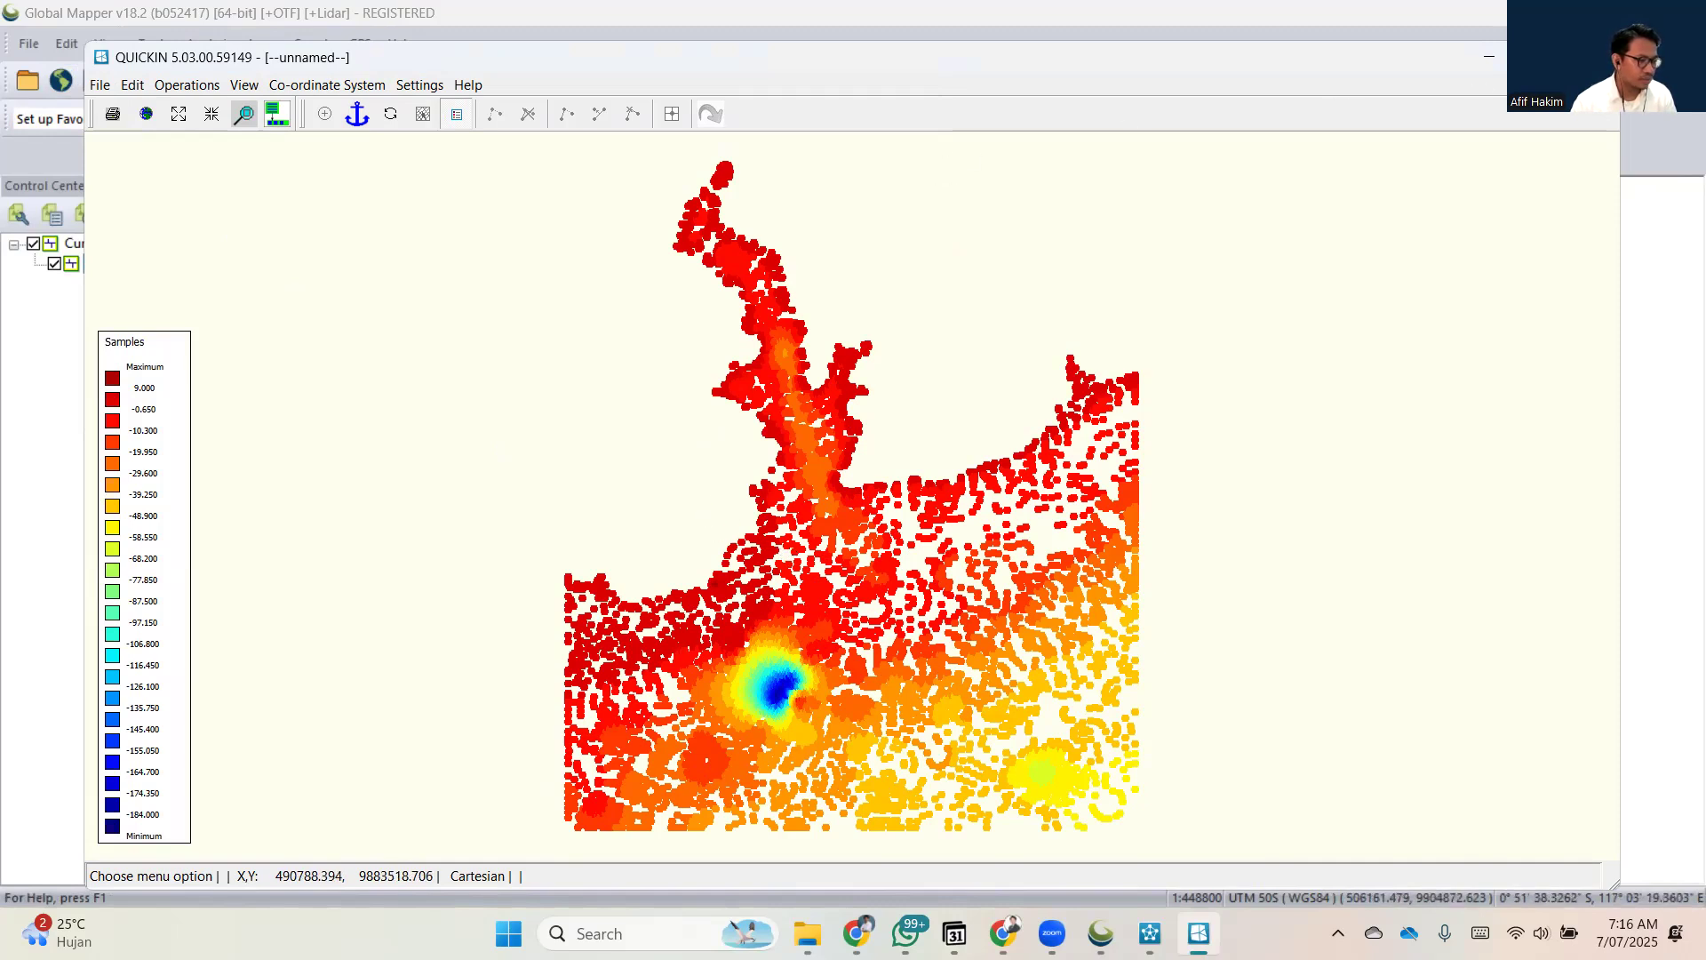
left_click(1593, 57)
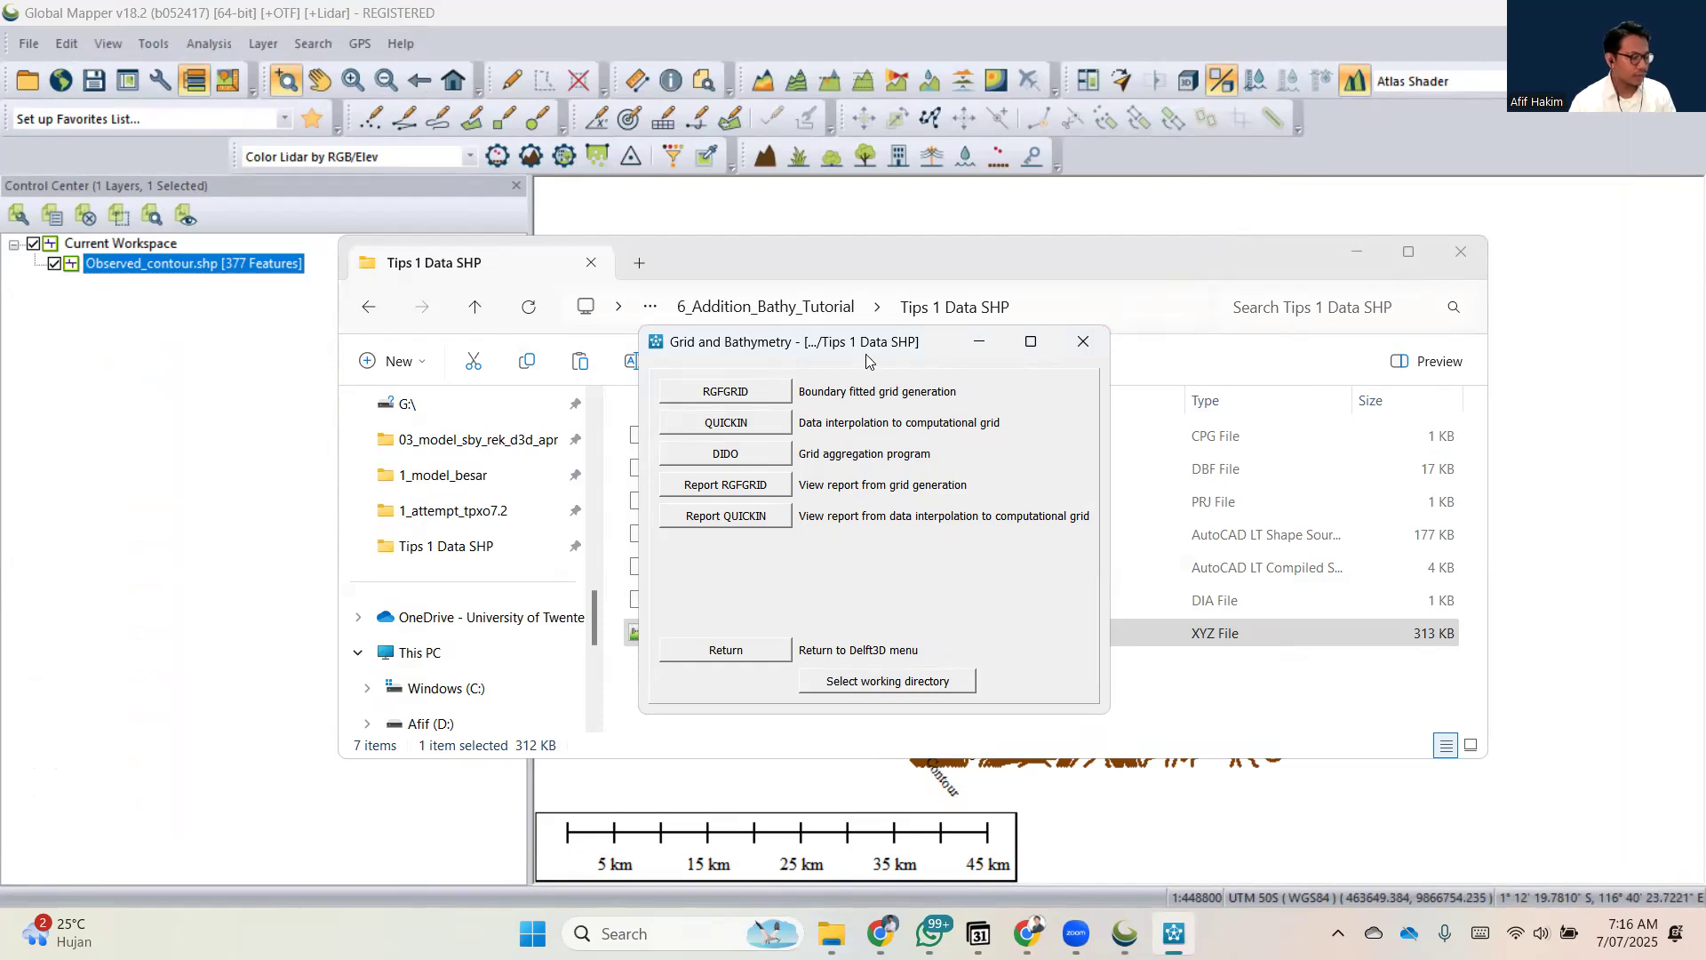
Clear the Delft3D and folder windows out of the way and switch to Chrome's GEBCO data download page.
left_click_drag(858, 336, 929, 338)
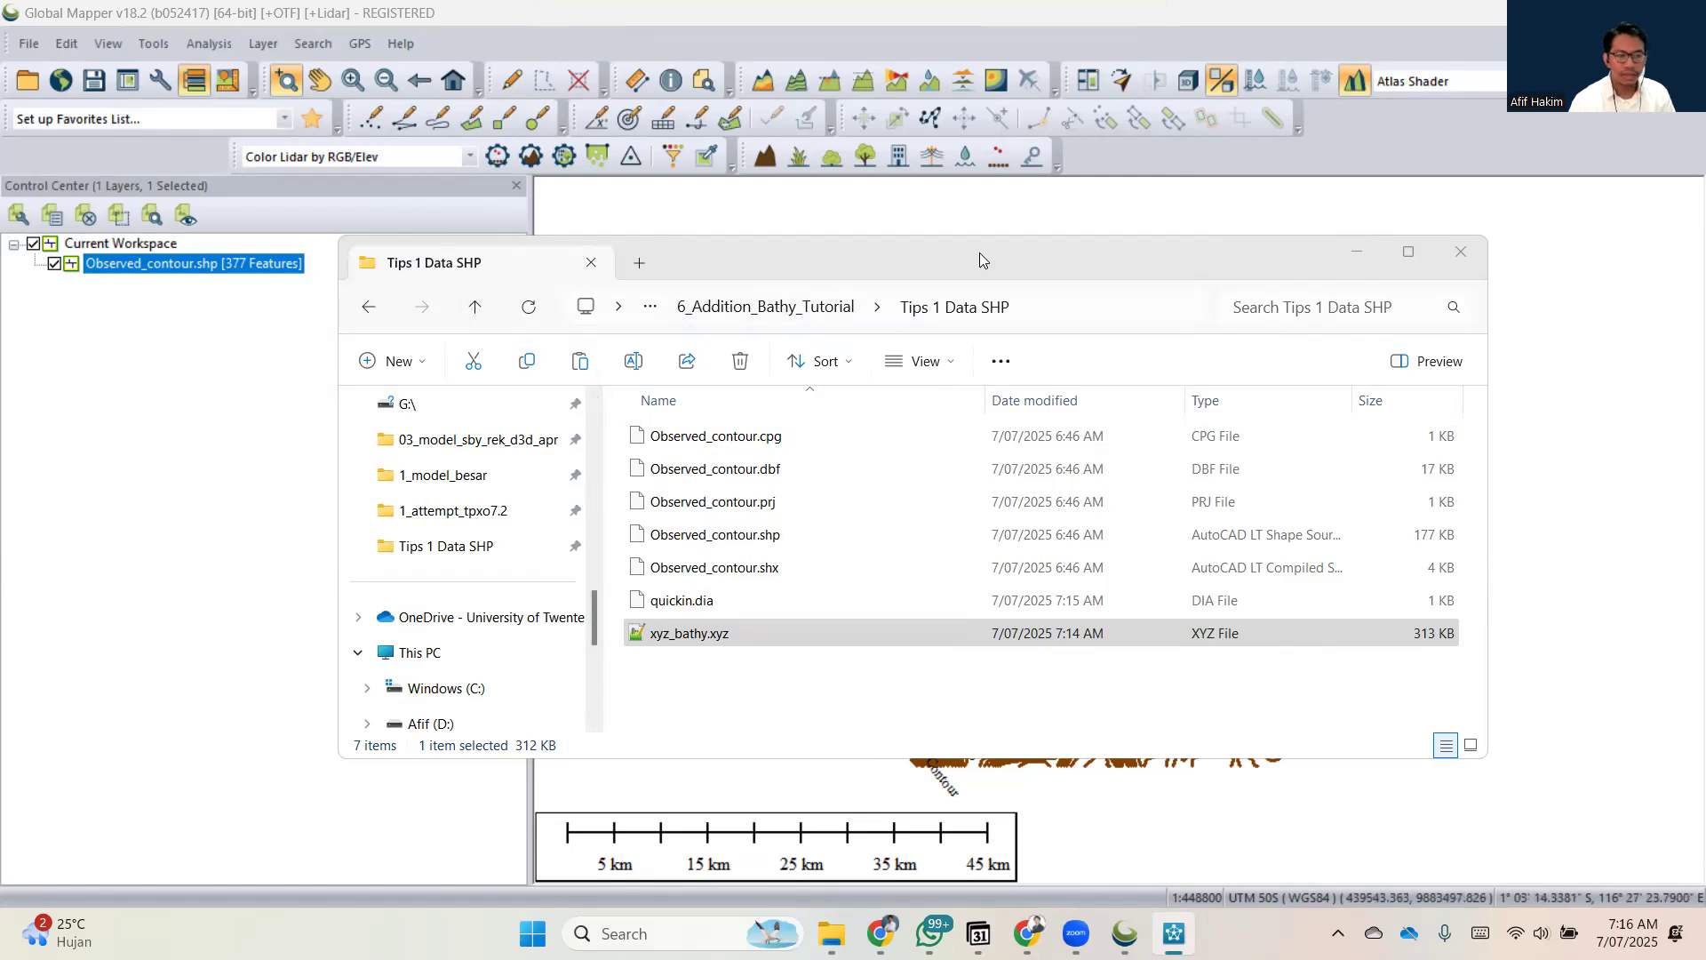
left_click_drag(979, 252, 1705, 267)
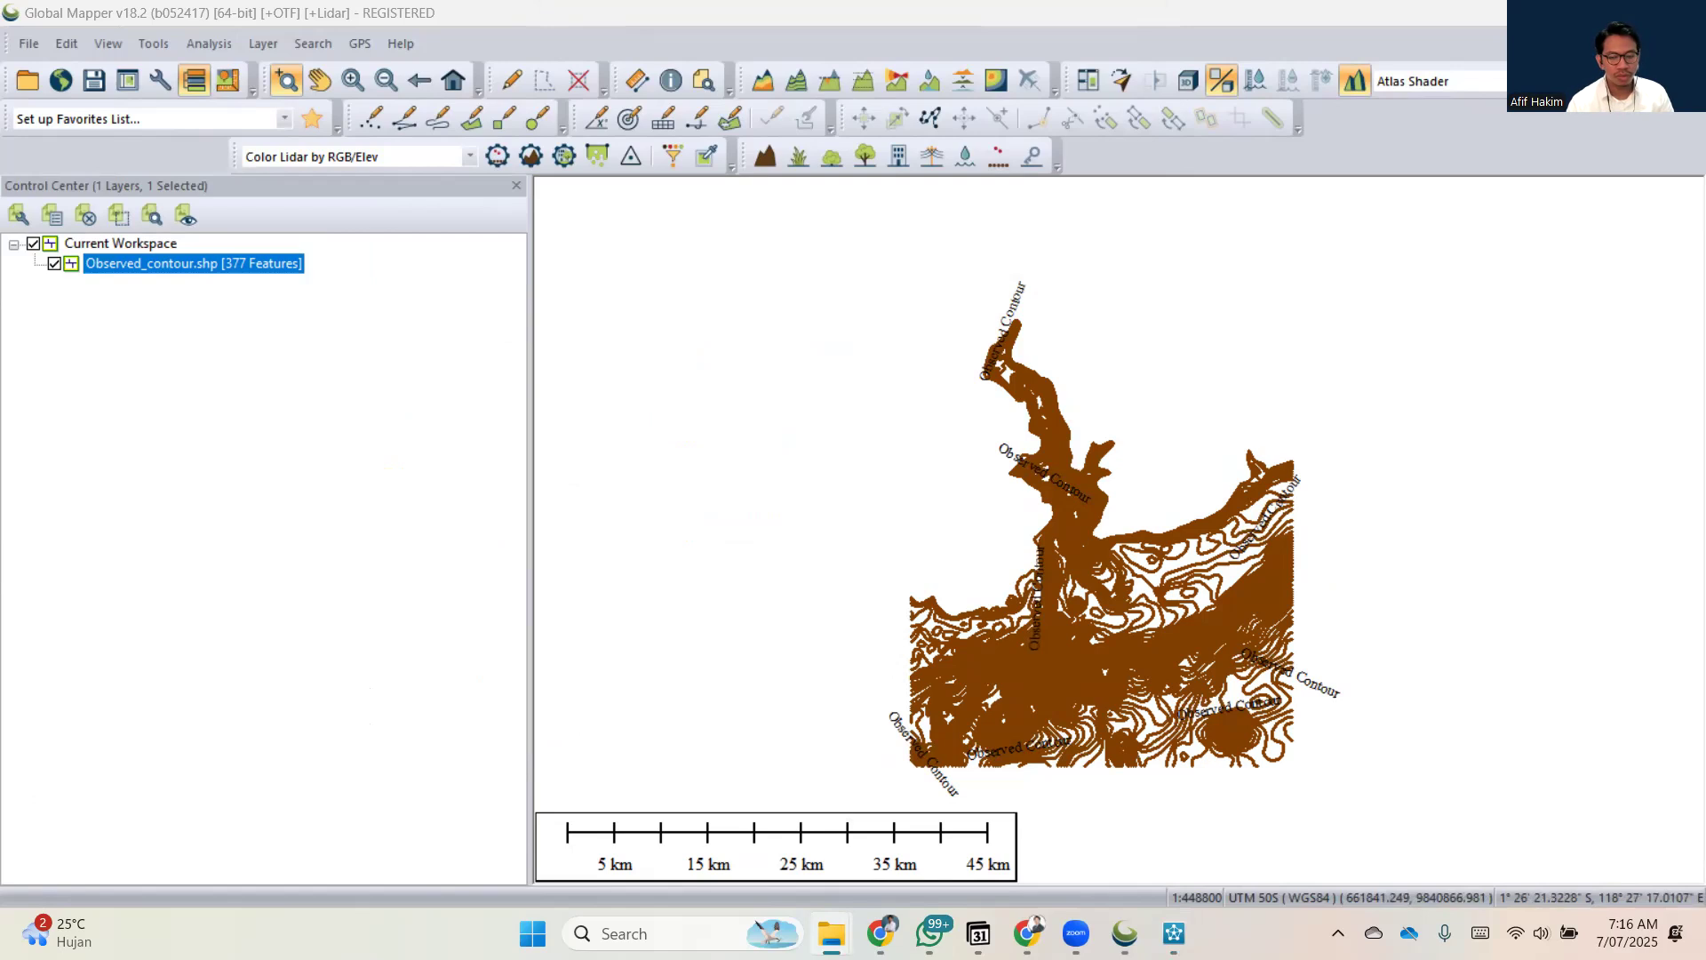
key("alt+Tab")
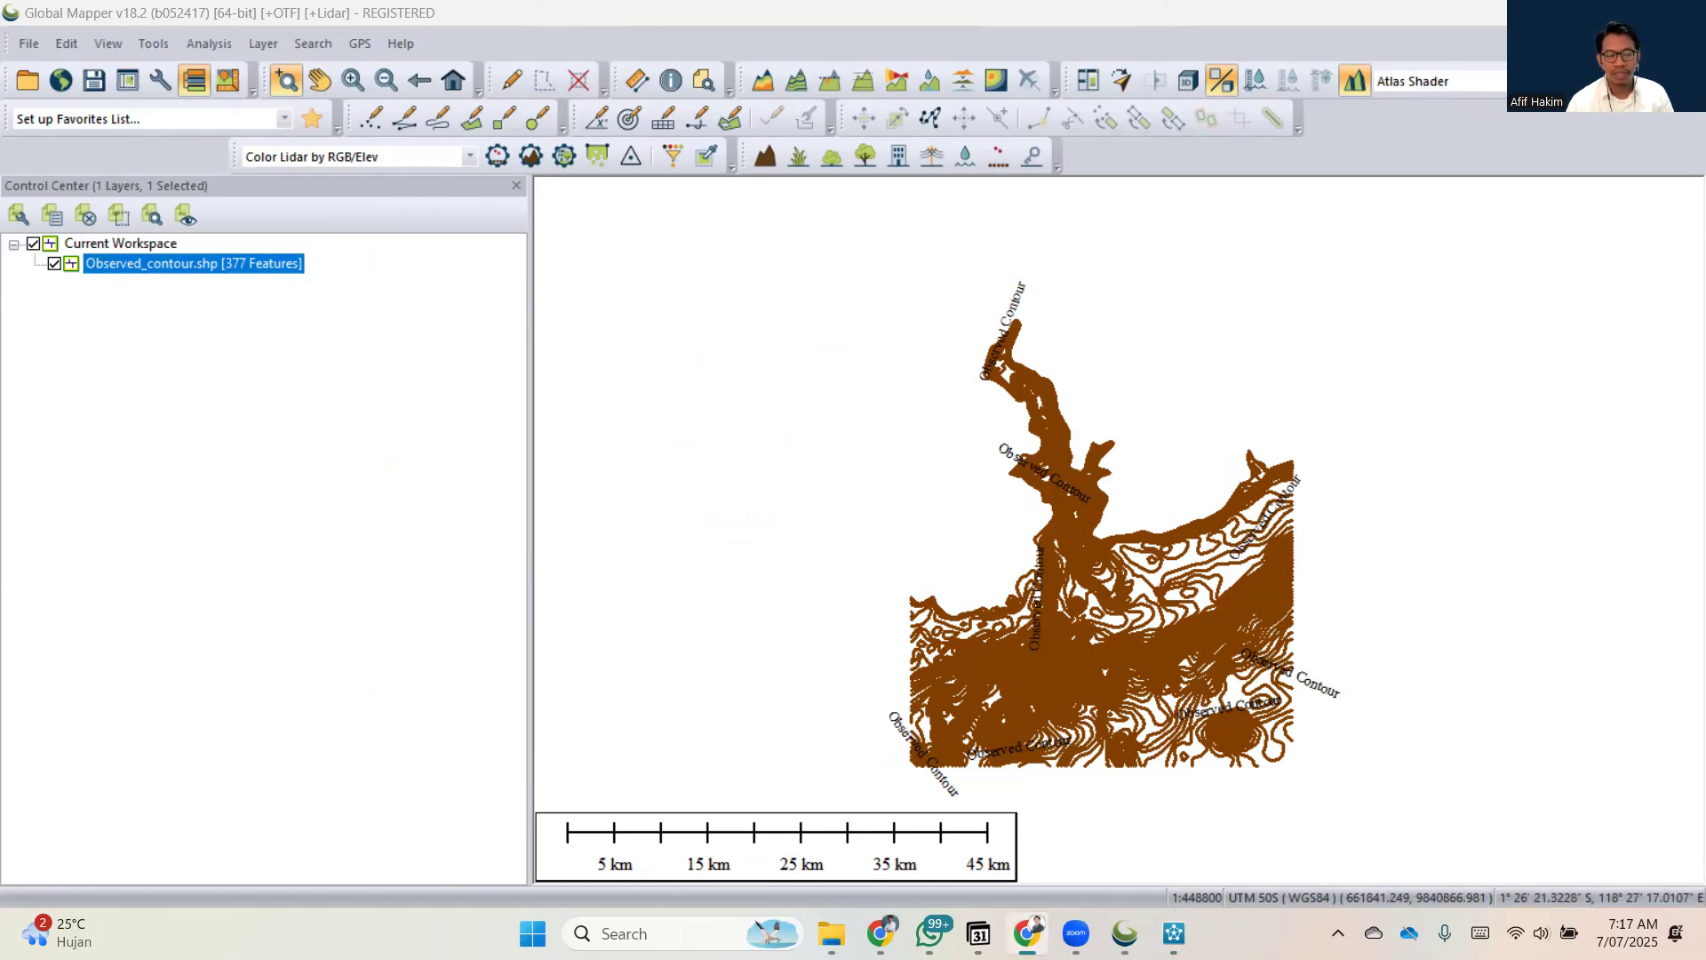
key("alt+Tab")
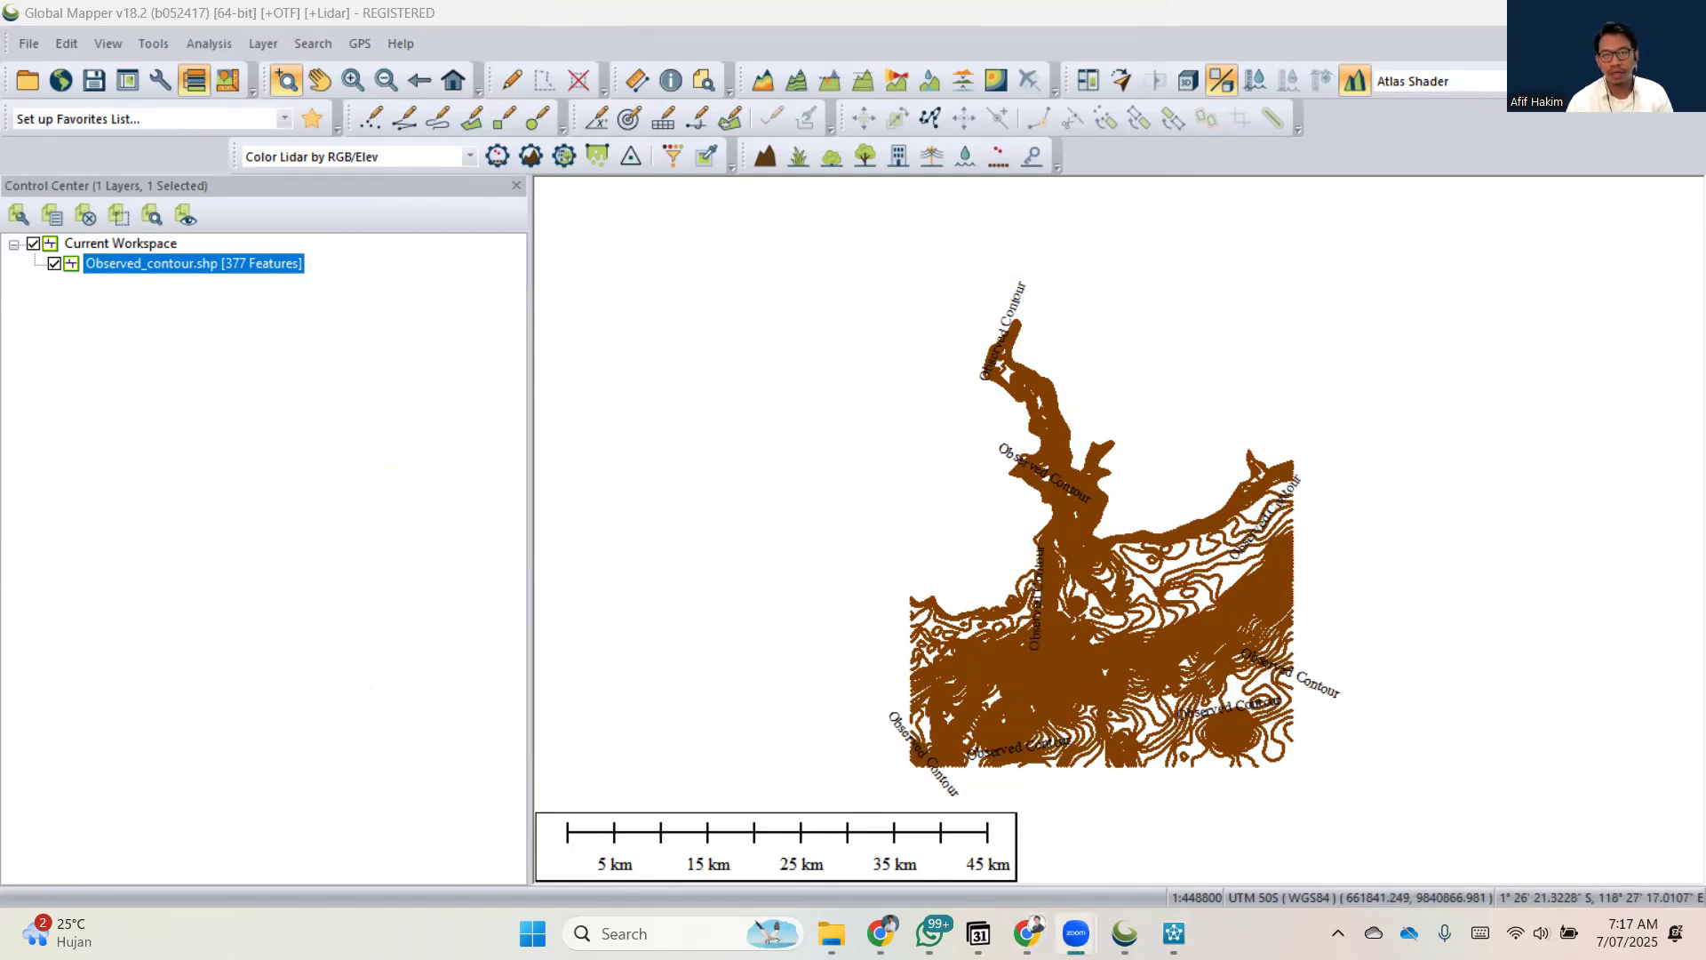
key("alt+Tab")
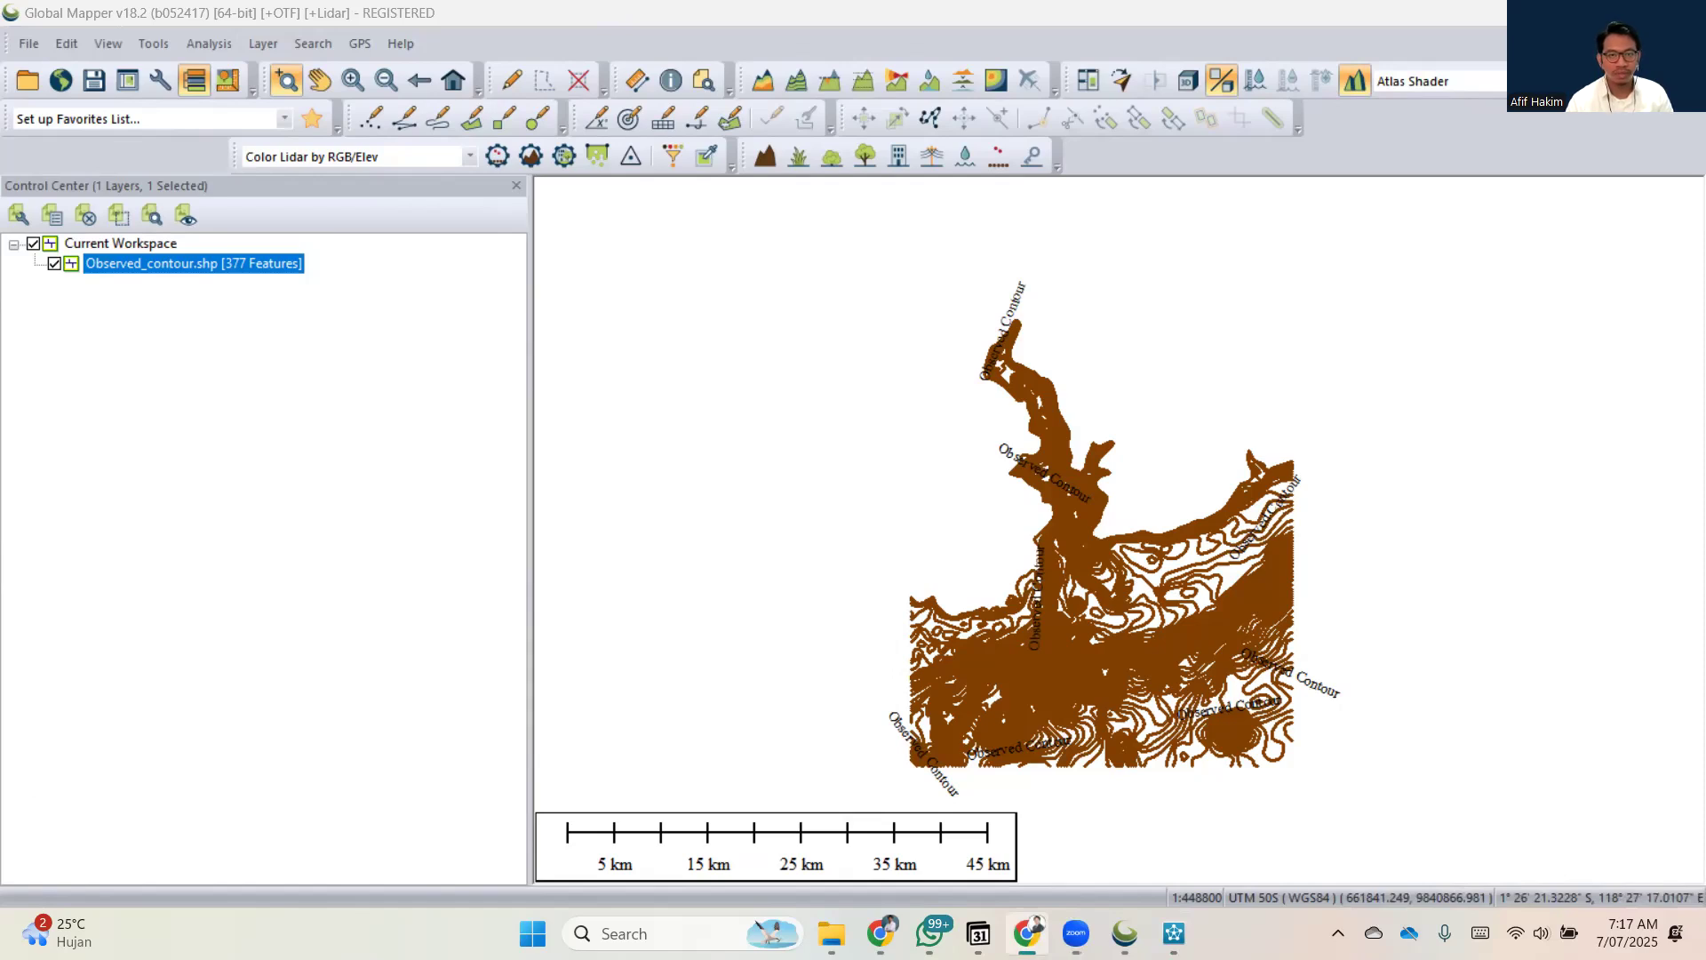
left_click_drag(1245, 91, 1325, 123)
left_click(1380, 129)
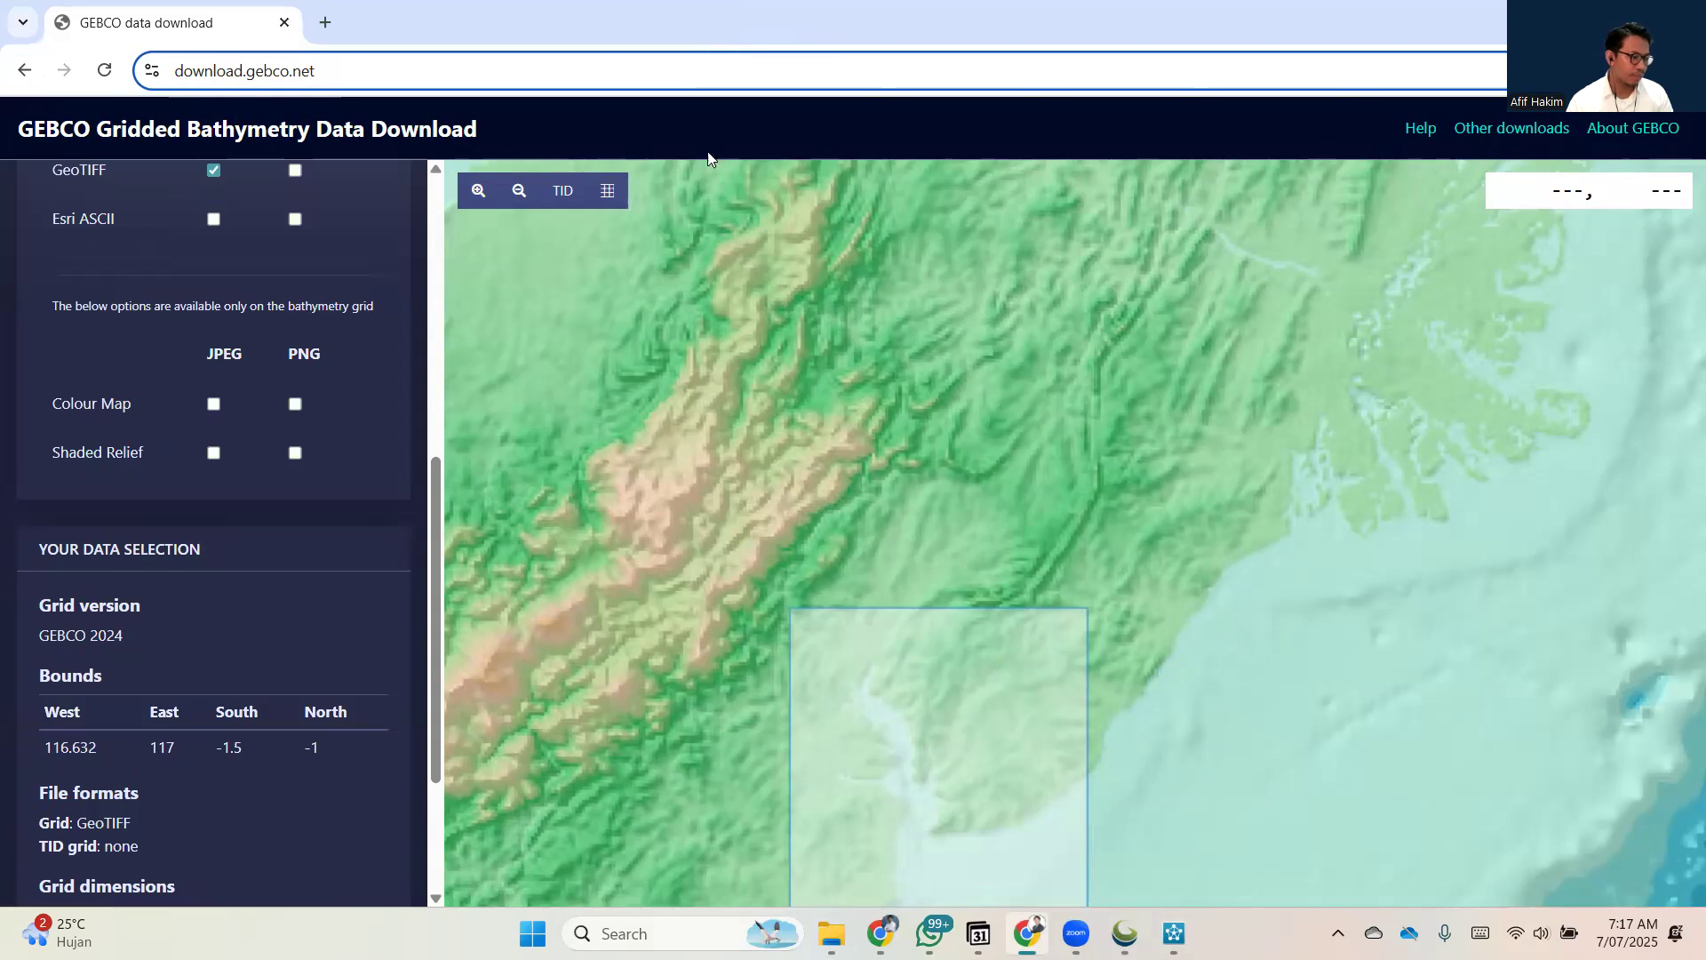
Load download.gebco.net afresh and dismiss the GEBCO 2024 grid notice covering the map.
left_click(248, 65)
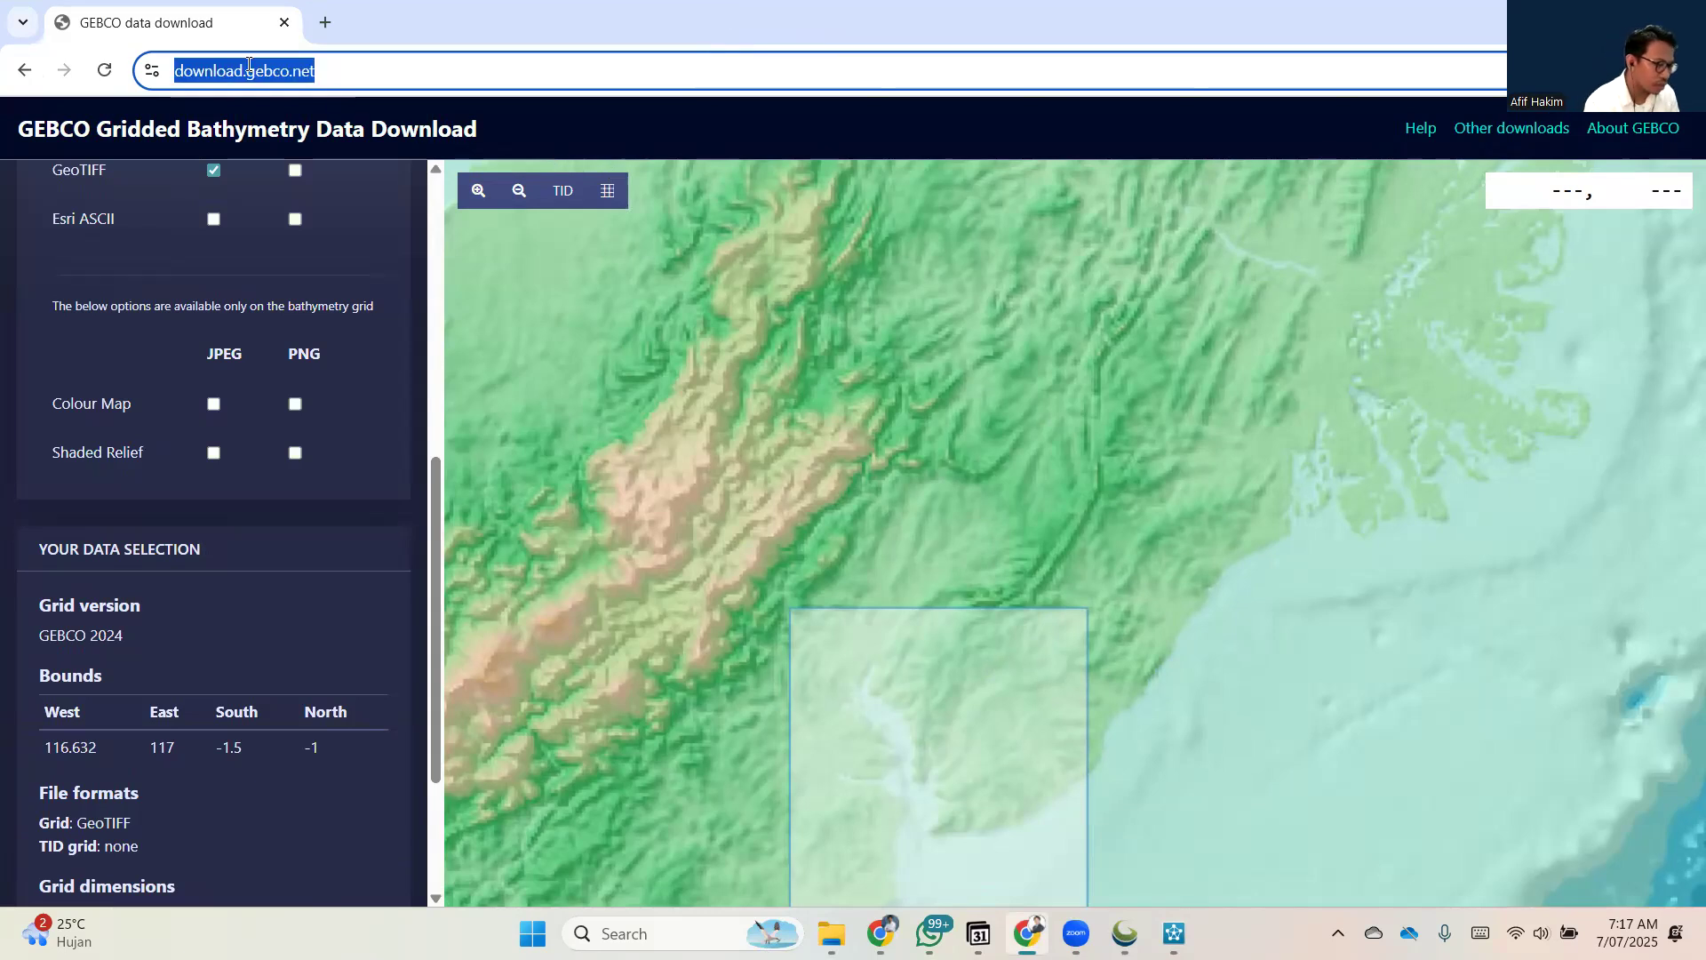
key("Return")
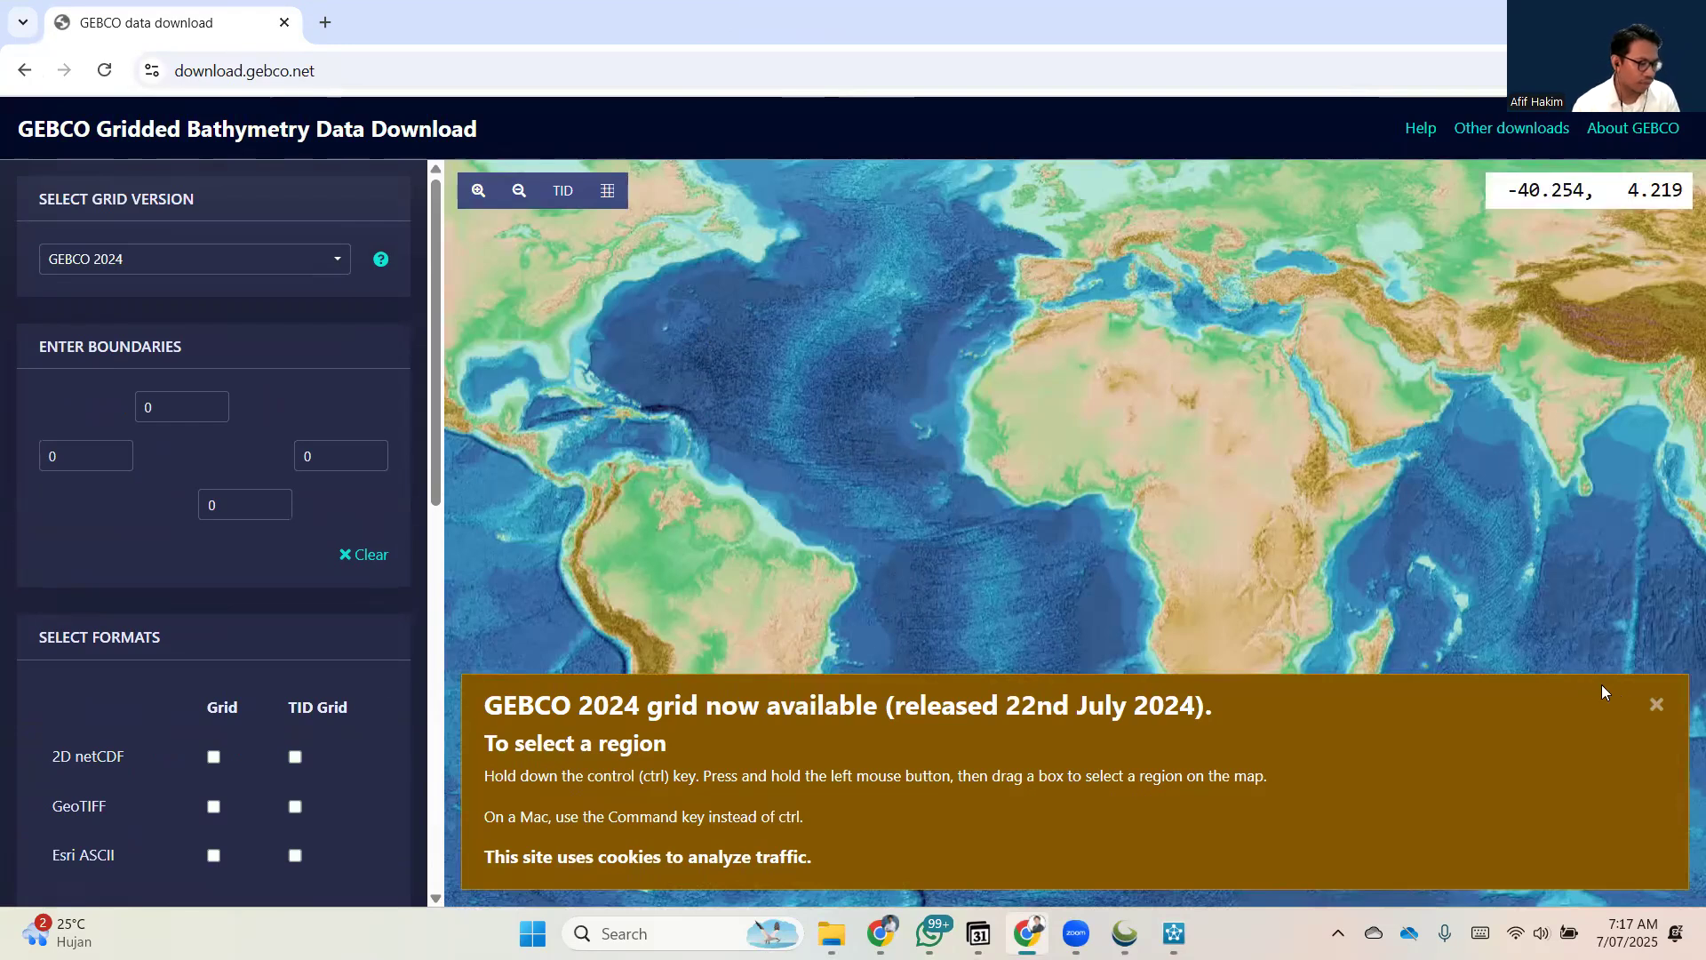
left_click(1647, 705)
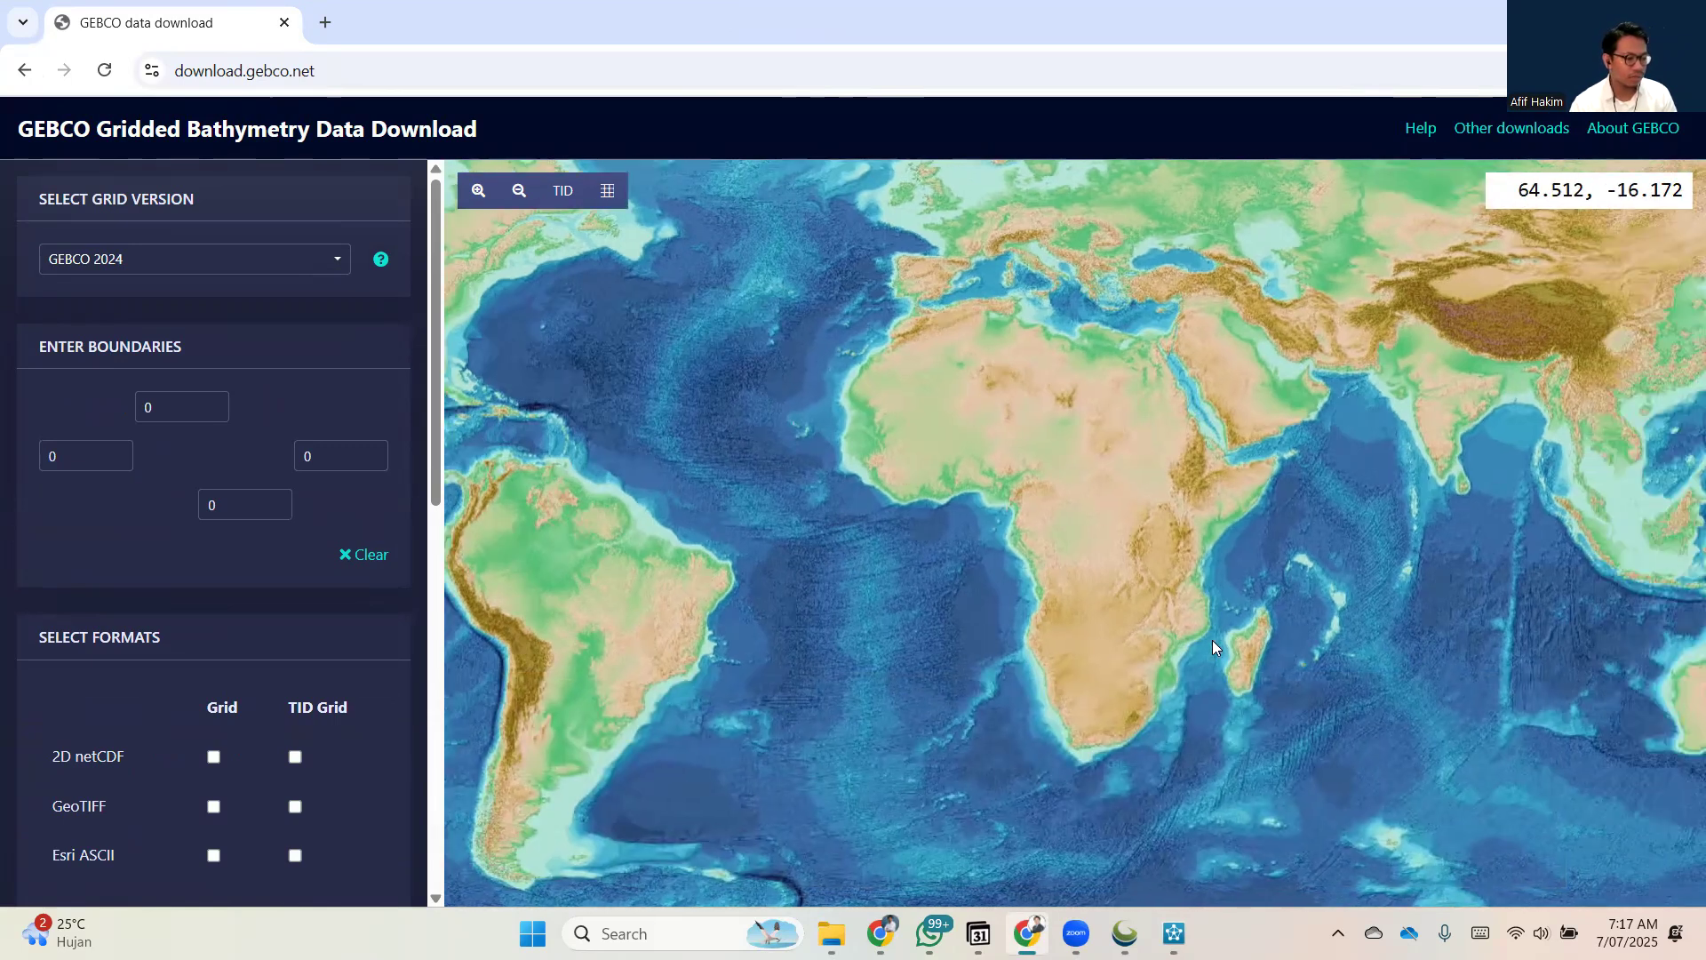
Find the narrow bay on Borneo's east coast on the map and read the coordinates at the northwest corner of the study area.
left_click_drag(1212, 640, 1099, 641)
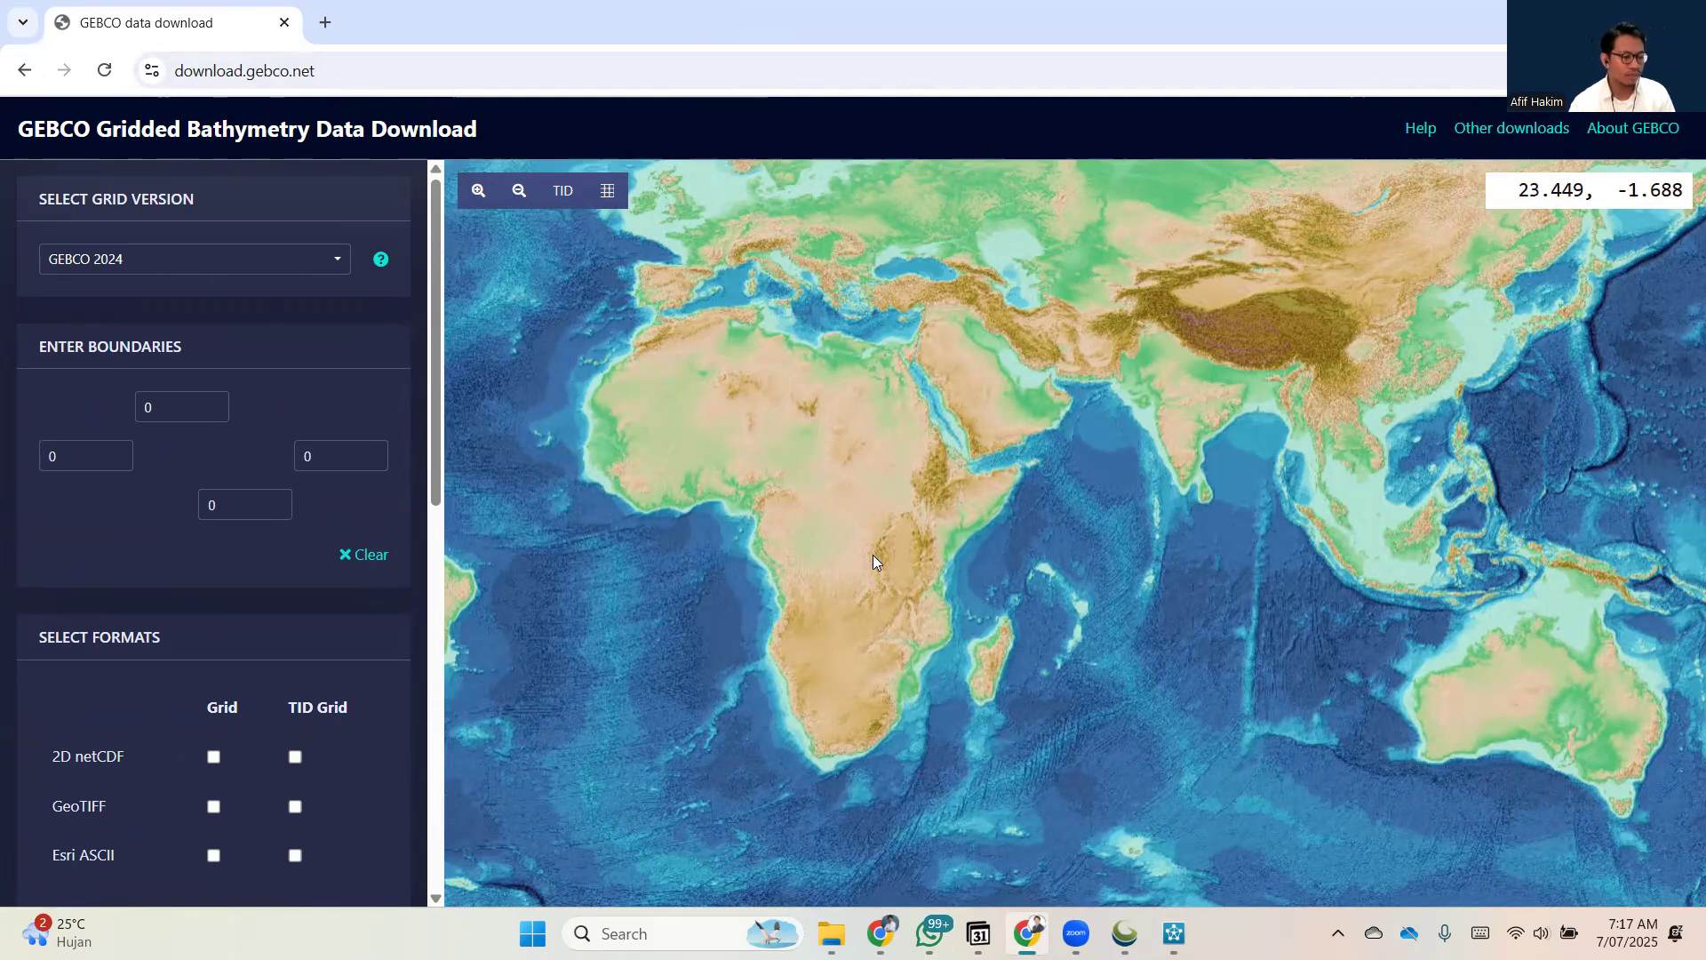
left_click_drag(1093, 620, 955, 615)
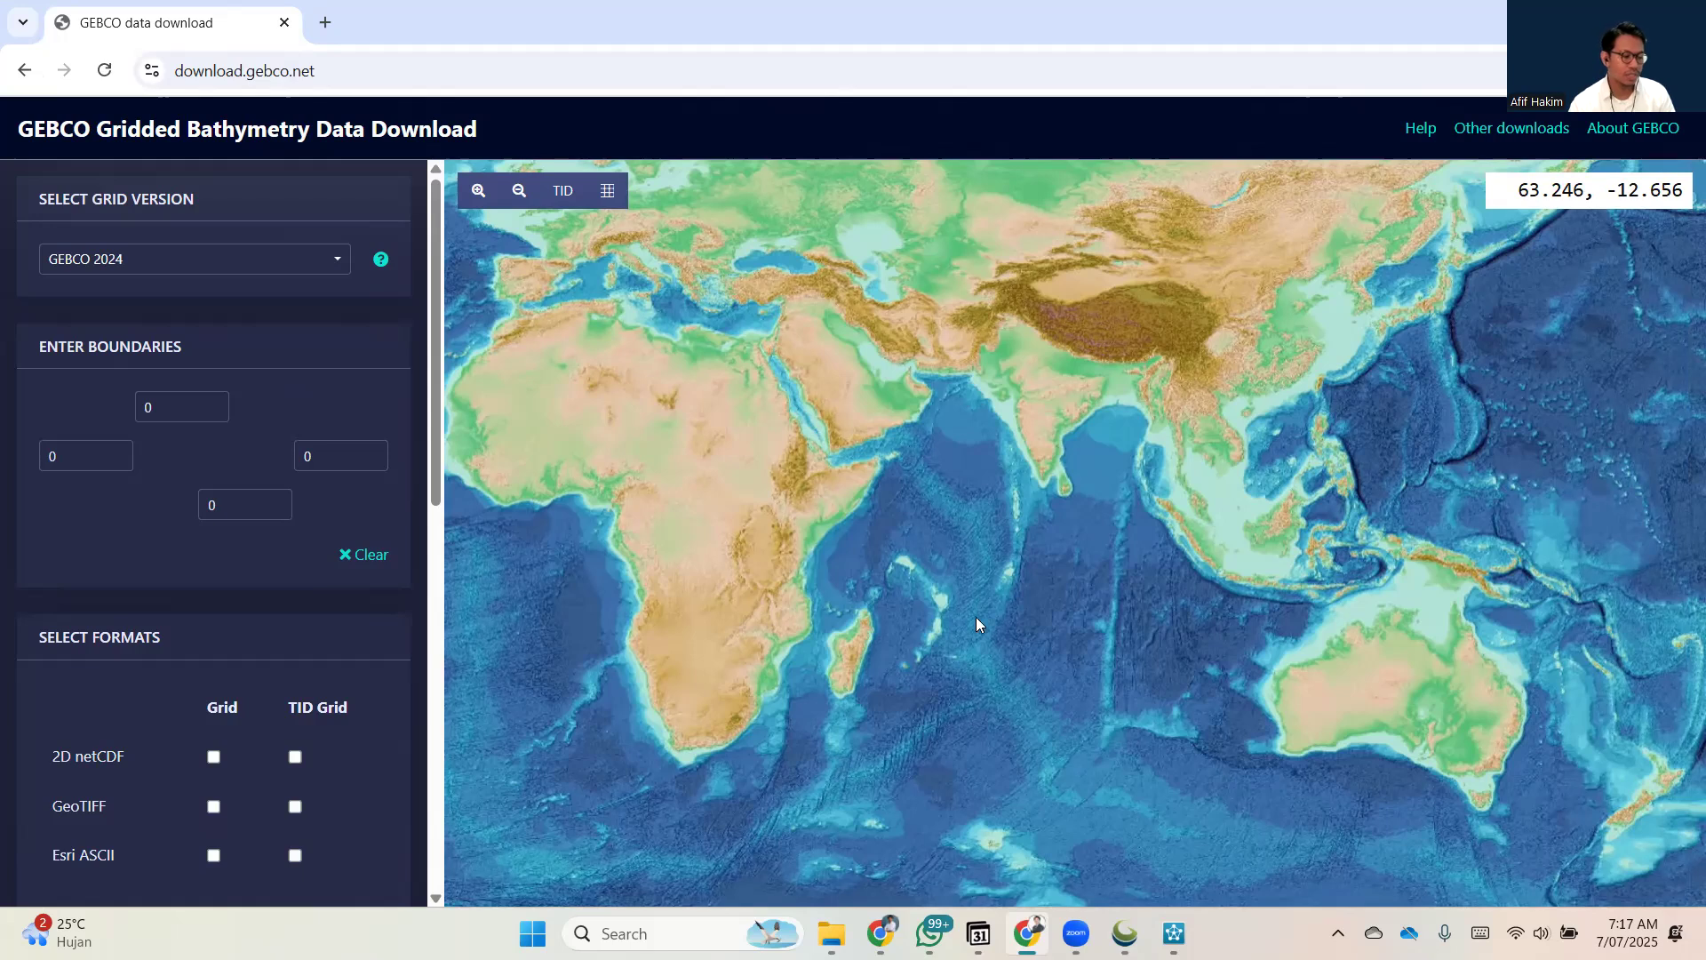
scroll(1182, 586, "up", 1)
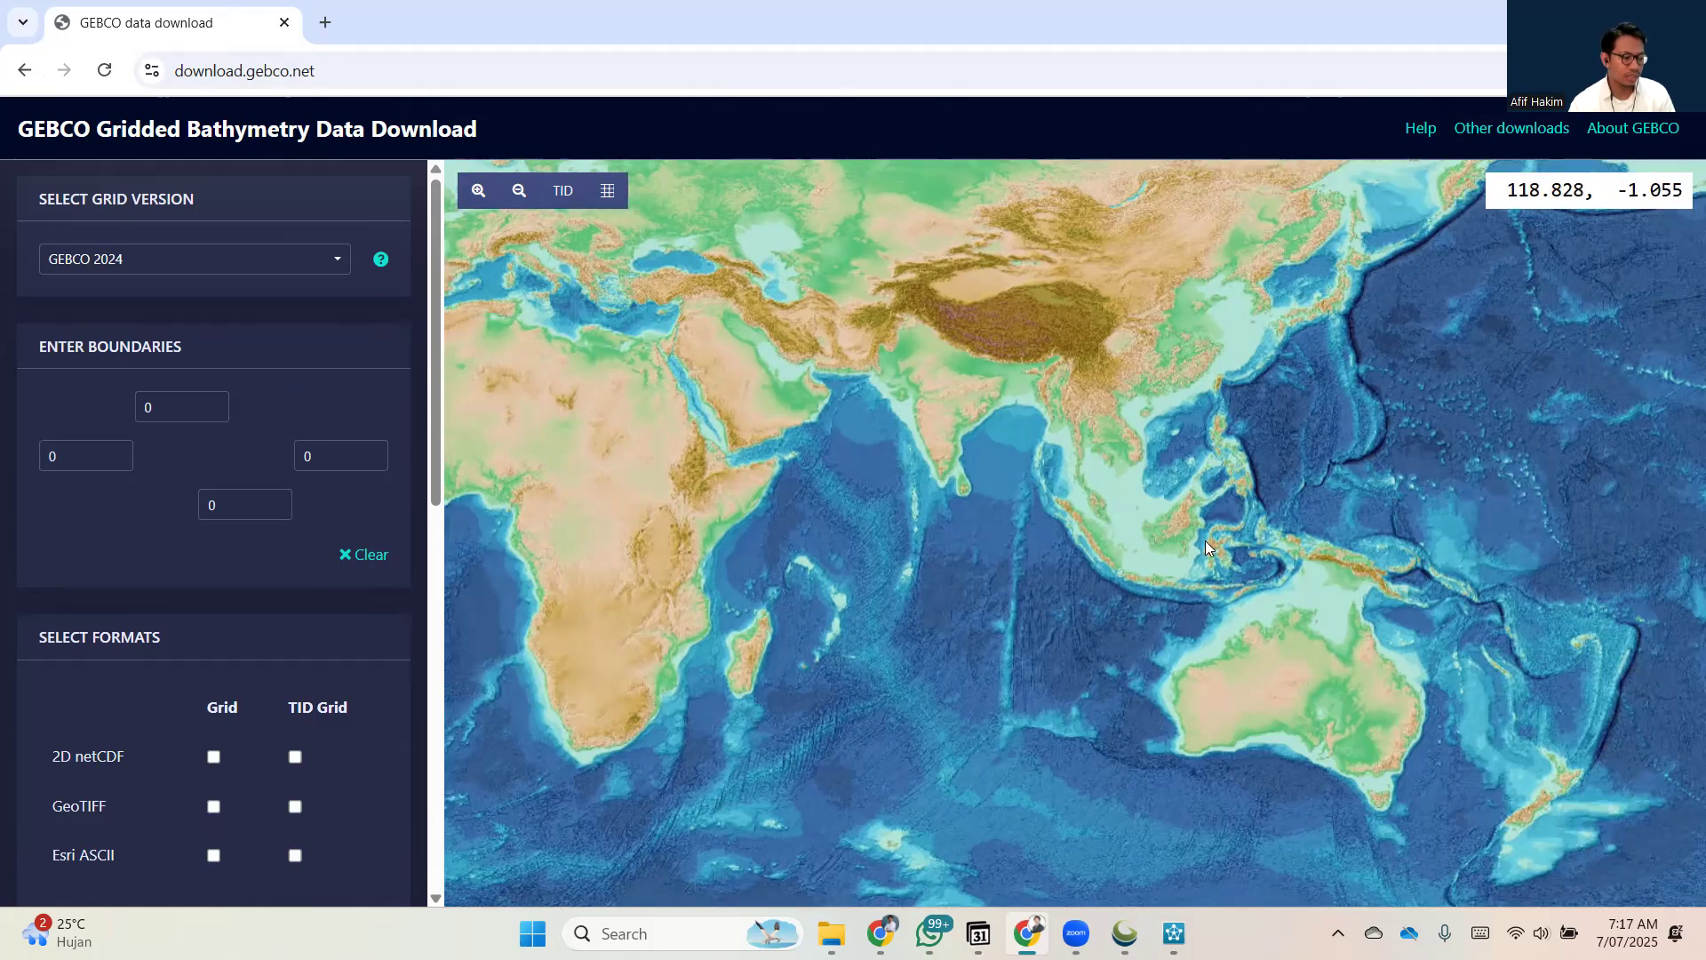
scroll(1182, 569, "up", 3)
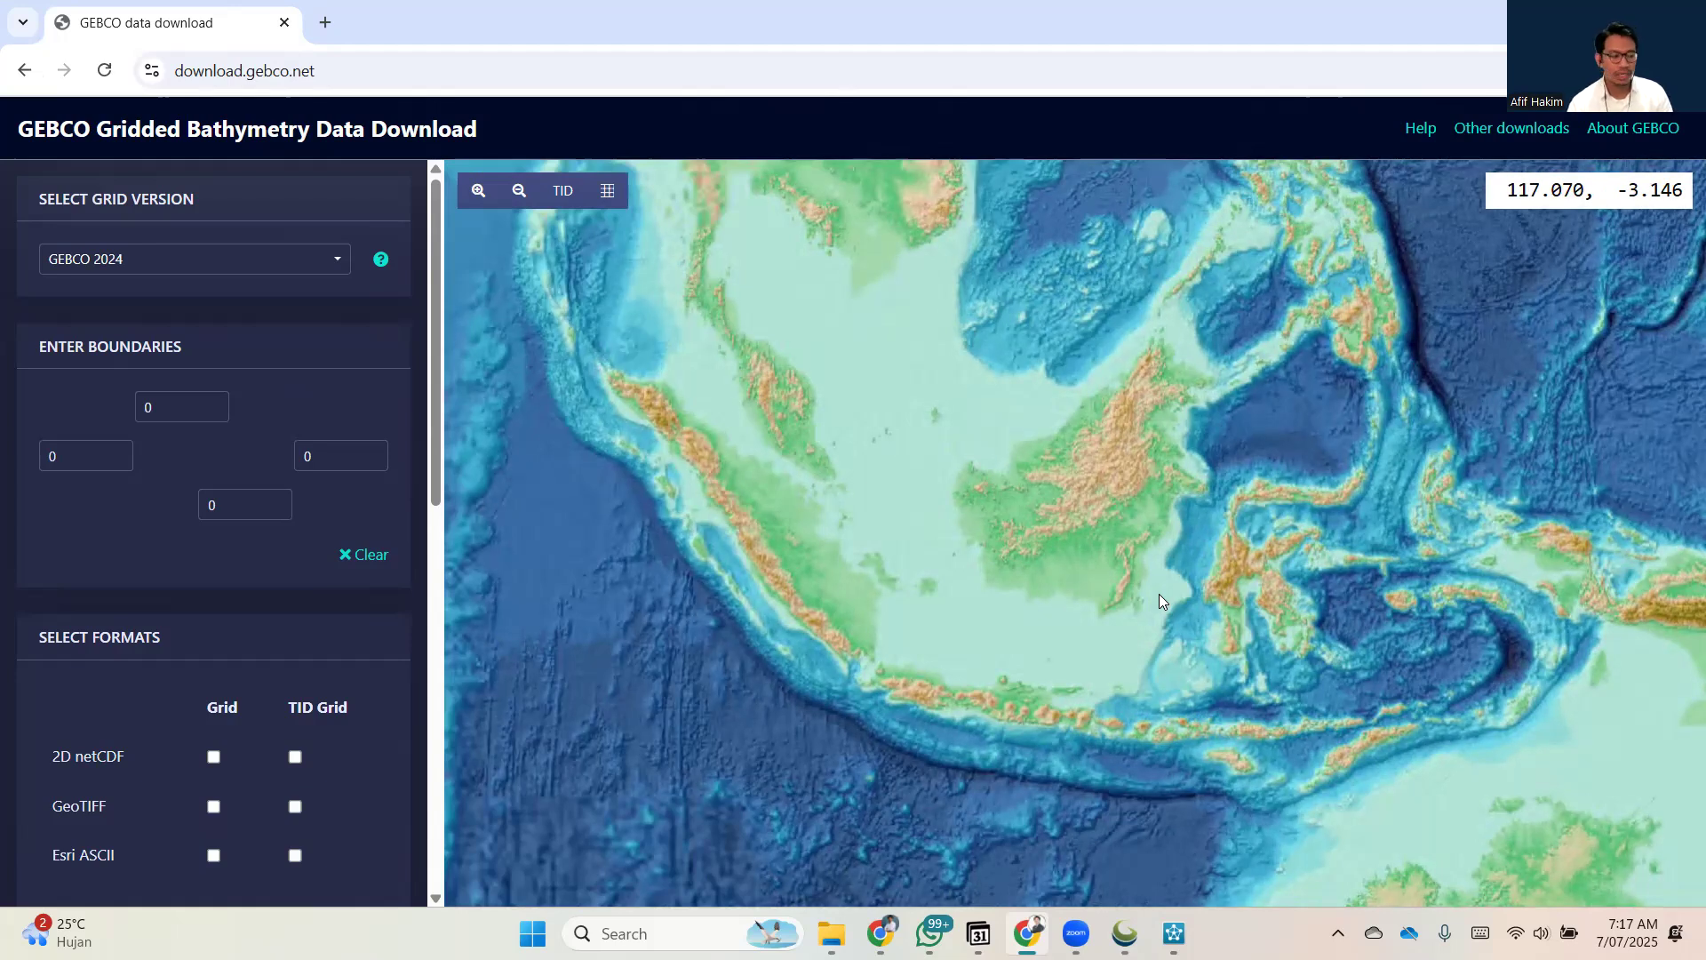
scroll(1146, 550, "up", 1)
scroll(1159, 518, "up", 1)
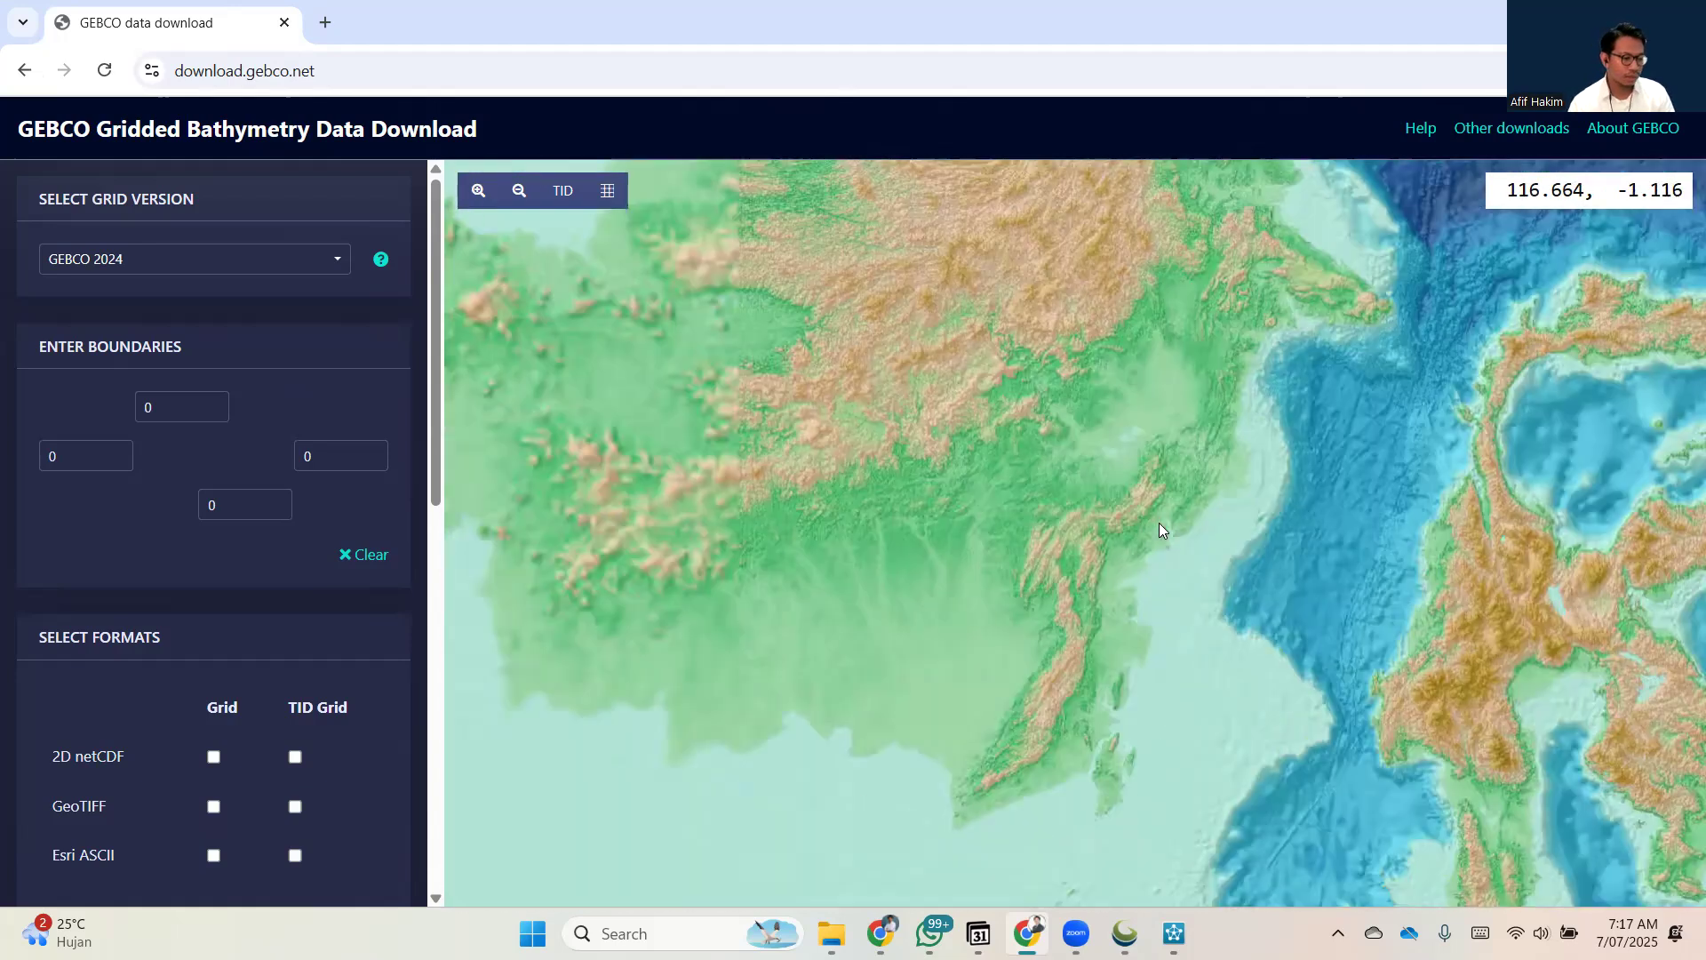
scroll(1160, 536, "up", 1)
scroll(1182, 560, "up", 1)
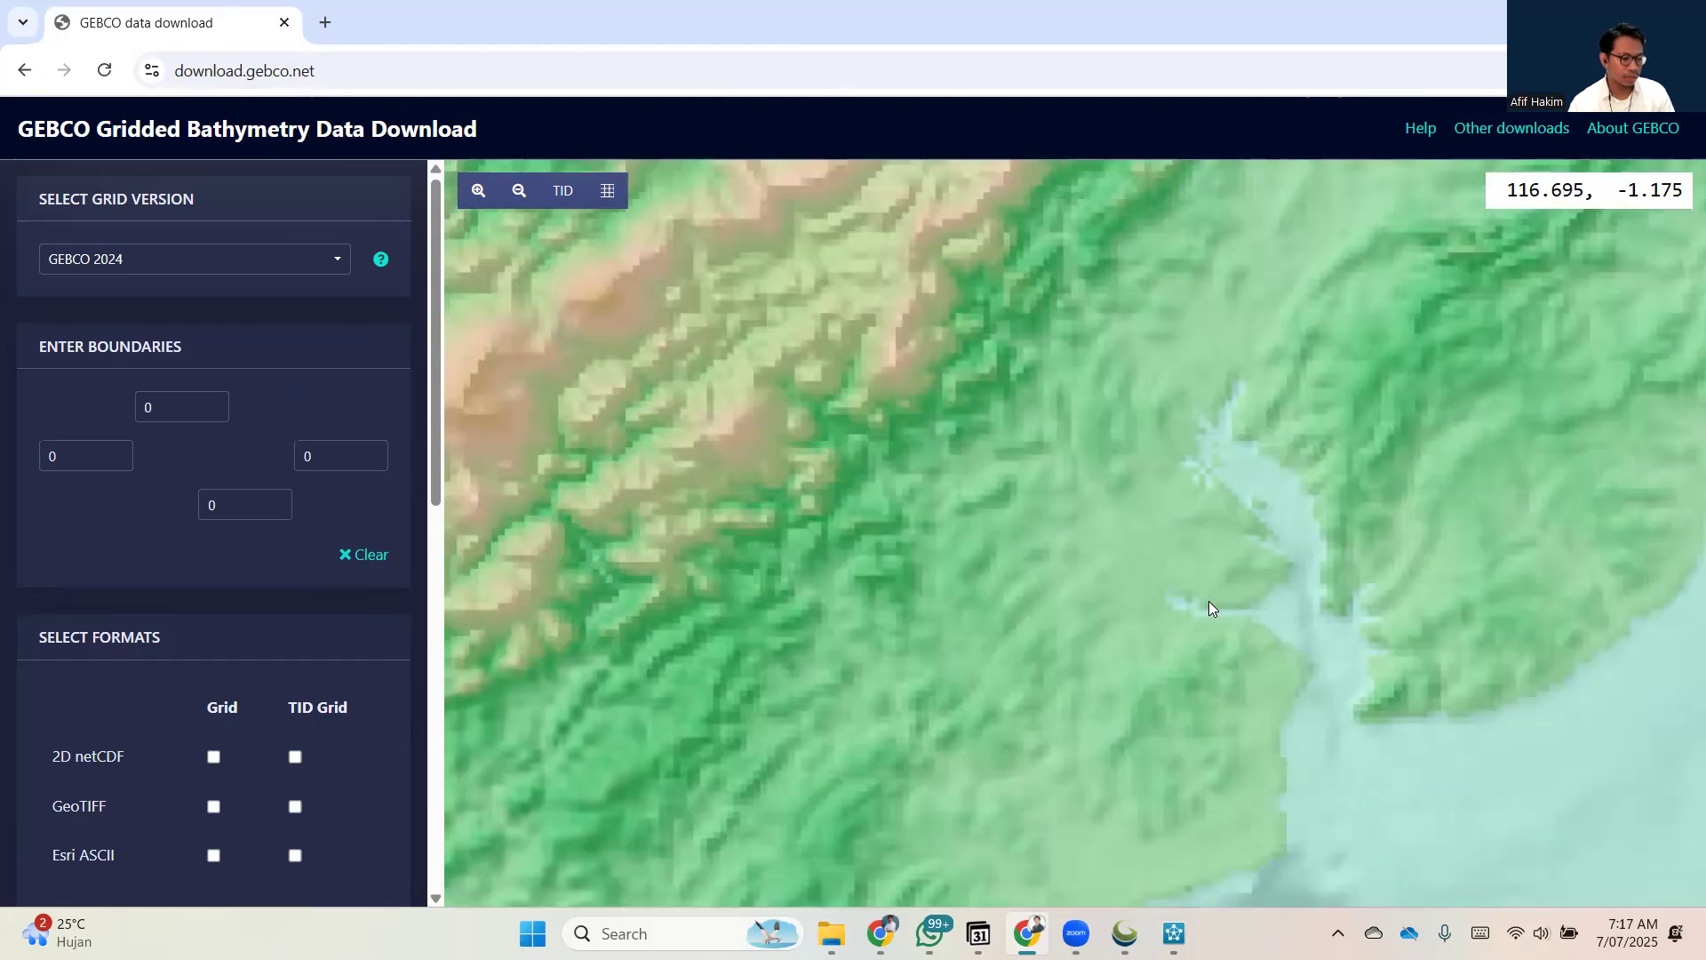
scroll(982, 551, "up", 1)
left_click_drag(1082, 557, 1070, 526)
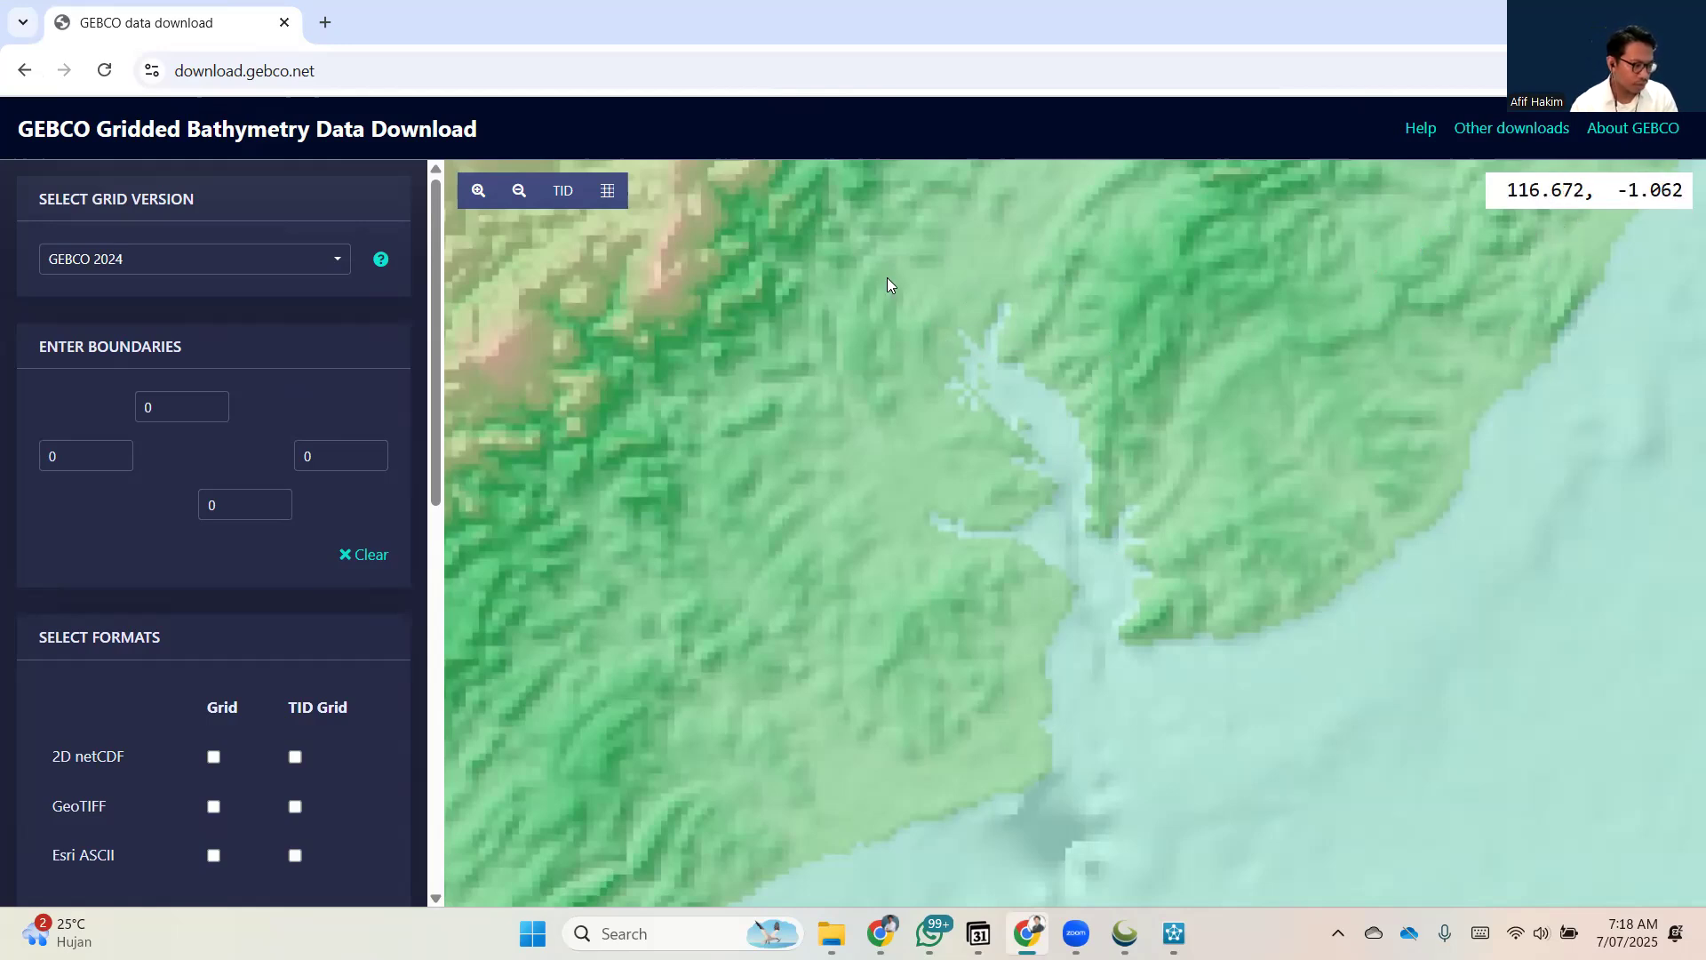
left_click_drag(866, 254, 894, 270)
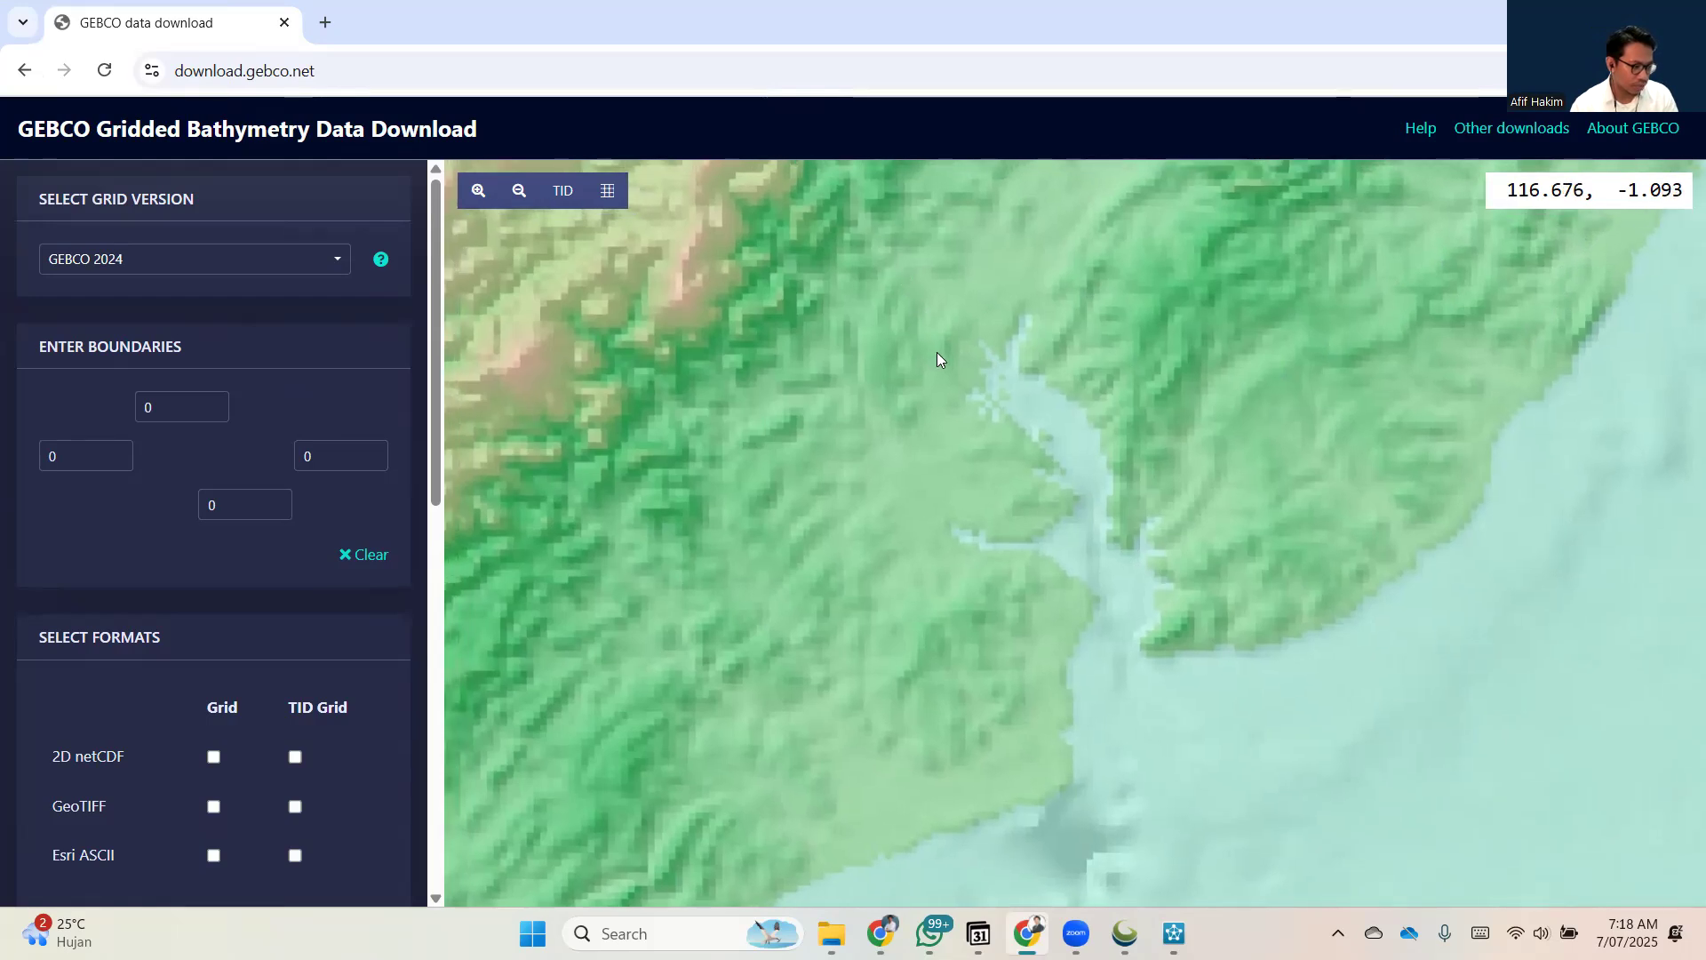
left_click_drag(942, 355, 950, 320)
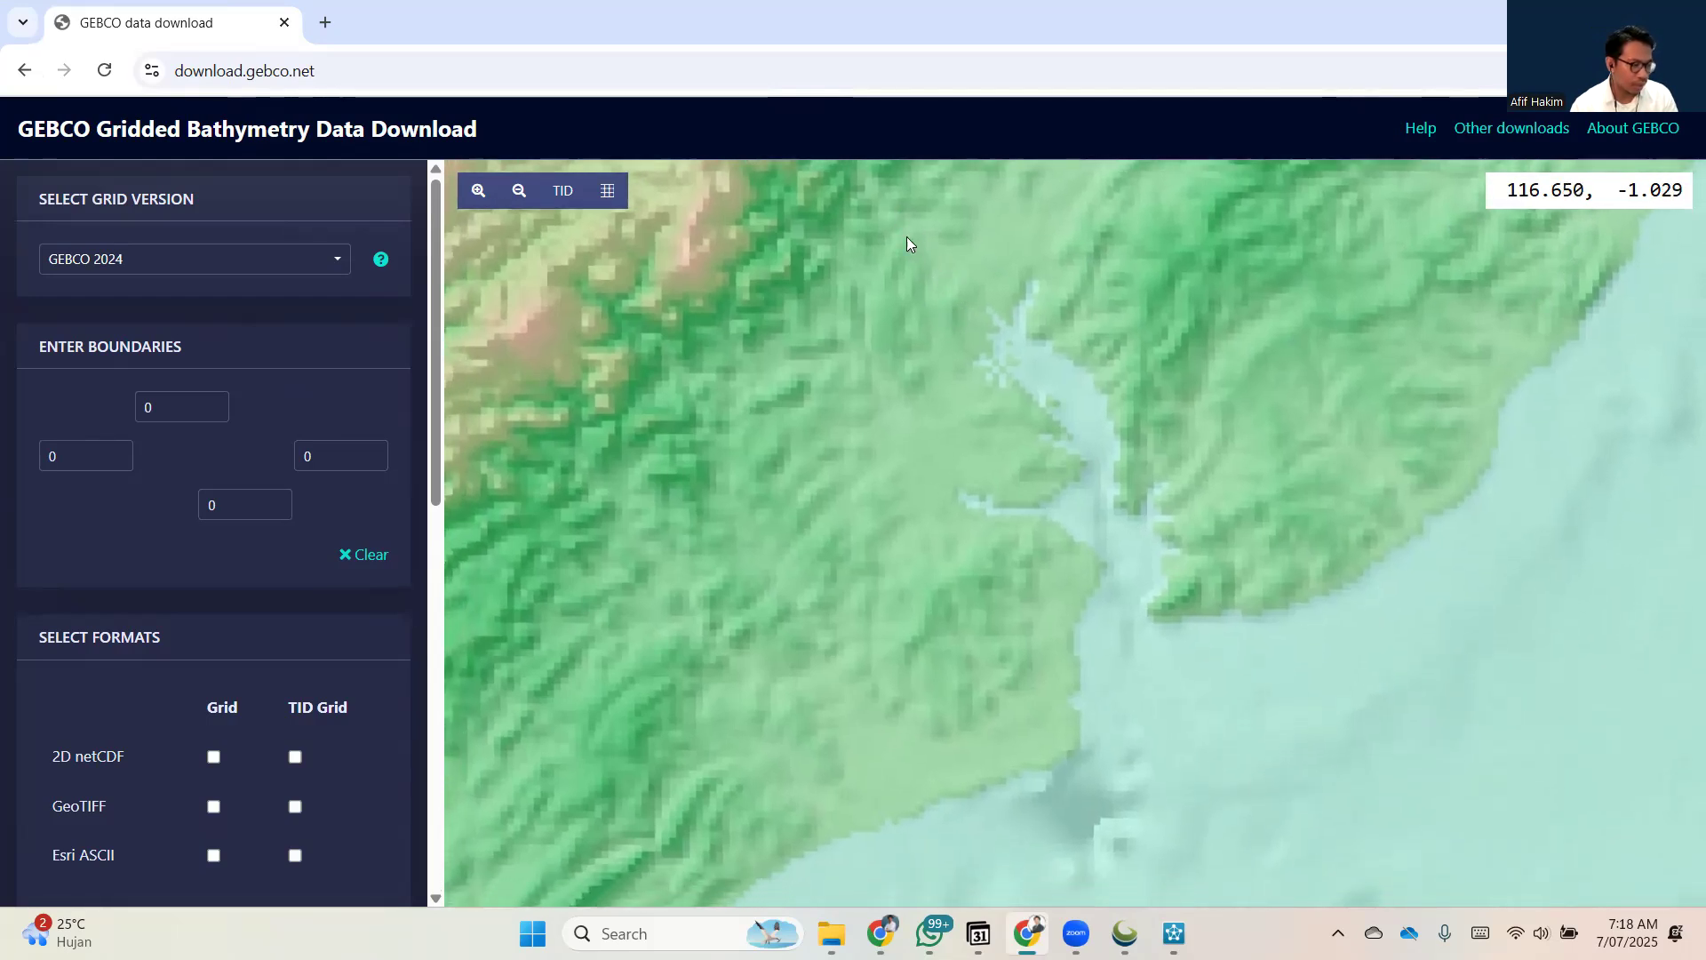
left_click_drag(906, 236, 913, 245)
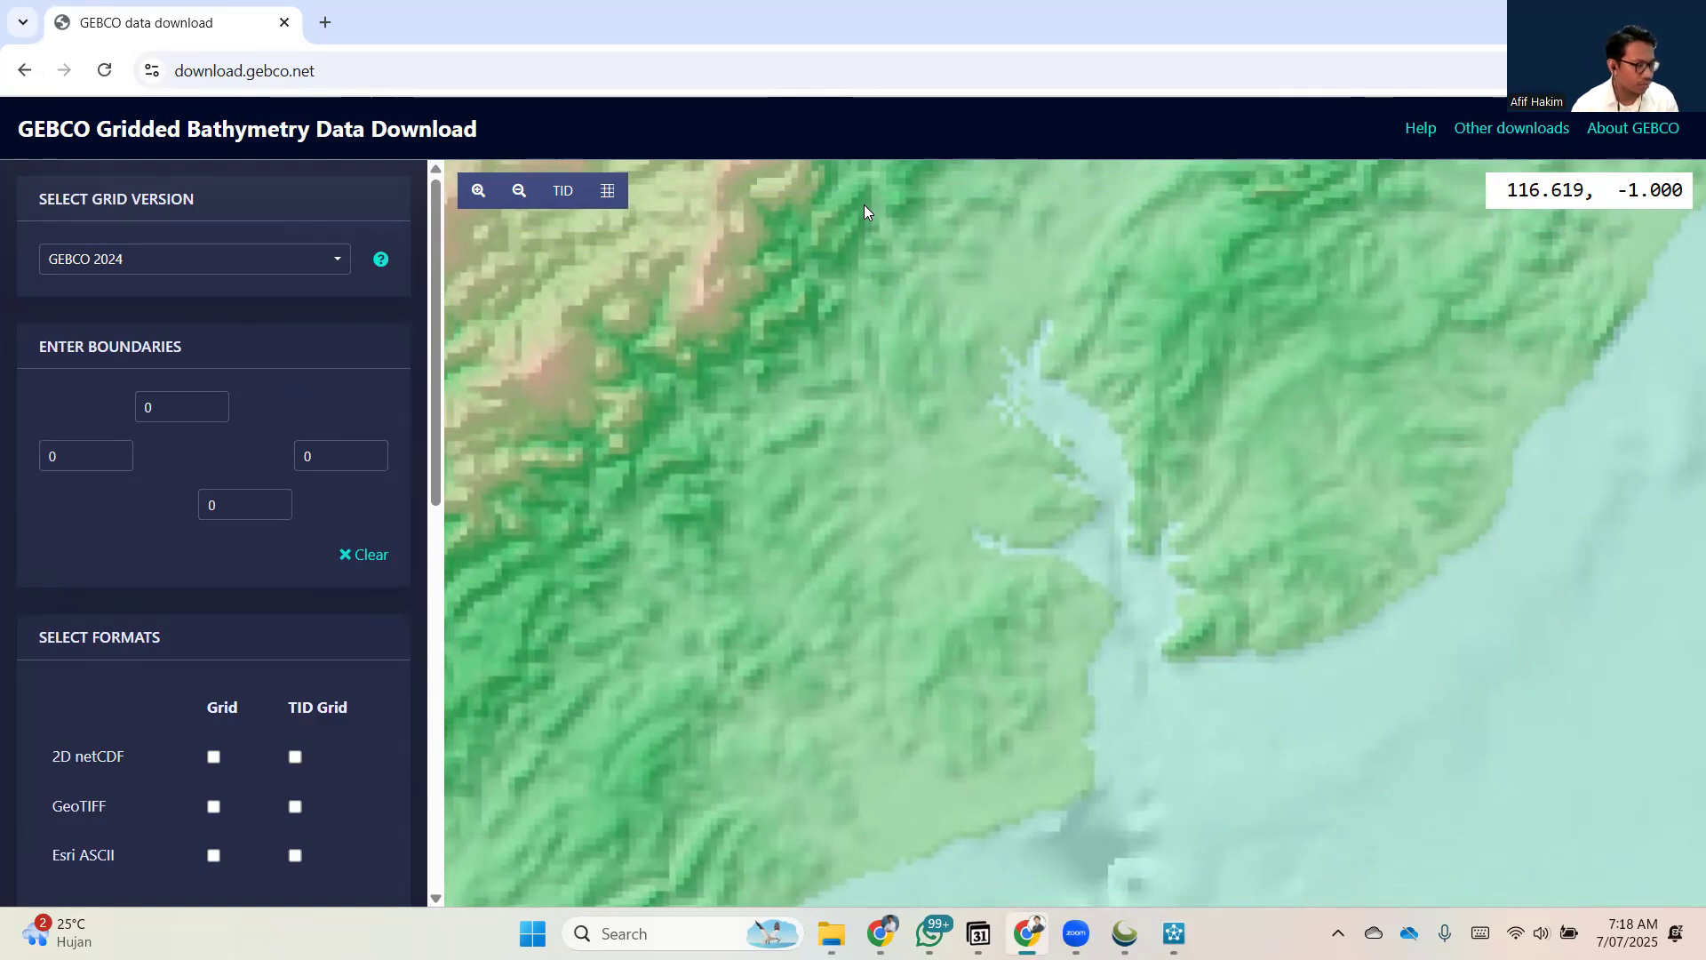
Set the download area's west boundary to 116.619 and its north boundary to -1.
left_click(74, 455)
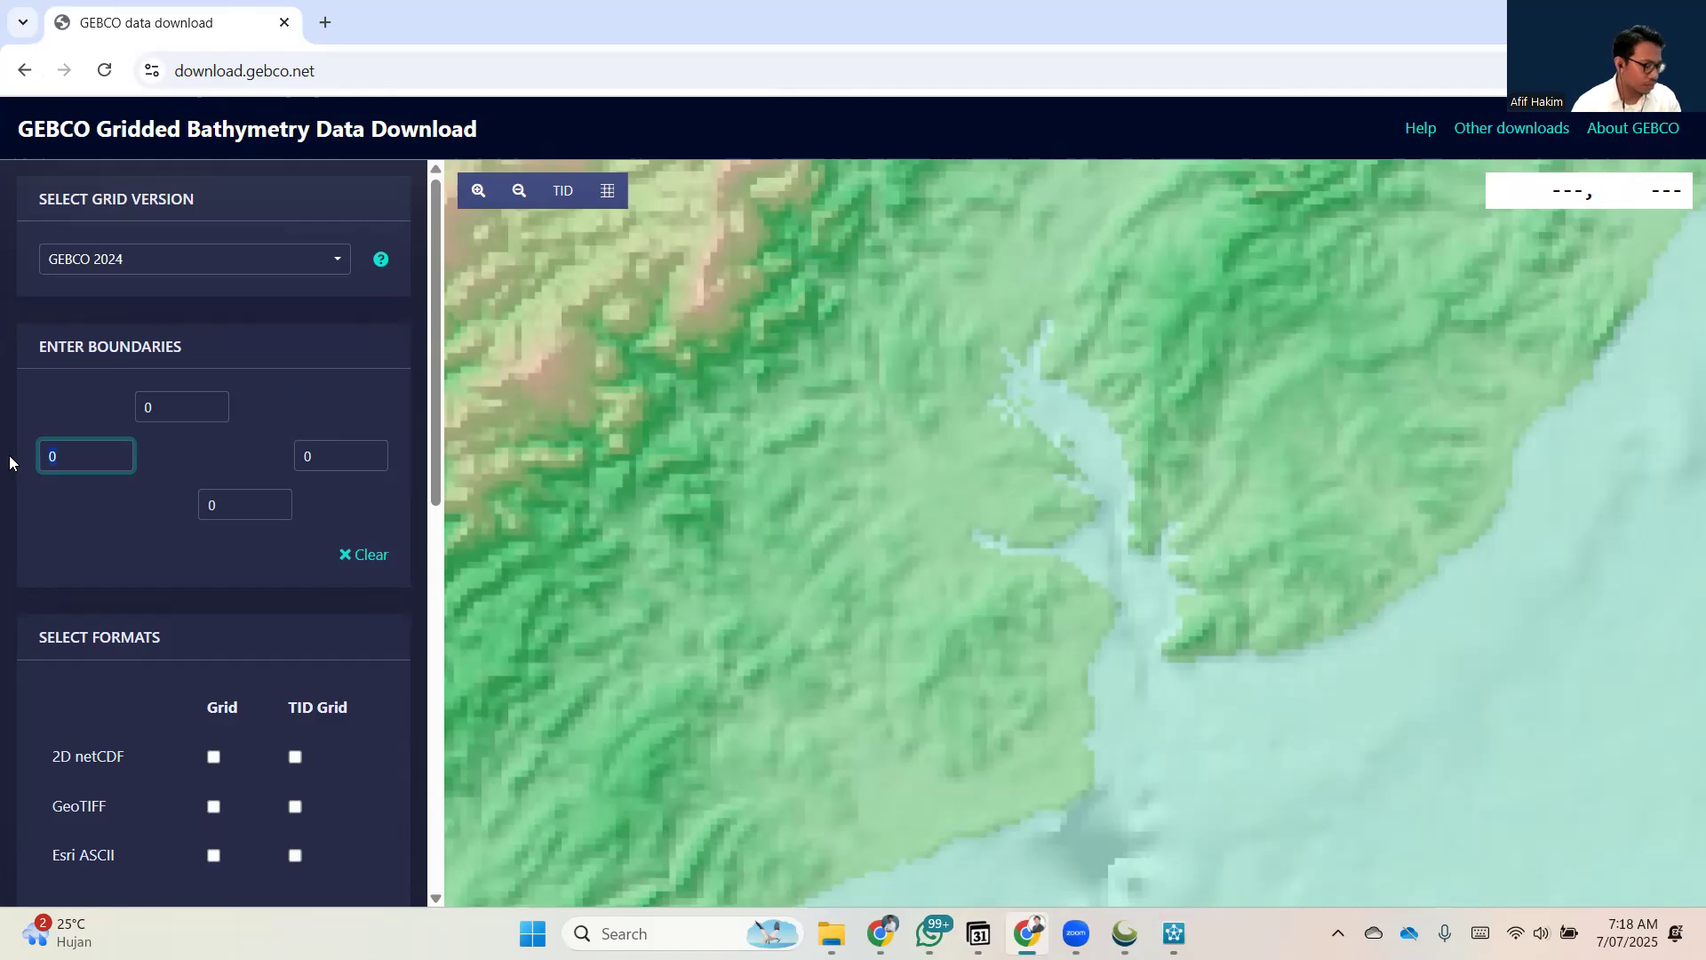
type("116.6")
type("19")
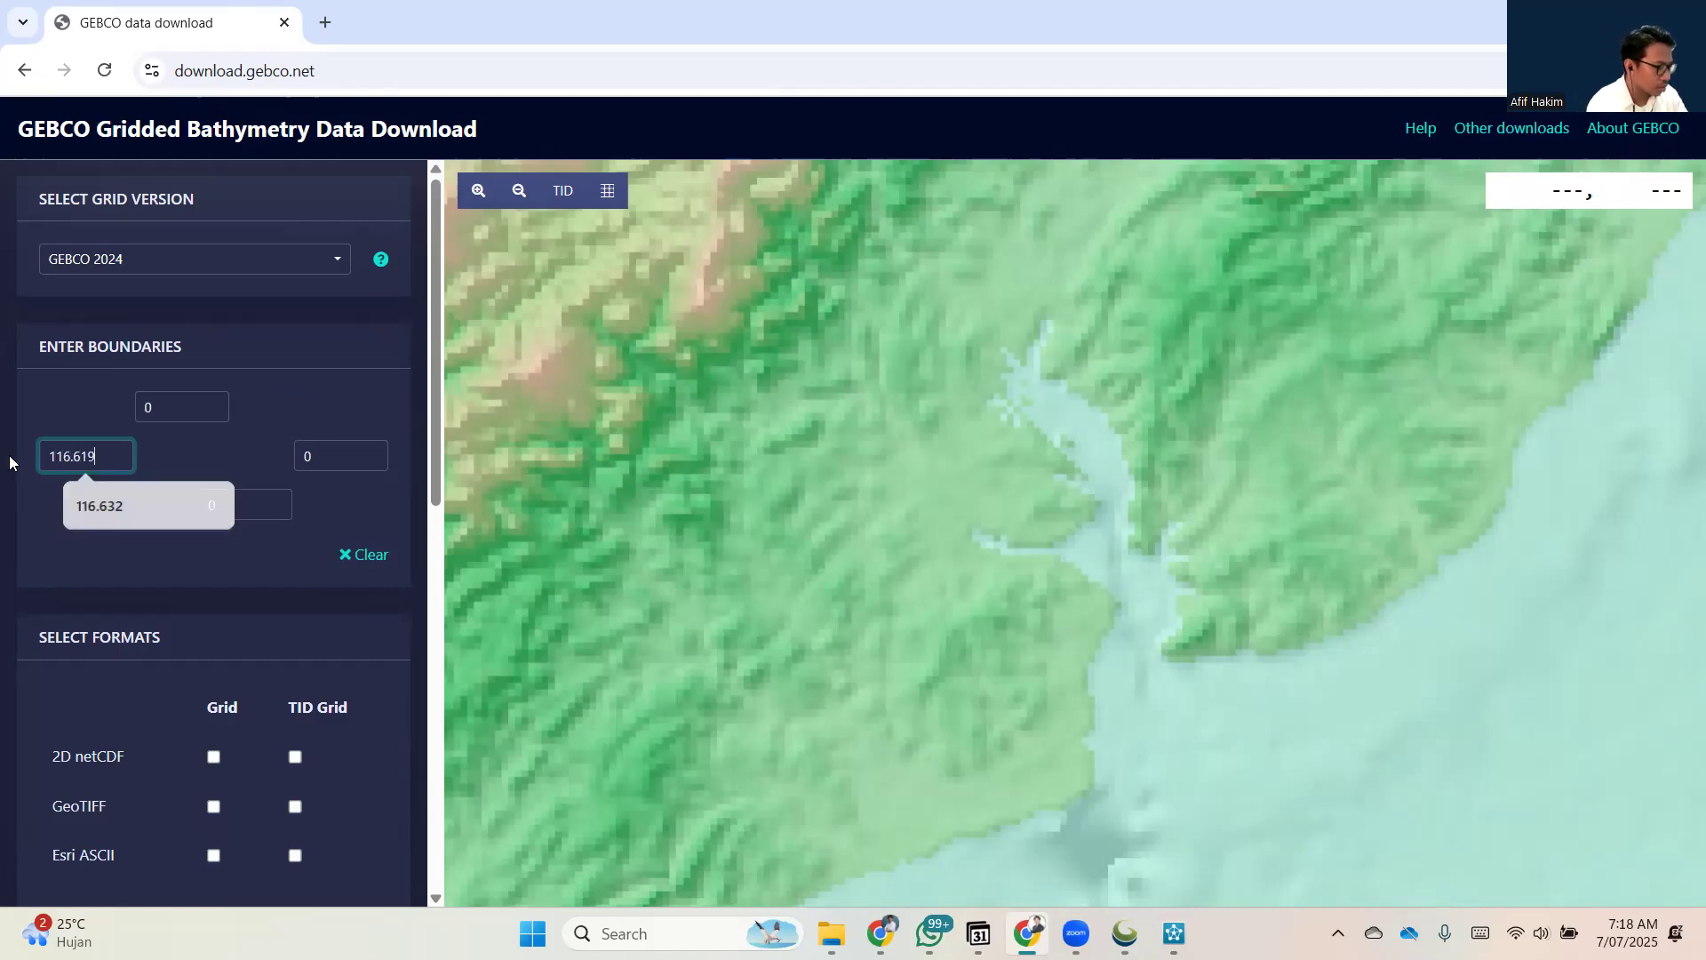
left_click(156, 419)
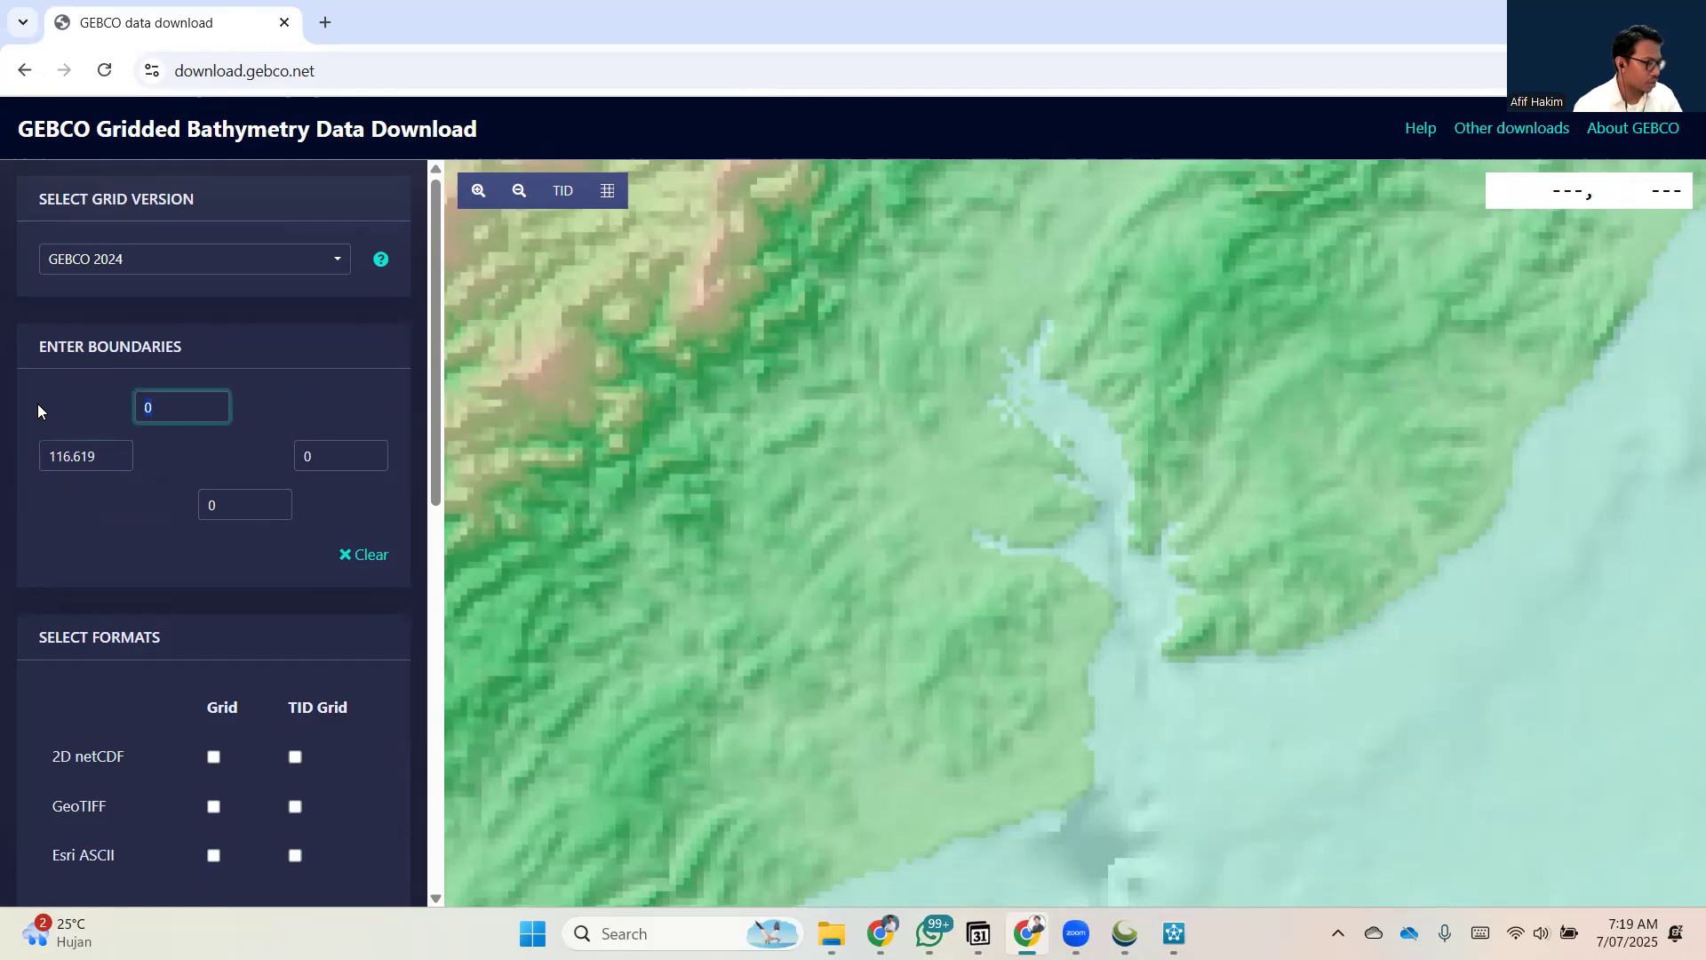
key("BackSpace")
type("-1.000")
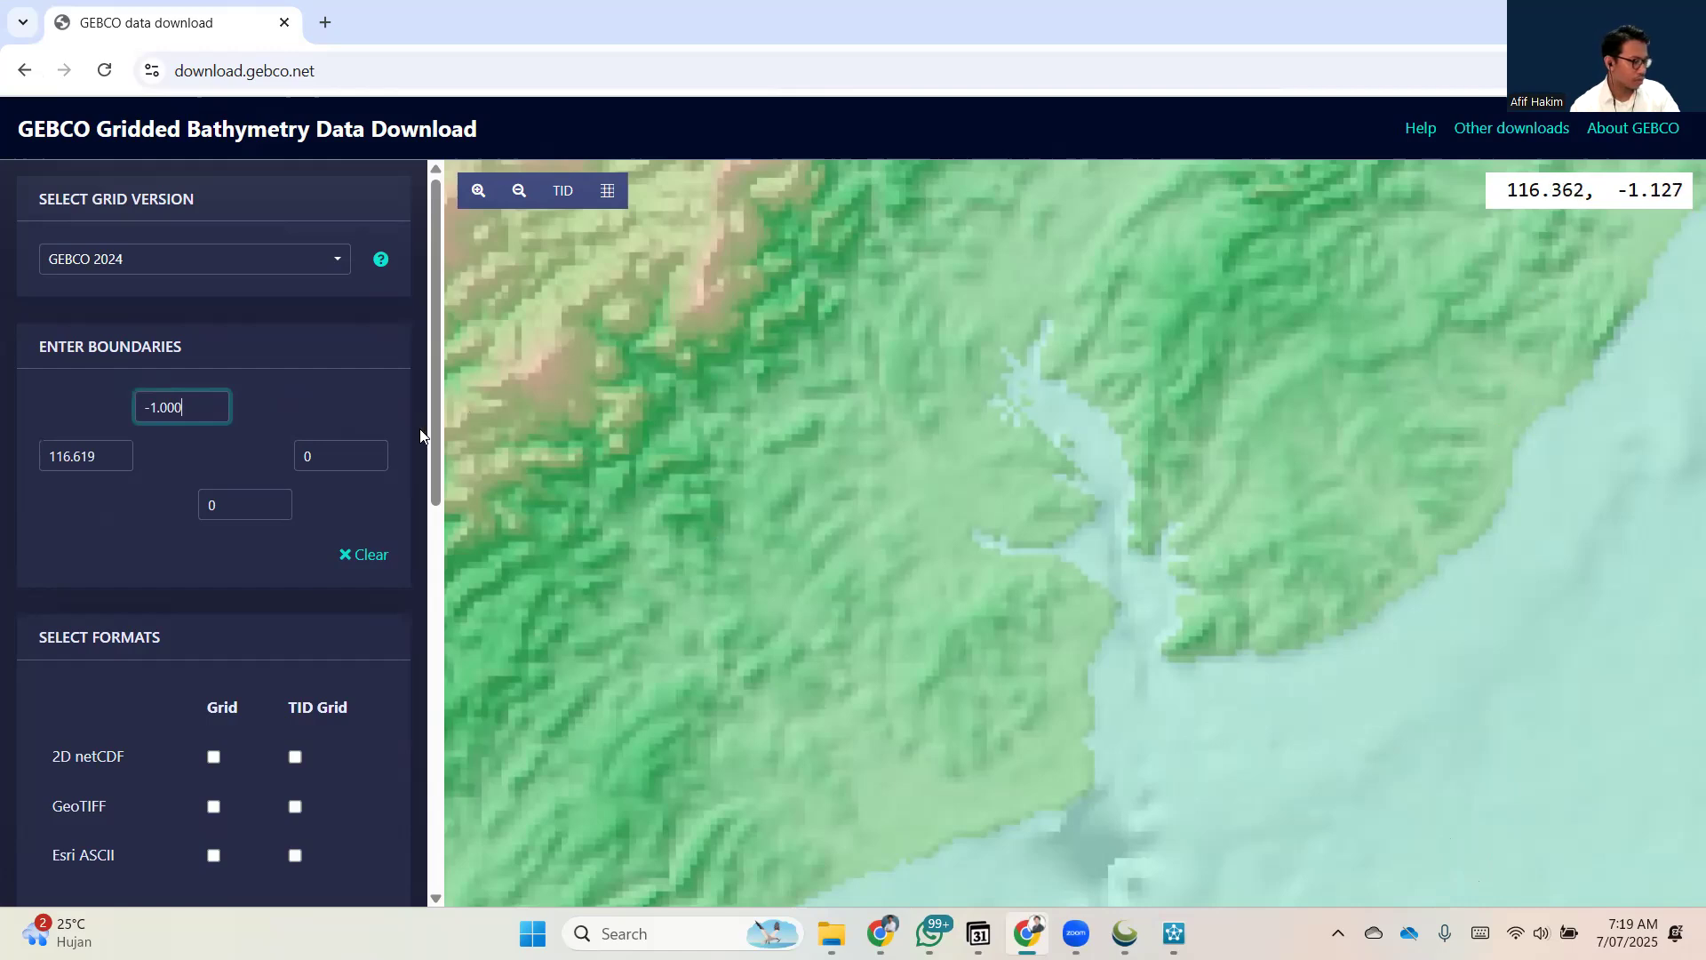
Set the download area's east boundary to 116.977 and its south boundary to -1.4, applying the selection to the map.
left_click(364, 456)
type("11")
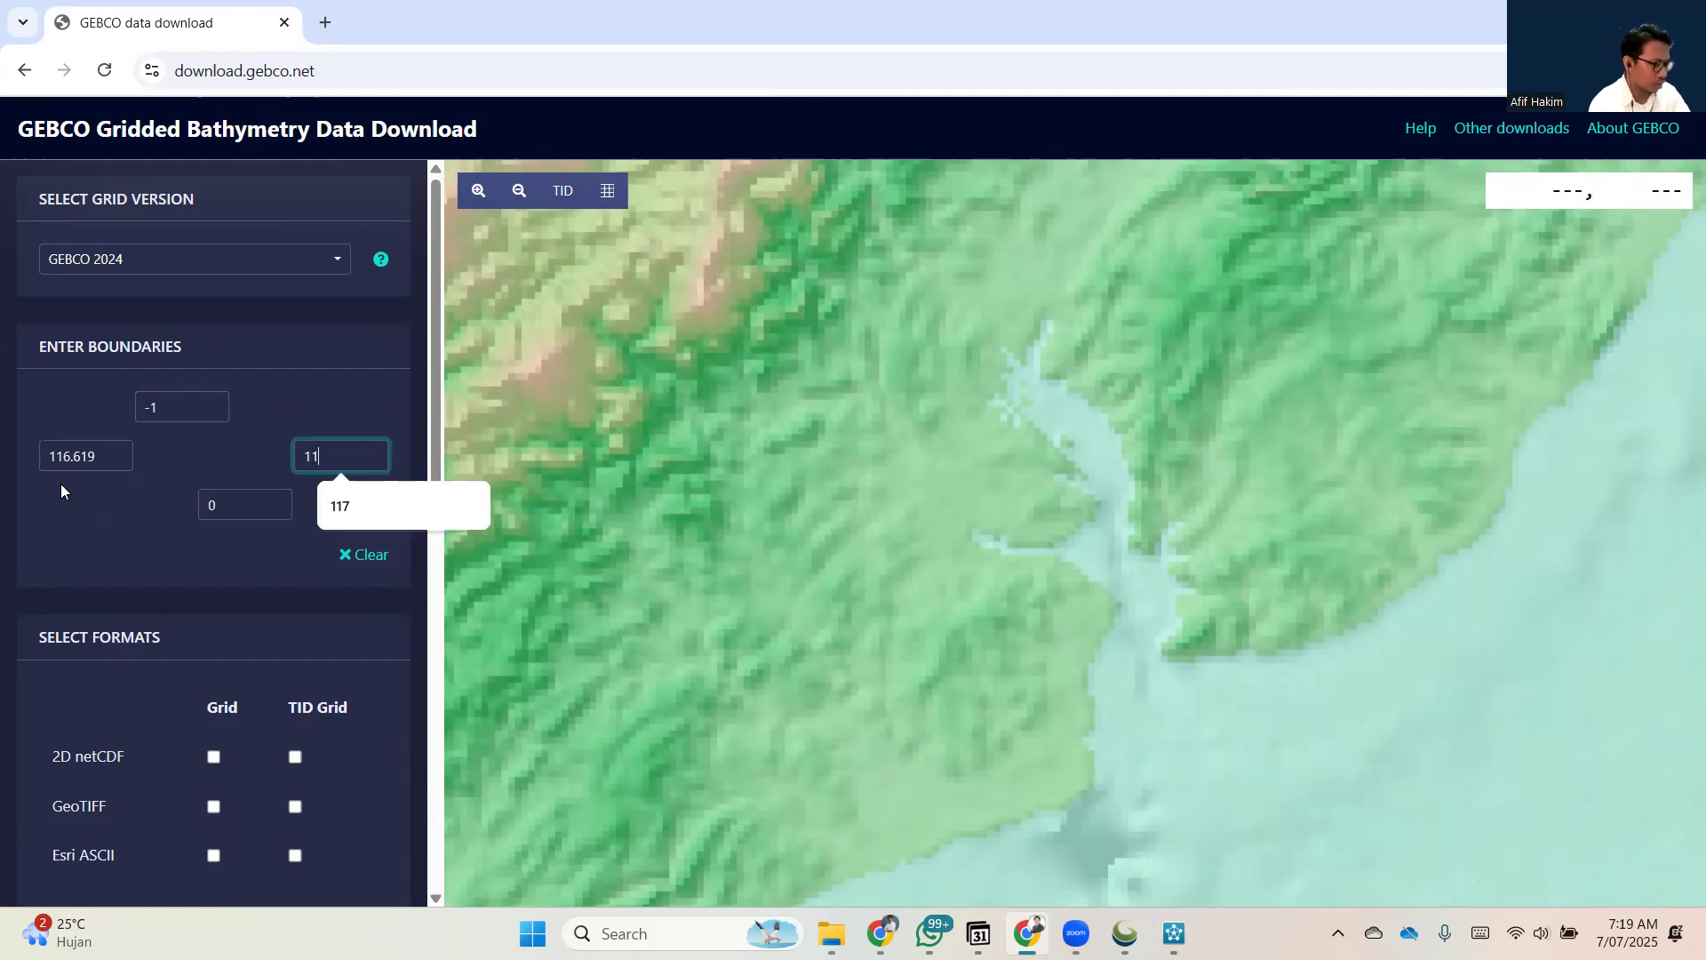
type("6.0")
type("77")
key("Tab")
type("-1.4")
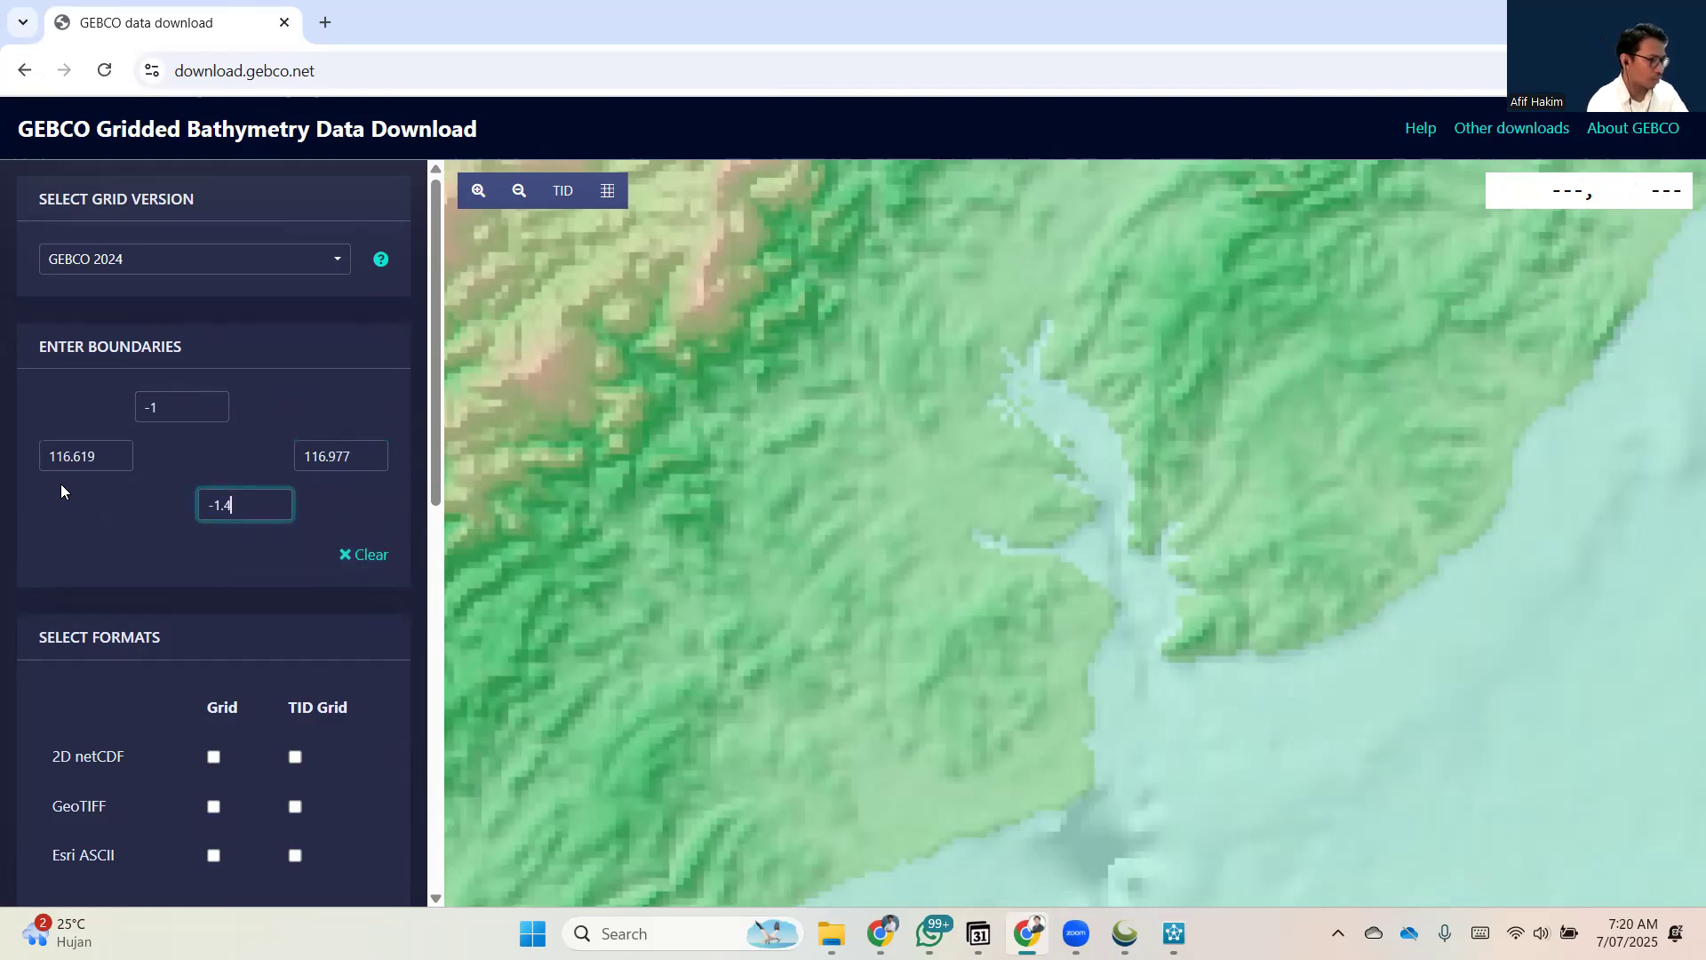
left_click(169, 584)
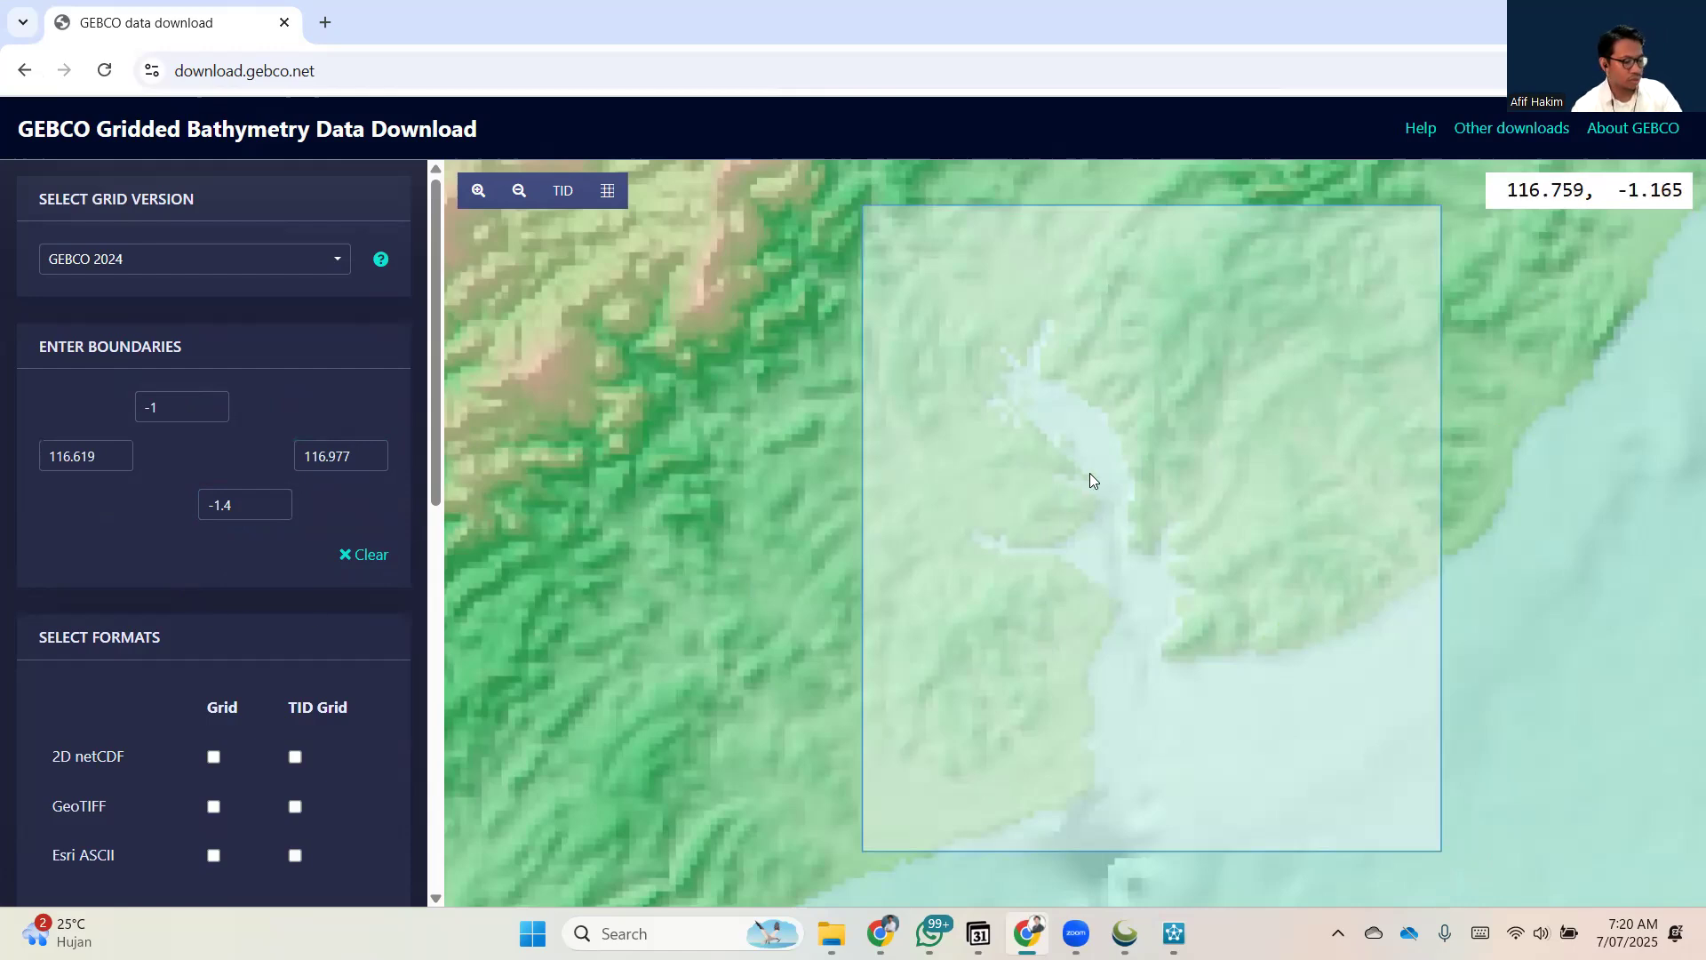
Choose GeoTIFF as the bathymetry grid format and review the GEBCO 2024 data selection.
scroll(1089, 472, "down", 1)
scroll(1090, 473, "down", 1)
scroll(1093, 479, "up", 2)
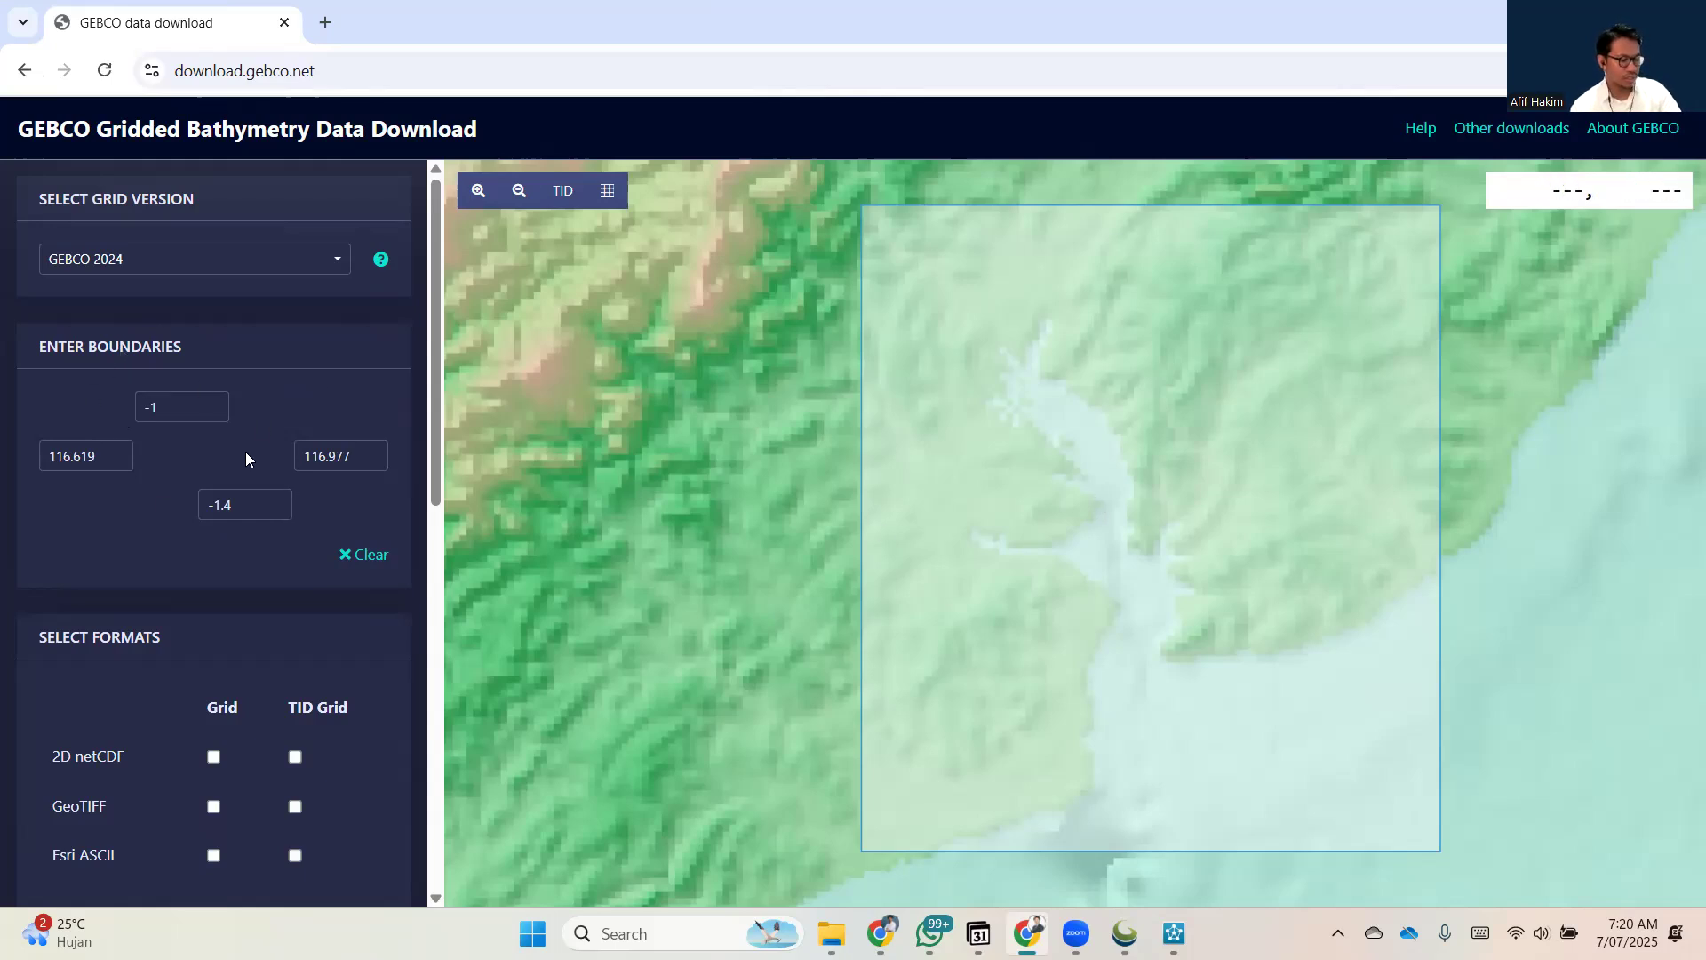
scroll(231, 531, "down", 4)
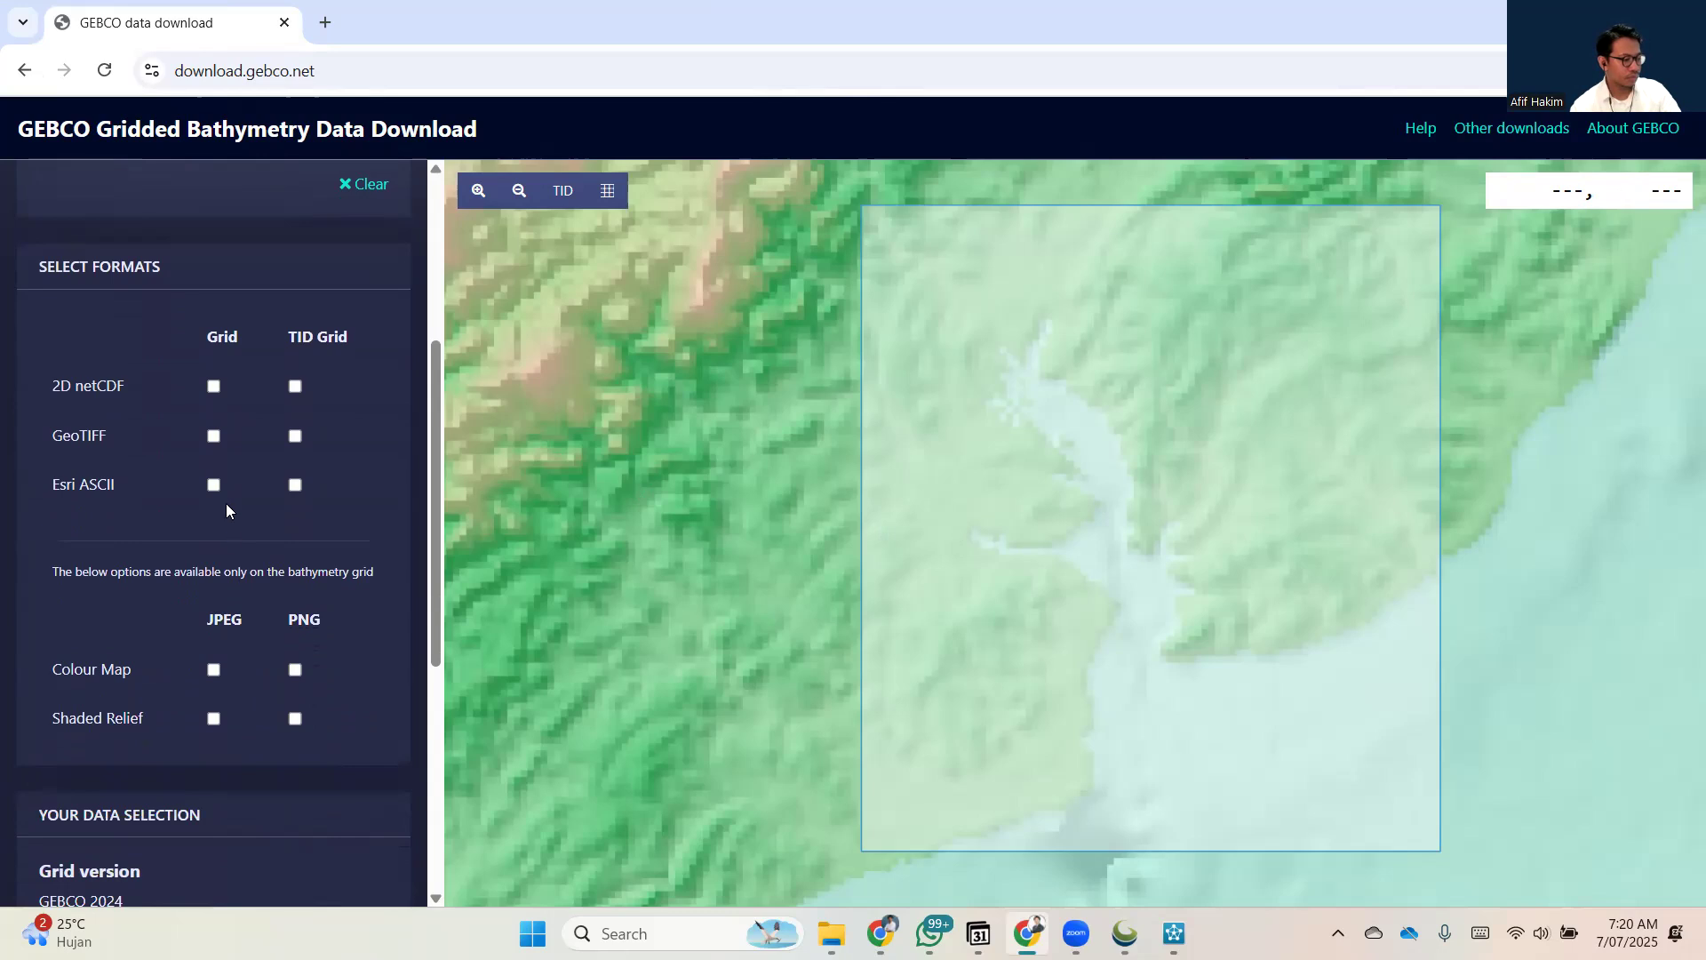
scroll(278, 601, "down", 3)
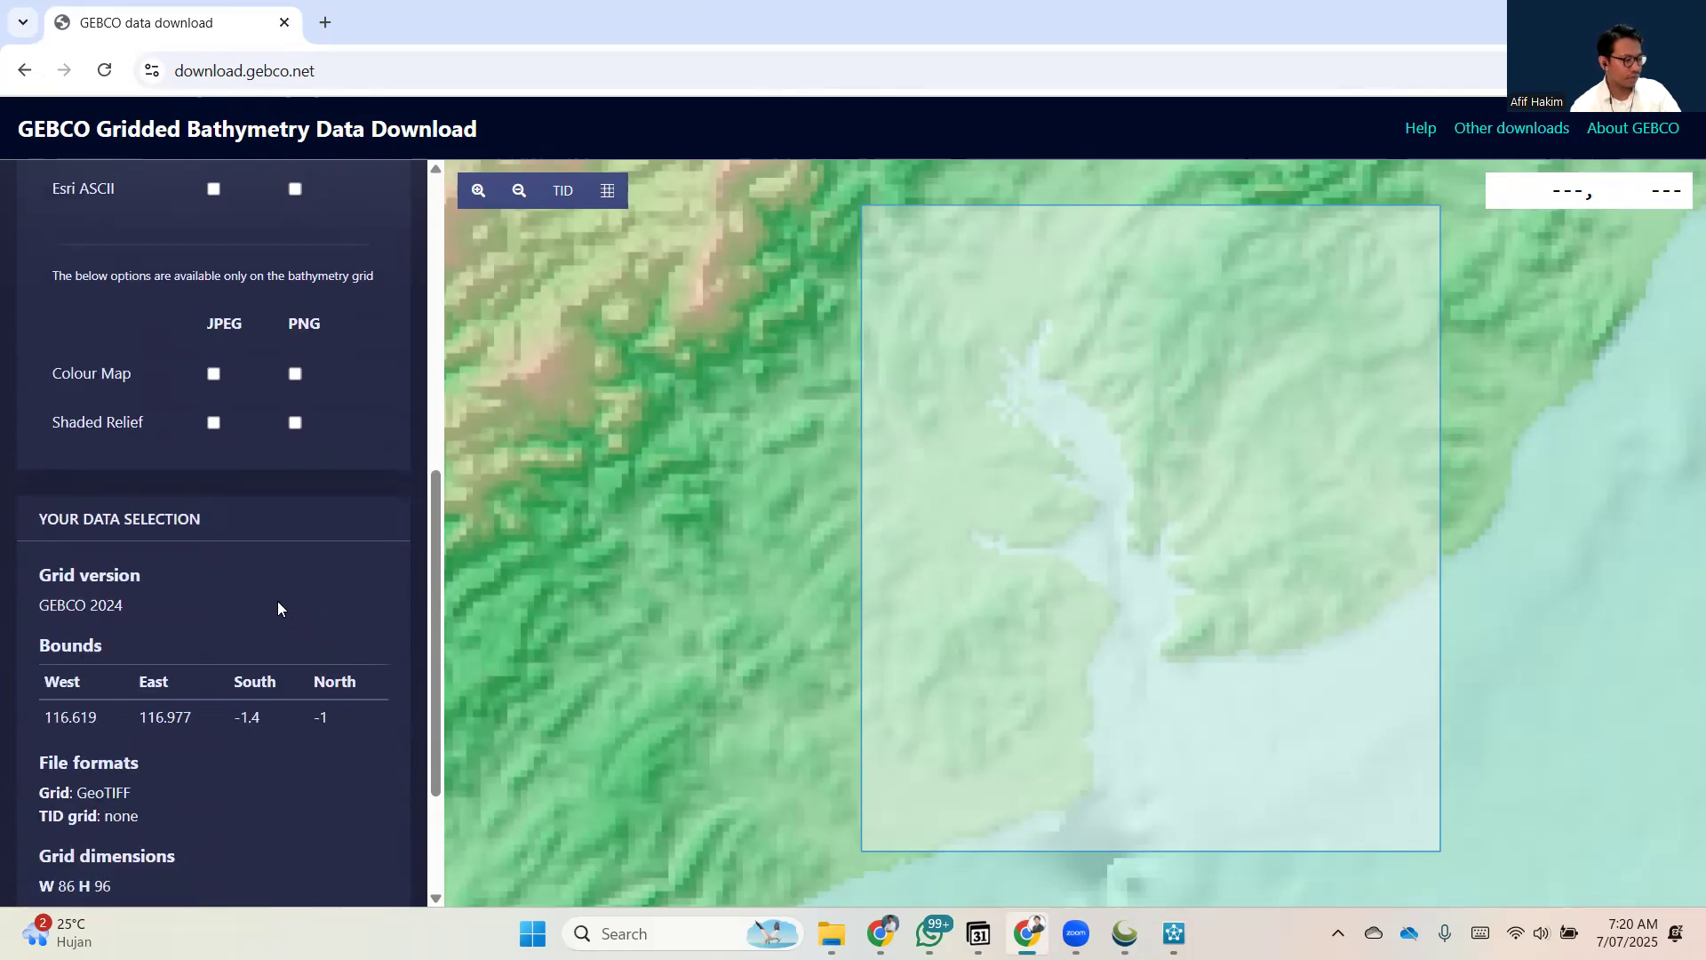
scroll(277, 601, "down", 2)
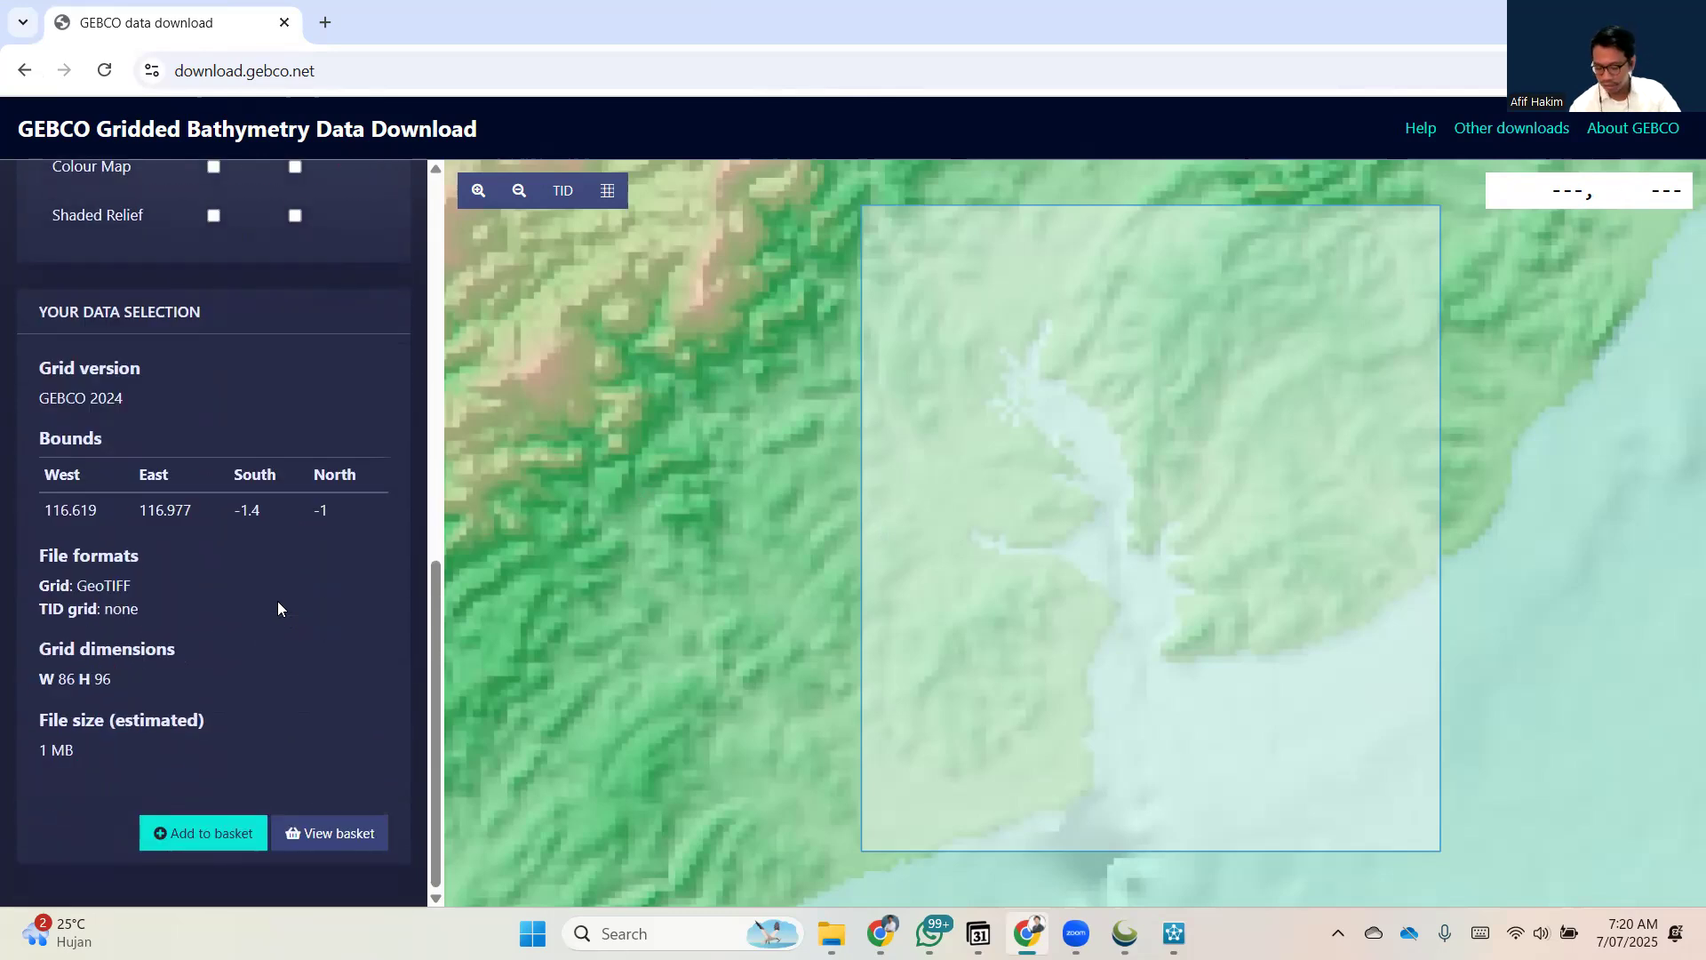
Add the selected GEBCO 2024 area to the basket and download it as a zip file.
left_click(221, 835)
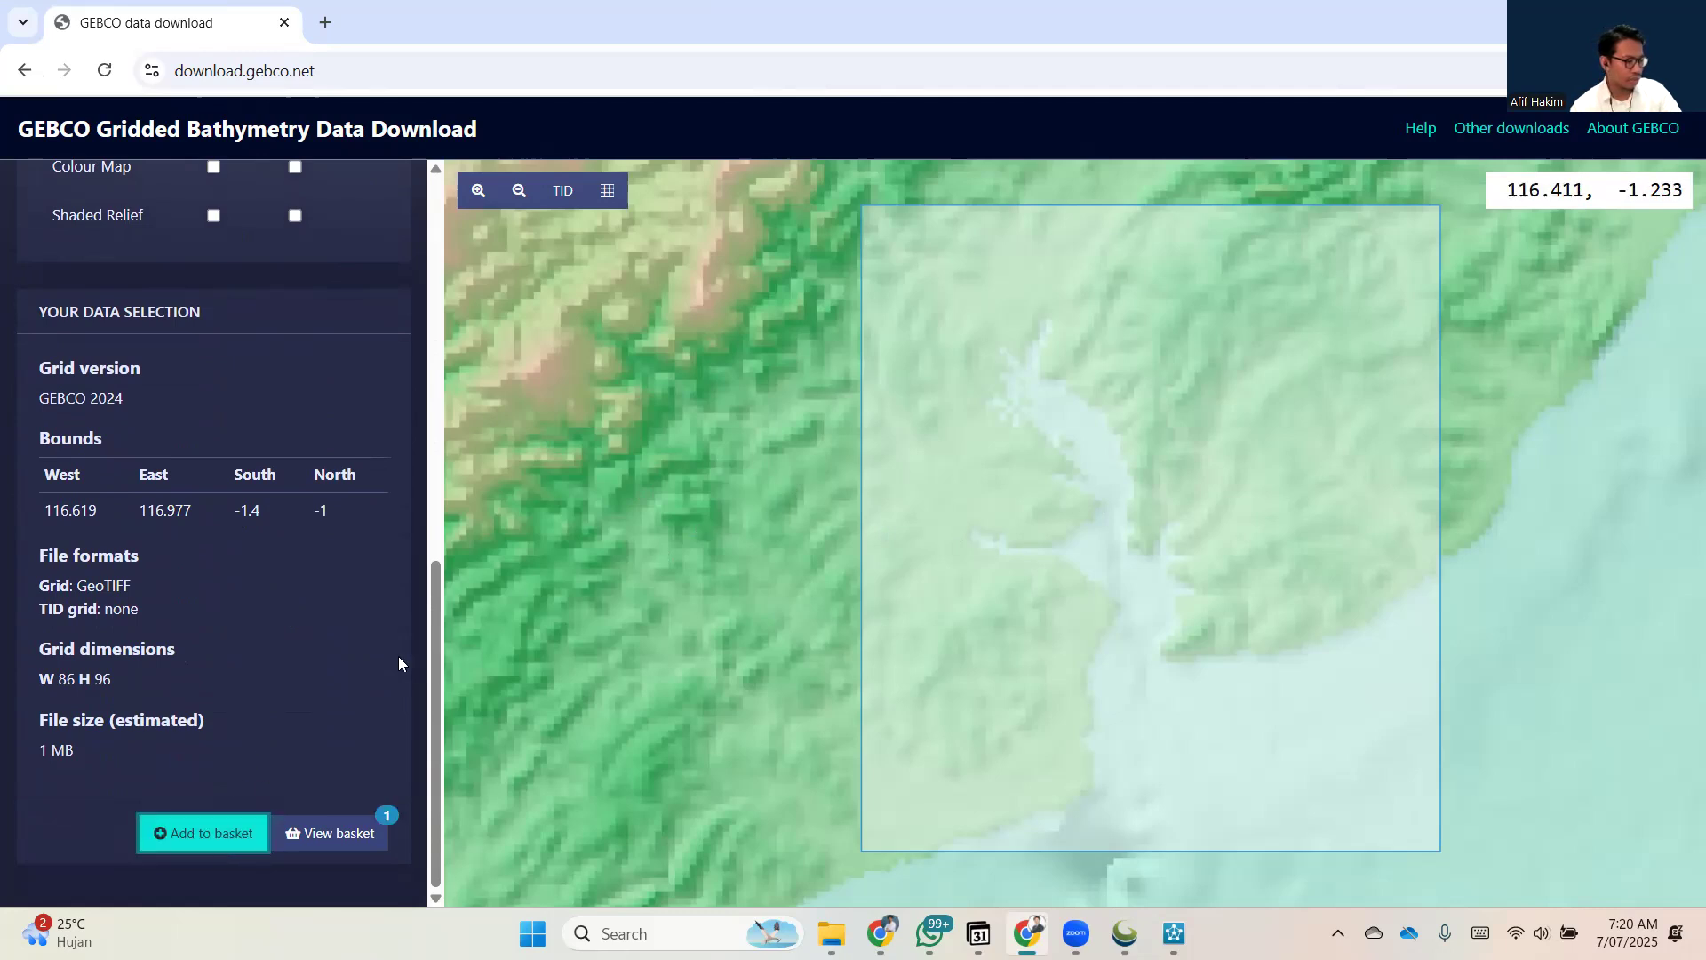
left_click(334, 837)
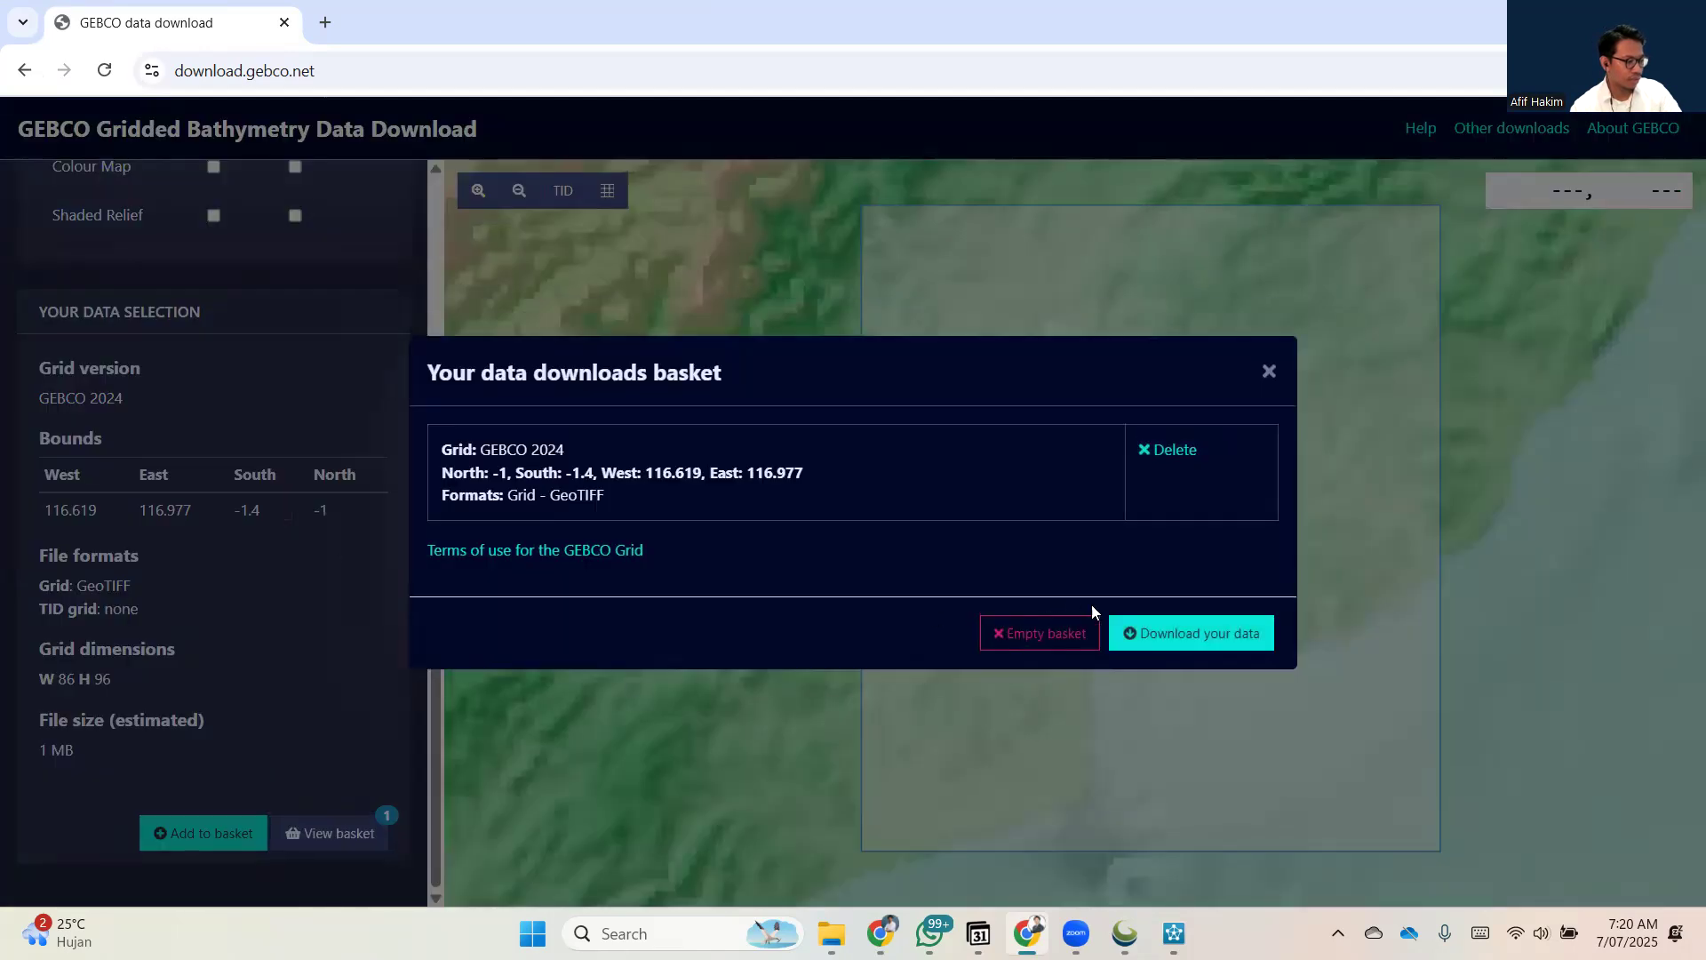
left_click(1162, 635)
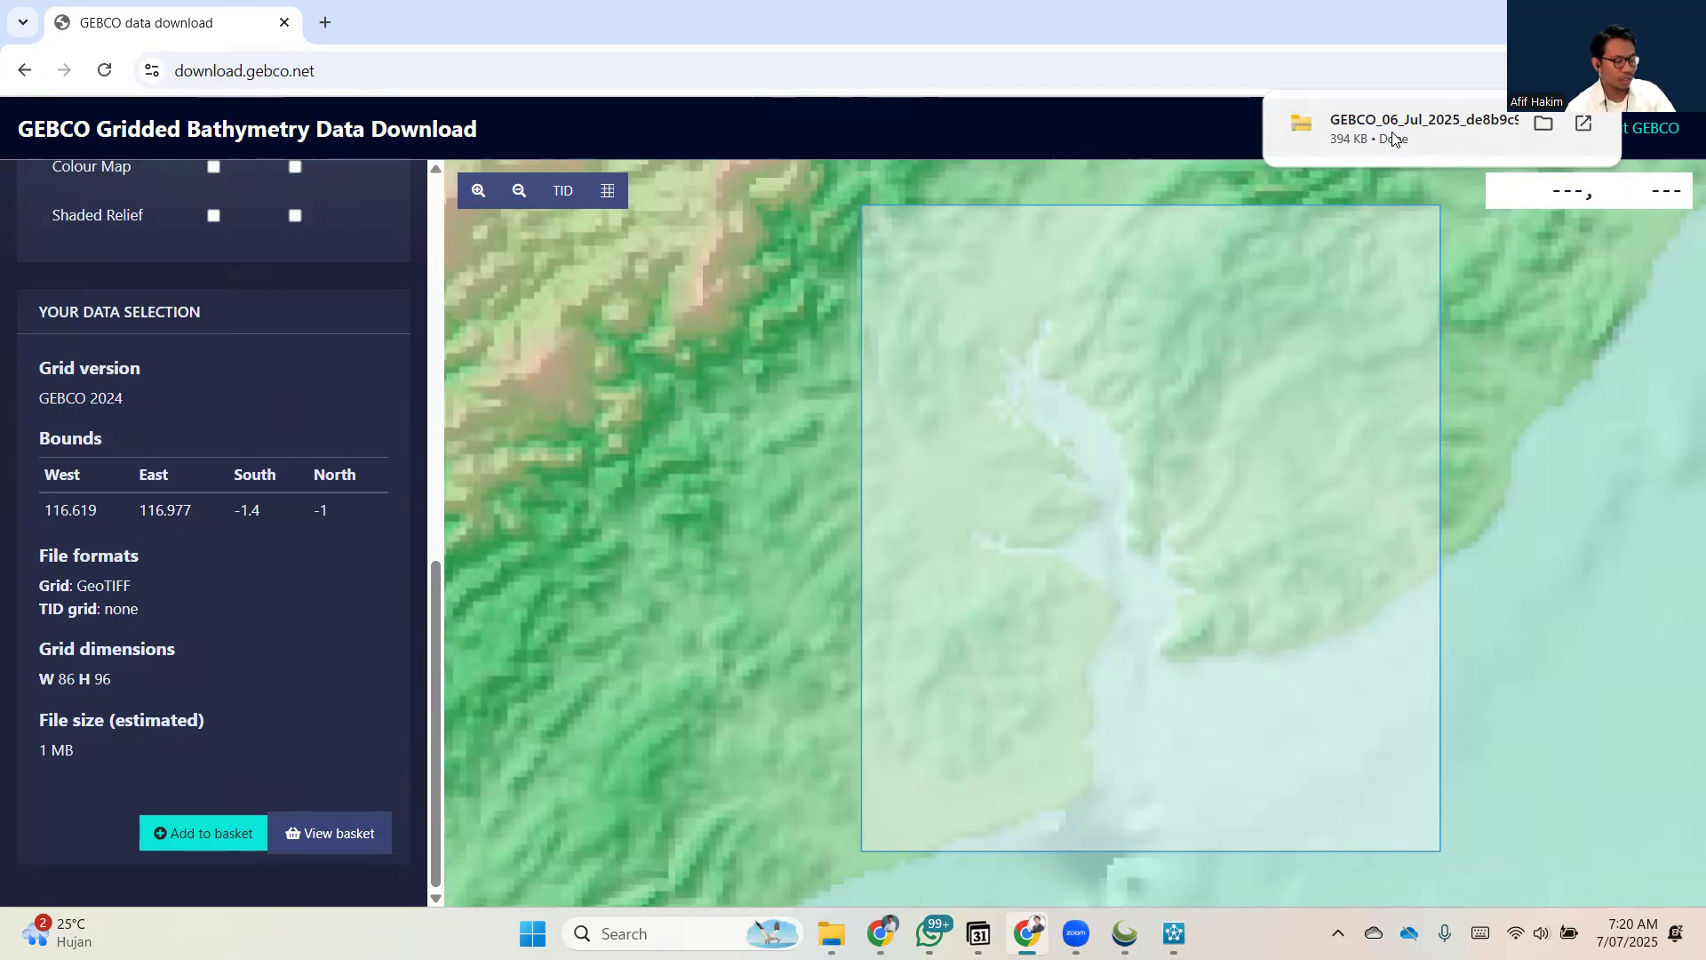
scroll(268, 681, "up", 8)
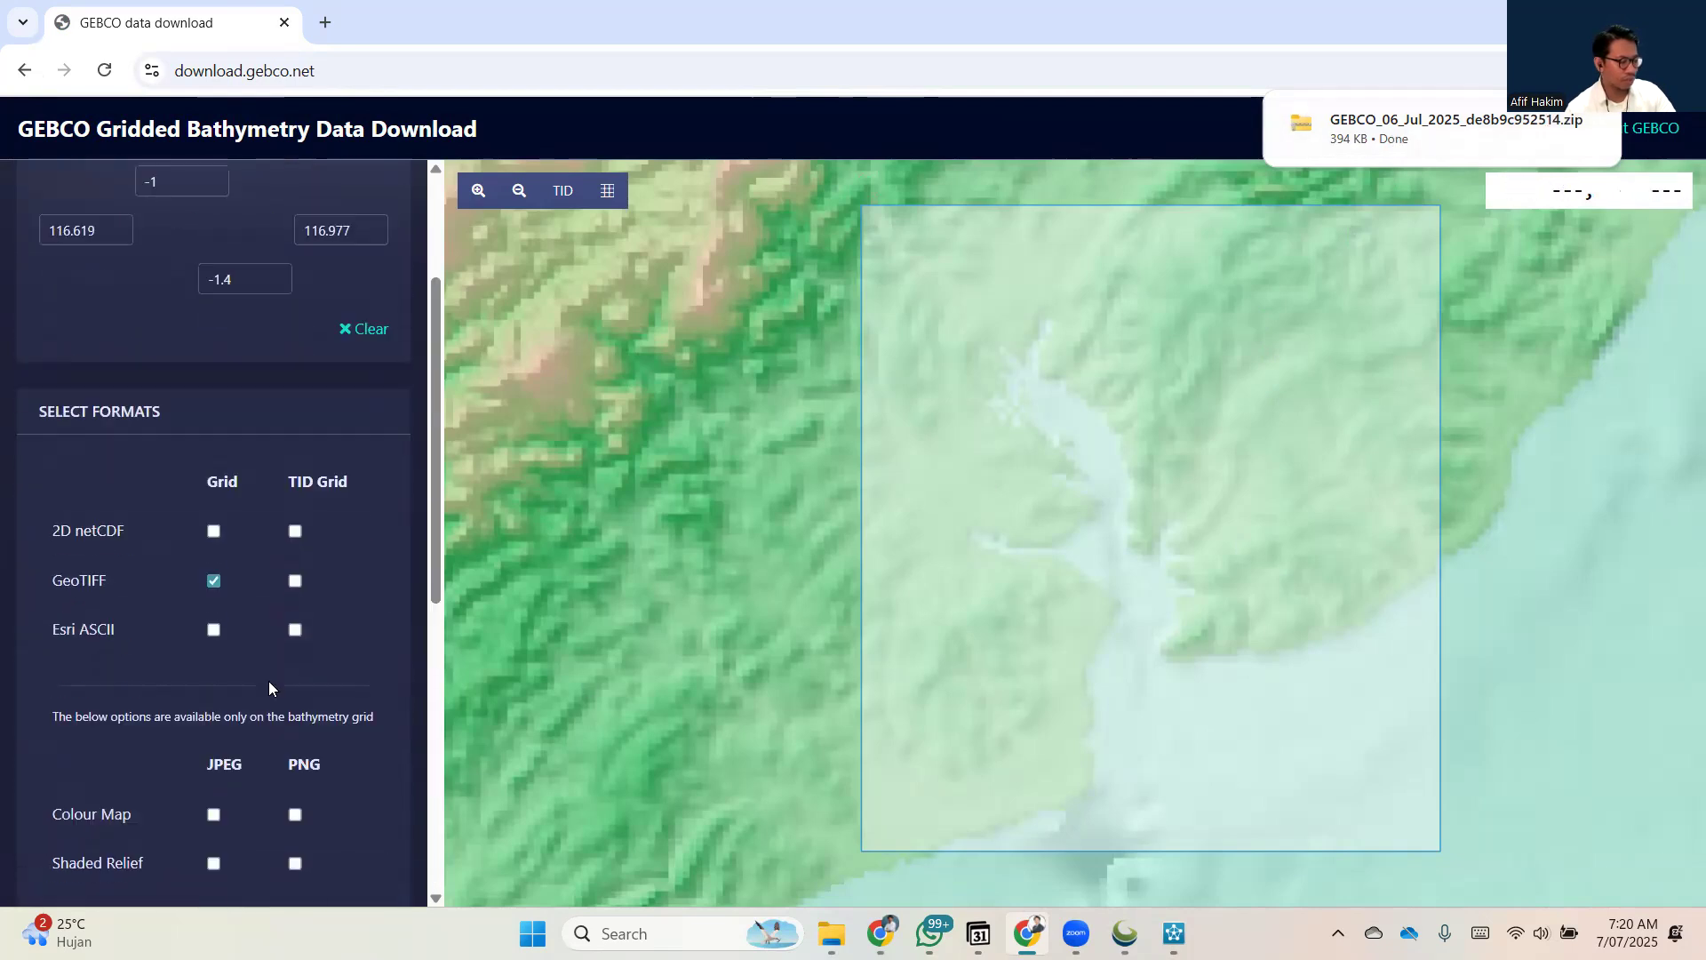
scroll(195, 468, "up", 2)
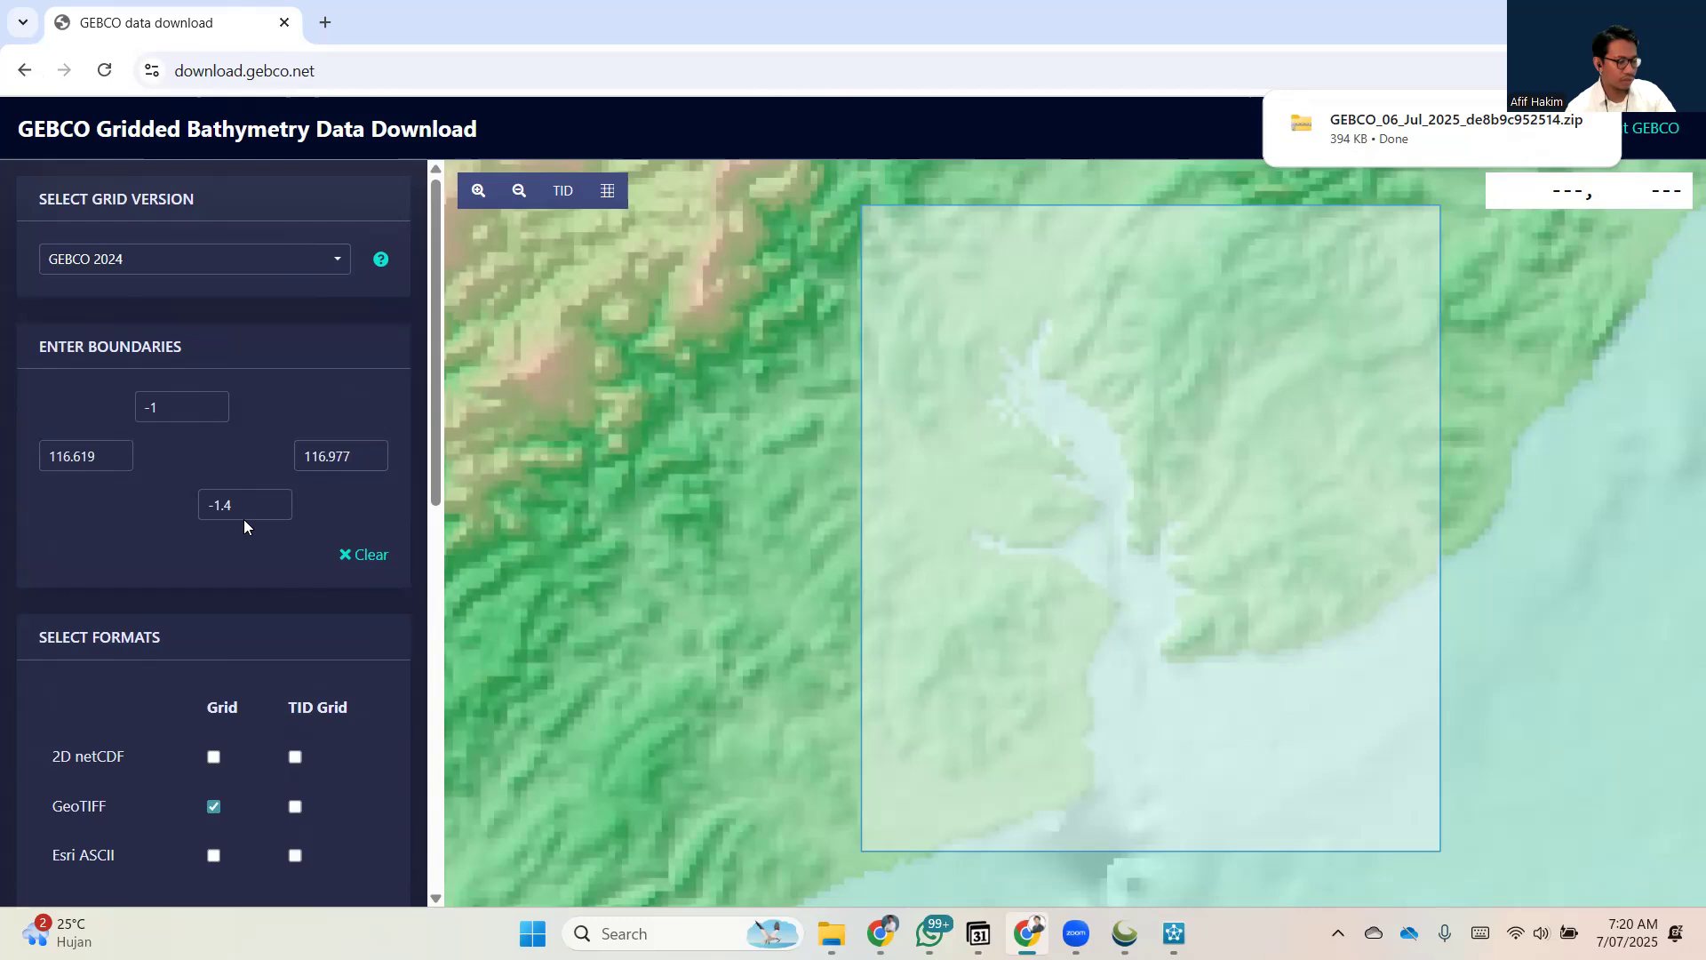
scroll(243, 519, "down", 6)
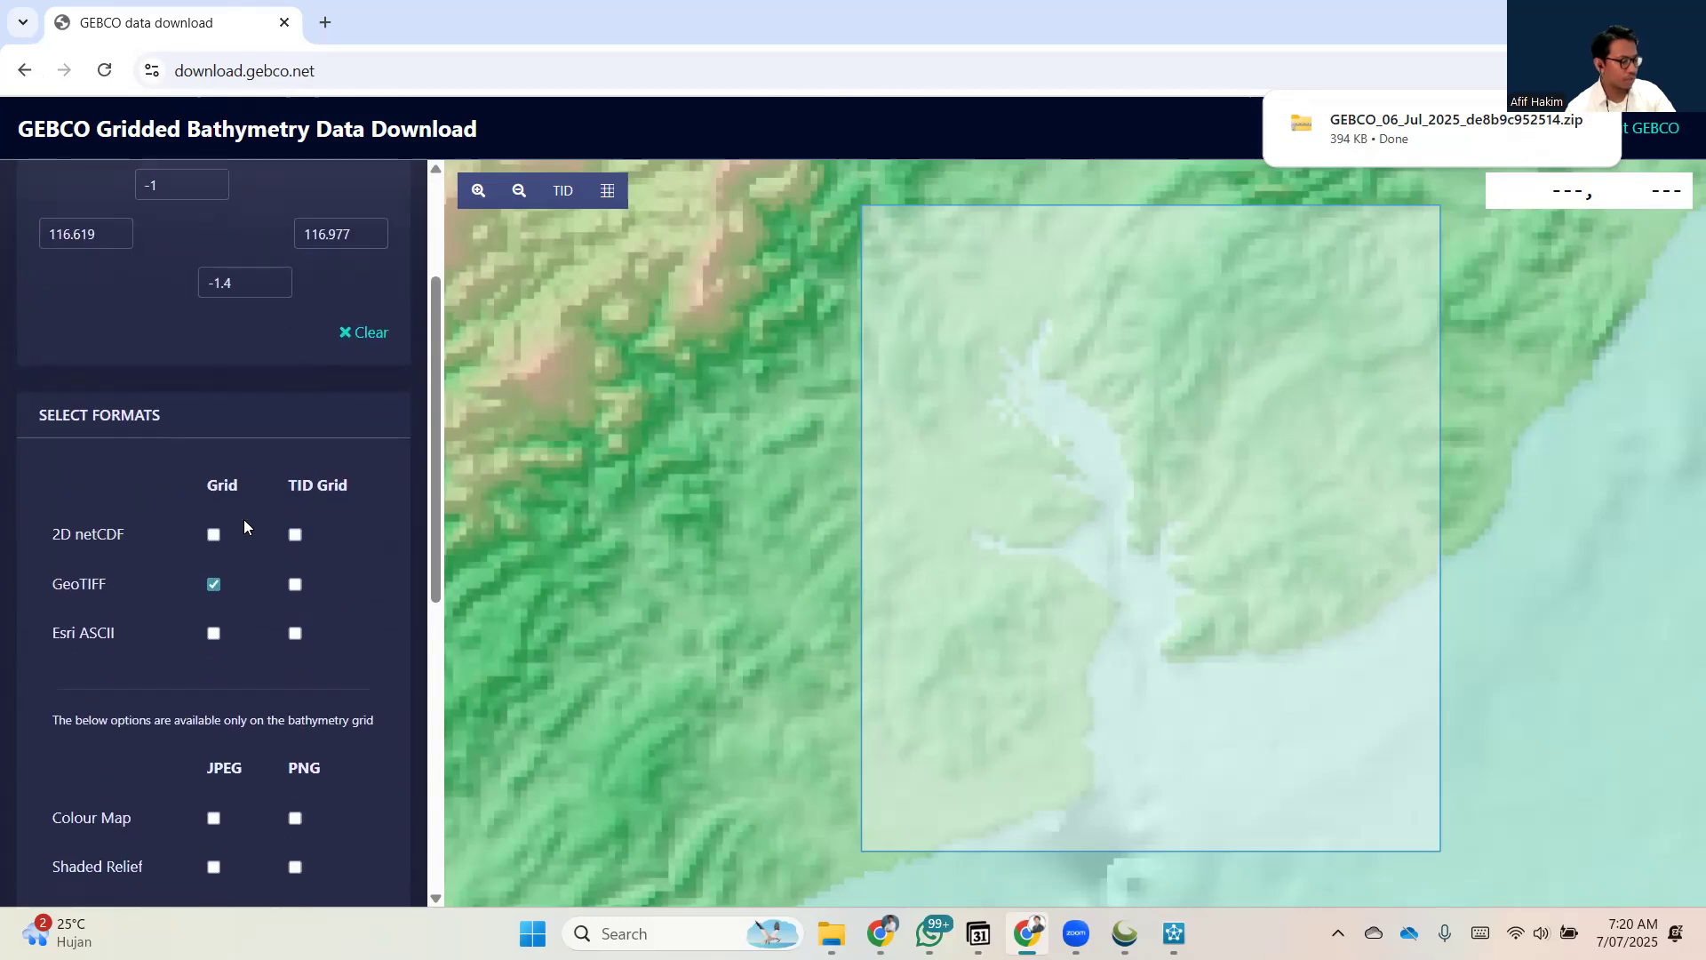
scroll(213, 391, "up", 1)
scroll(227, 581, "down", 5)
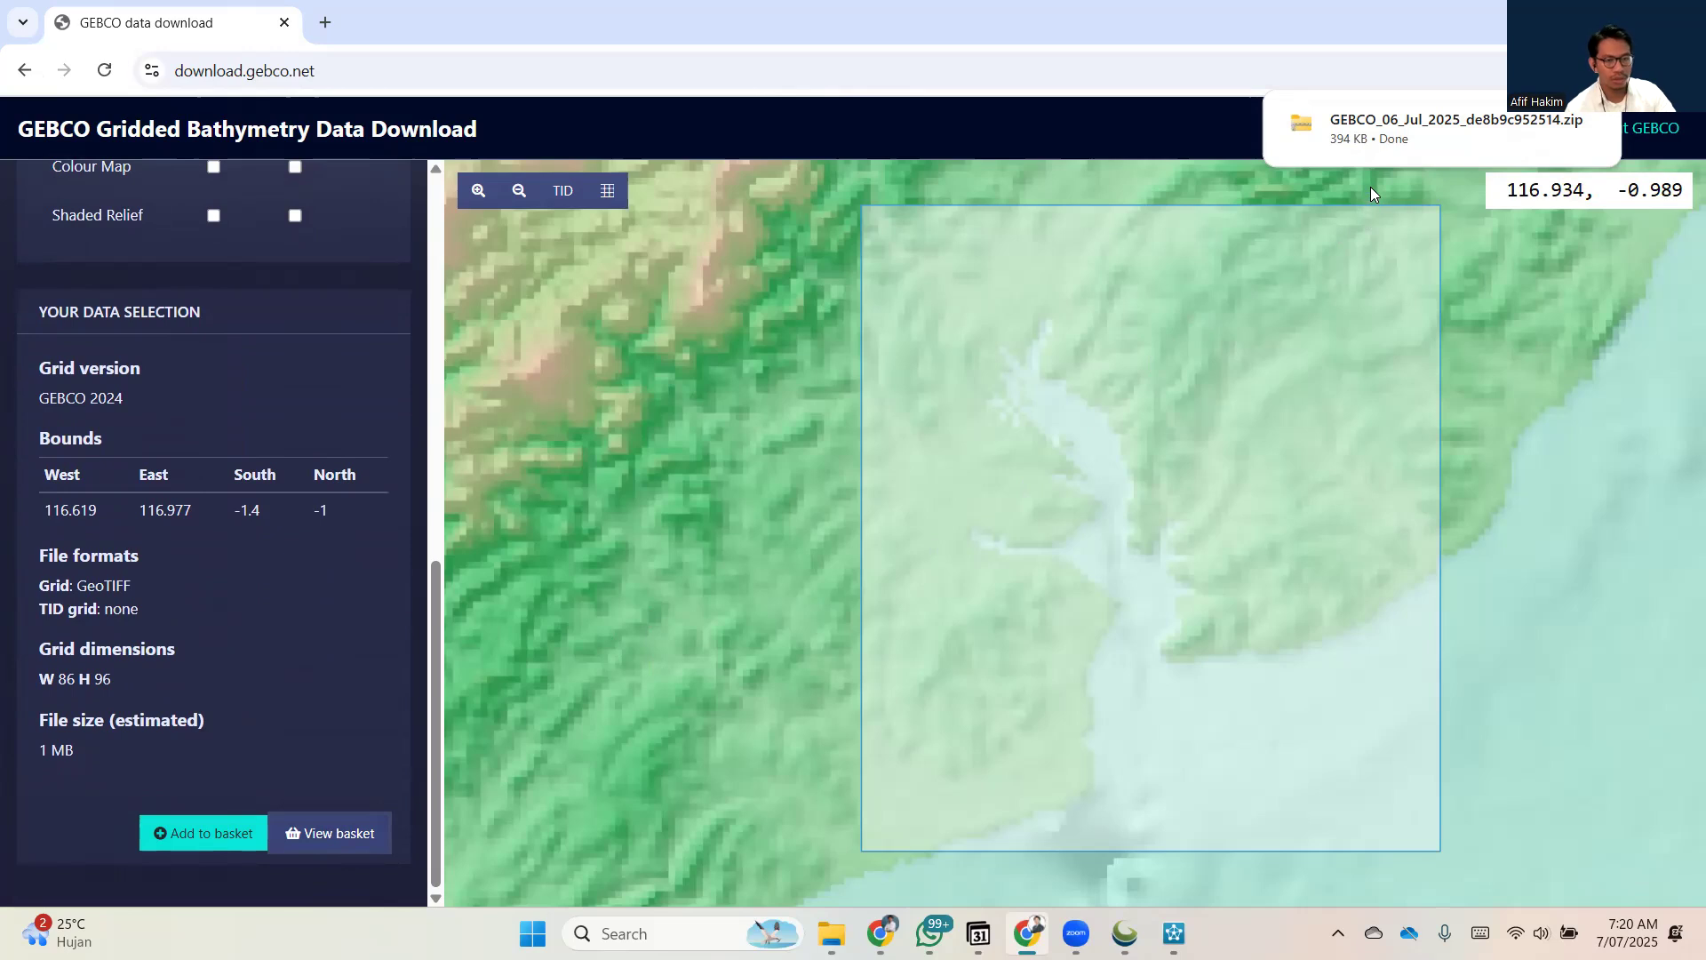
Show the downloaded GEBCO zip in File Explorer and bring up the Tips 2 Data Download GEBCO folder.
mouse_move(1420, 117)
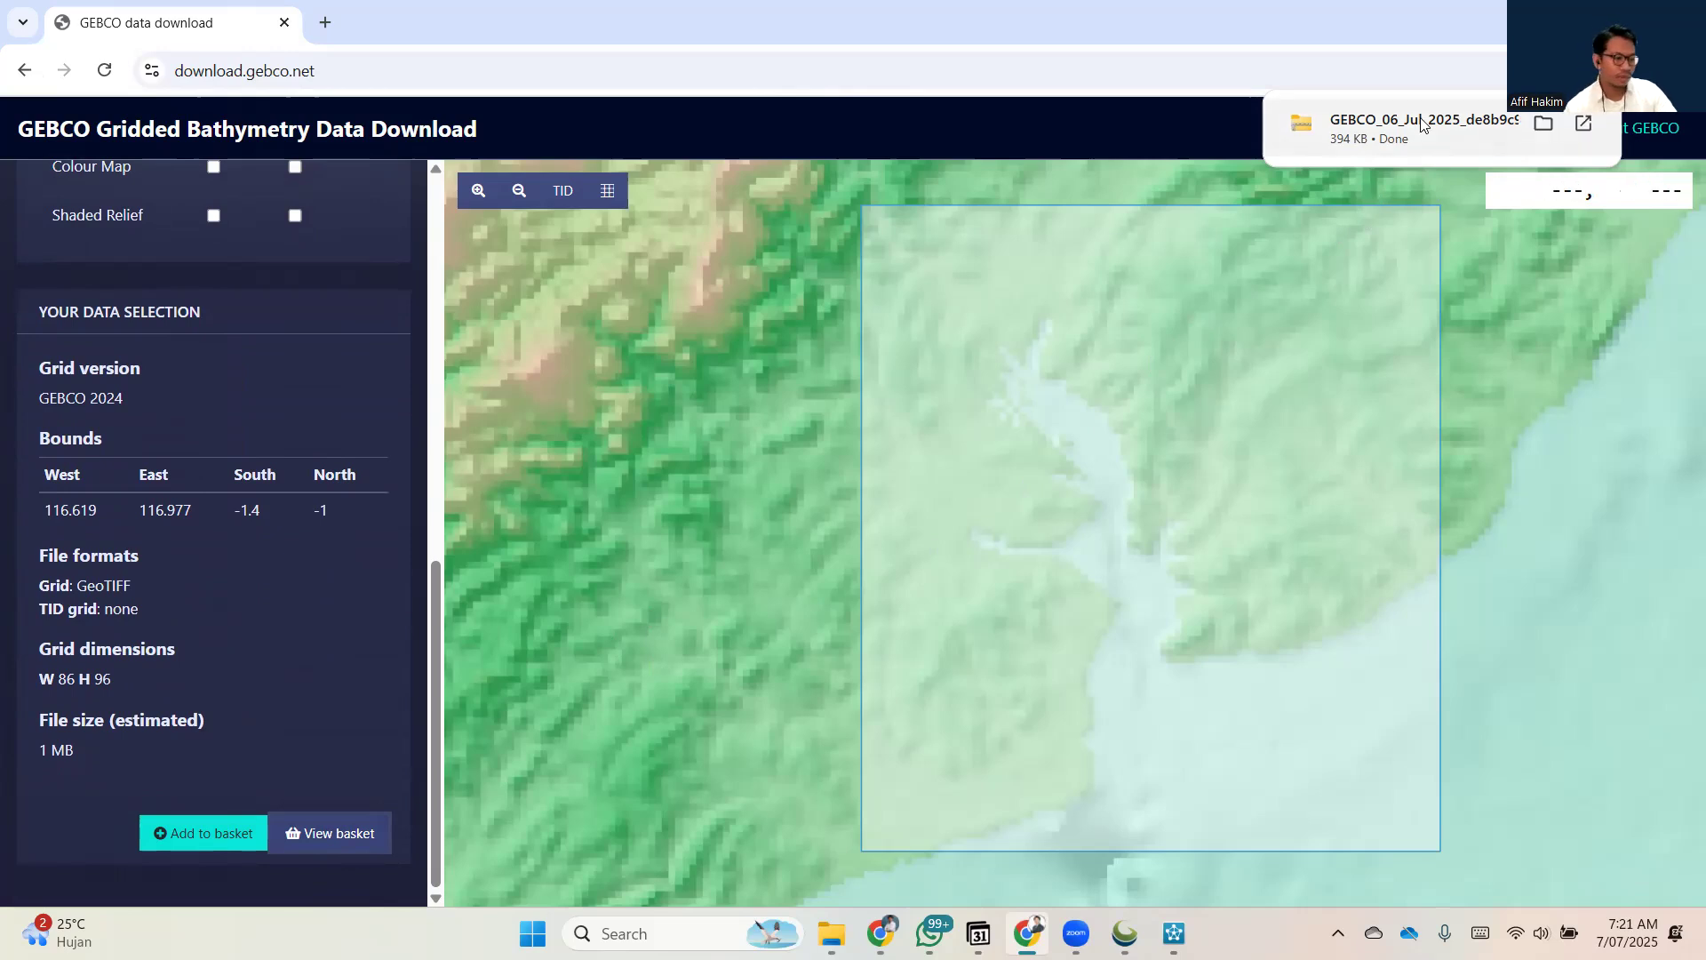
left_click(1544, 127)
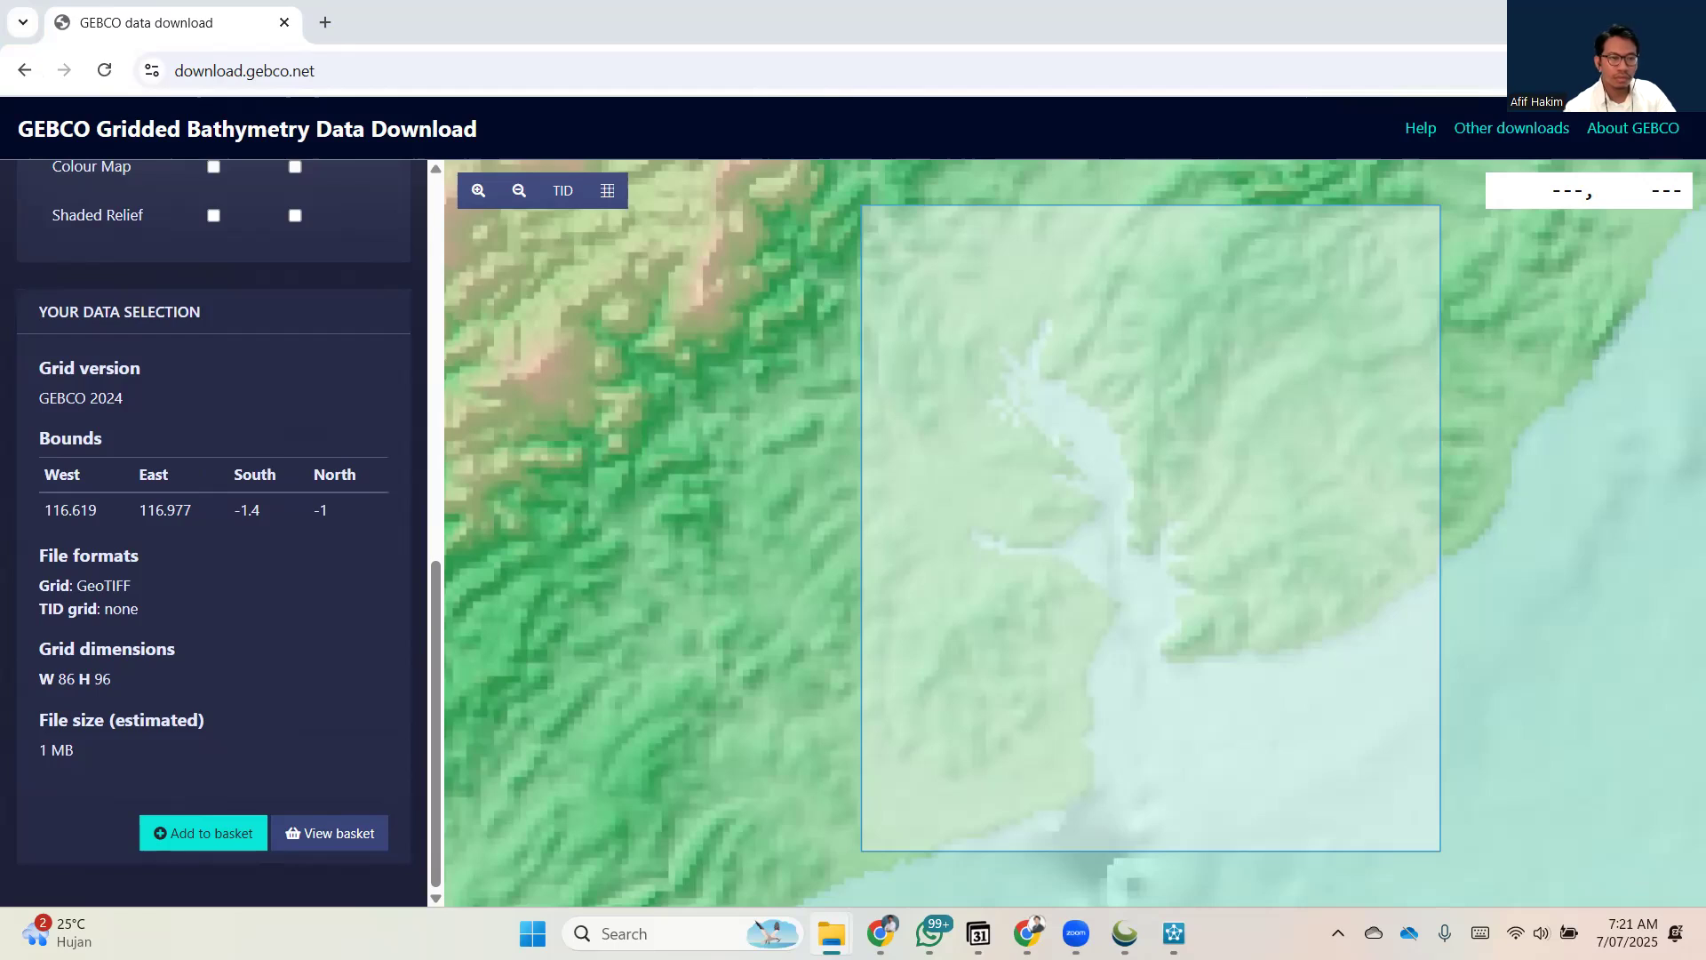
left_click_drag(1705, 44, 799, 116)
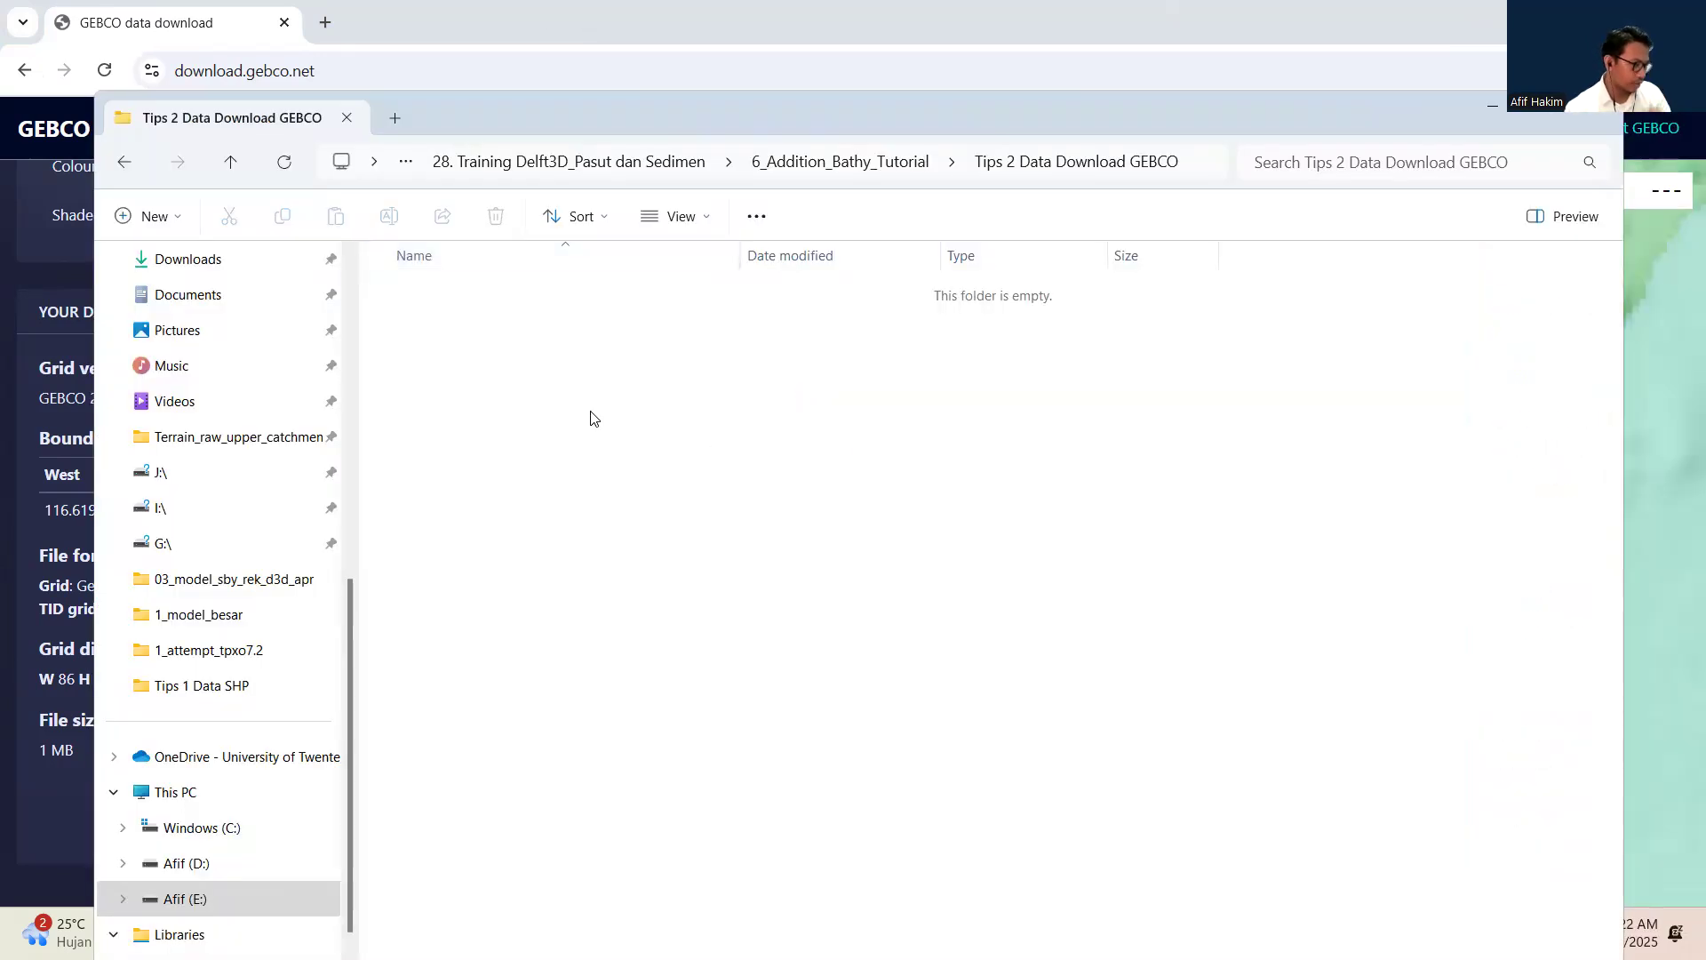
Extract GEBCO_06_Jul_2025_de8b9c952514.zip within the Tips 2 Data Download GEBCO folder.
left_click(496, 291)
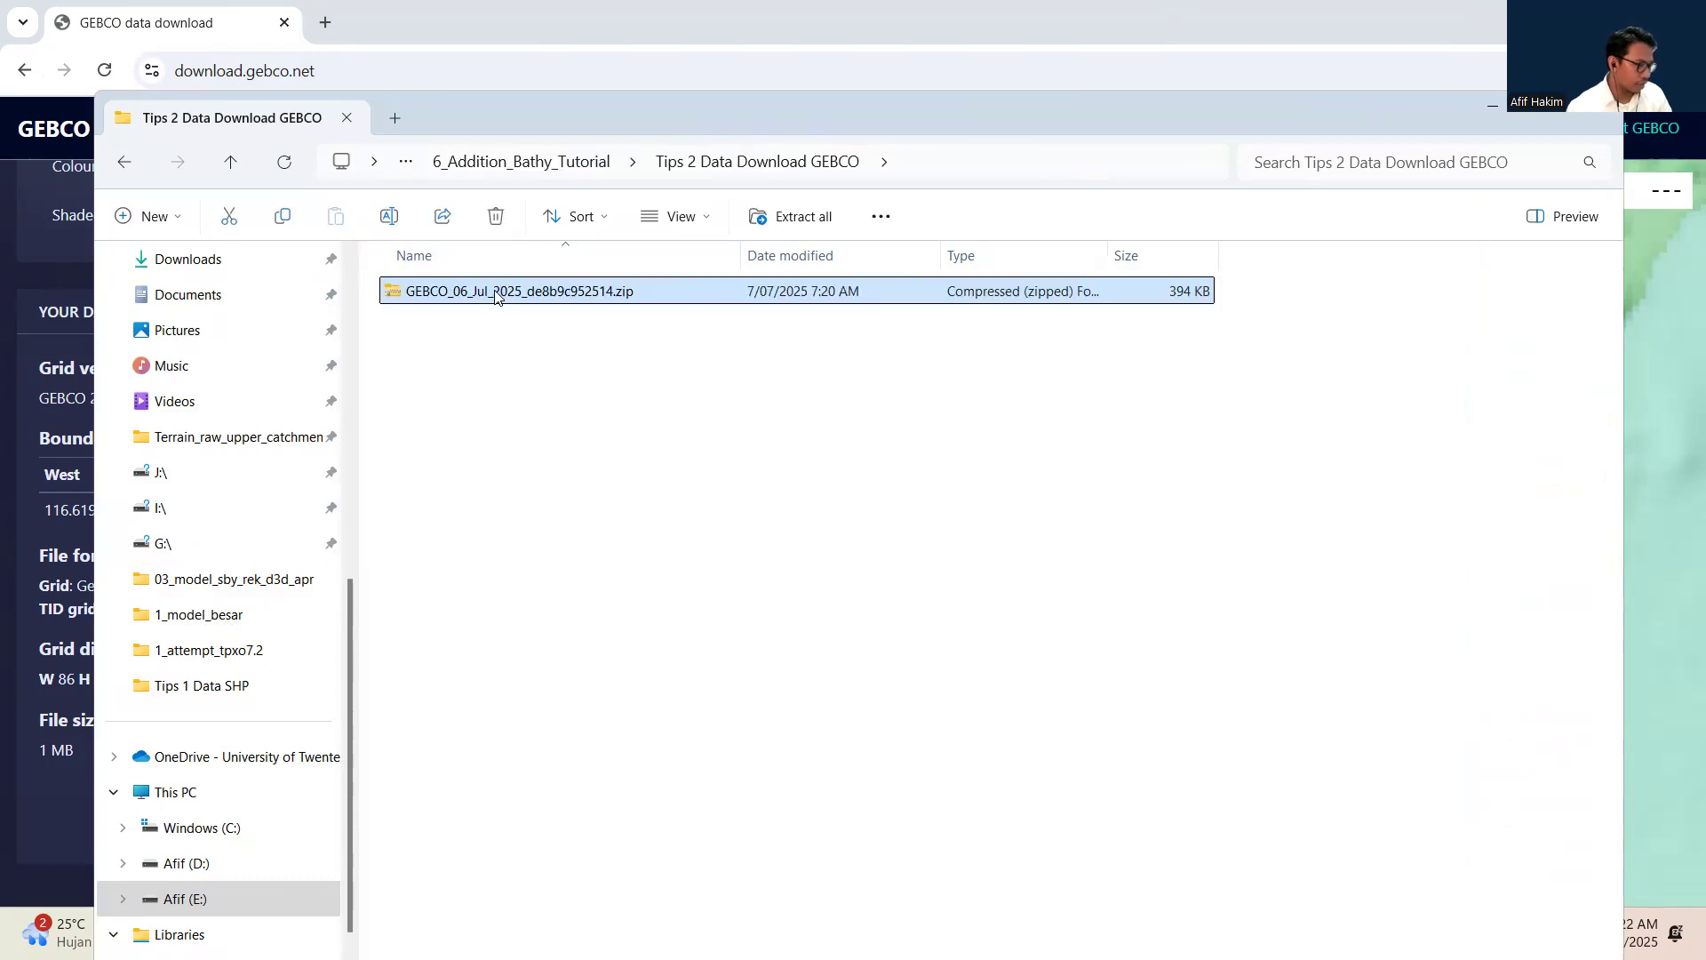
right_click(496, 294)
left_click(556, 370)
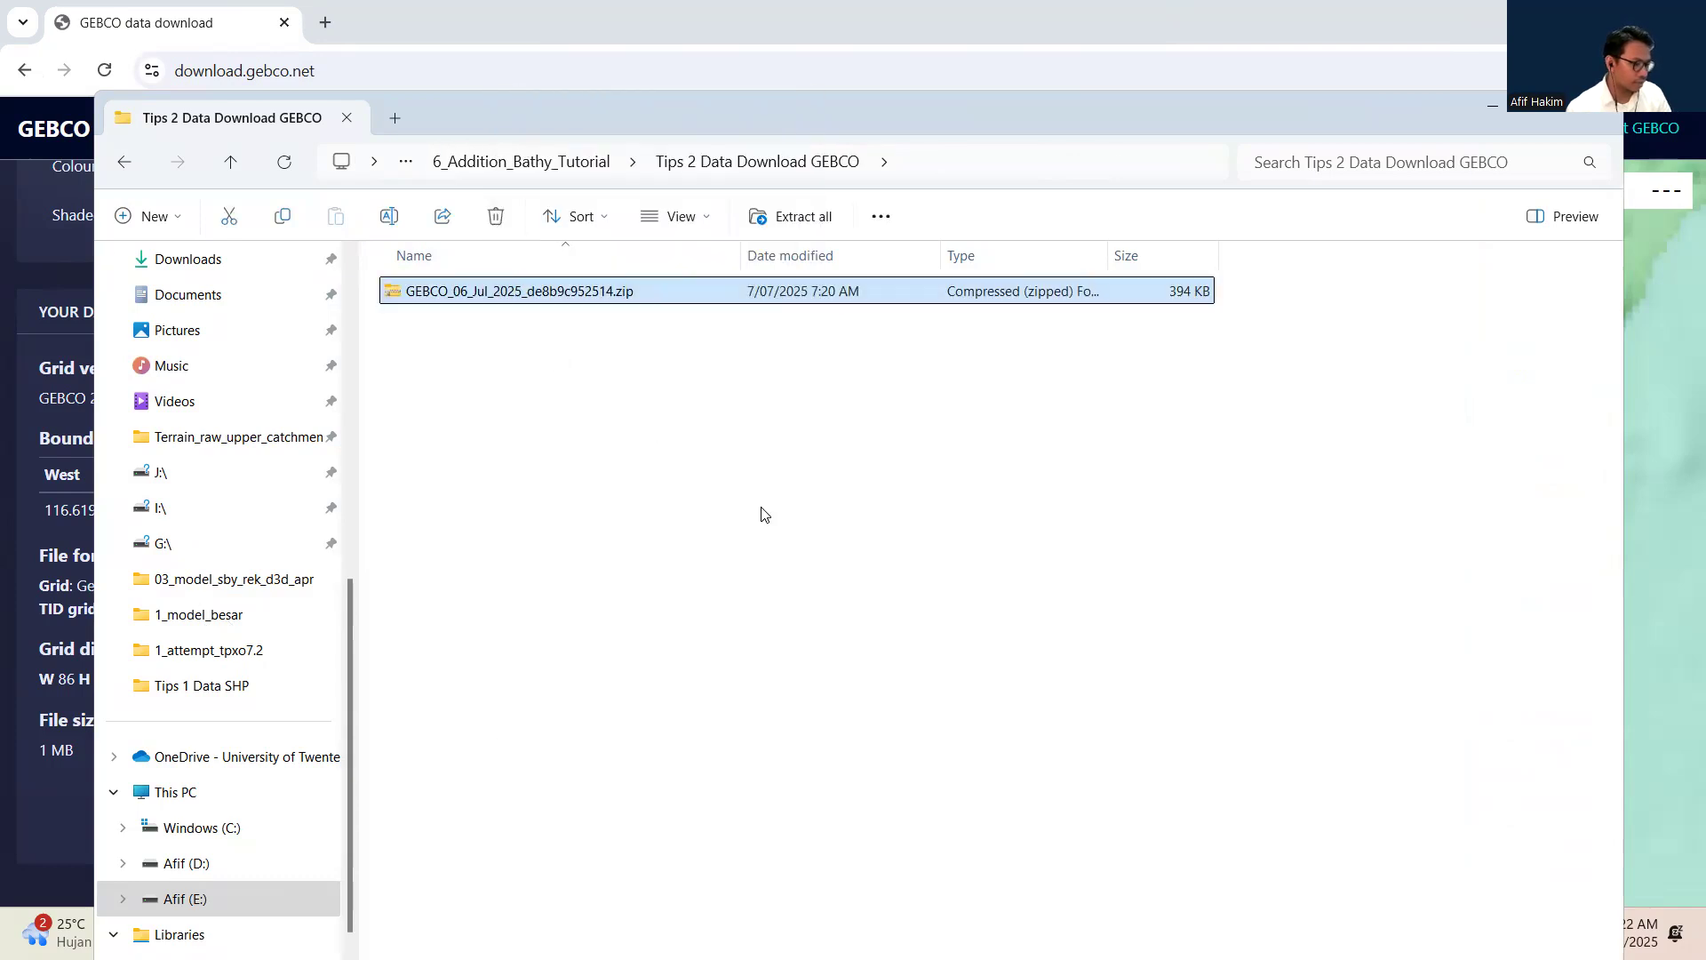
left_click(1005, 690)
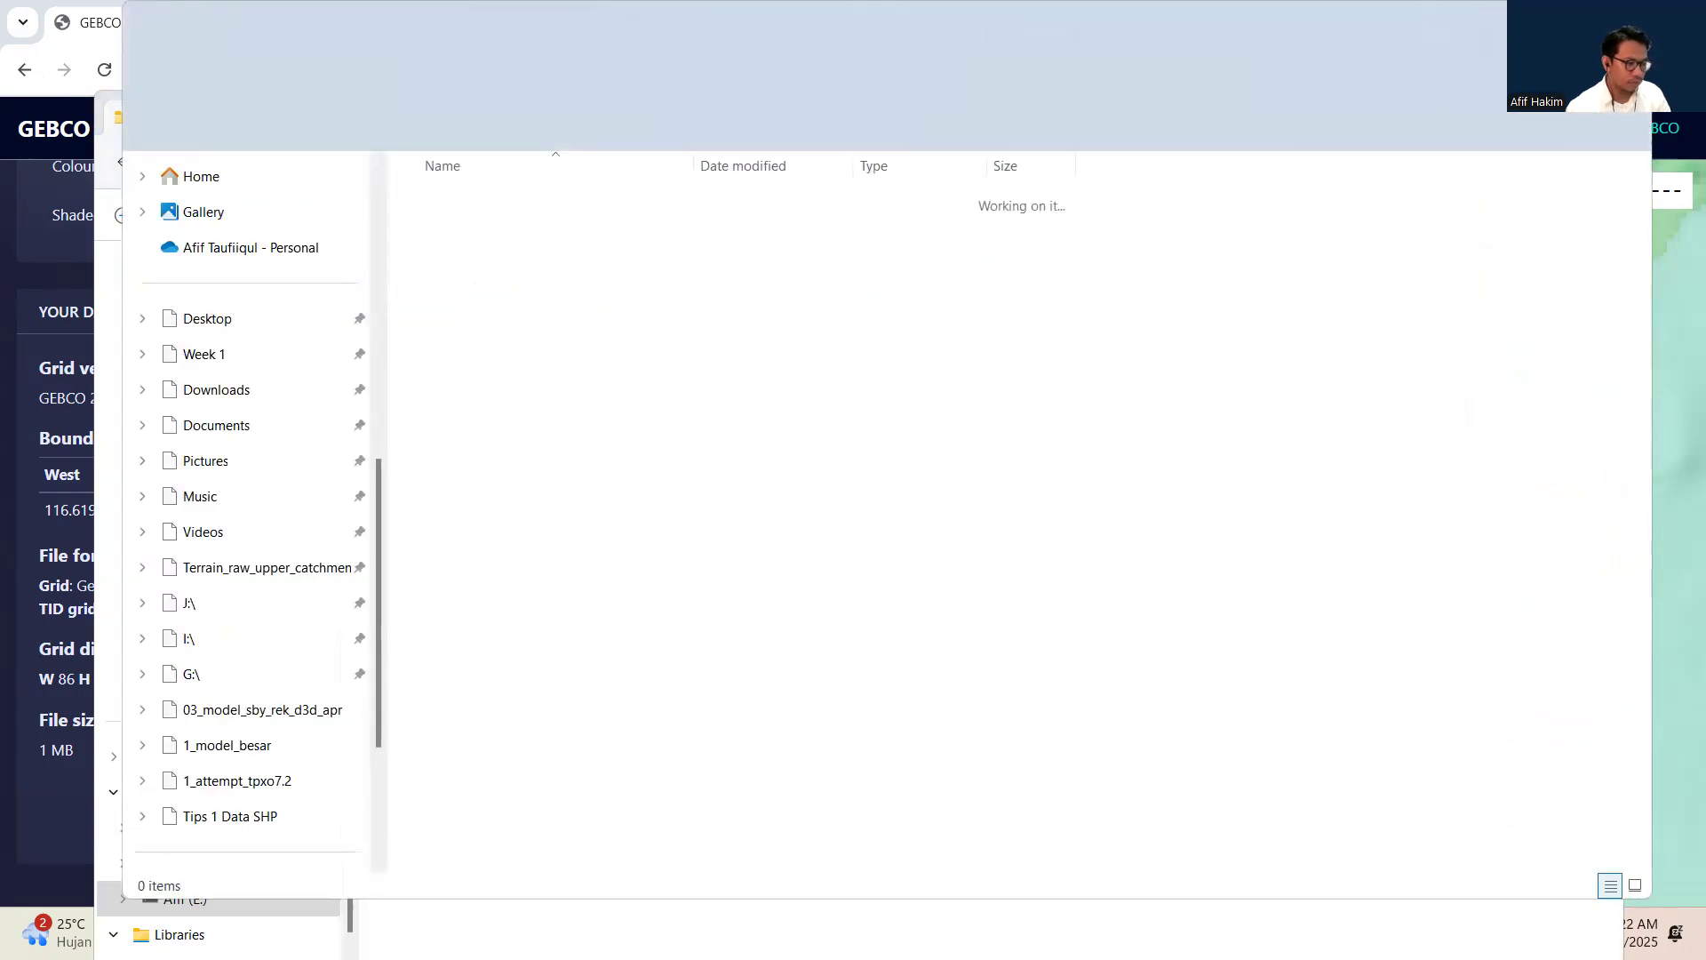
Open the extracted GEBCO folder down to its inner subfolder and select the gebco_2024 TIF file.
left_click(457, 292)
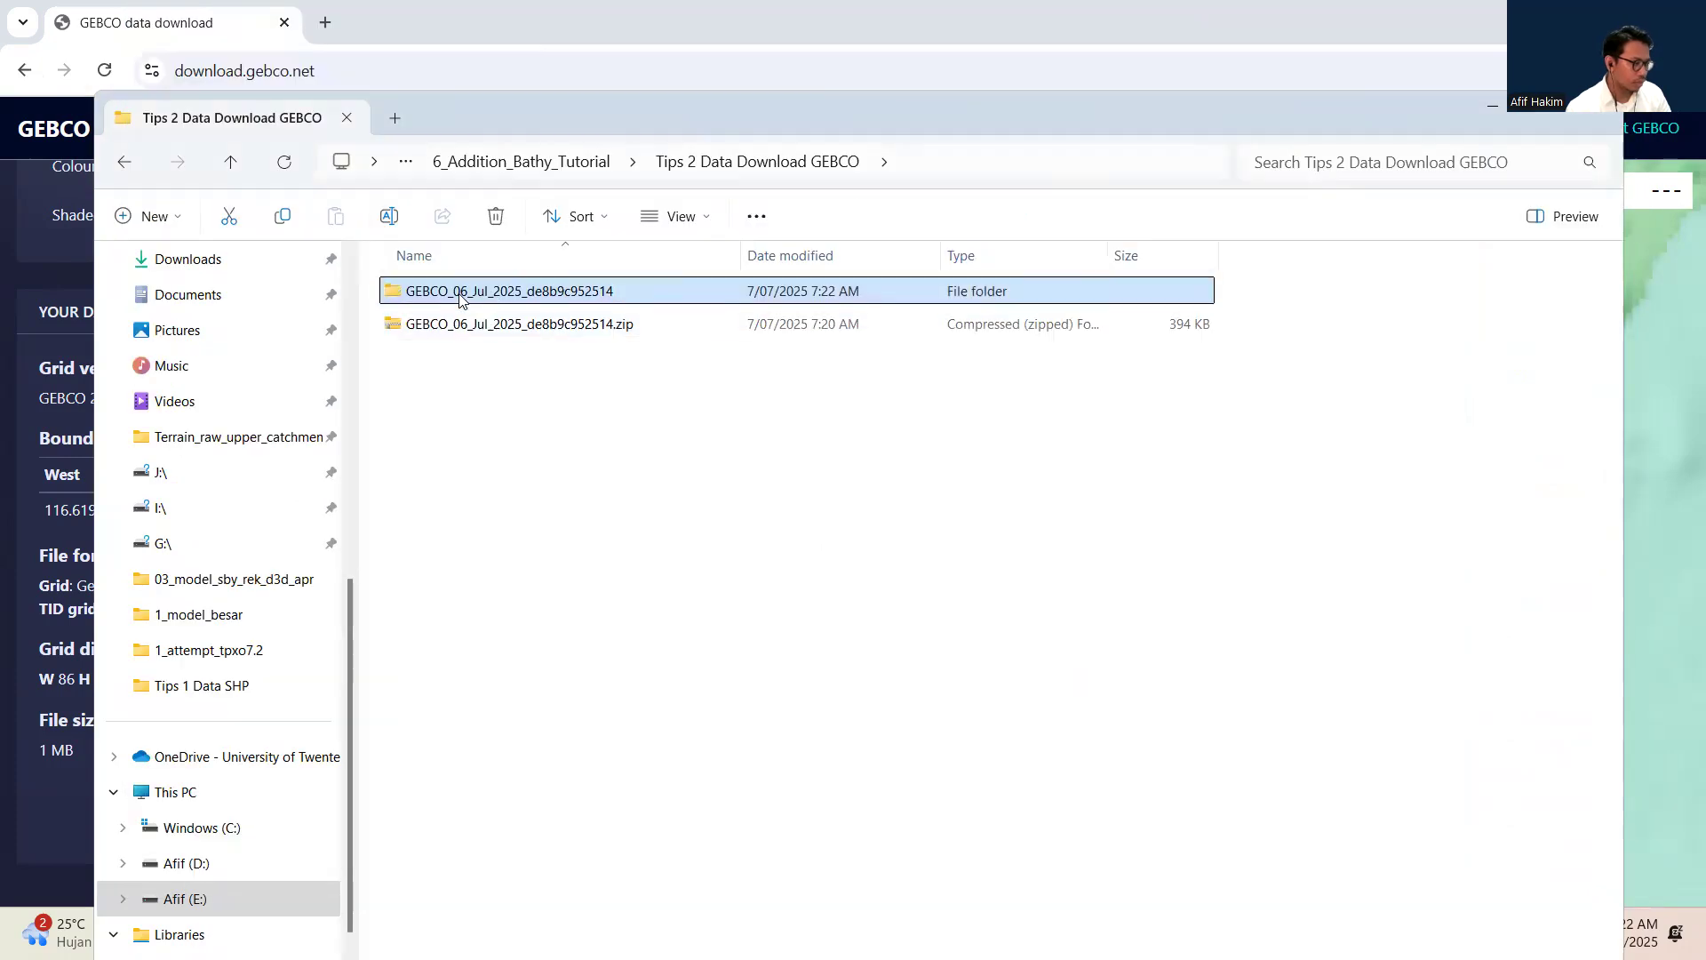
double_click(457, 292)
double_click(454, 300)
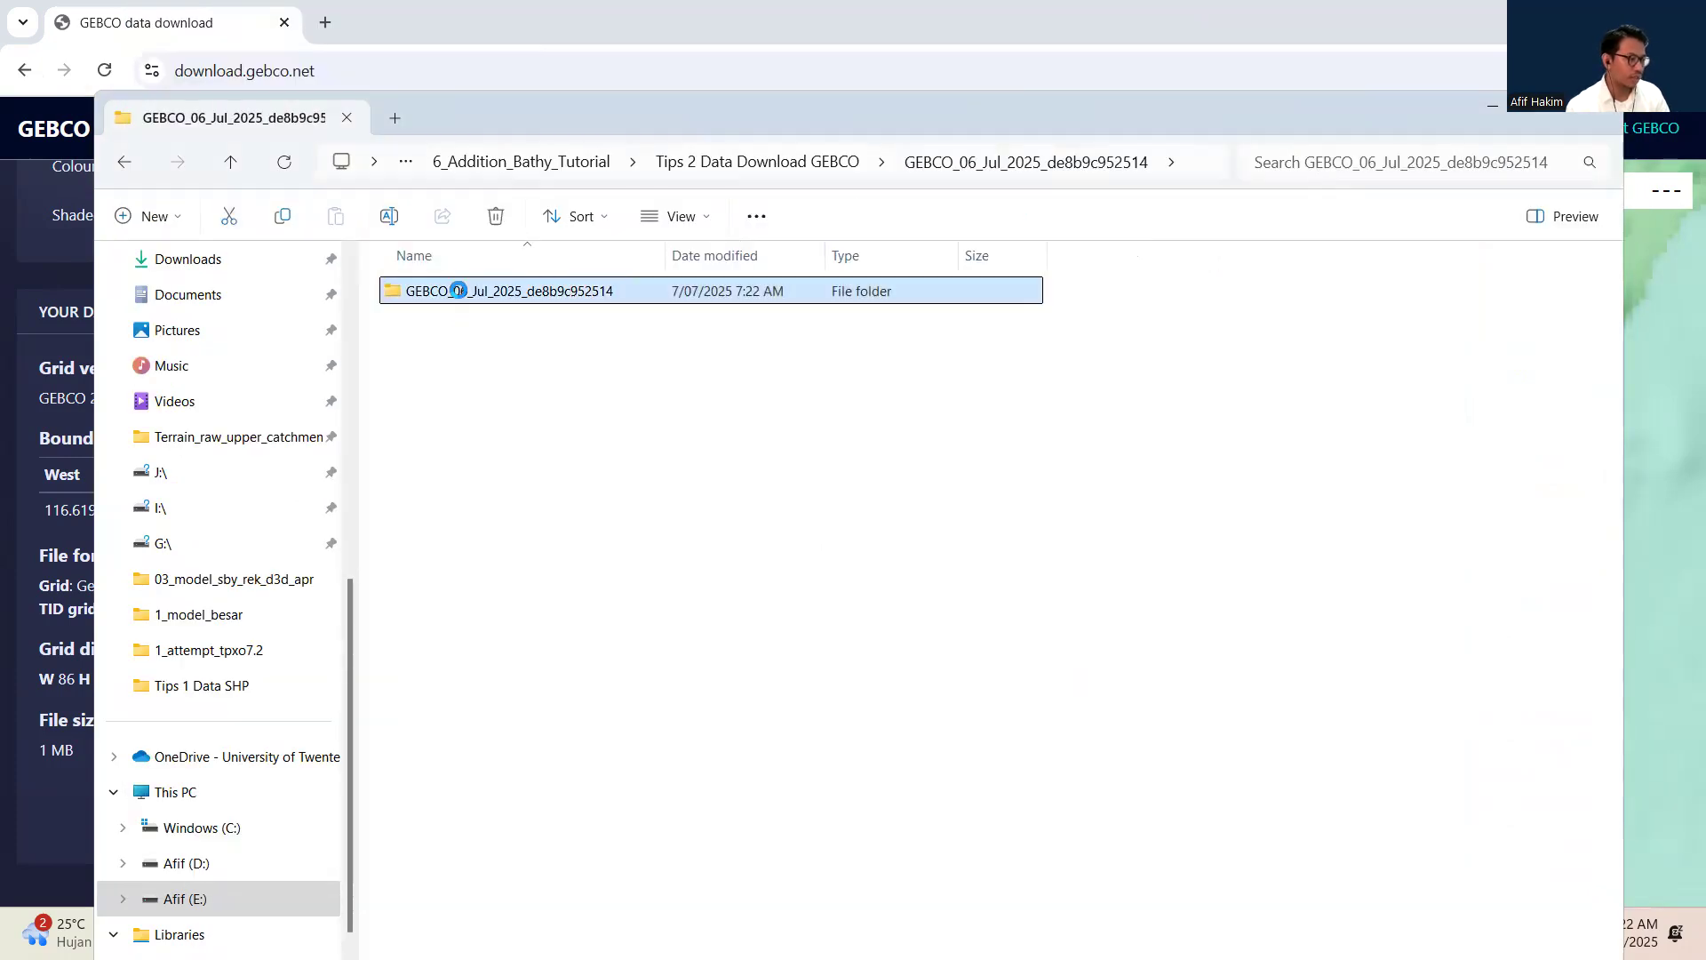
left_click(481, 296)
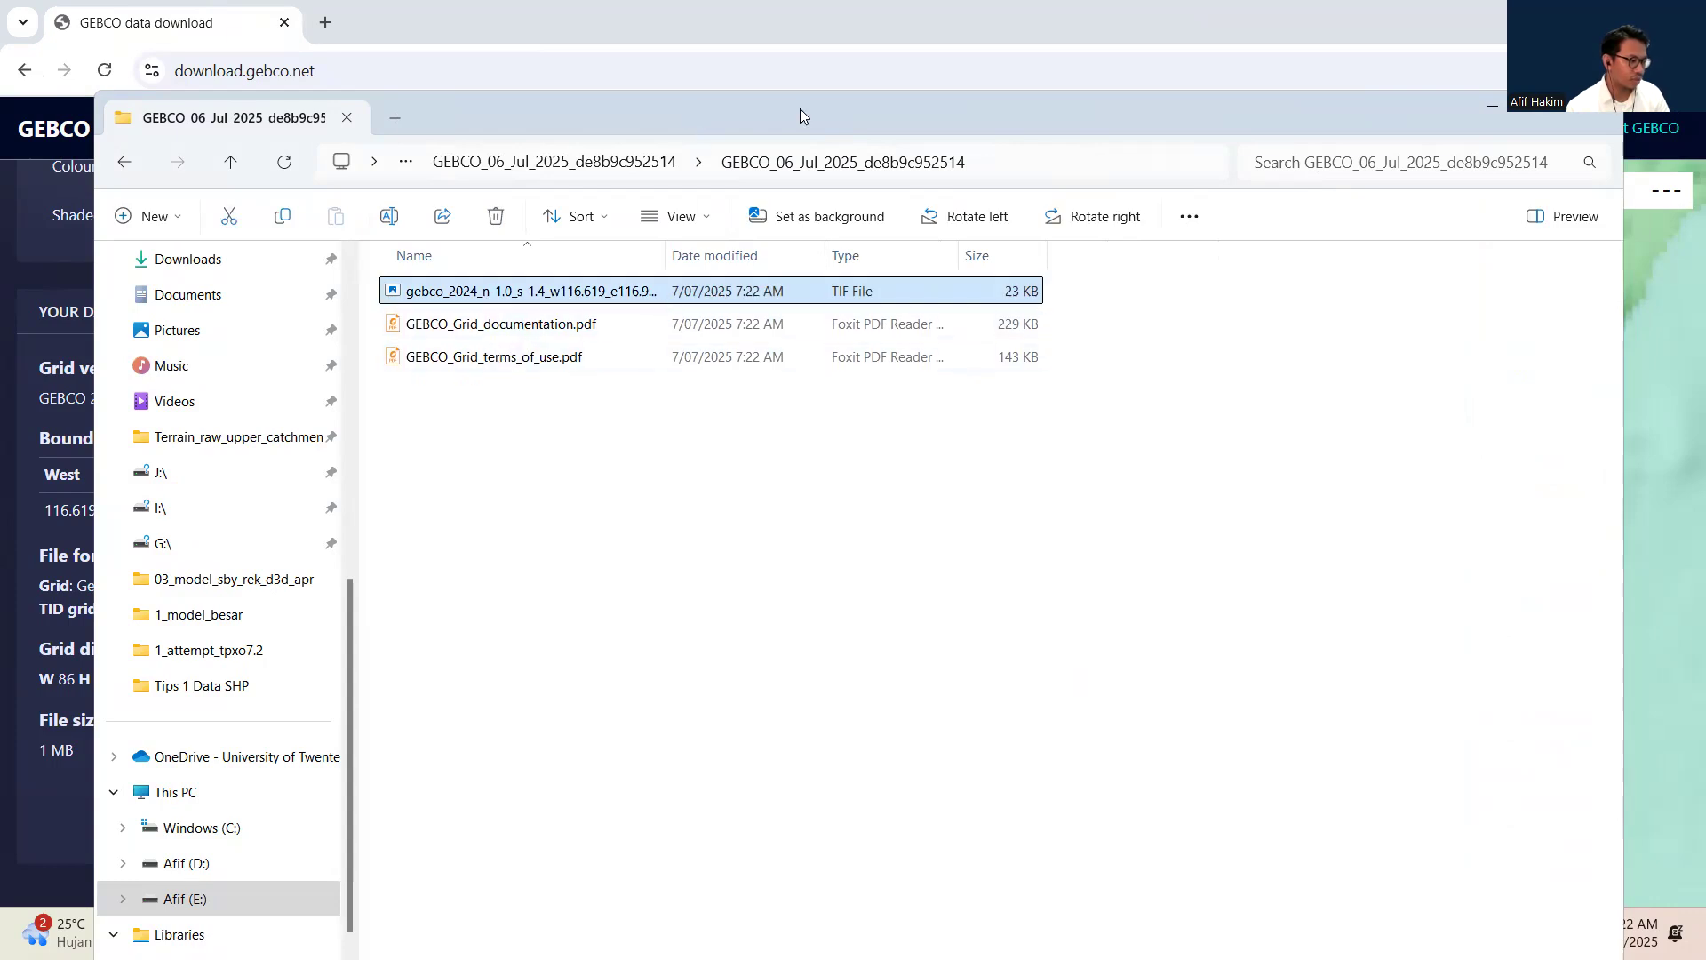
Switch to Global Mapper and load the gebco_2024 TIF file from File Explorer as elevation data.
left_click_drag(800, 108, 800, 0)
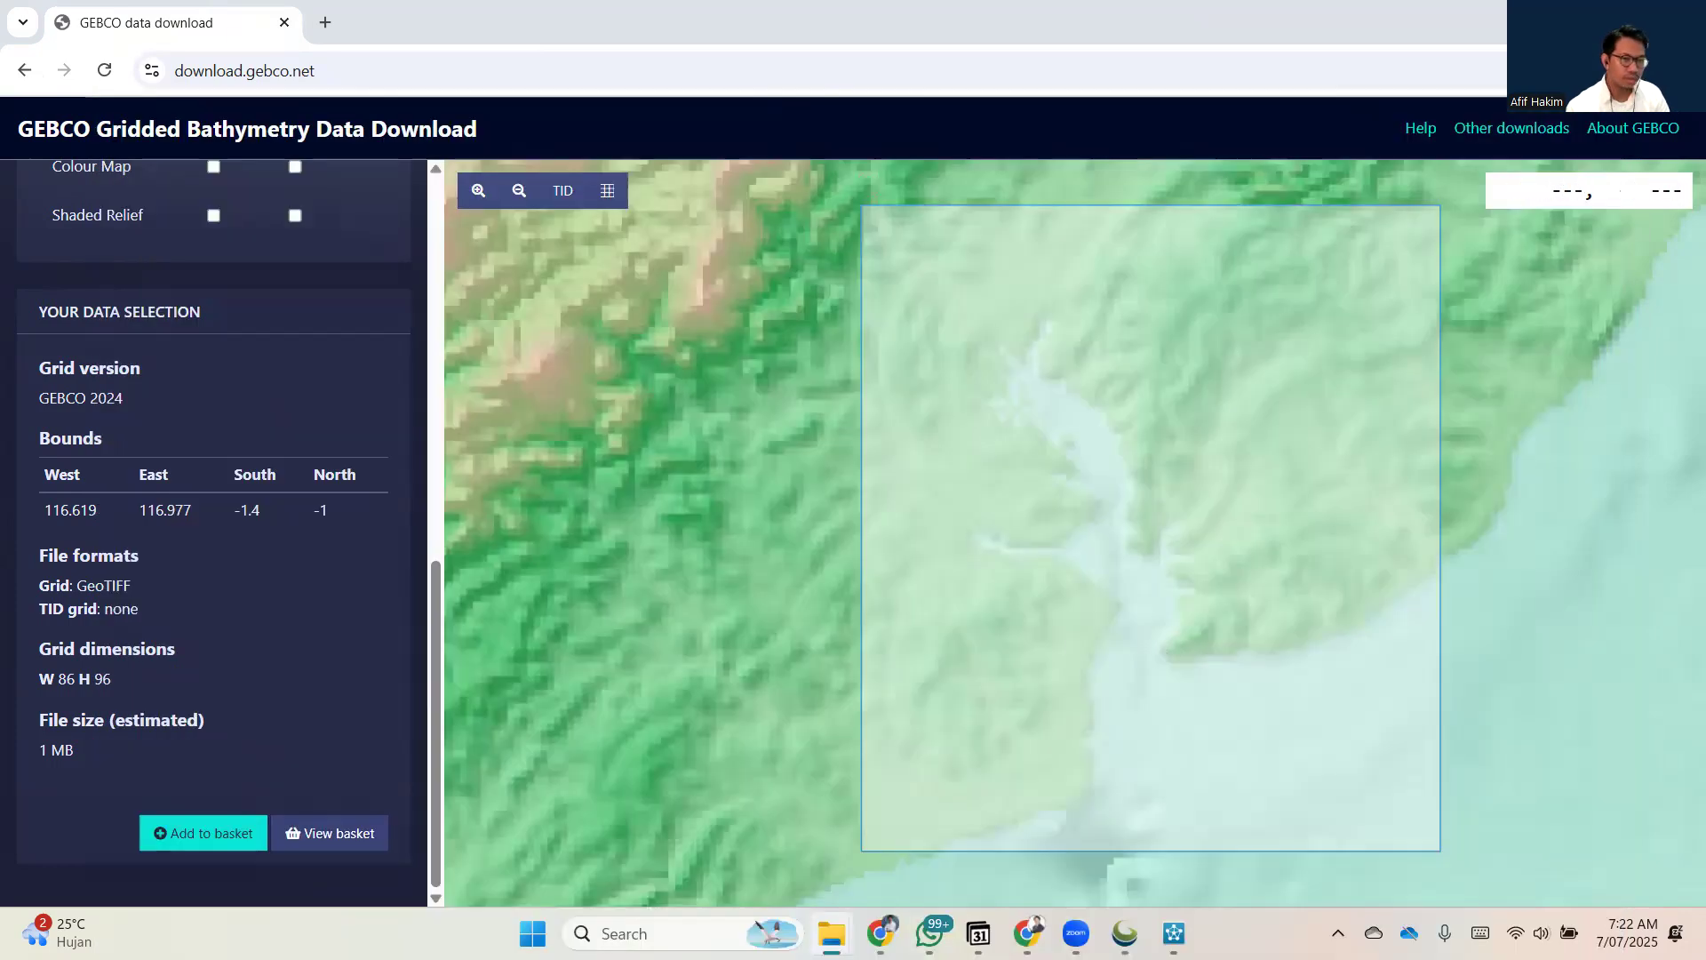
left_click(1123, 932)
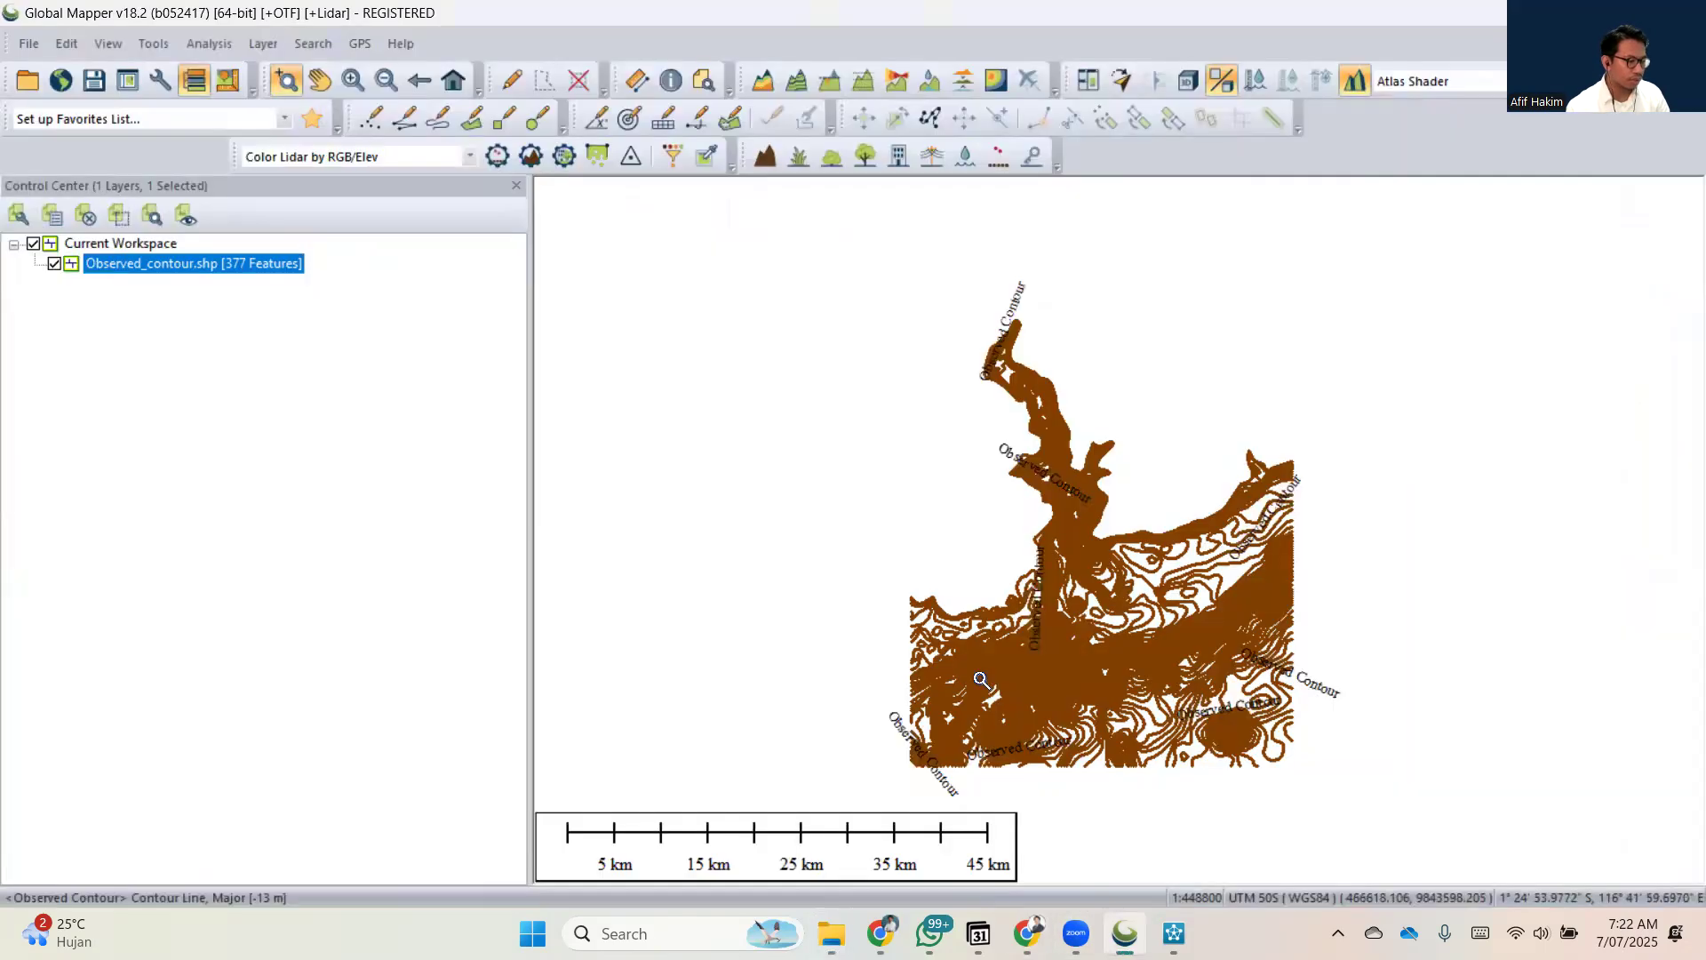
left_click_drag(1705, 217, 819, 129)
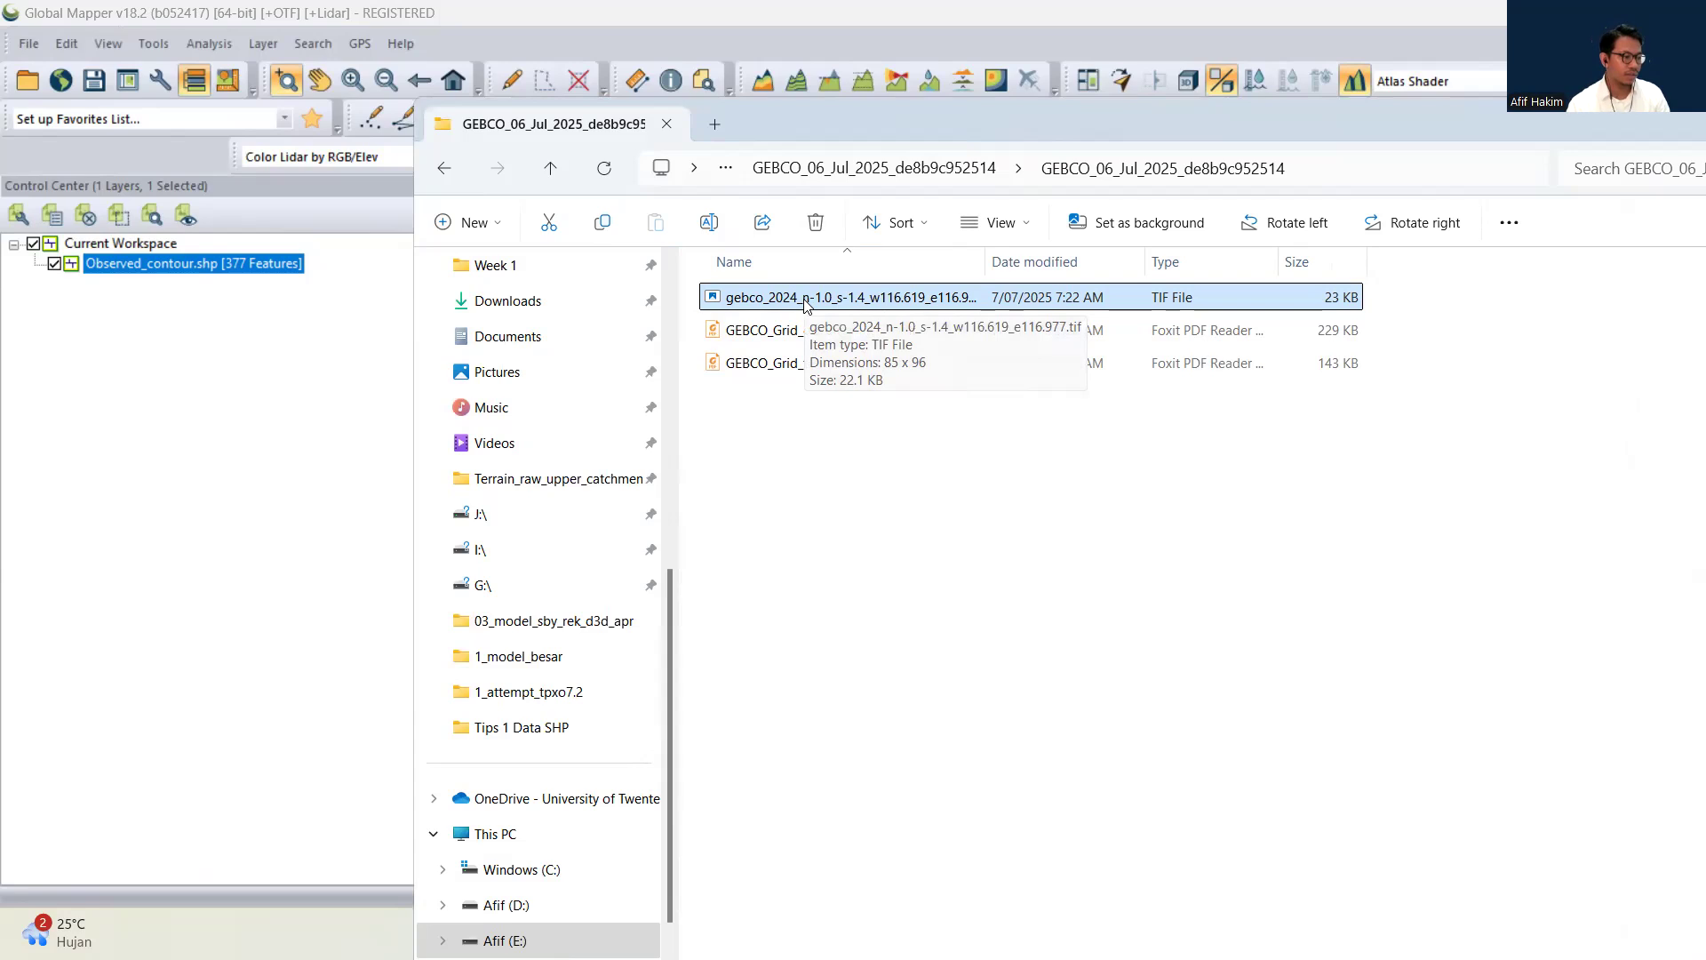
left_click_drag(809, 302, 291, 383)
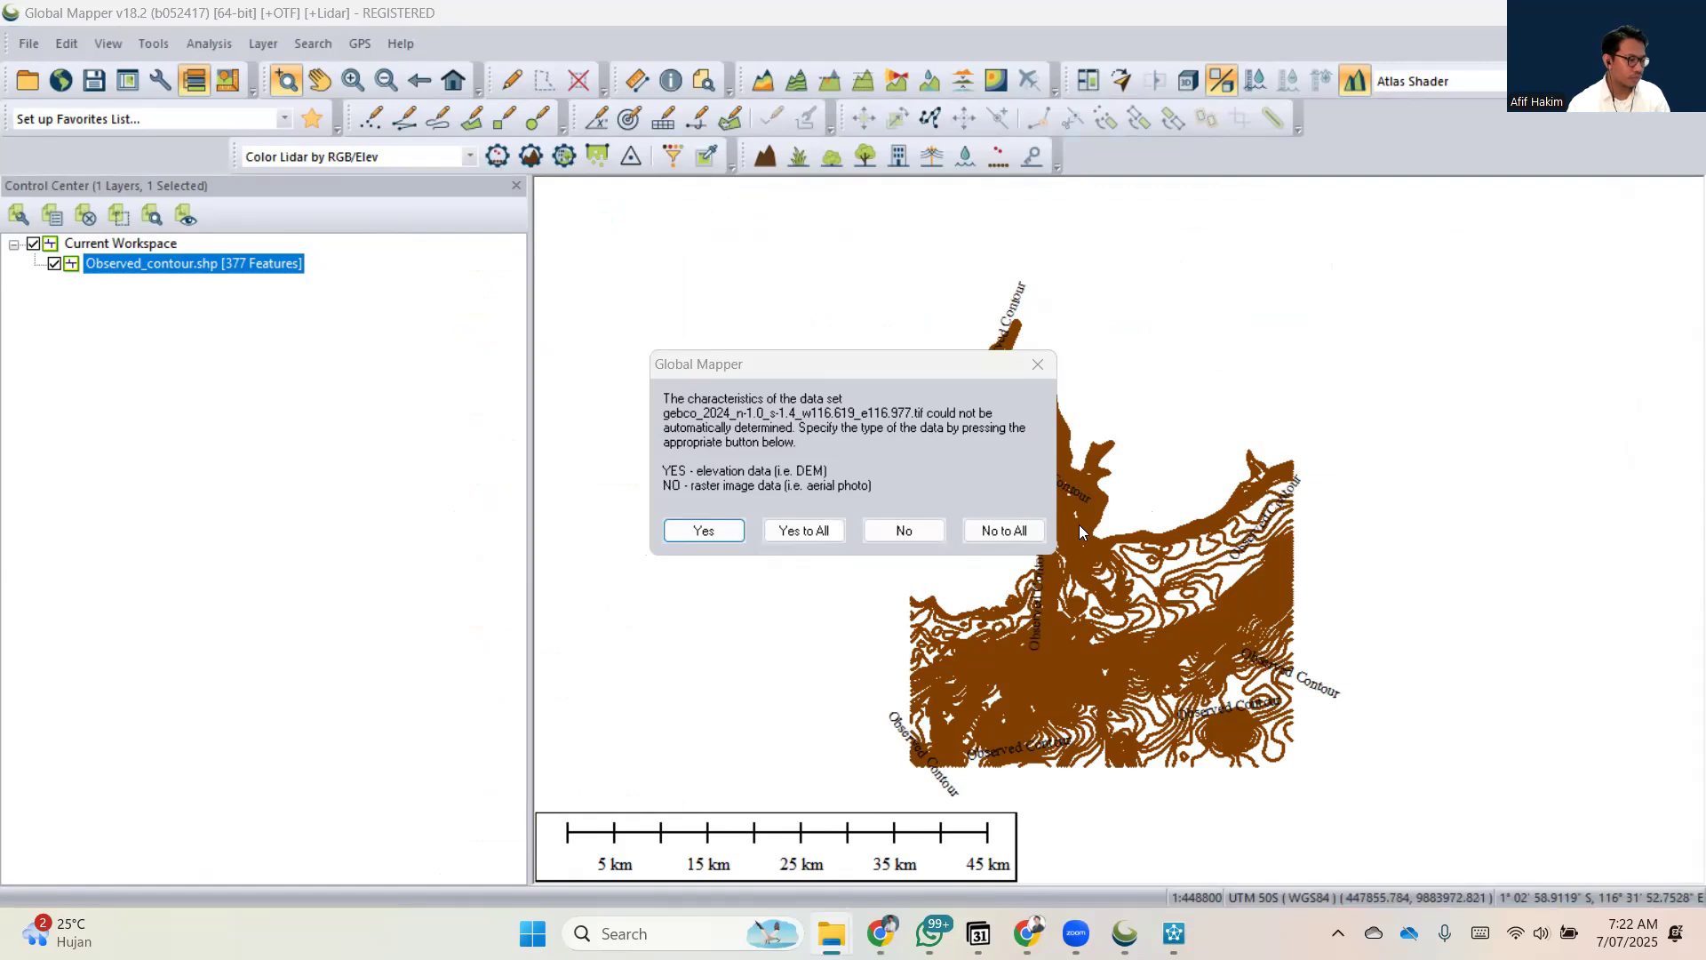
left_click(714, 530)
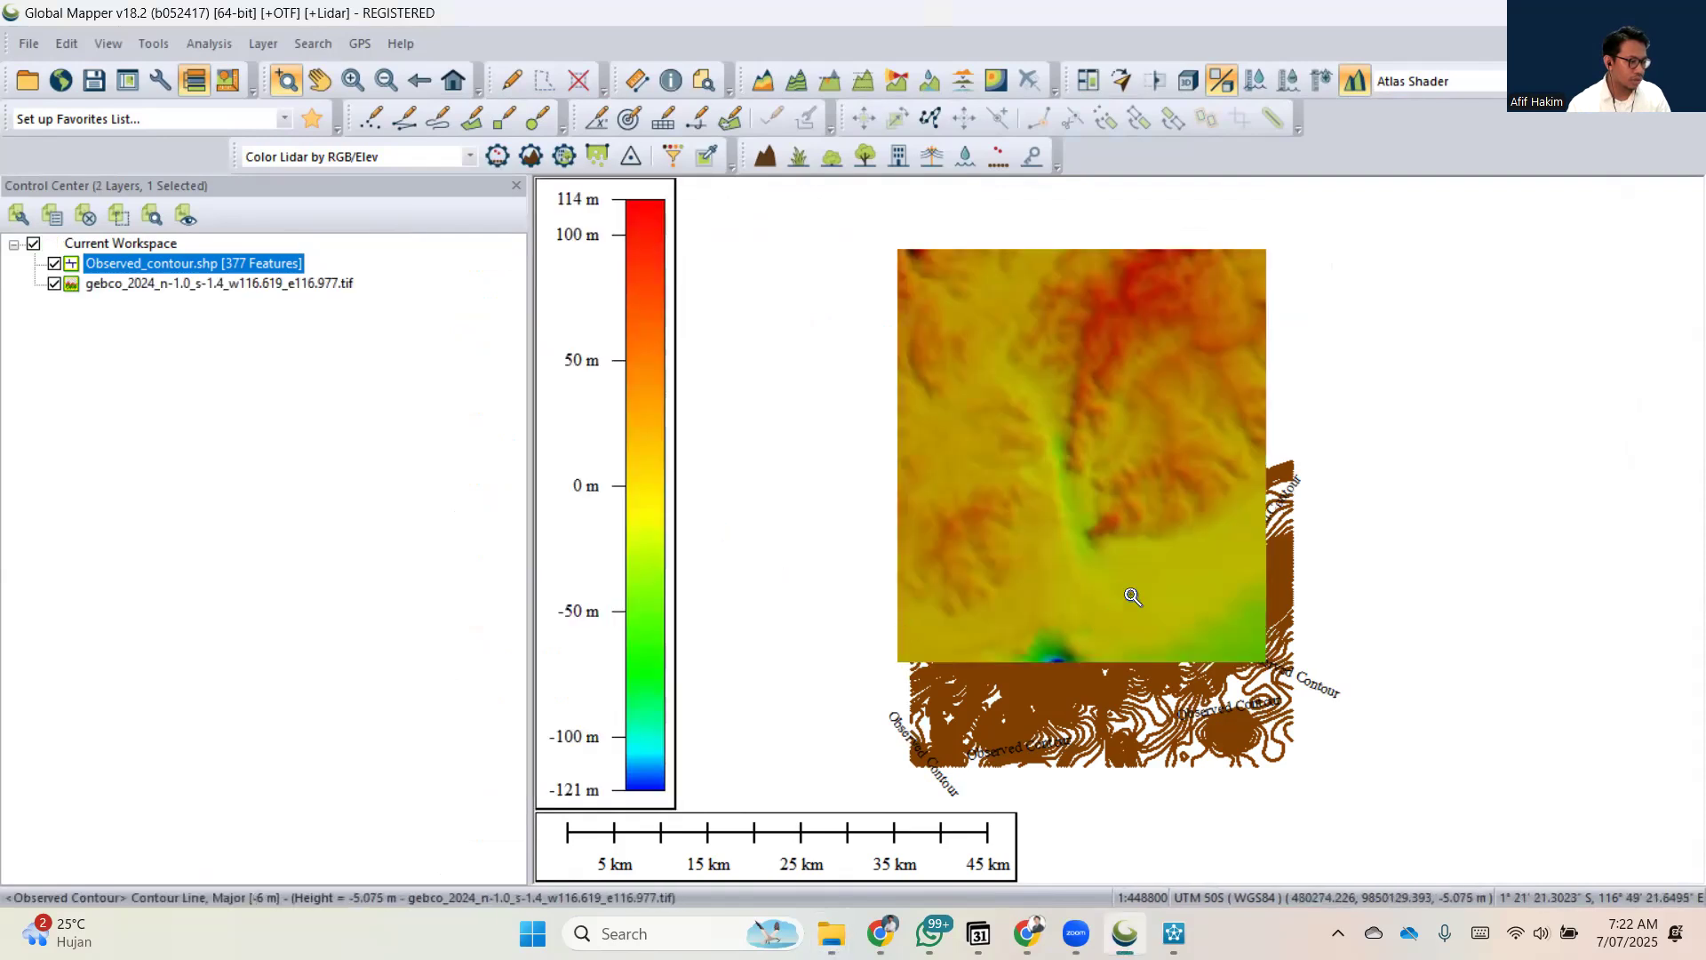
Hide the Observed_contour.shp layer, then check the workspace projection, zone and datum settings with the GEBCO layer selected.
left_click_drag(1117, 523, 1103, 570)
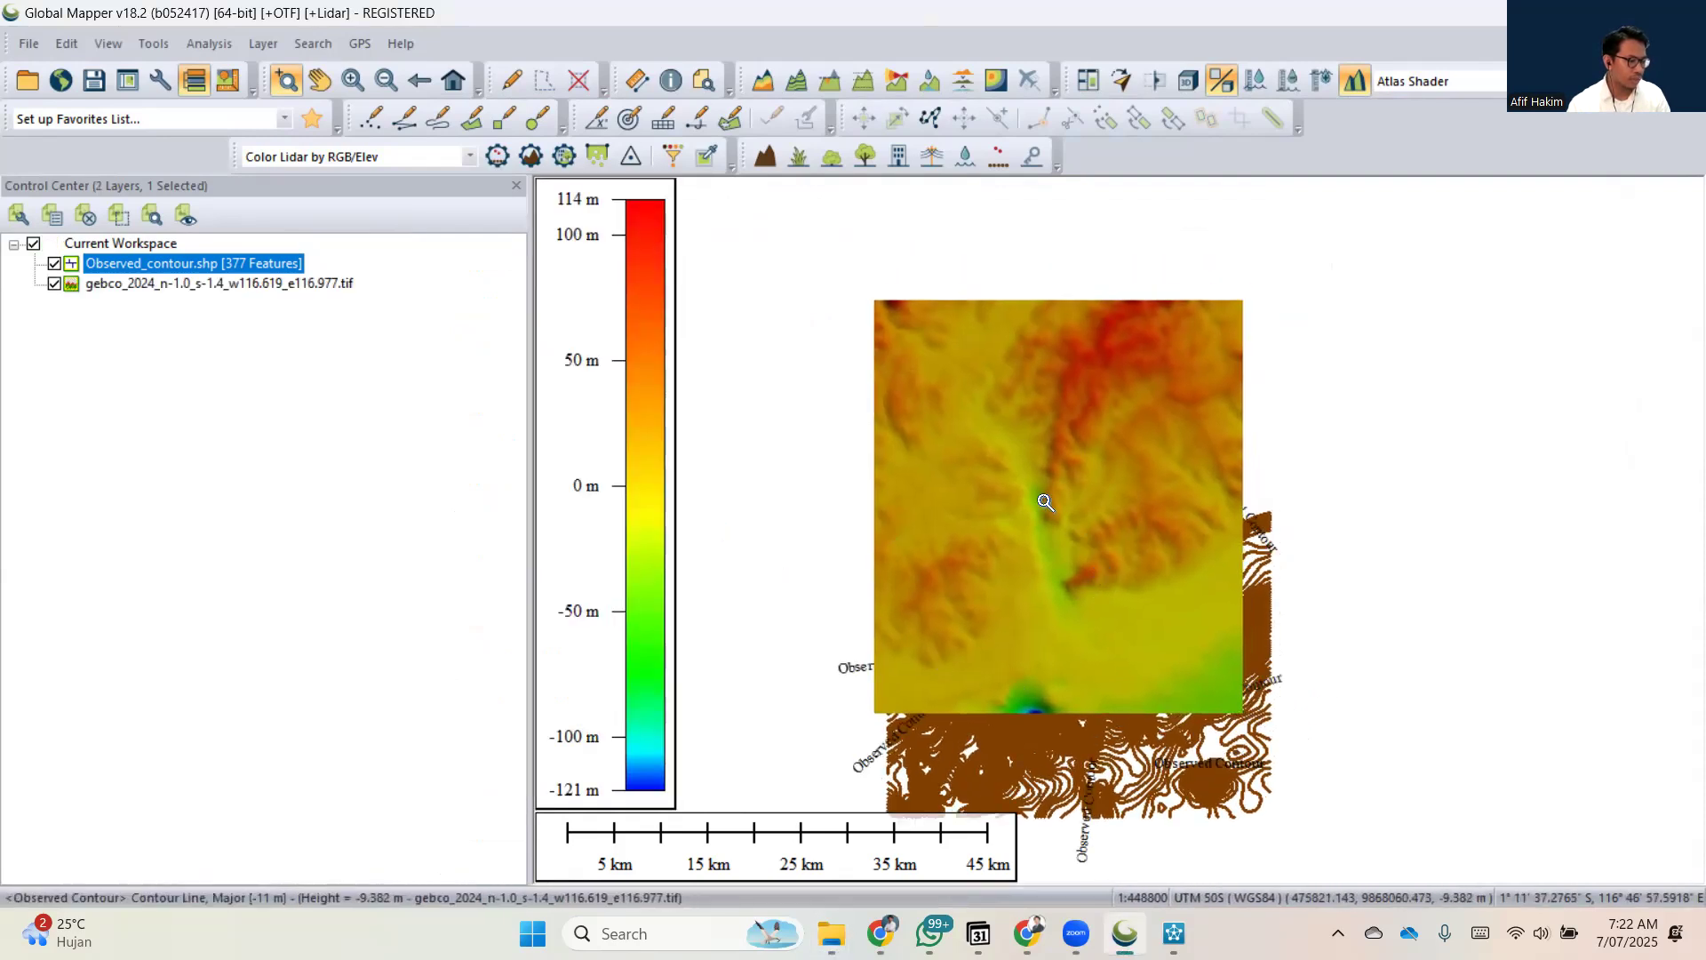
left_click(54, 264)
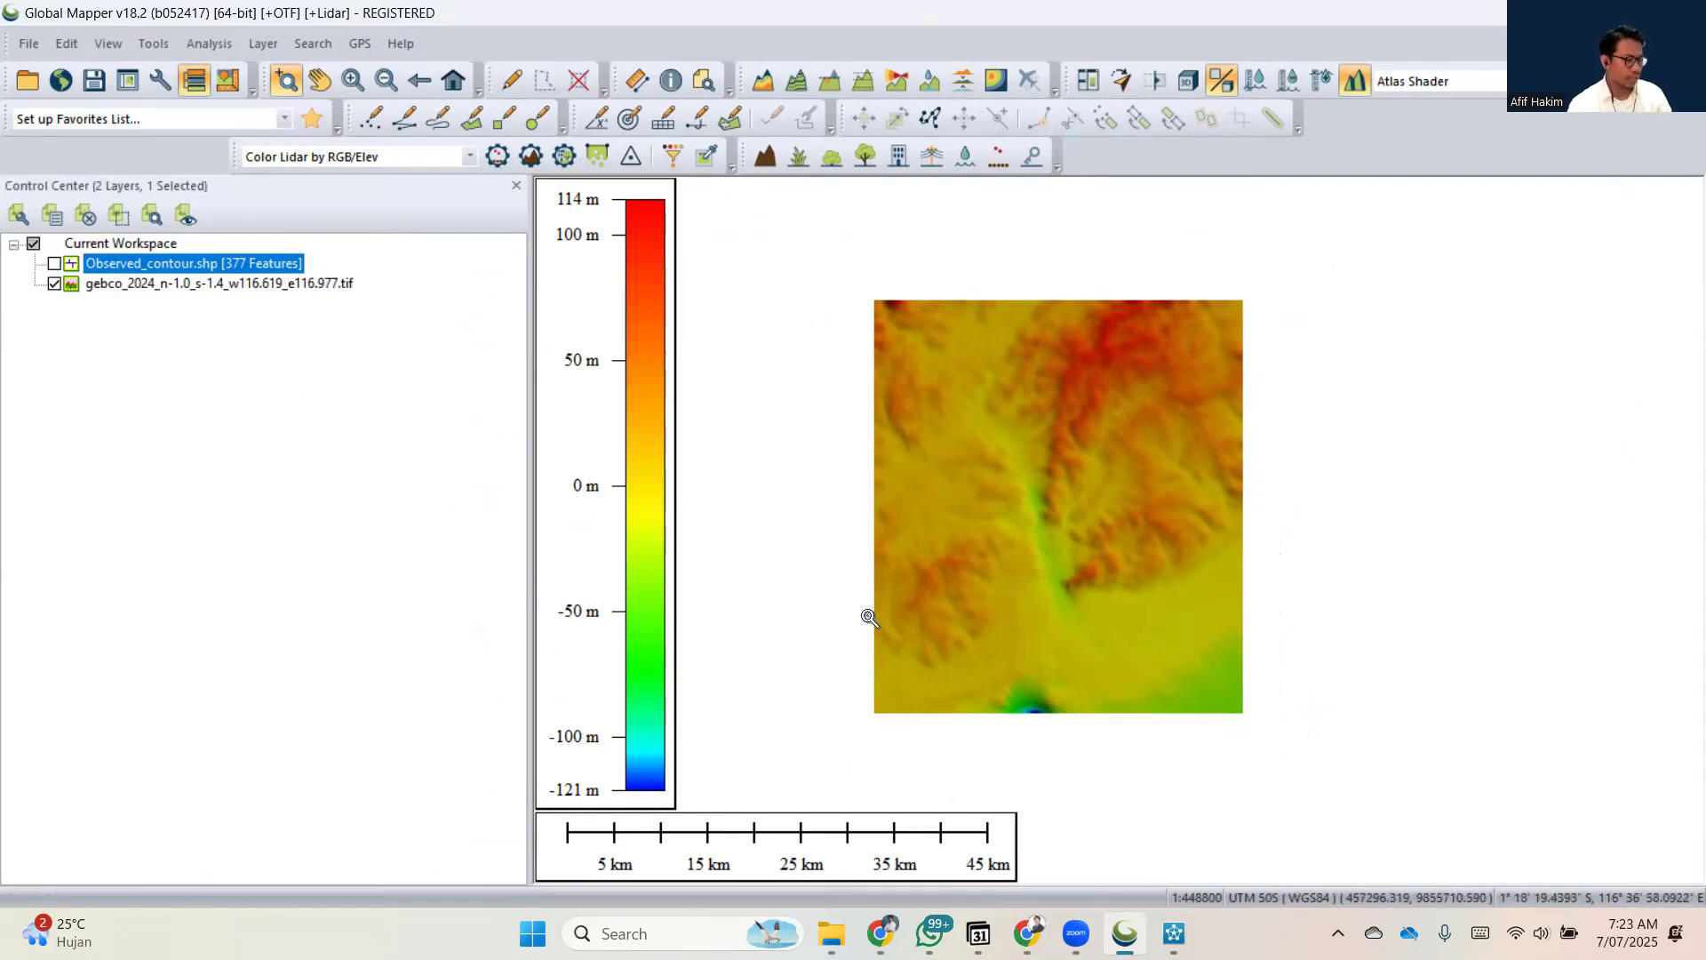
left_click(158, 290)
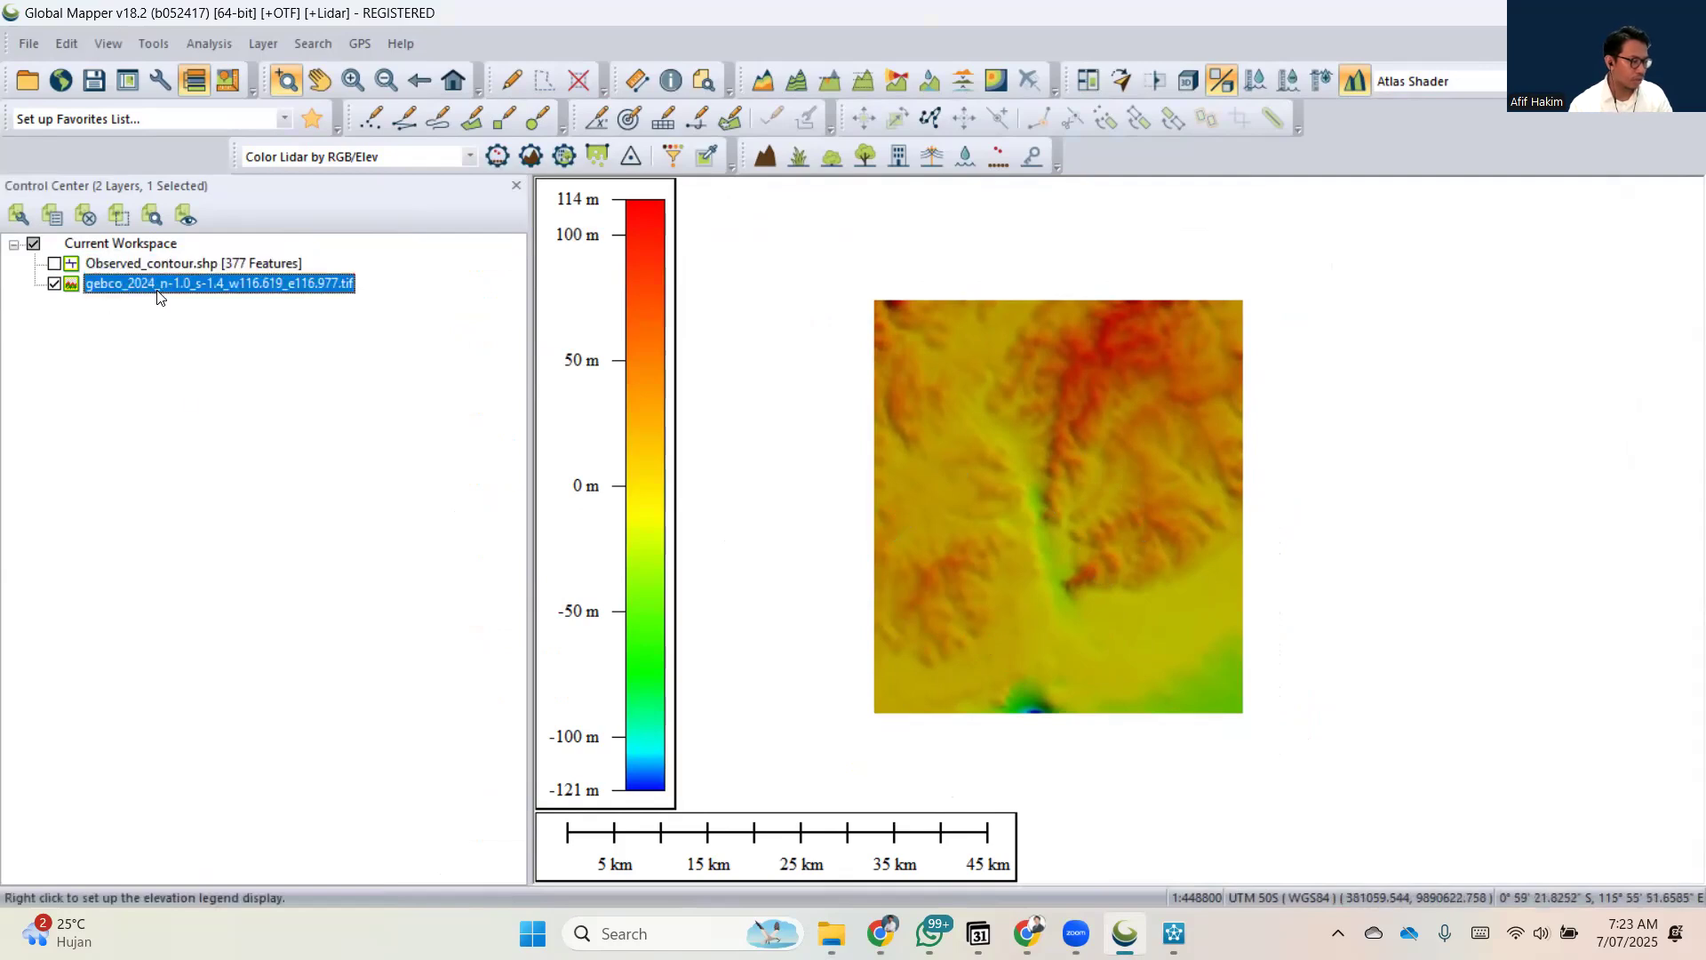
left_click(156, 78)
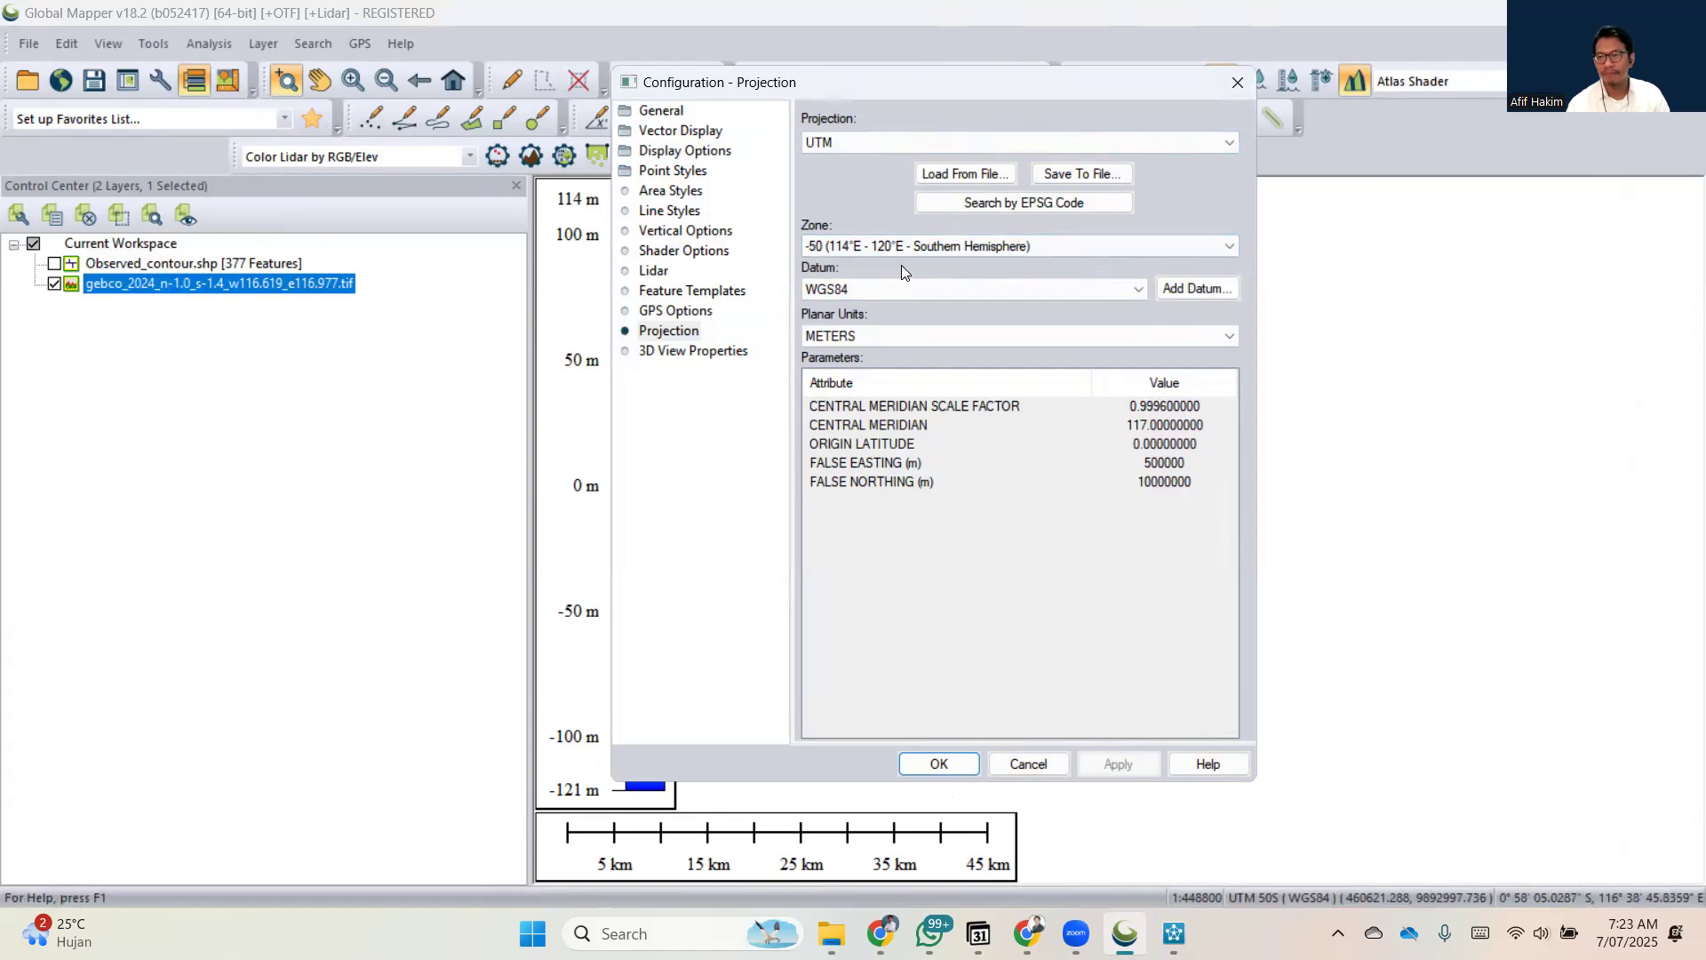
left_click(940, 763)
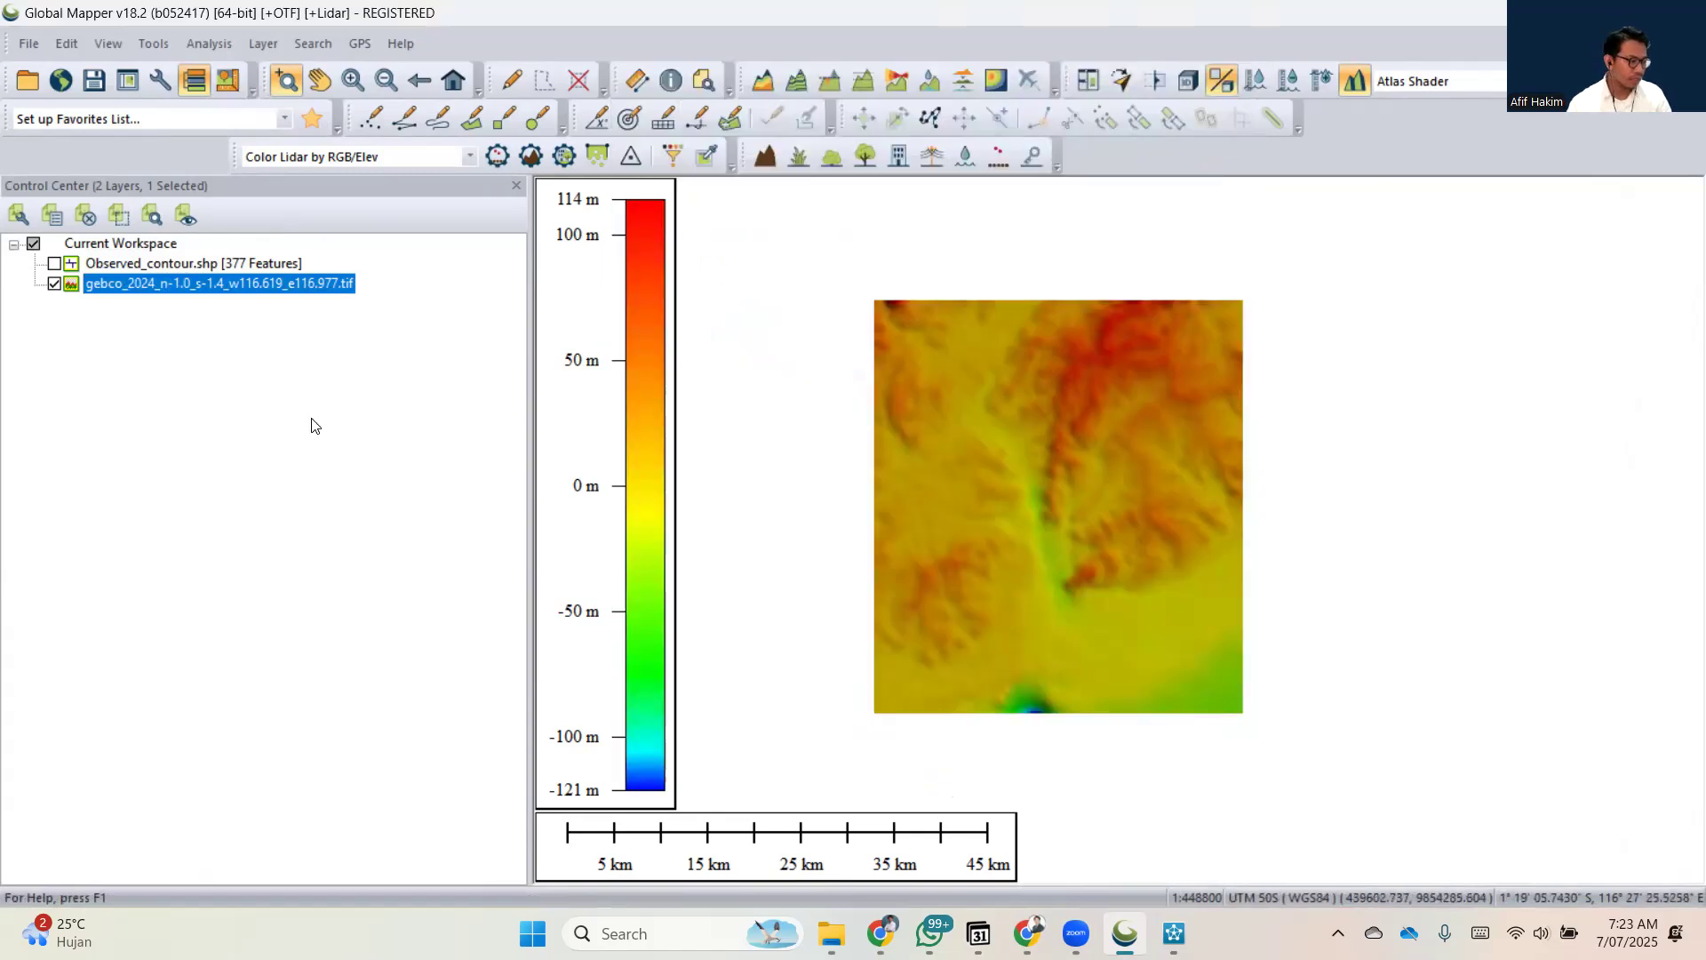
Start exporting the gebco_2024 layer to a new file in XYZ Grid format.
right_click(192, 286)
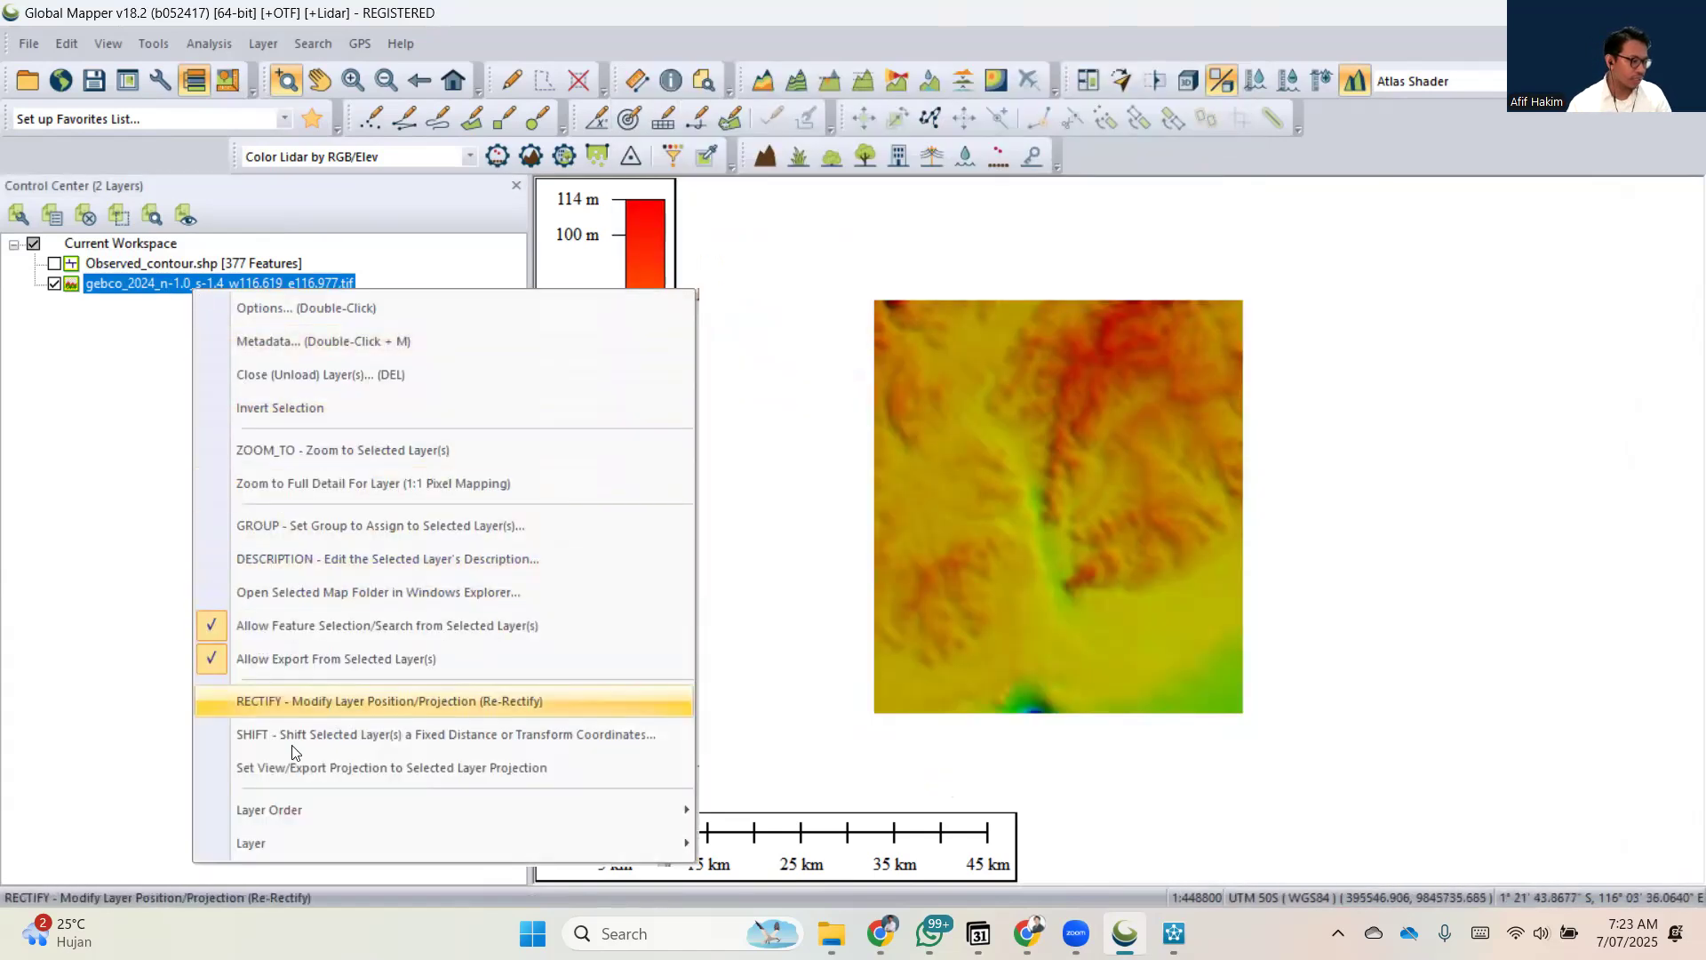
mouse_move(309, 842)
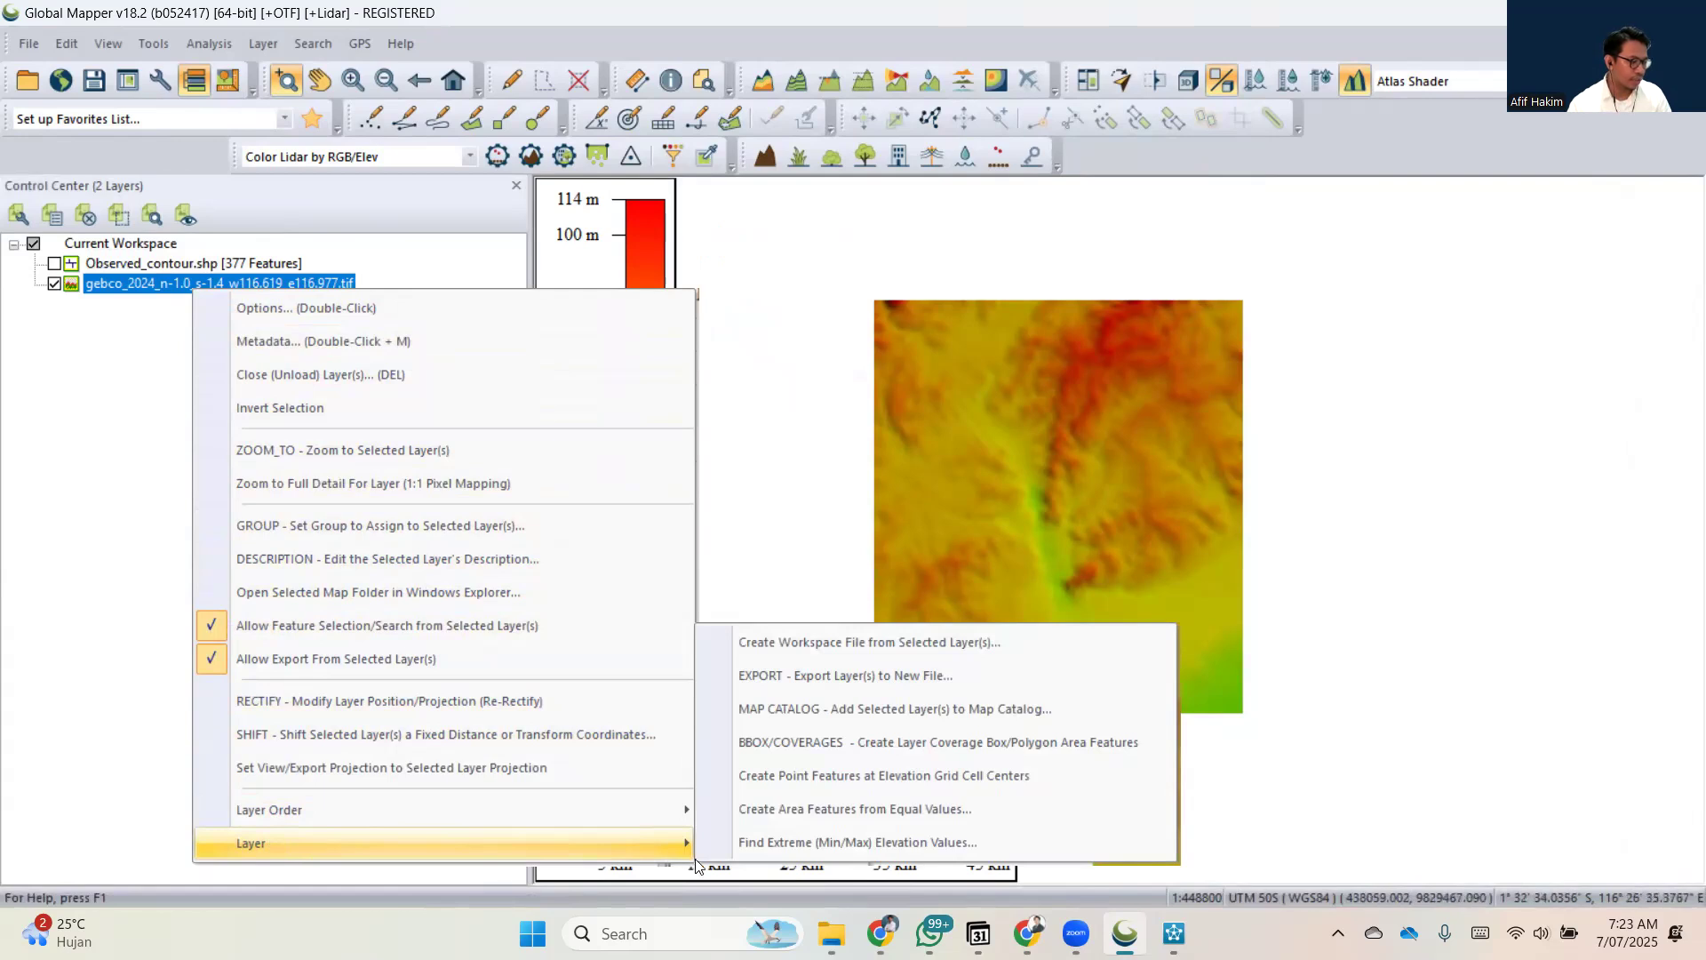
left_click(759, 674)
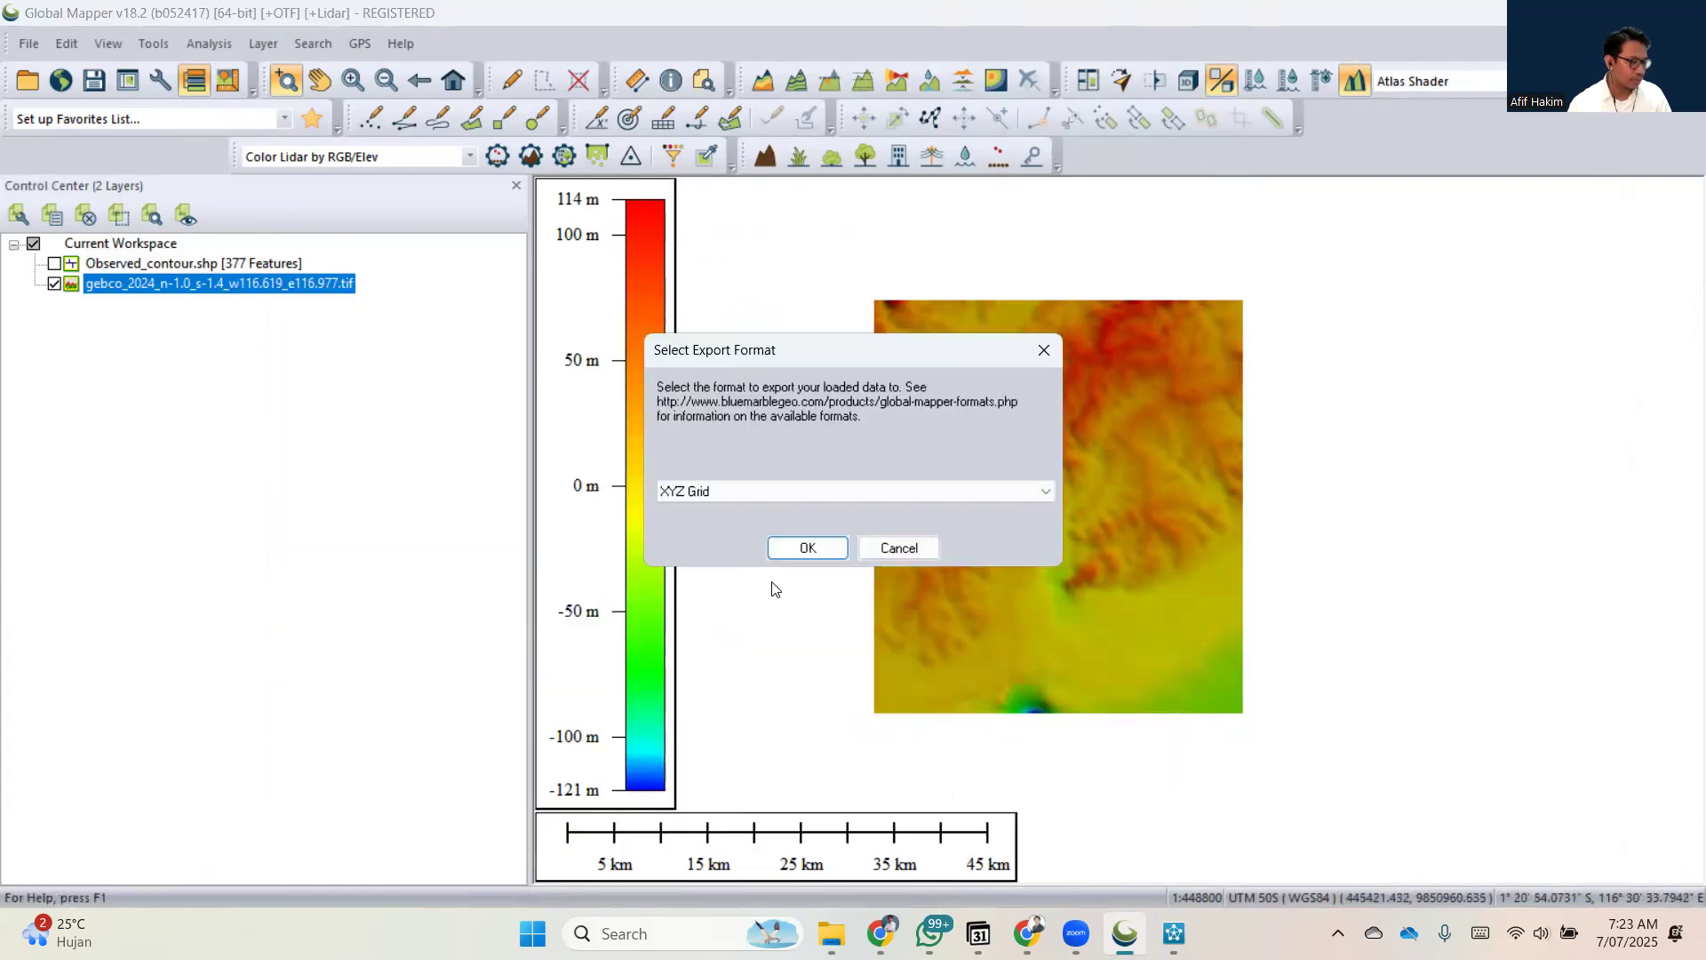
left_click(796, 491)
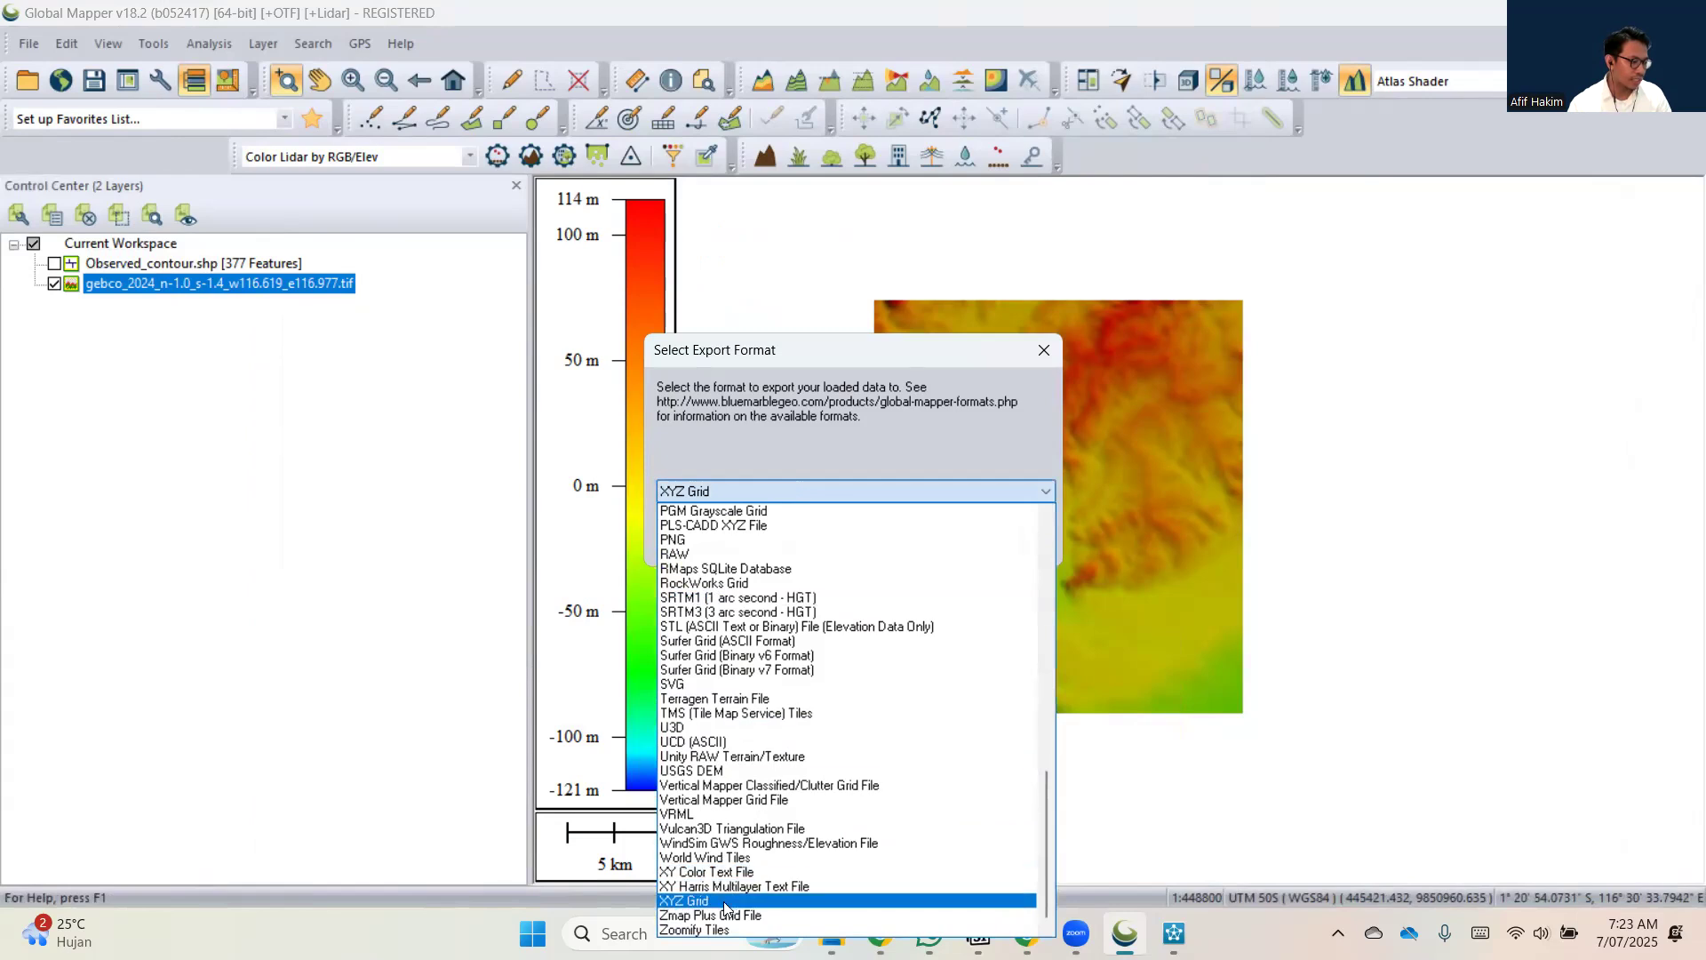
left_click(724, 901)
left_click(829, 549)
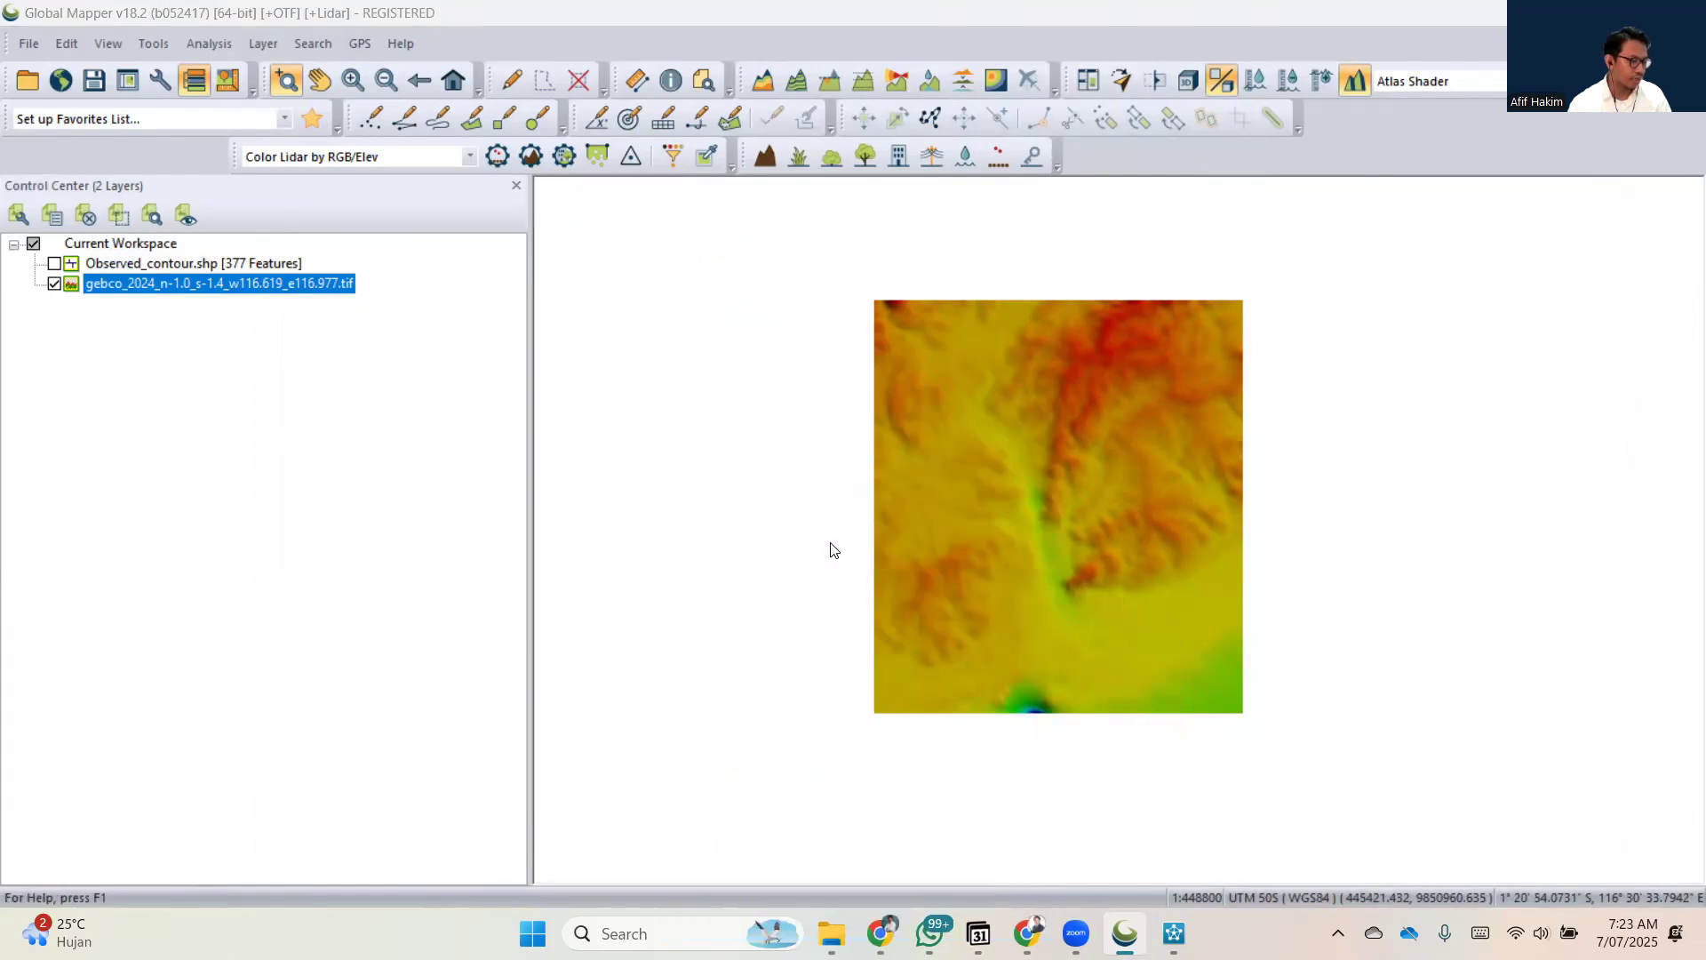
Limit the XYZ export bounds to a box about 34.5 km wide and 41.4 km high drawn just inside the GEBCO raster.
left_click(766, 165)
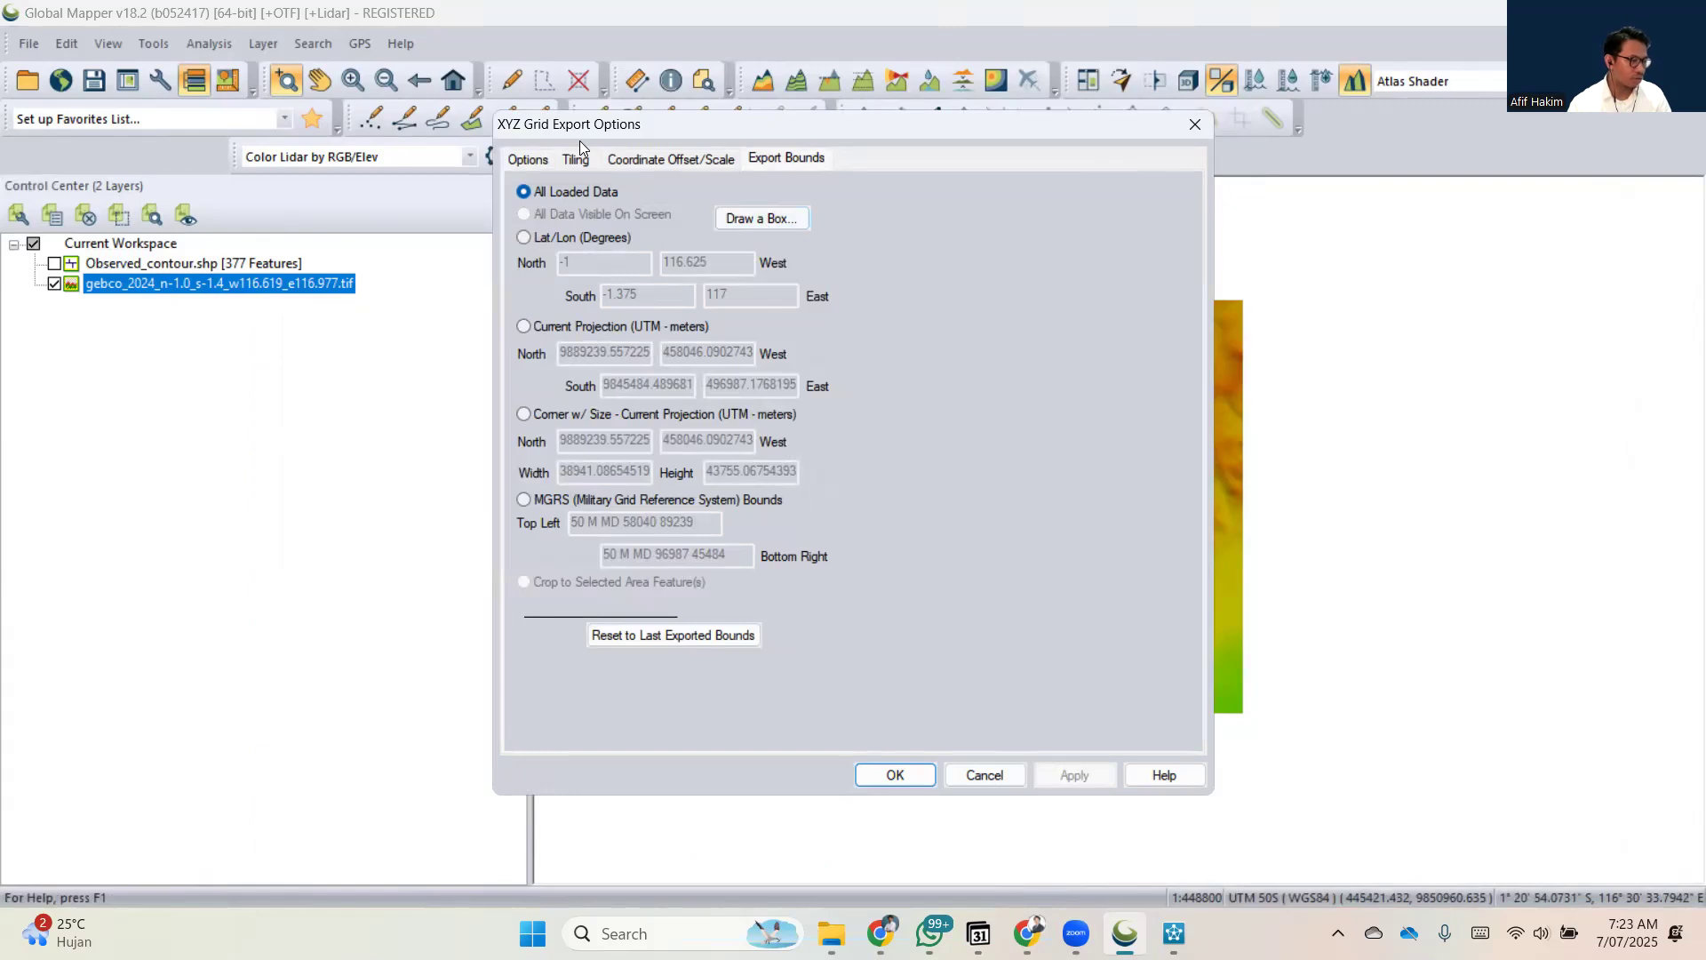
left_click(538, 160)
left_click(807, 159)
left_click(769, 226)
left_click_drag(741, 351, 900, 545)
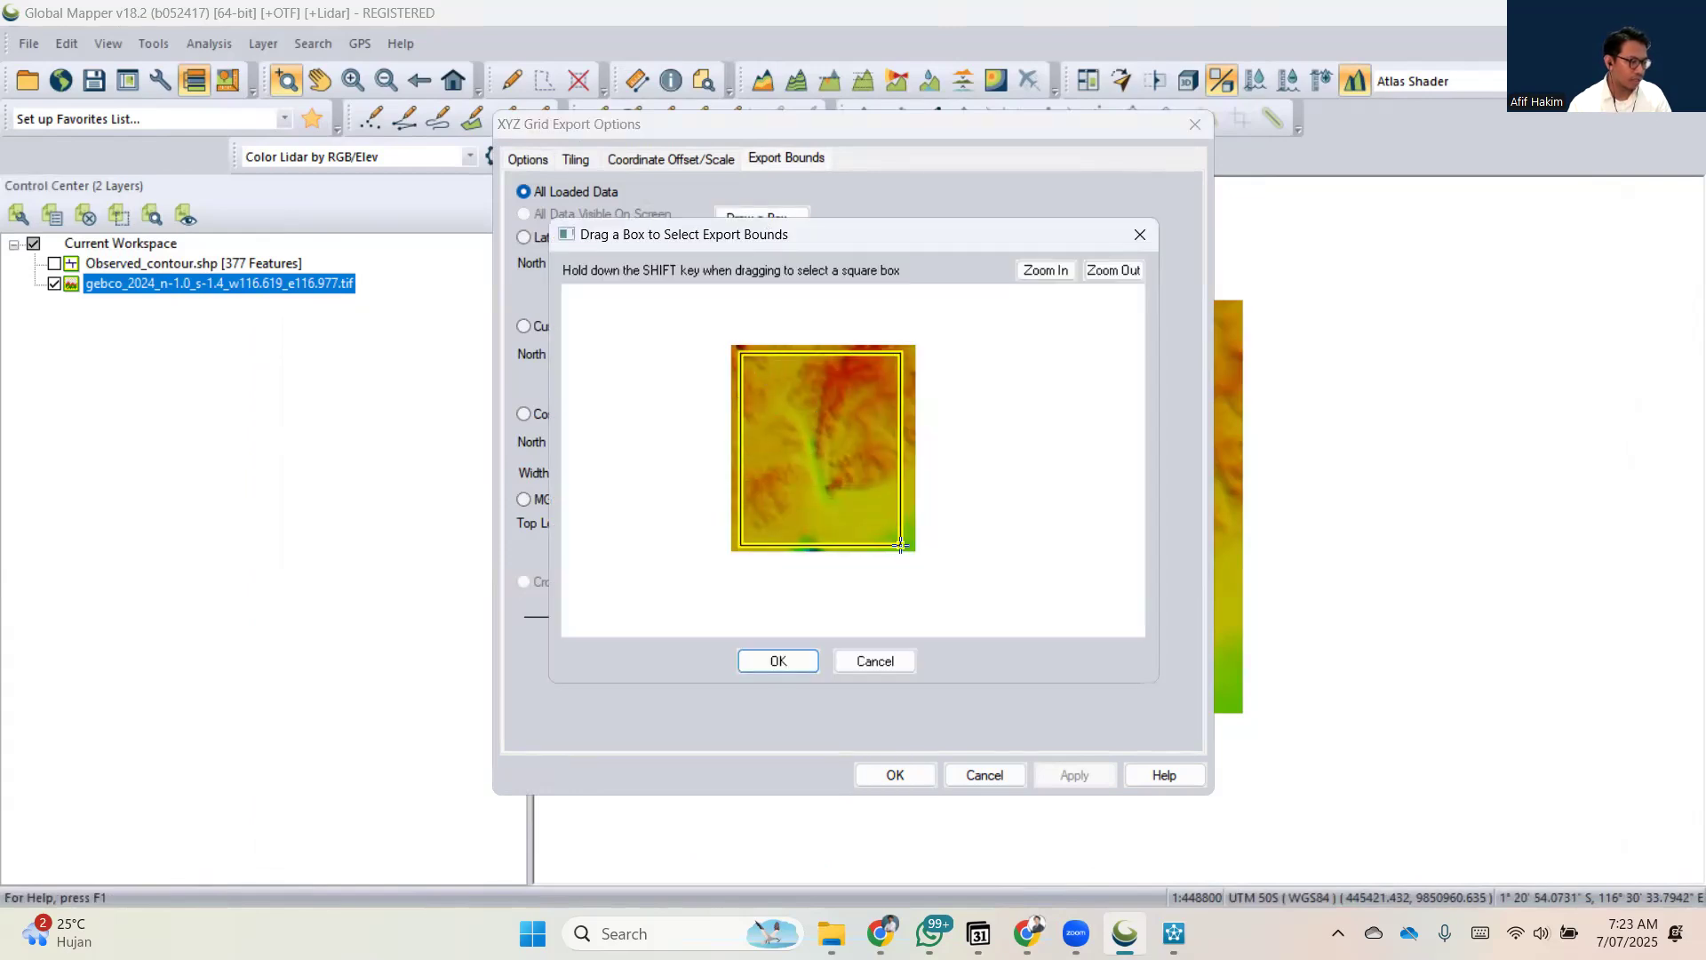
left_click(785, 659)
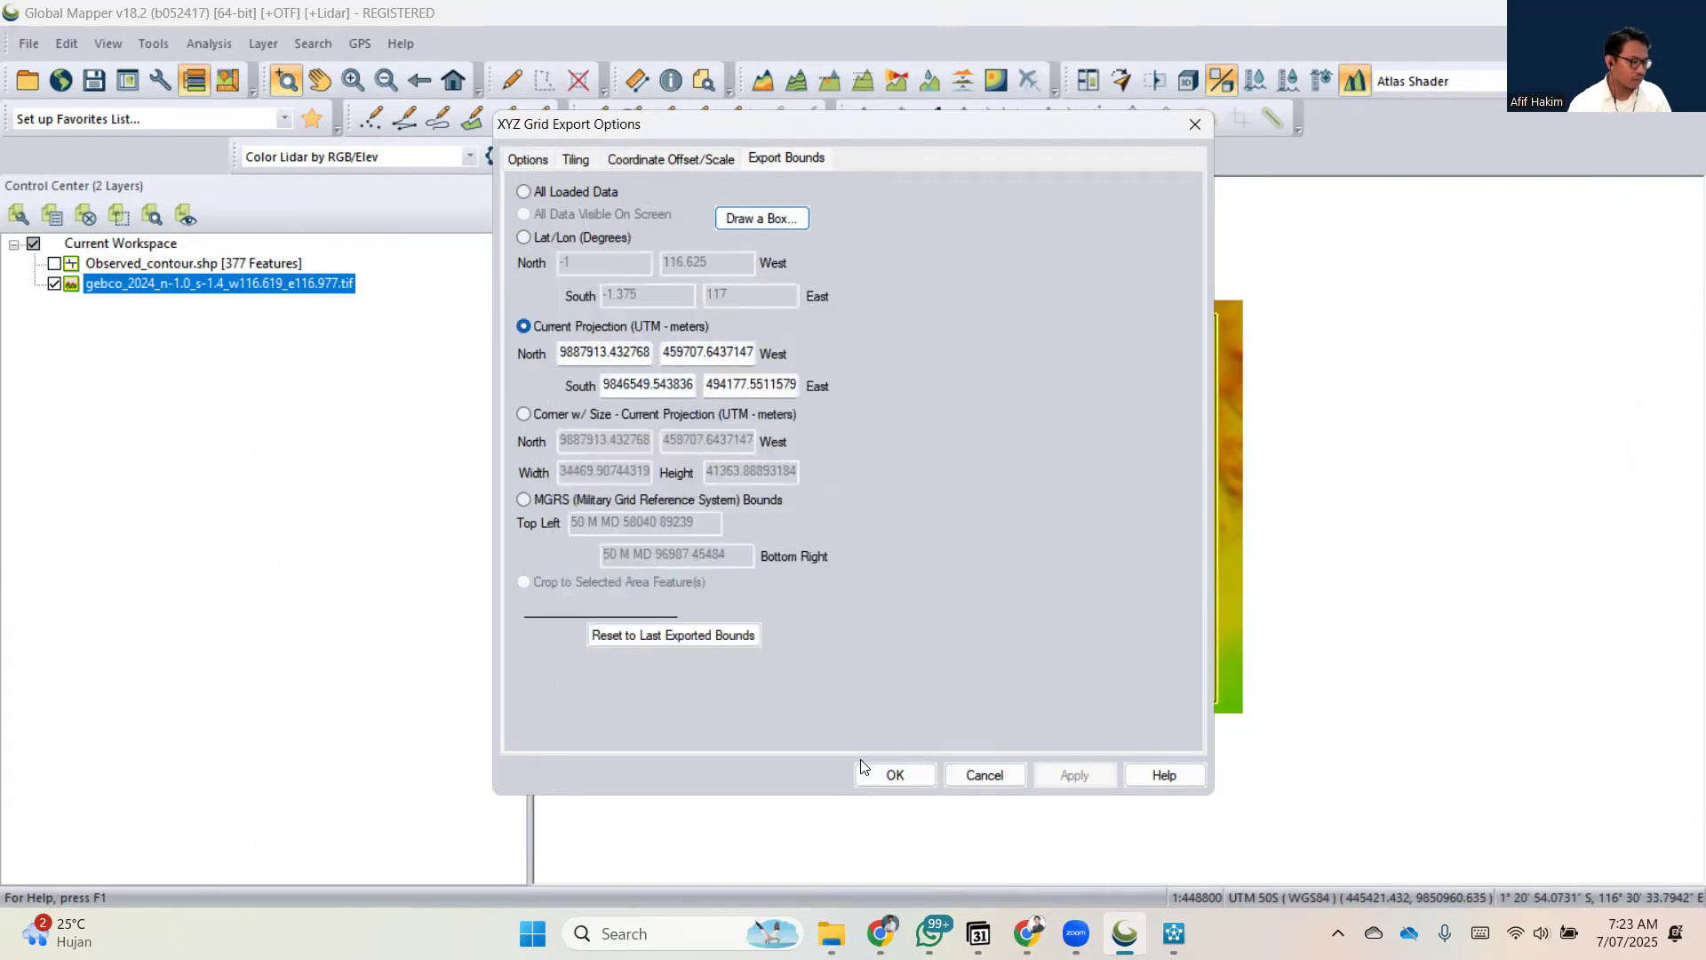
Save the XYZ grid export in the Tips 2 Data Download GEBCO folder under a name beginning with data_bathy_s.
left_click(881, 771)
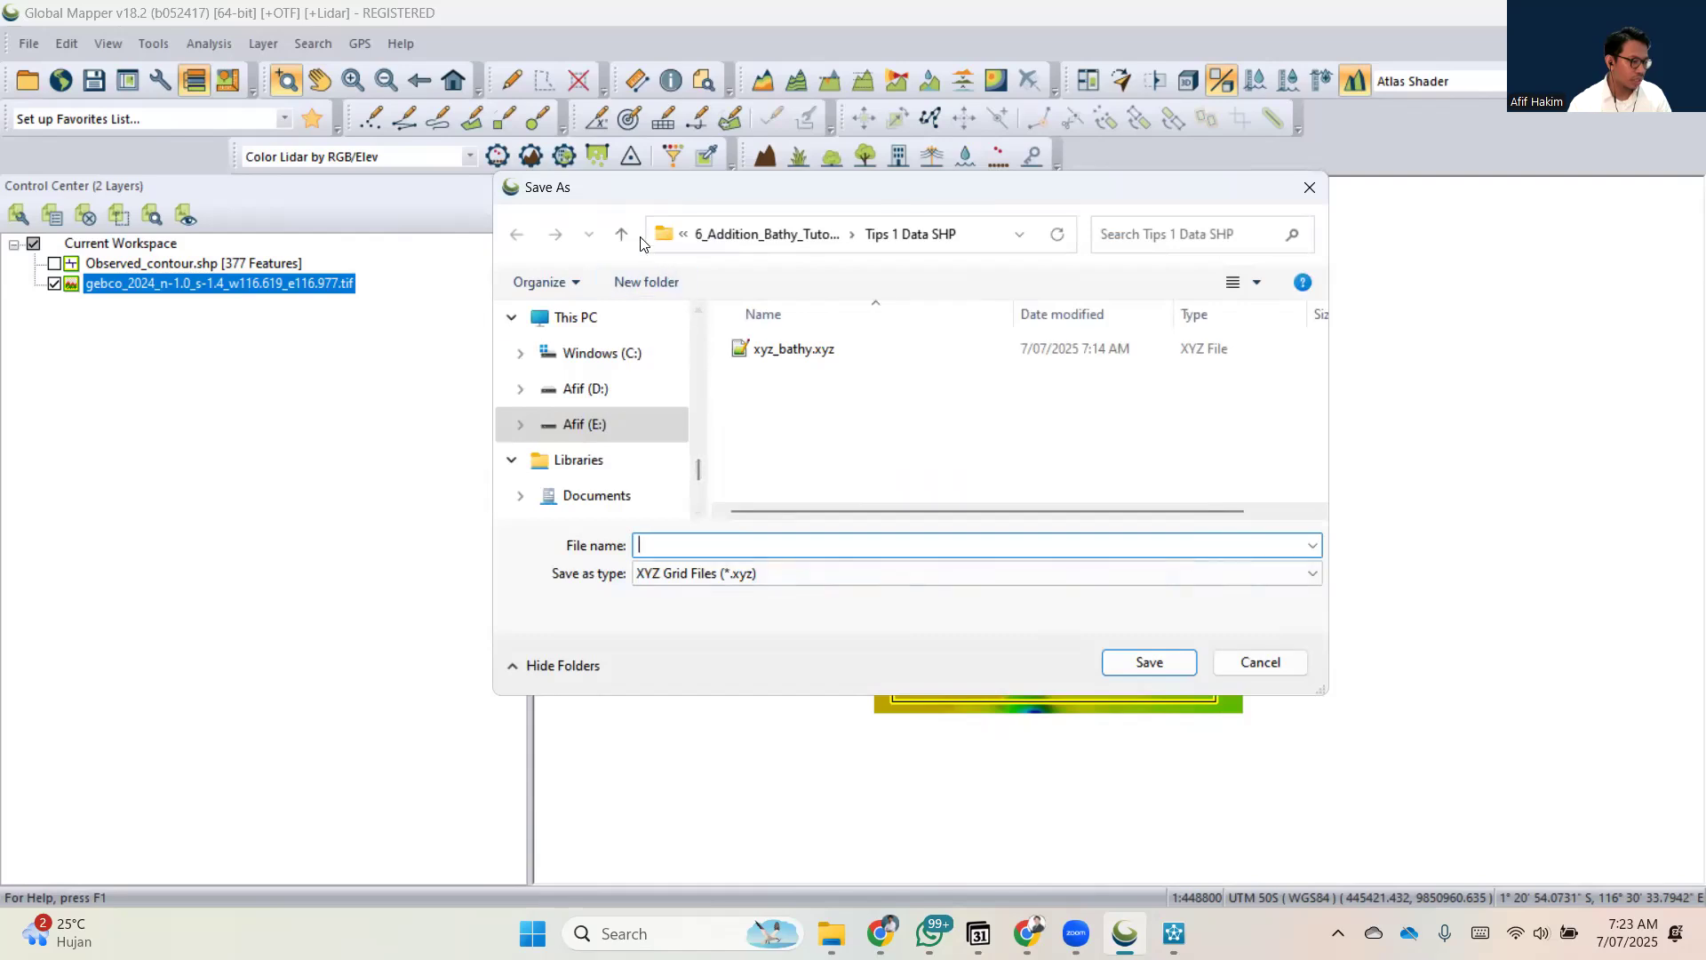
left_click(621, 234)
double_click(786, 389)
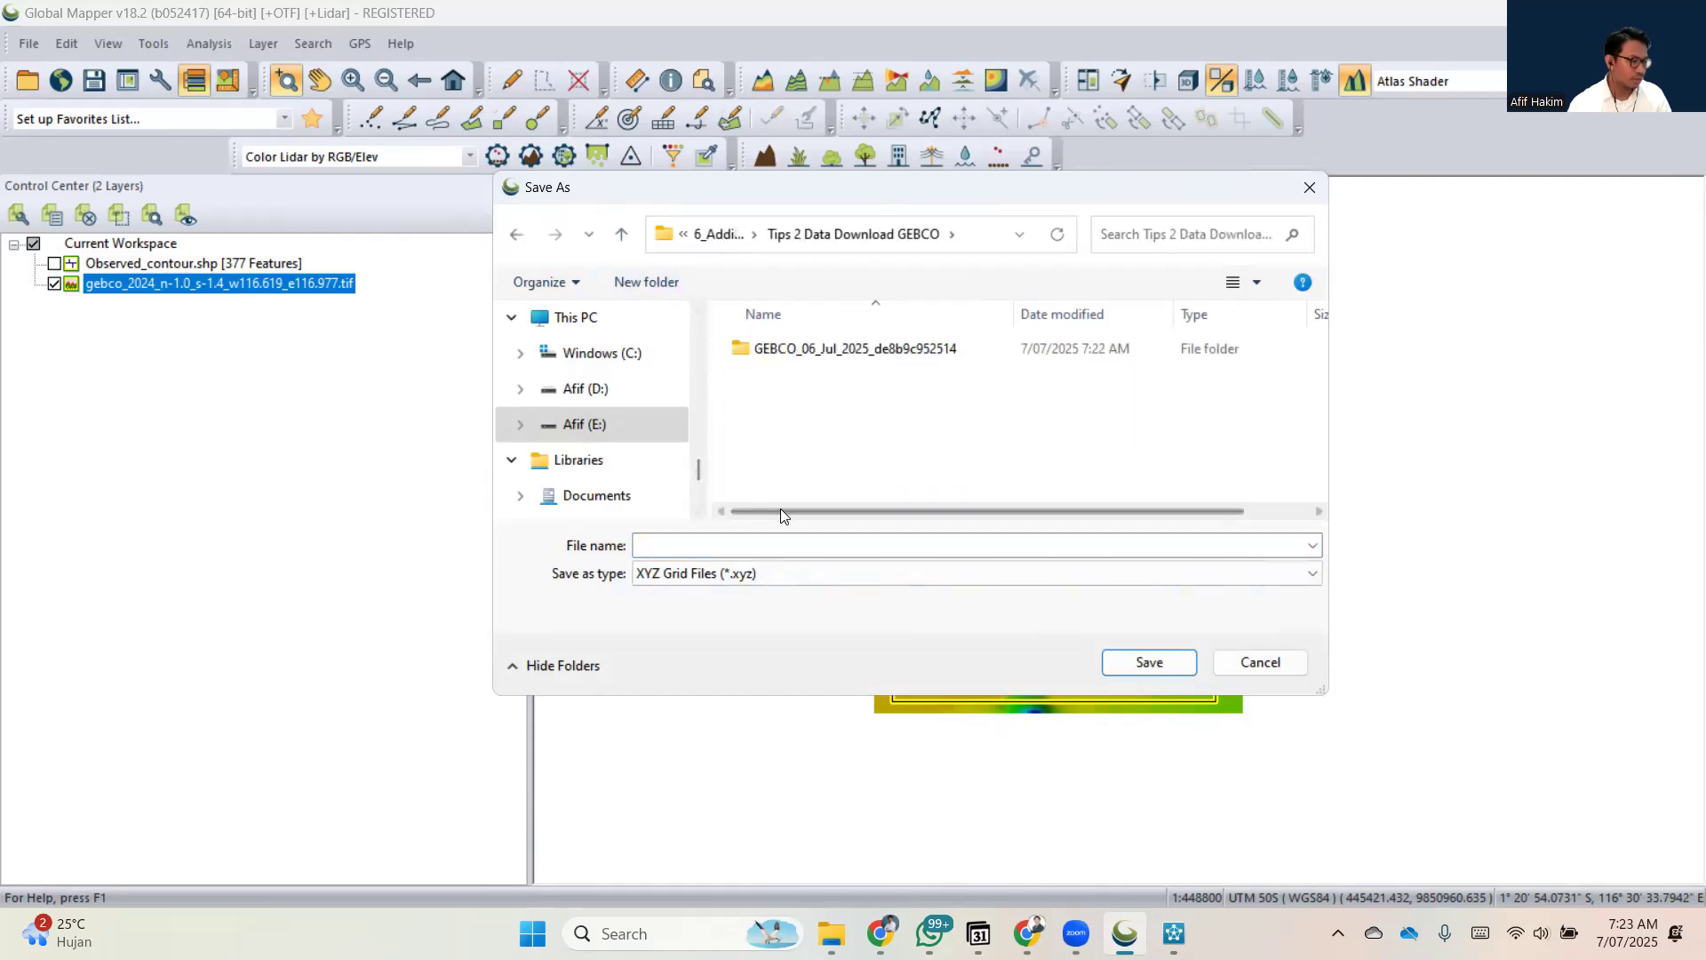
left_click(736, 546)
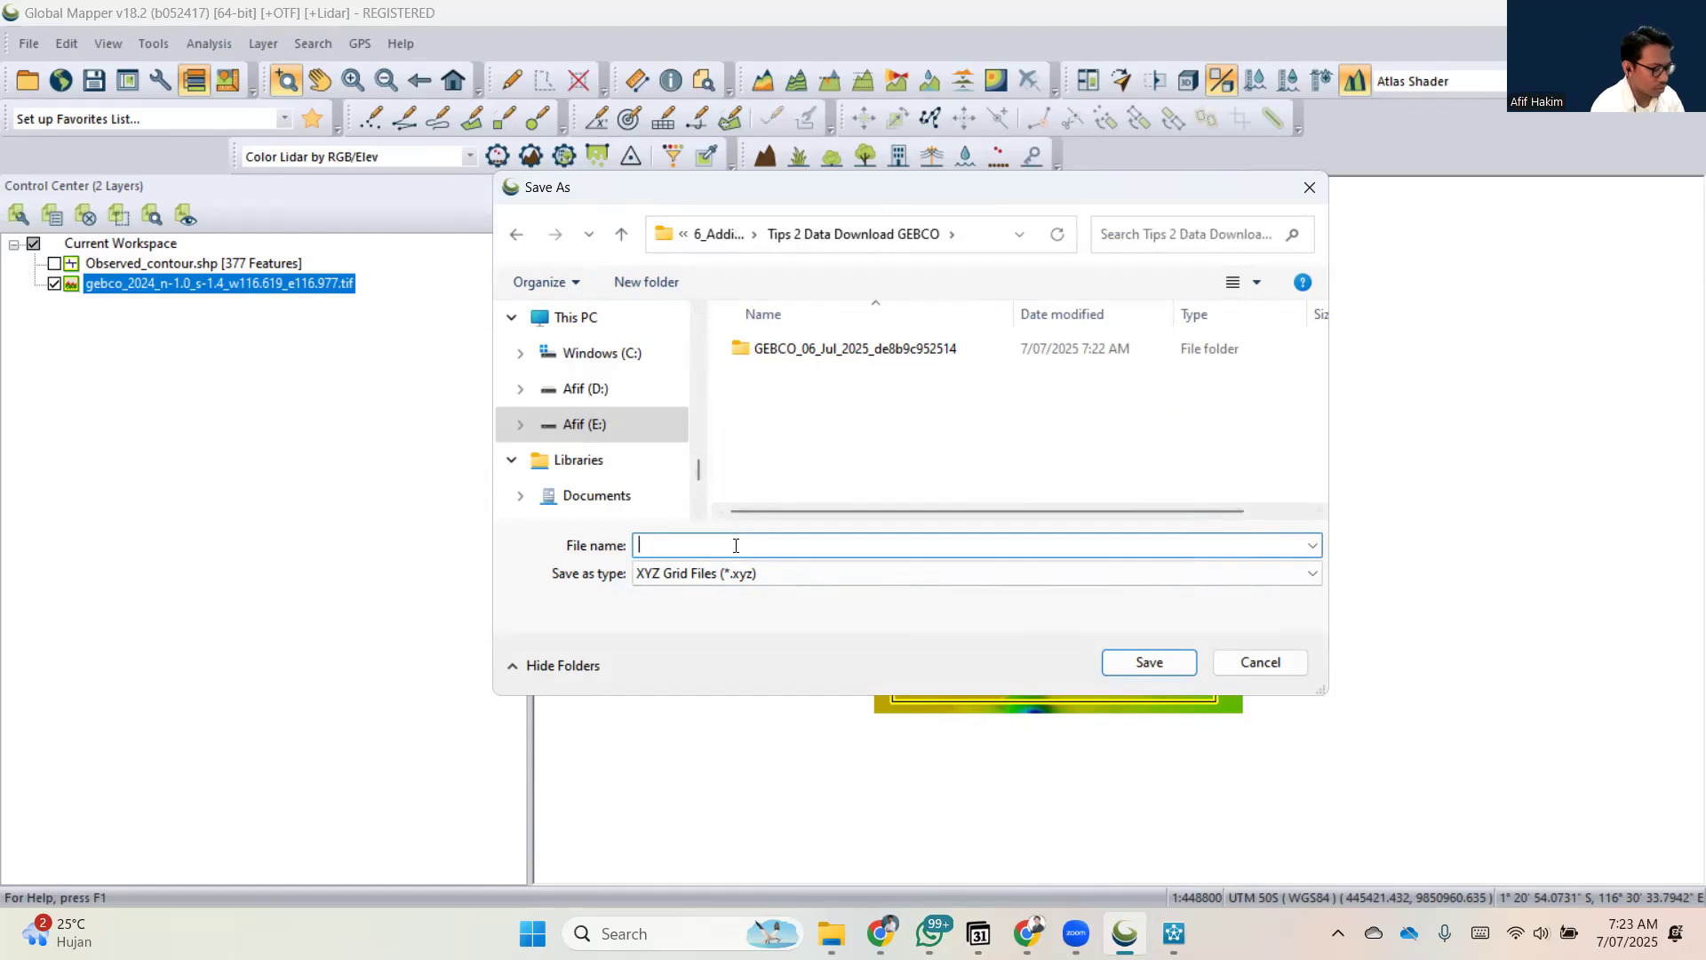
type("data_bathy_secondary")
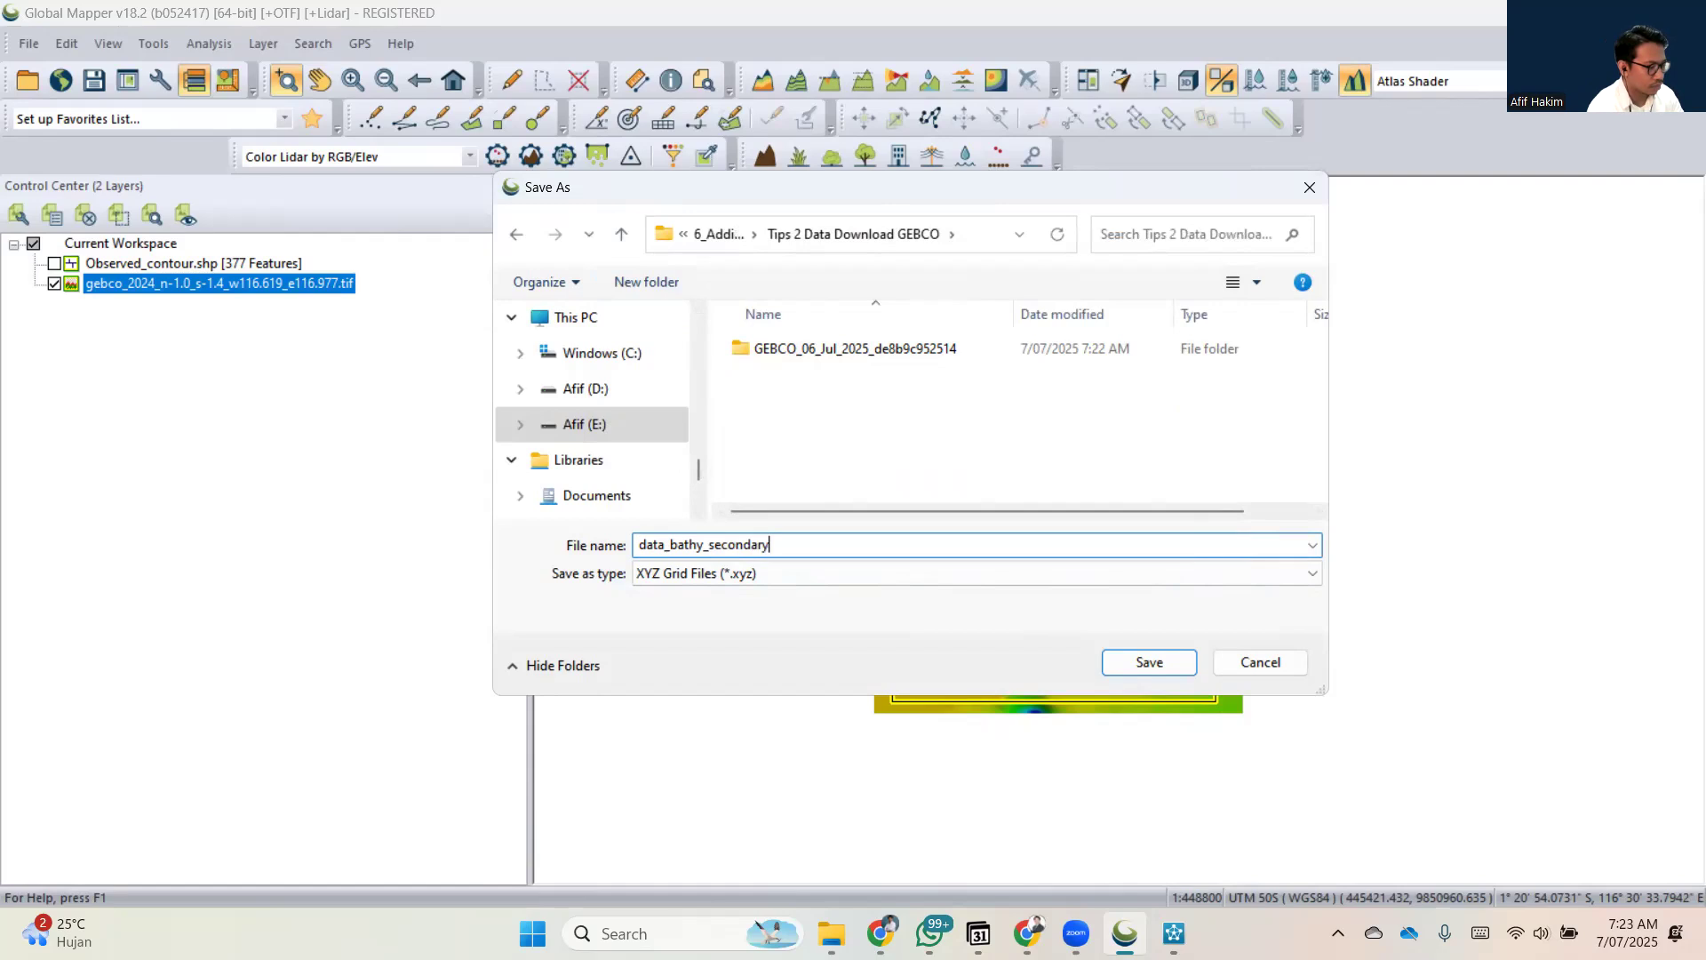
key("Return")
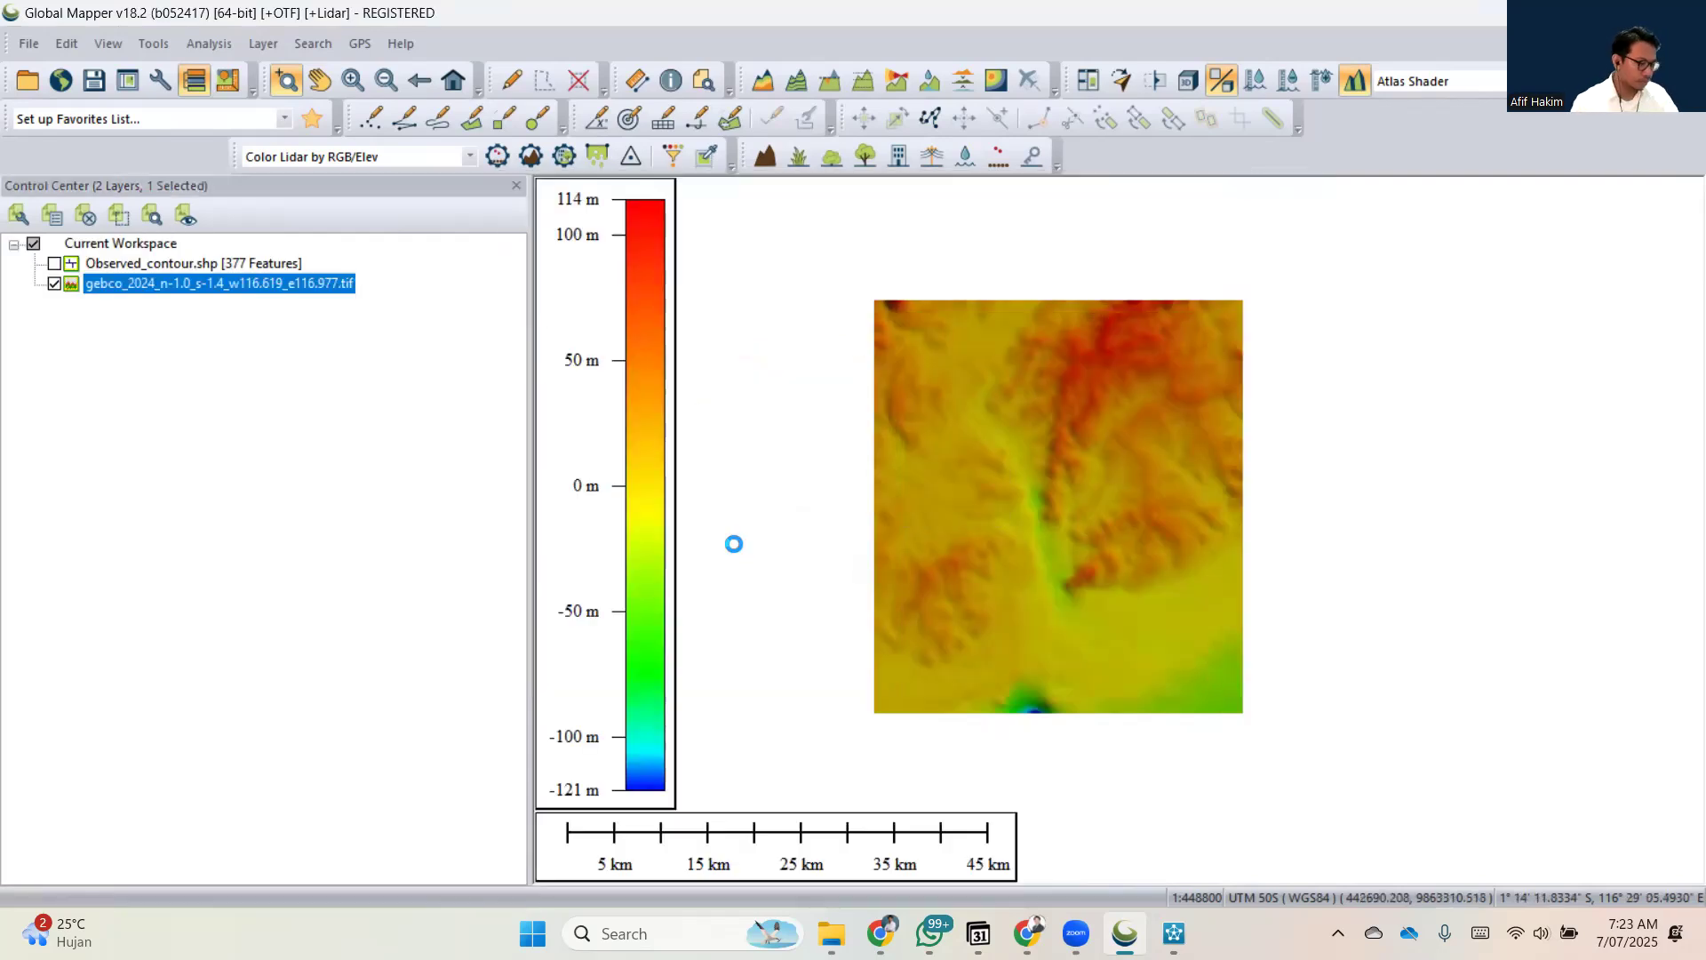
Switch to Delft3D's Grid and Bathymetry window and set its working directory to the Tips 2 Data Download GEBCO folder.
left_click(1174, 933)
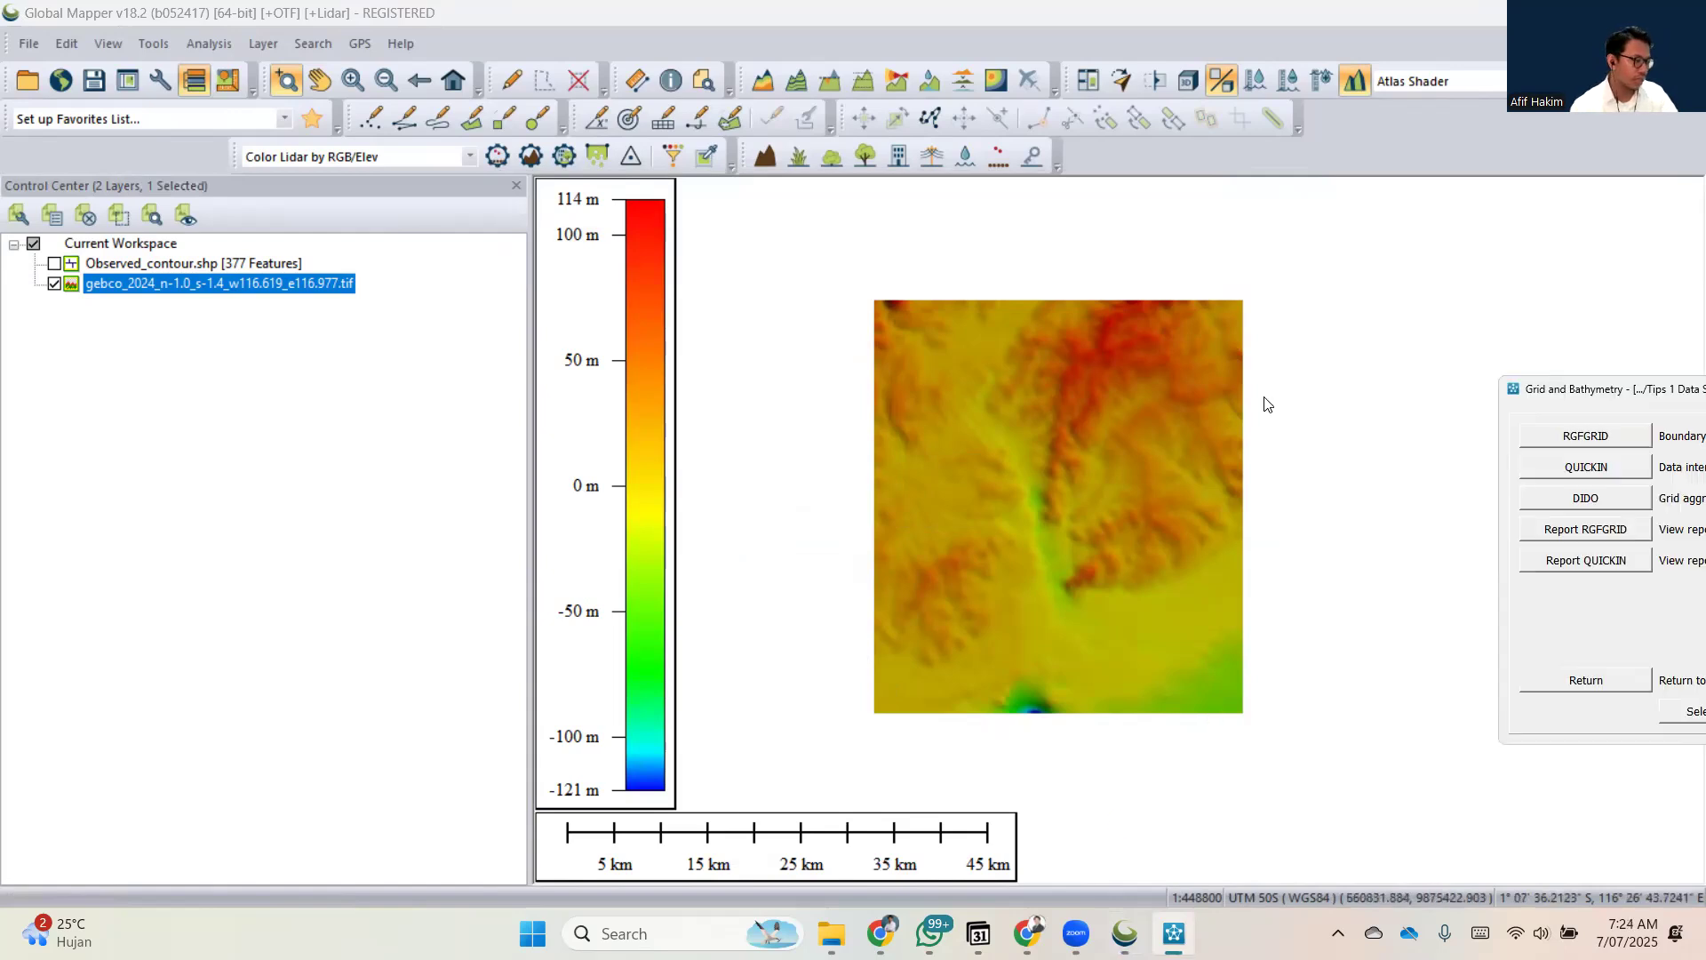
left_click_drag(1685, 389, 459, 265)
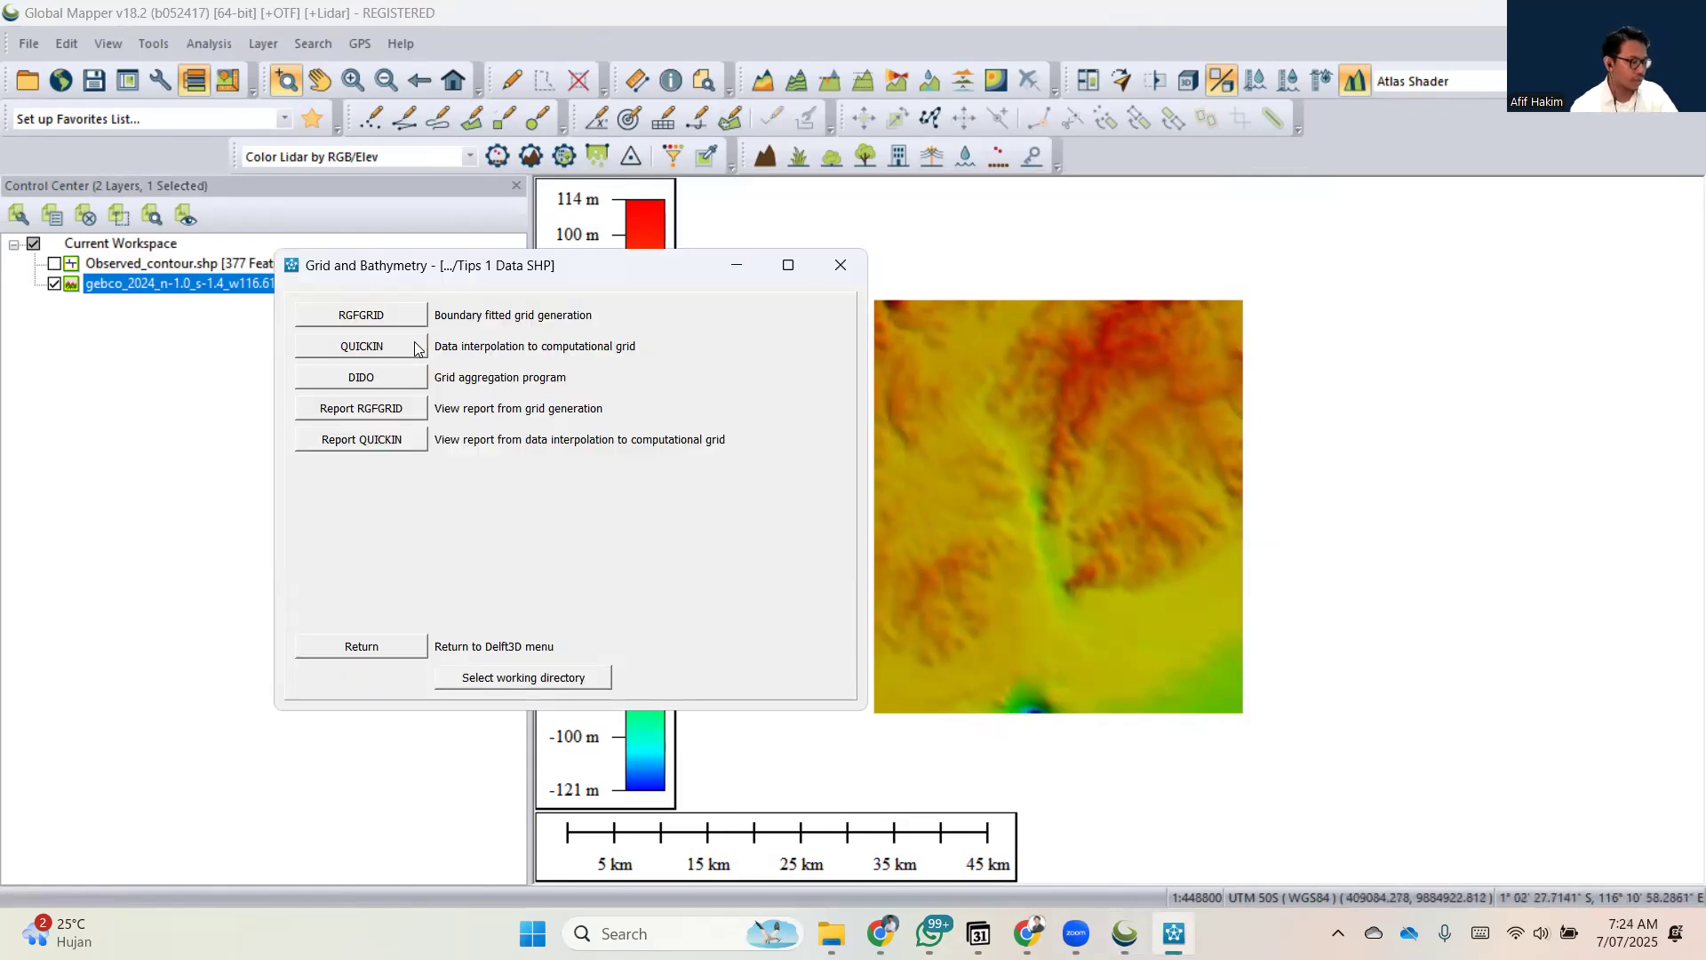
left_click(466, 676)
left_click(411, 344)
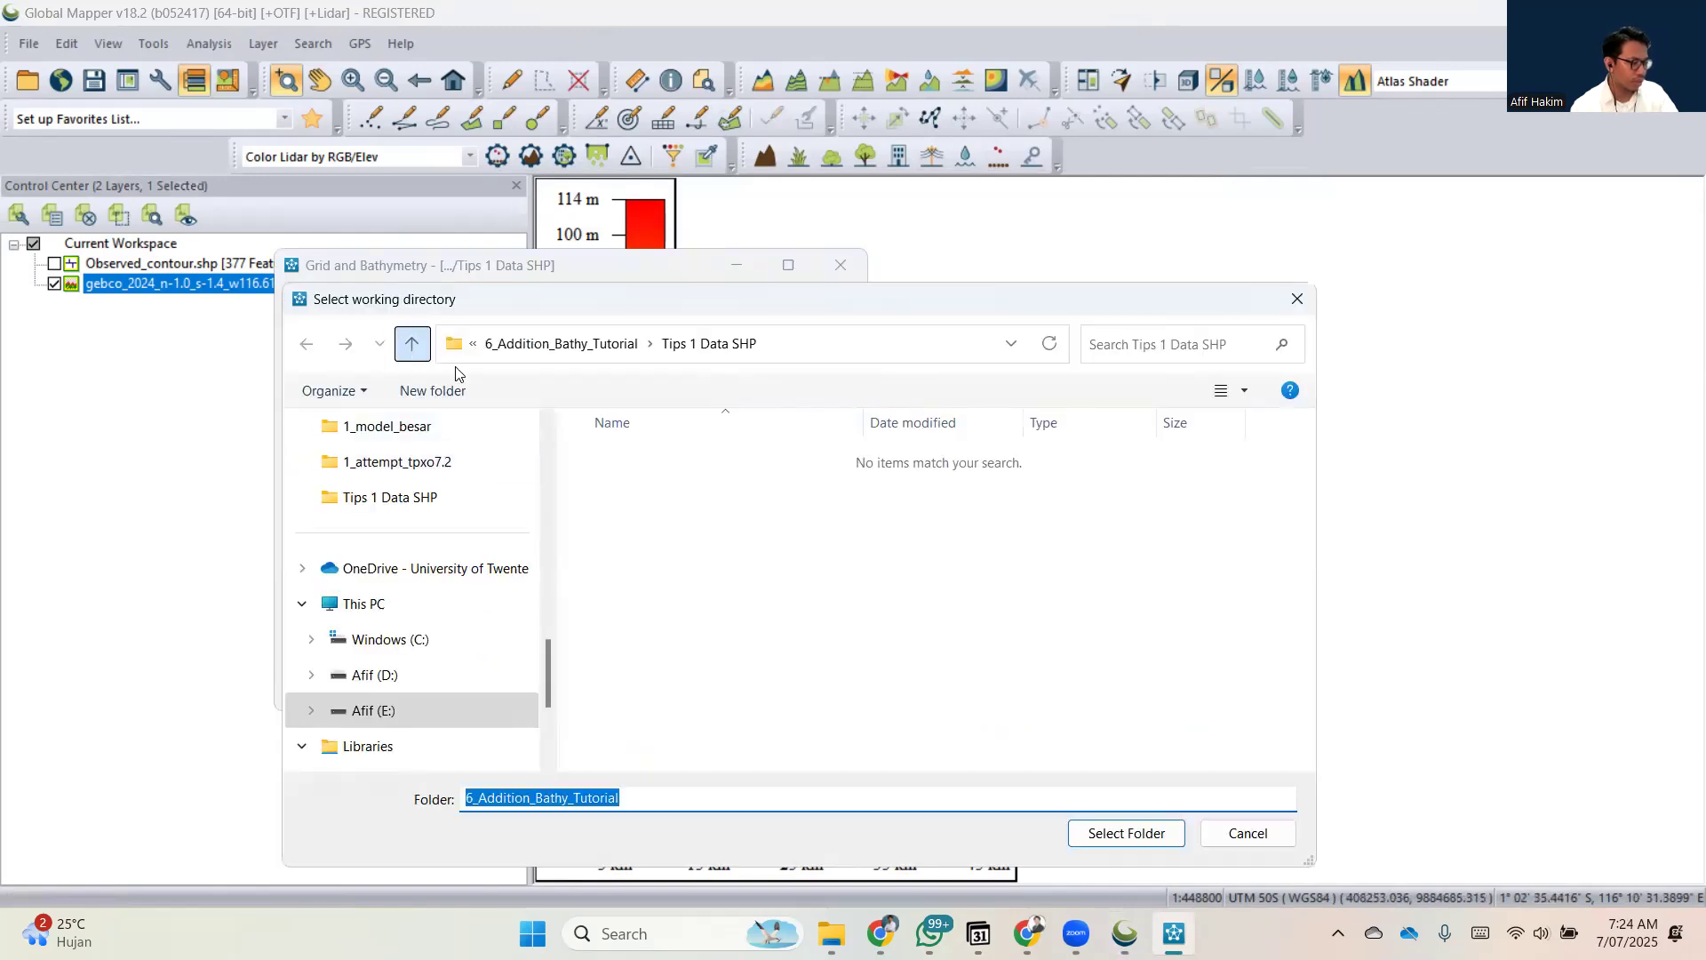
left_click(693, 491)
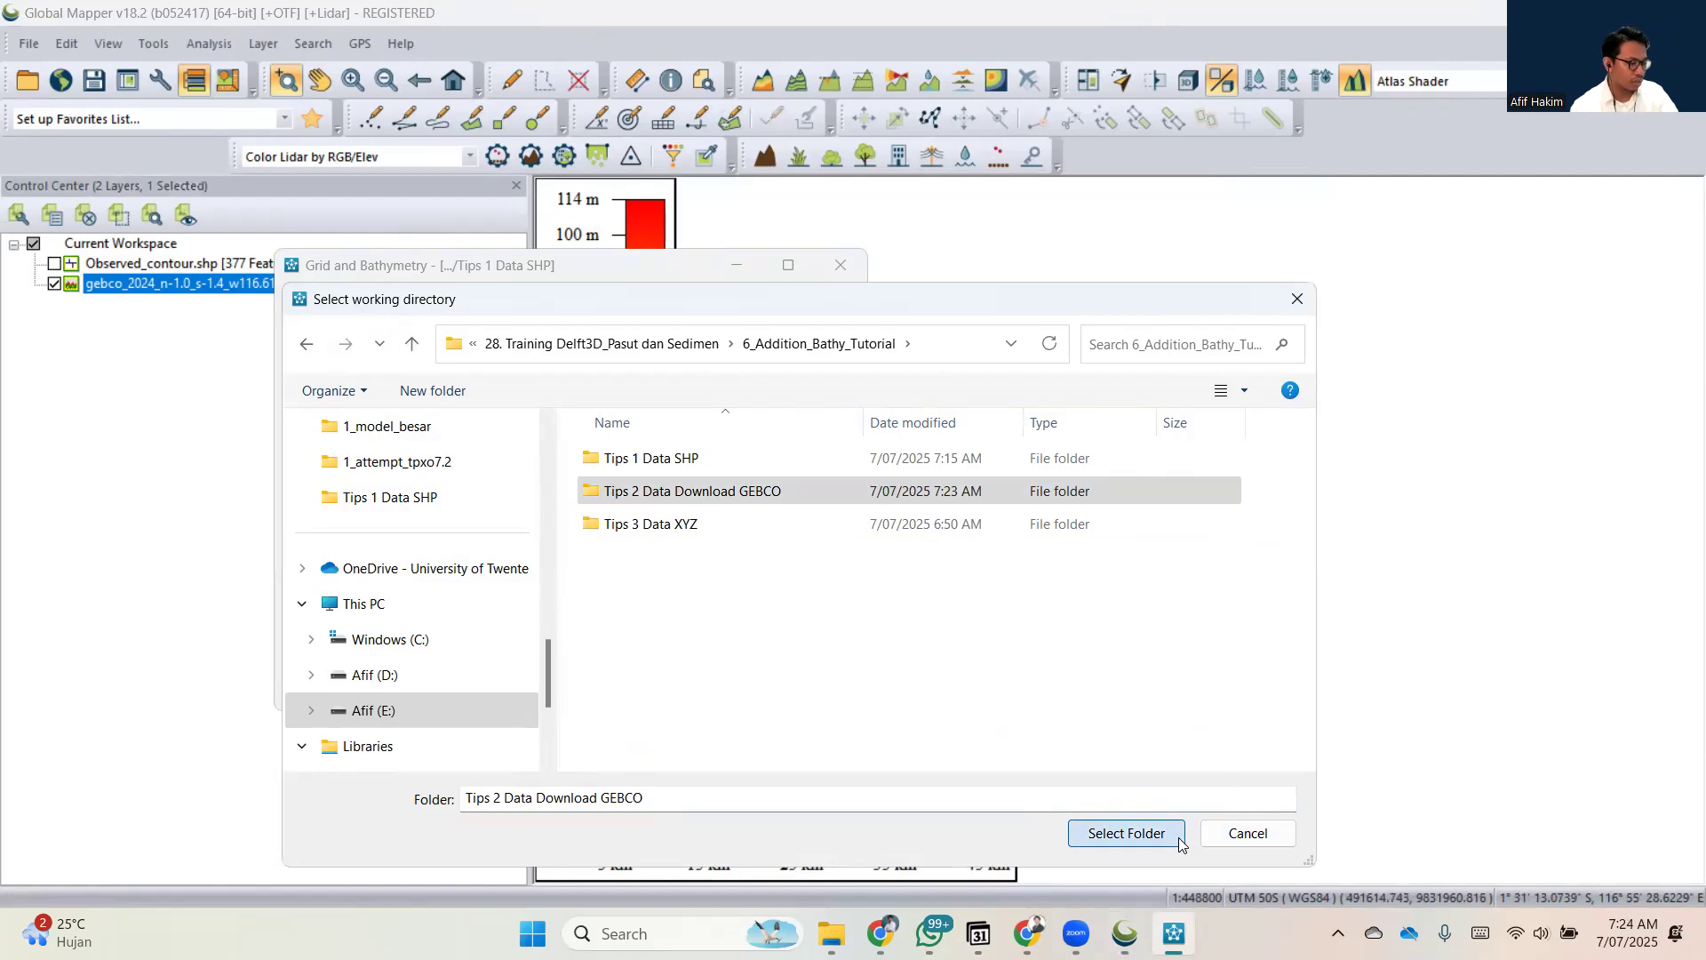
left_click(1178, 837)
Launch QUICKIN and open data_bathy_secondary.xyz as samples.
left_click(327, 349)
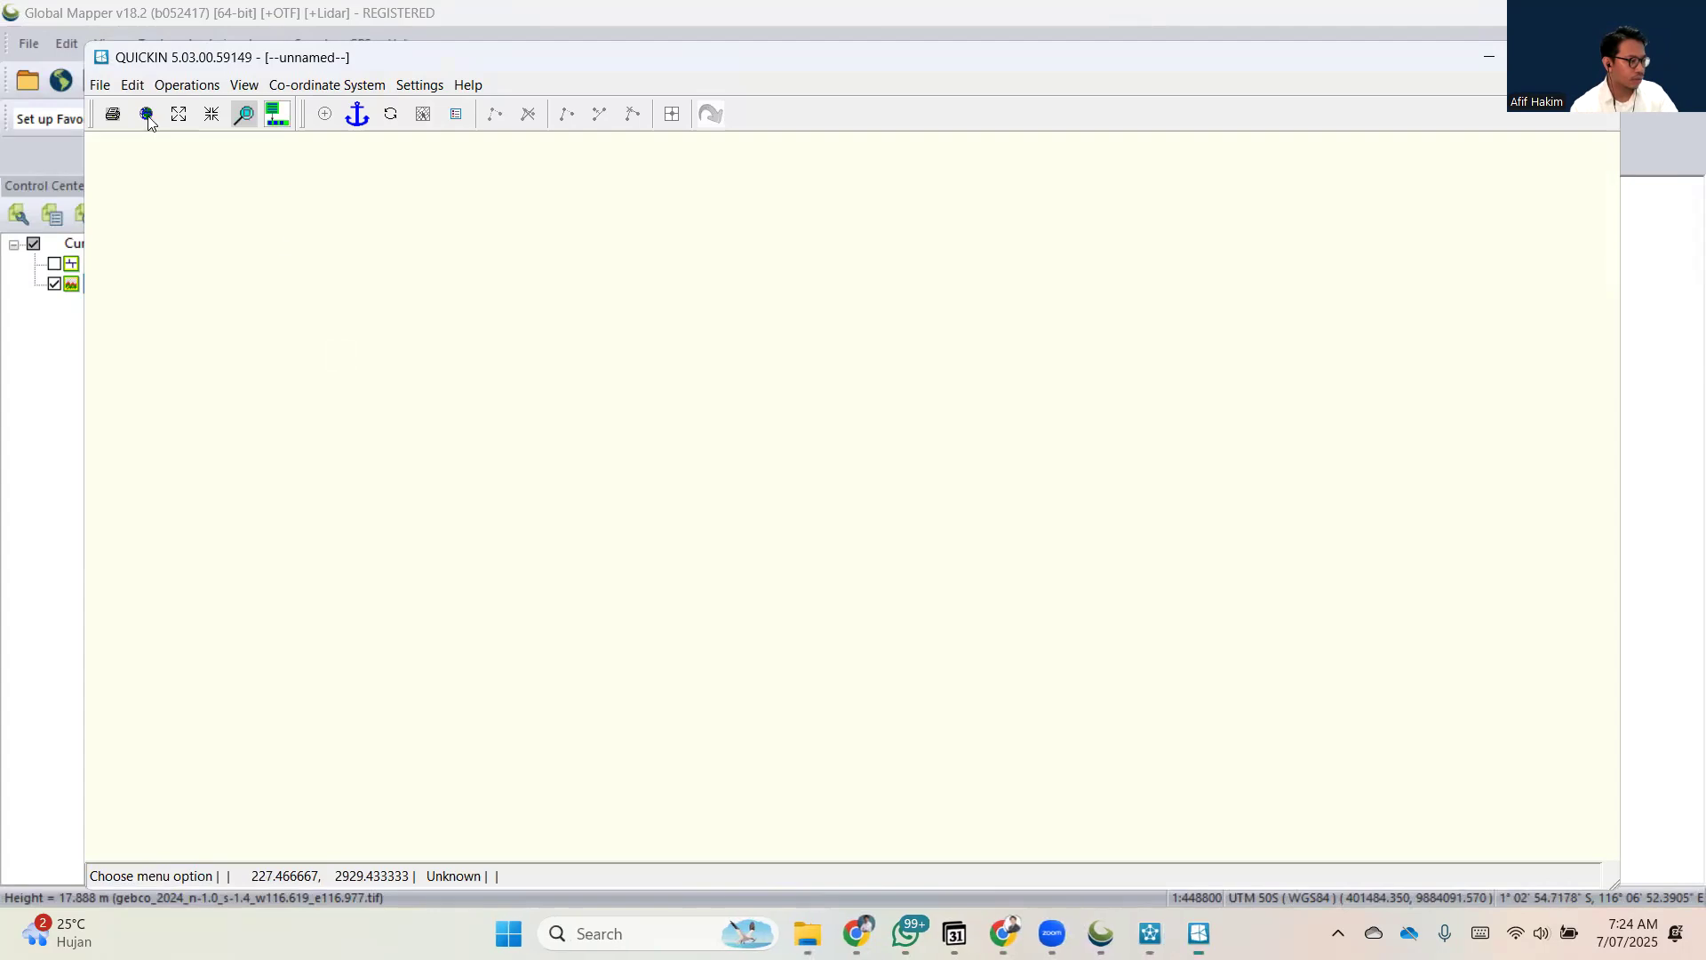
left_click(100, 85)
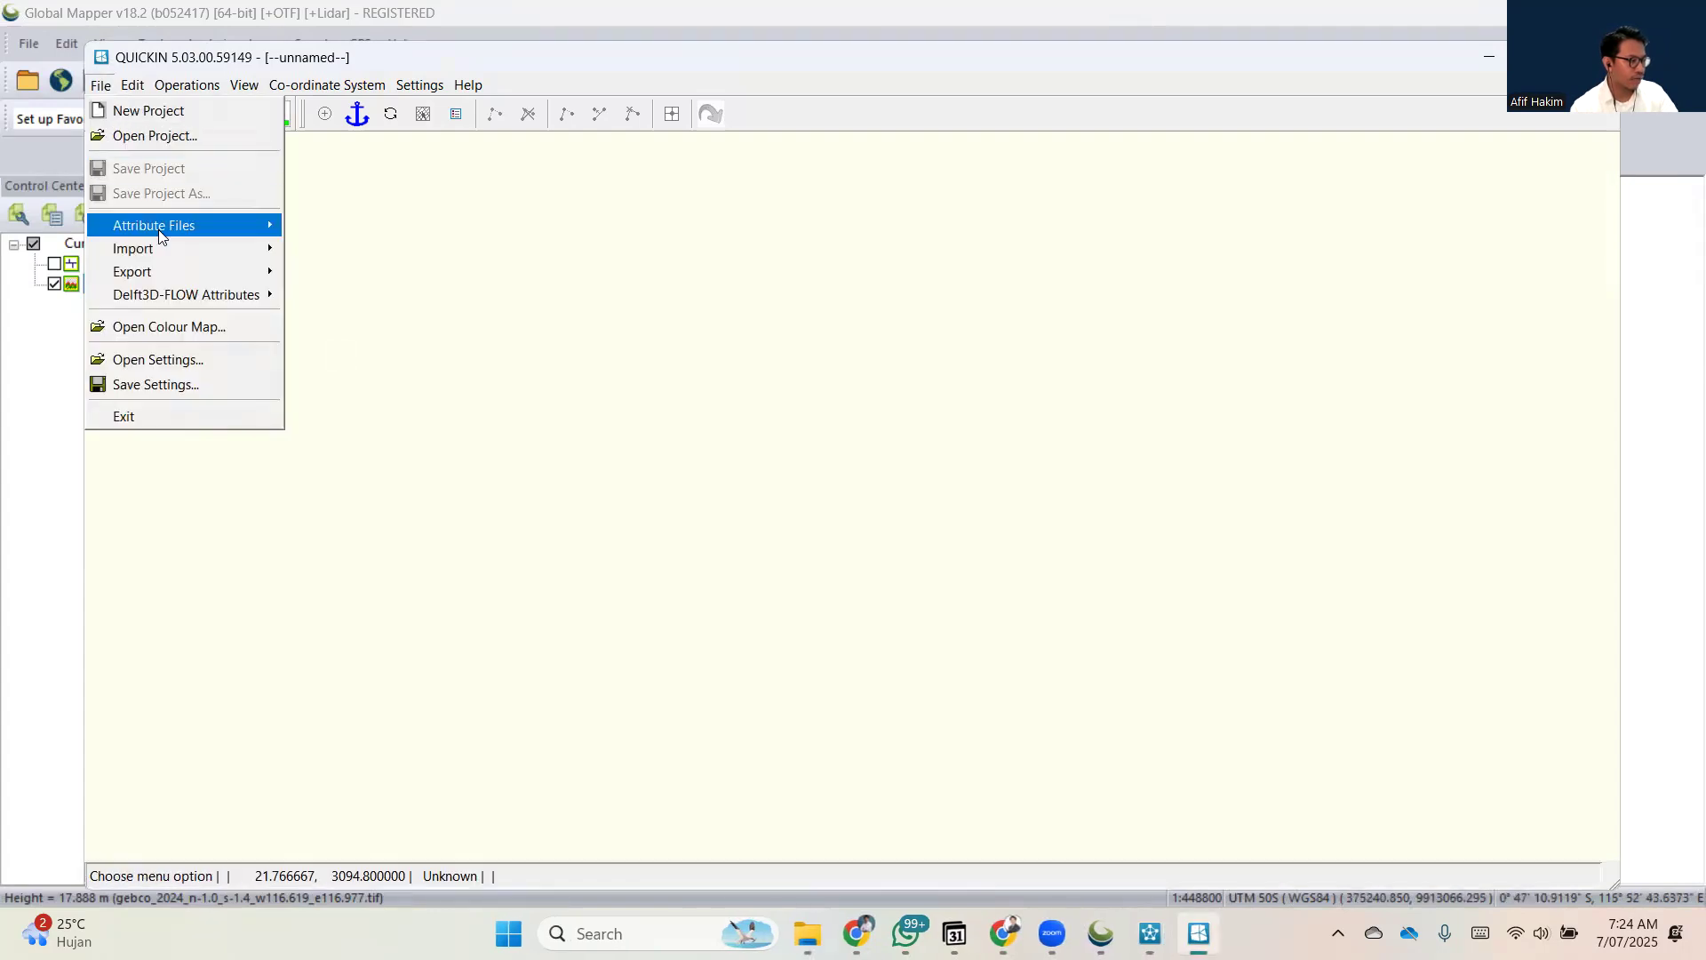
mouse_move(163, 248)
mouse_move(267, 226)
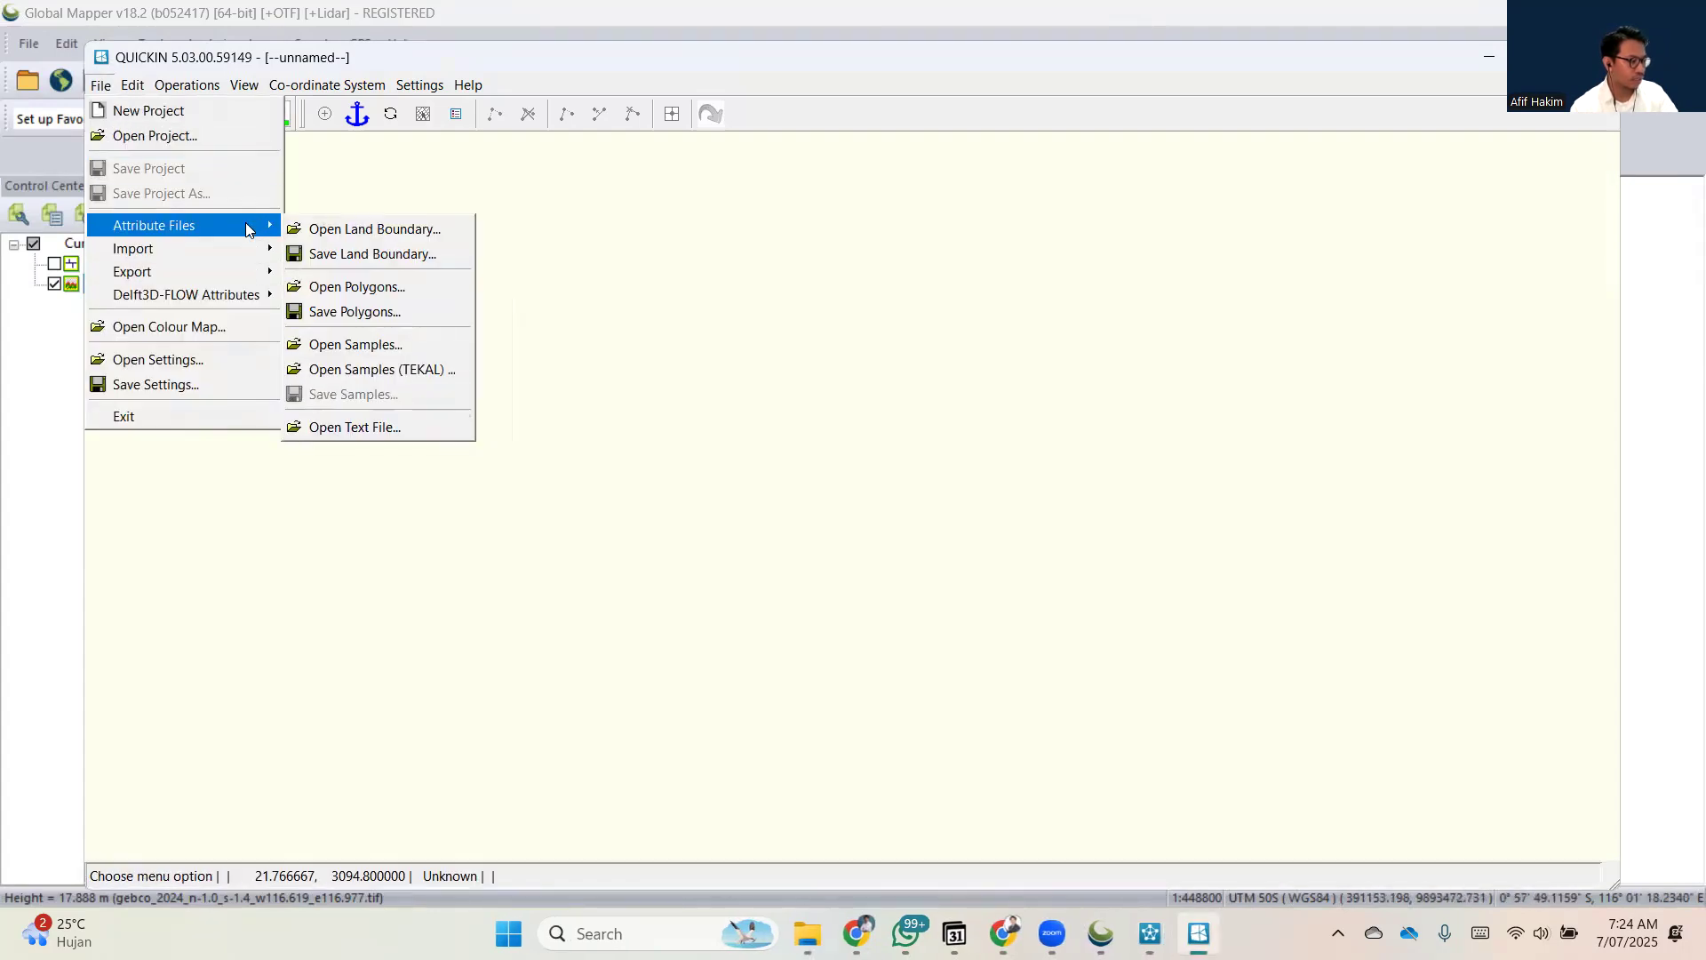
left_click(336, 343)
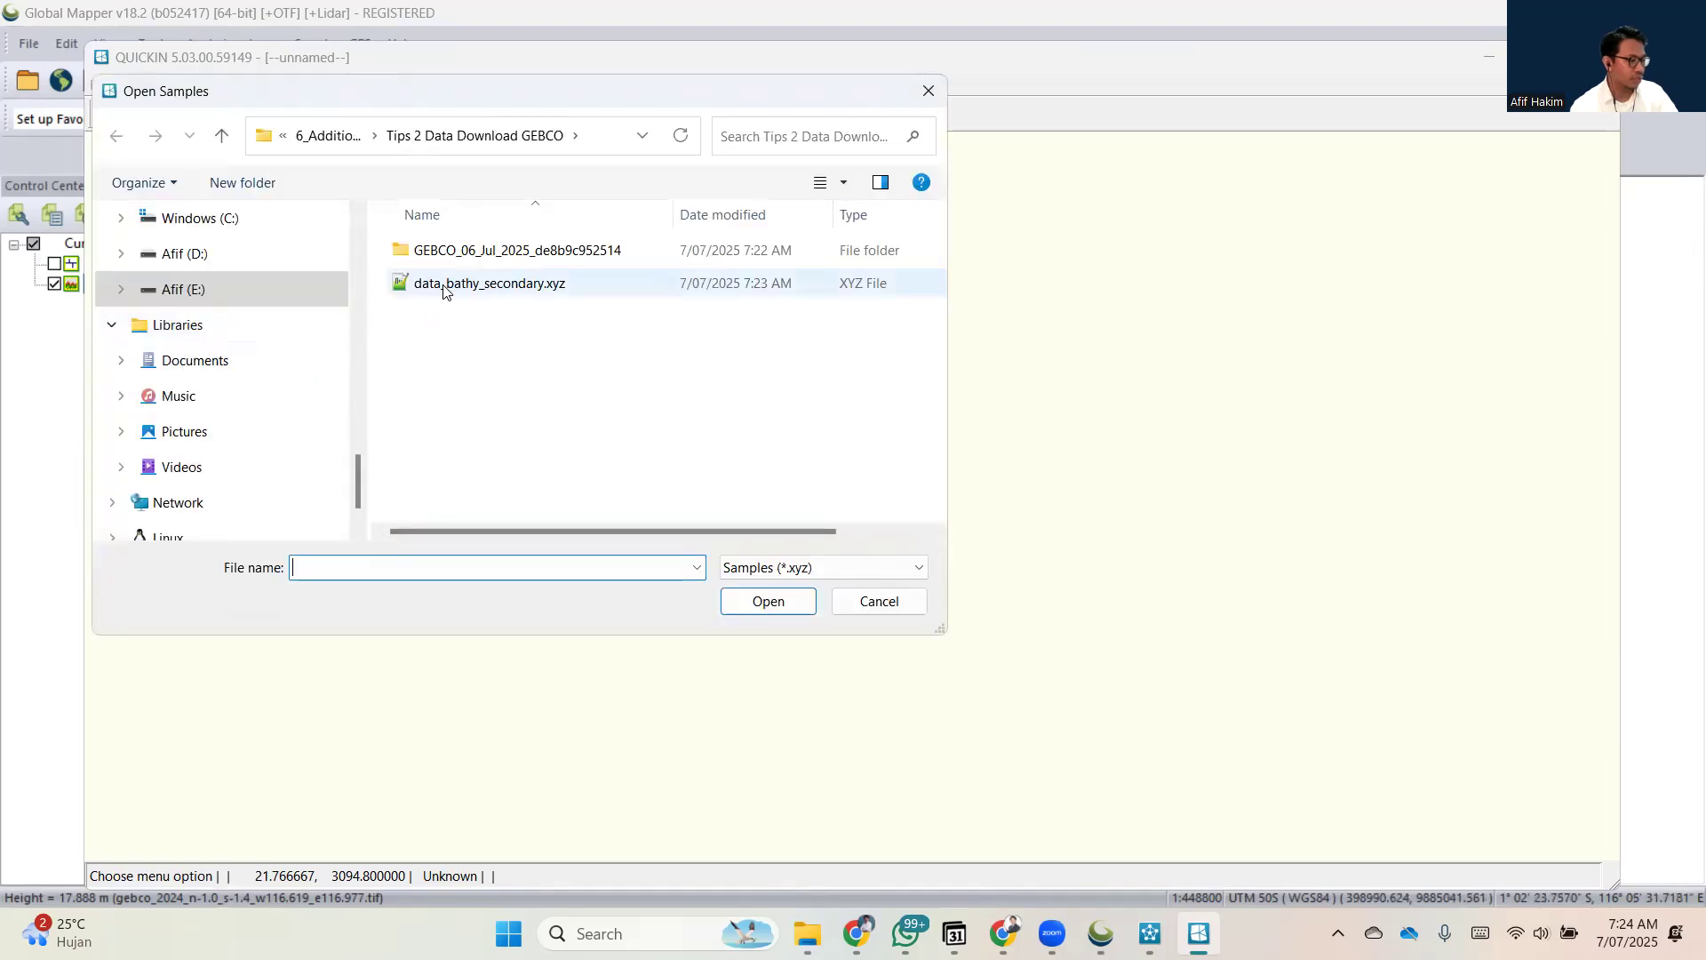
double_click(444, 286)
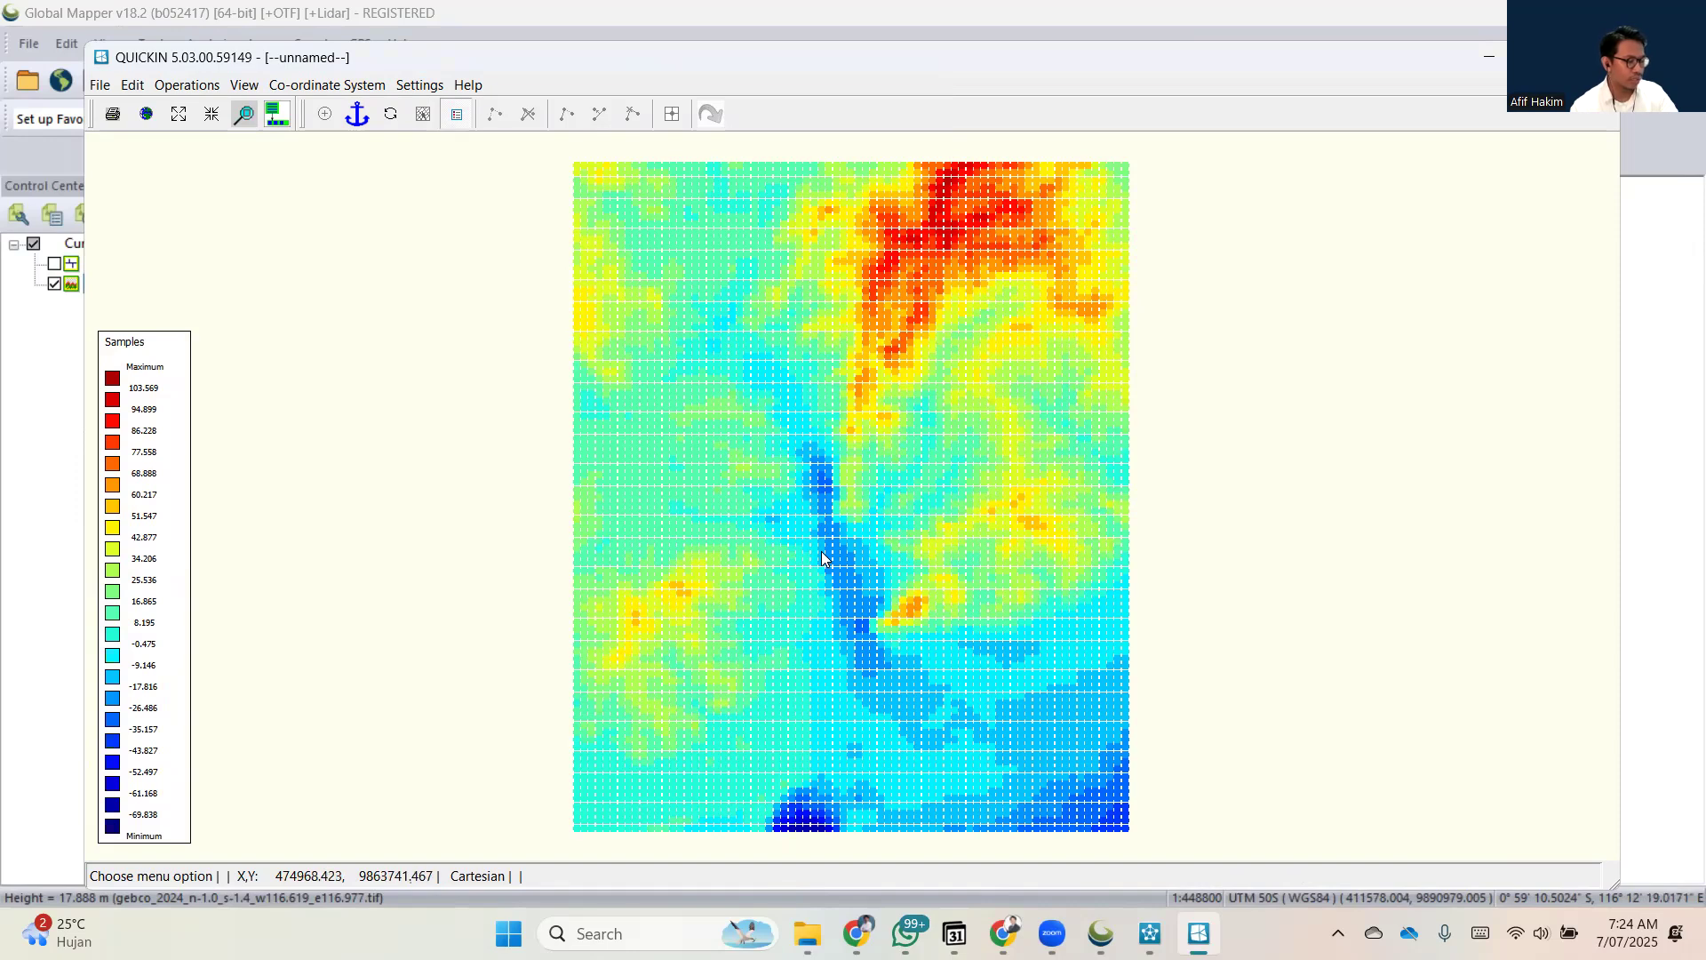
Examine the GEBCO sample points up close and as a whole, then close QUICKIN.
scroll(878, 650, "up", 3)
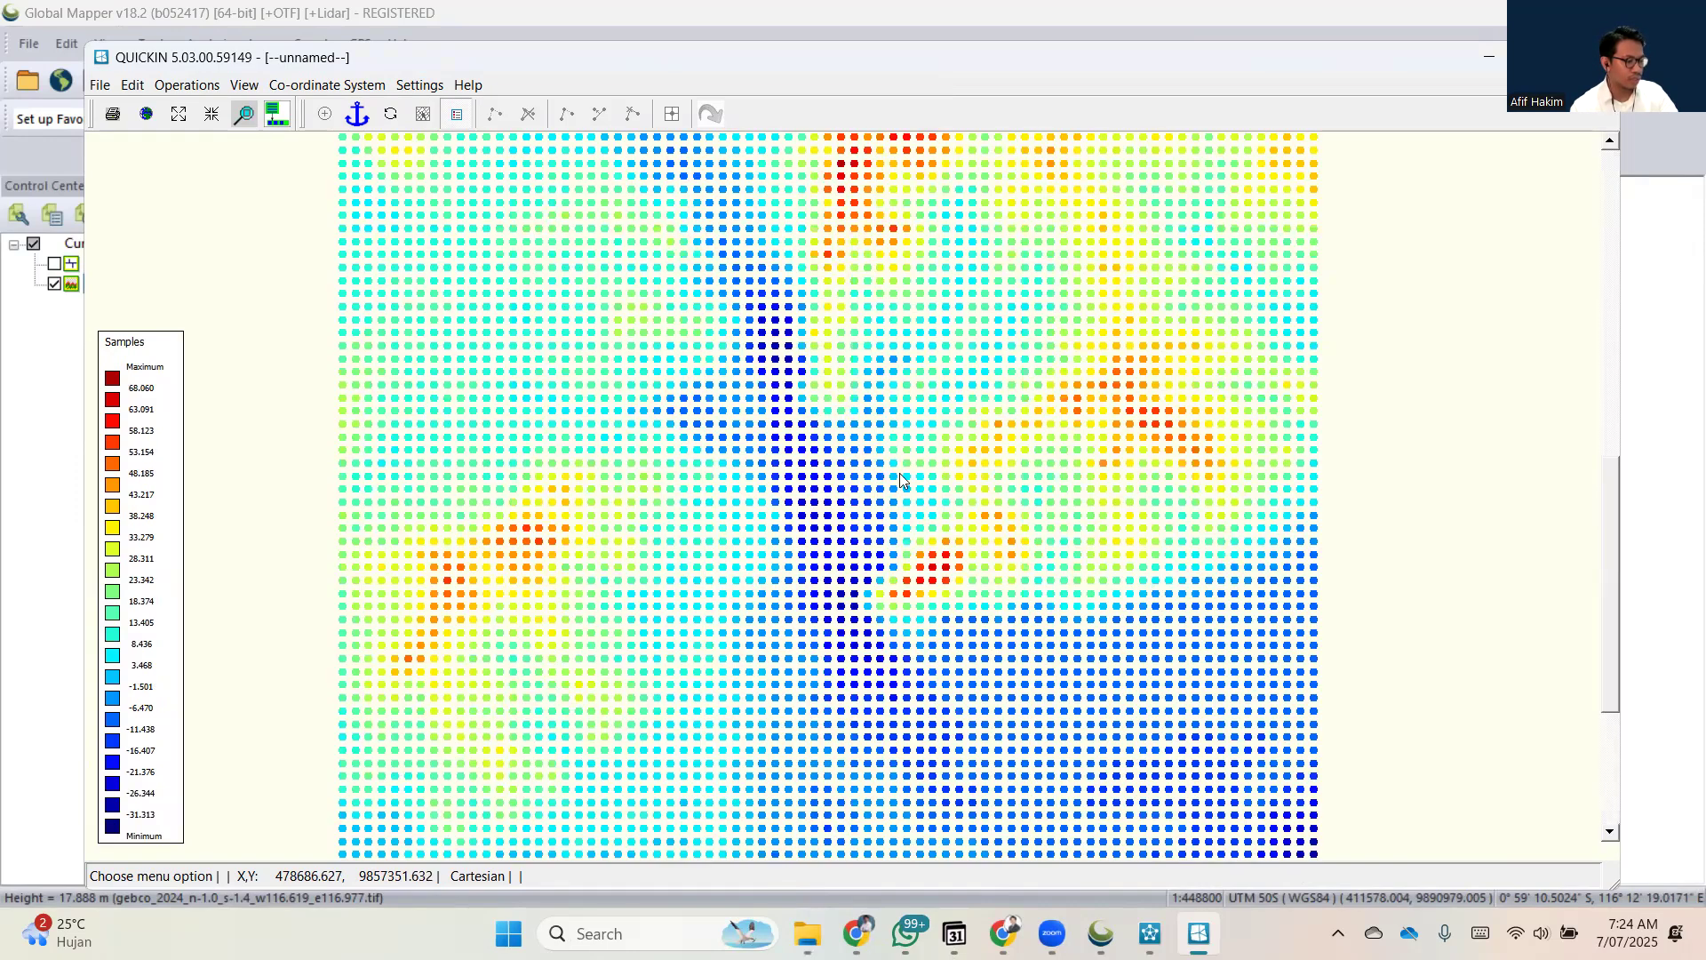
scroll(899, 472, "down", 3)
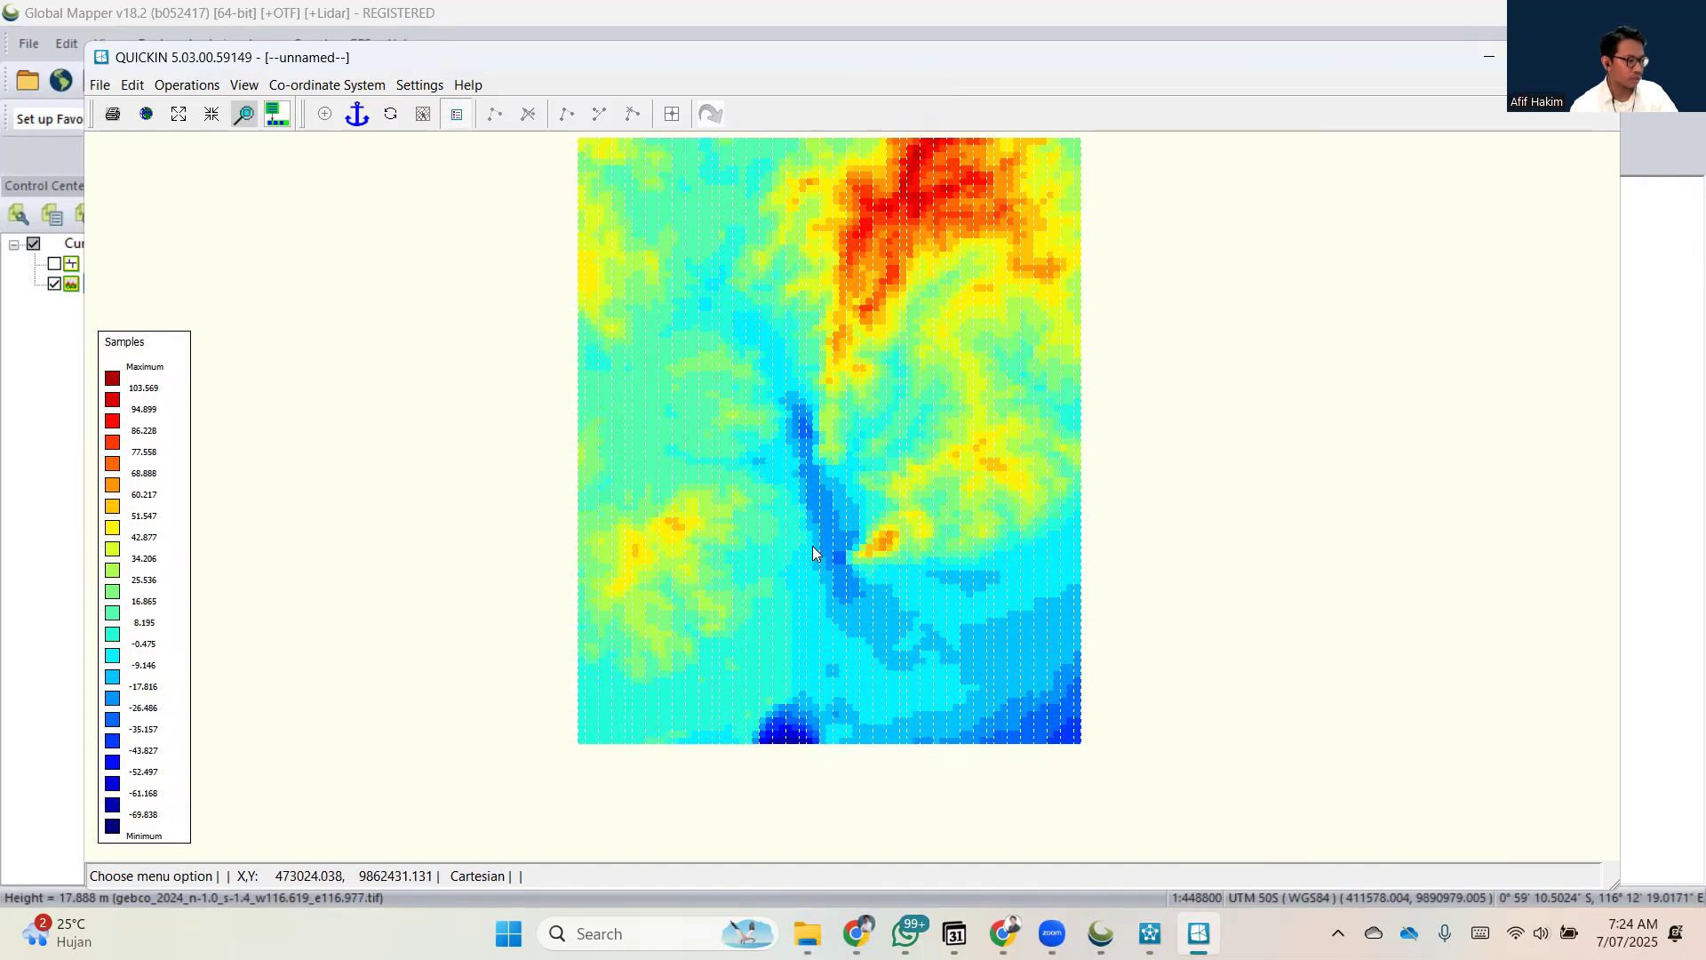
scroll(819, 590, "up", 1)
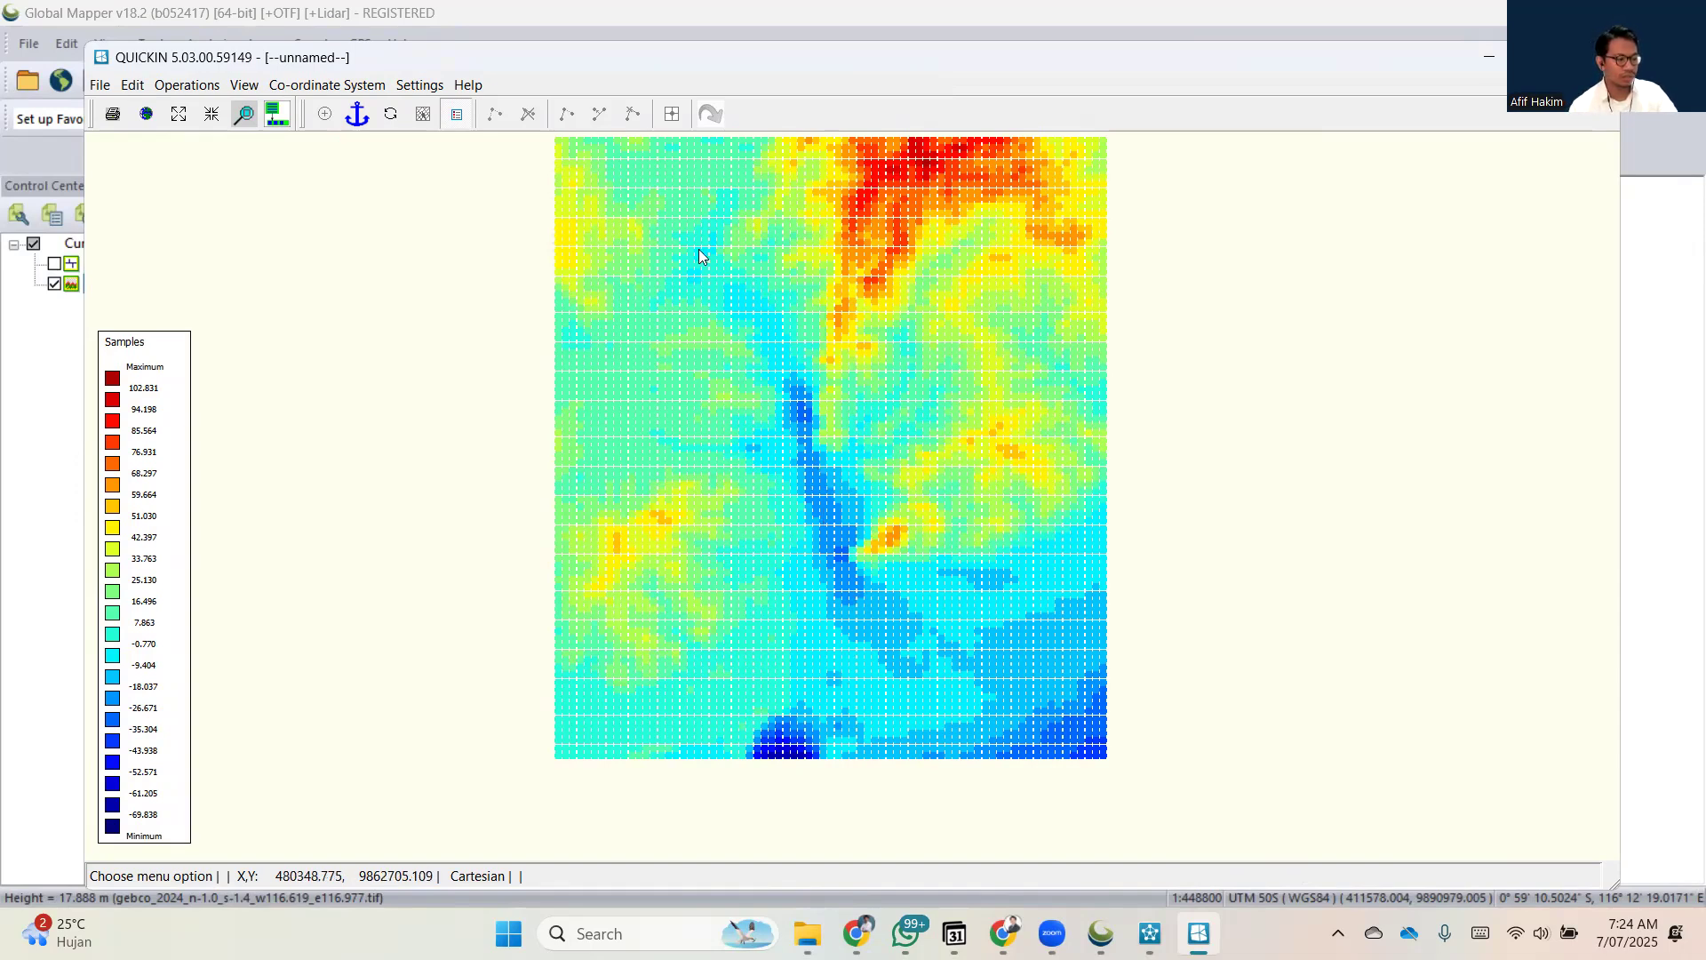
left_click(1499, 52)
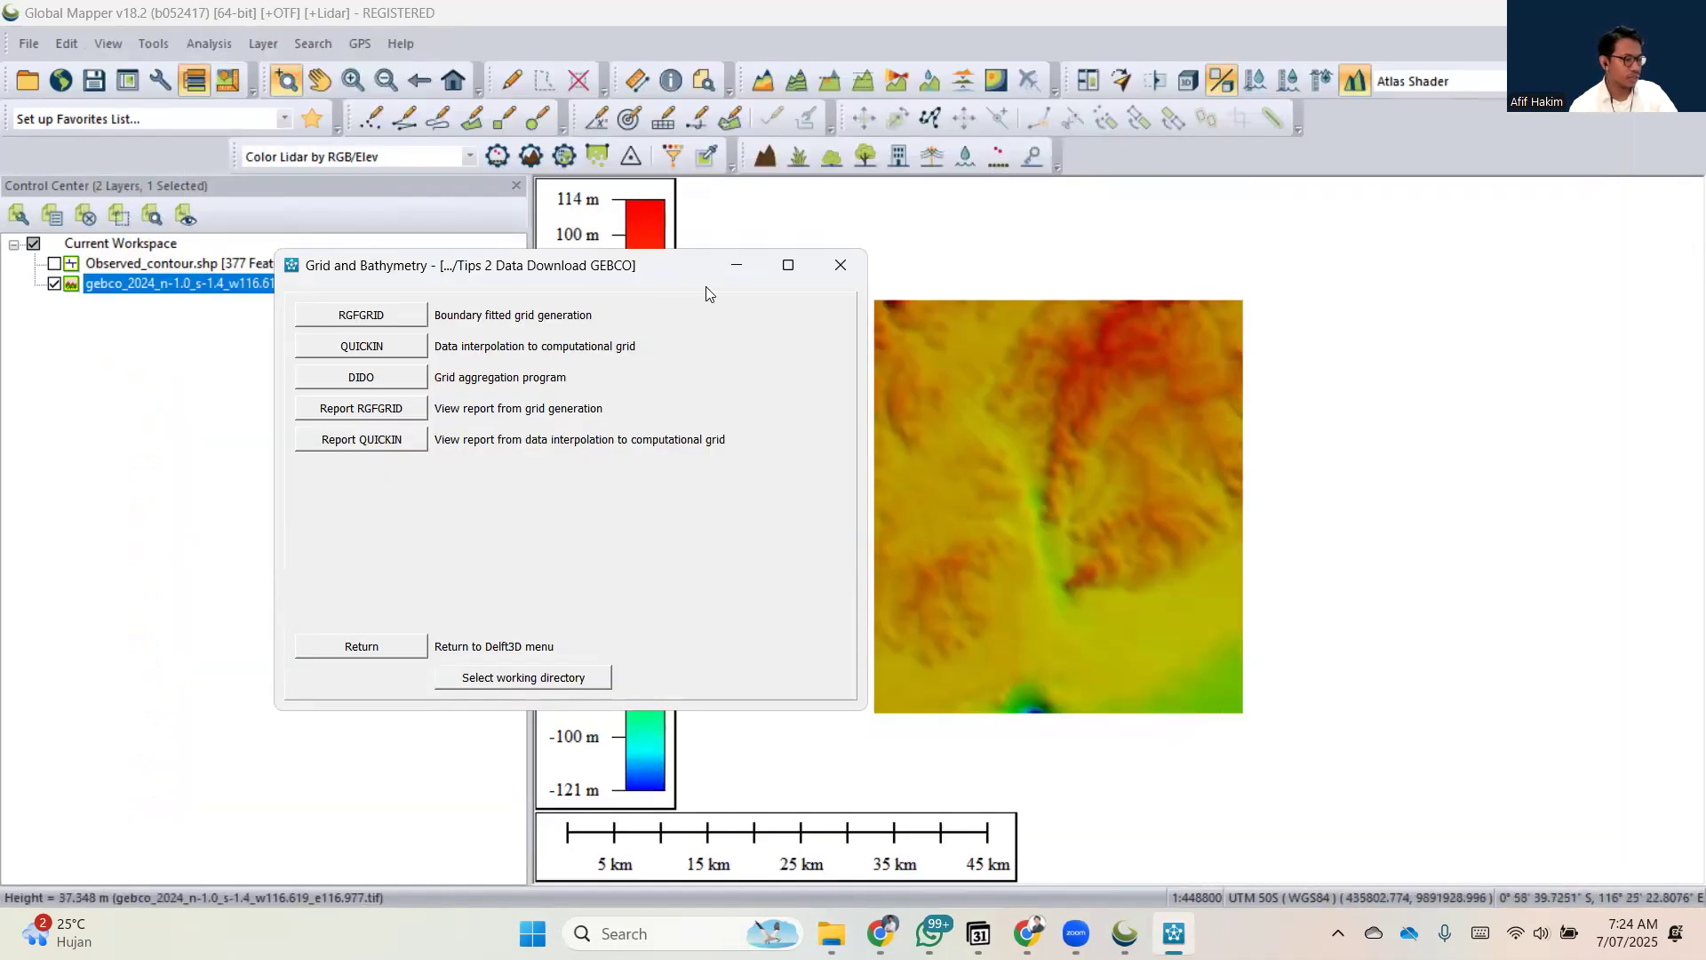
Switch to File Explorer to view the Tips 3 Data XYZ folder, then move its window aside to uncover Grid and Bathymetry.
left_click_drag(706, 286, 979, 329)
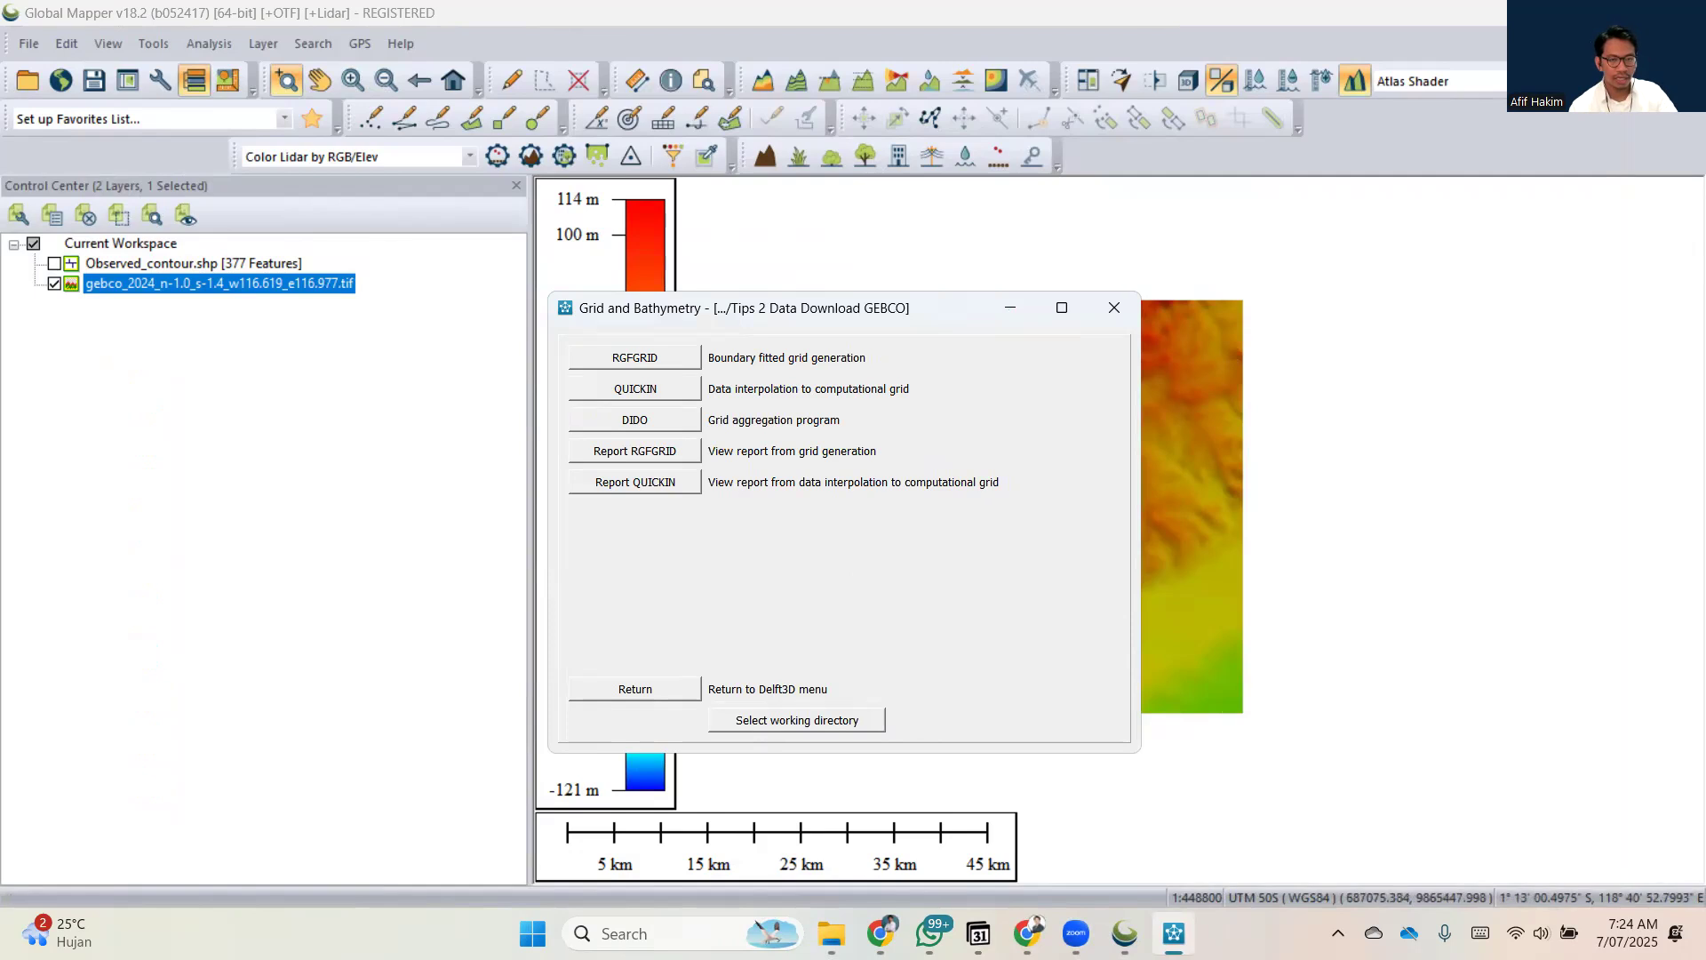
key("alt+Tab")
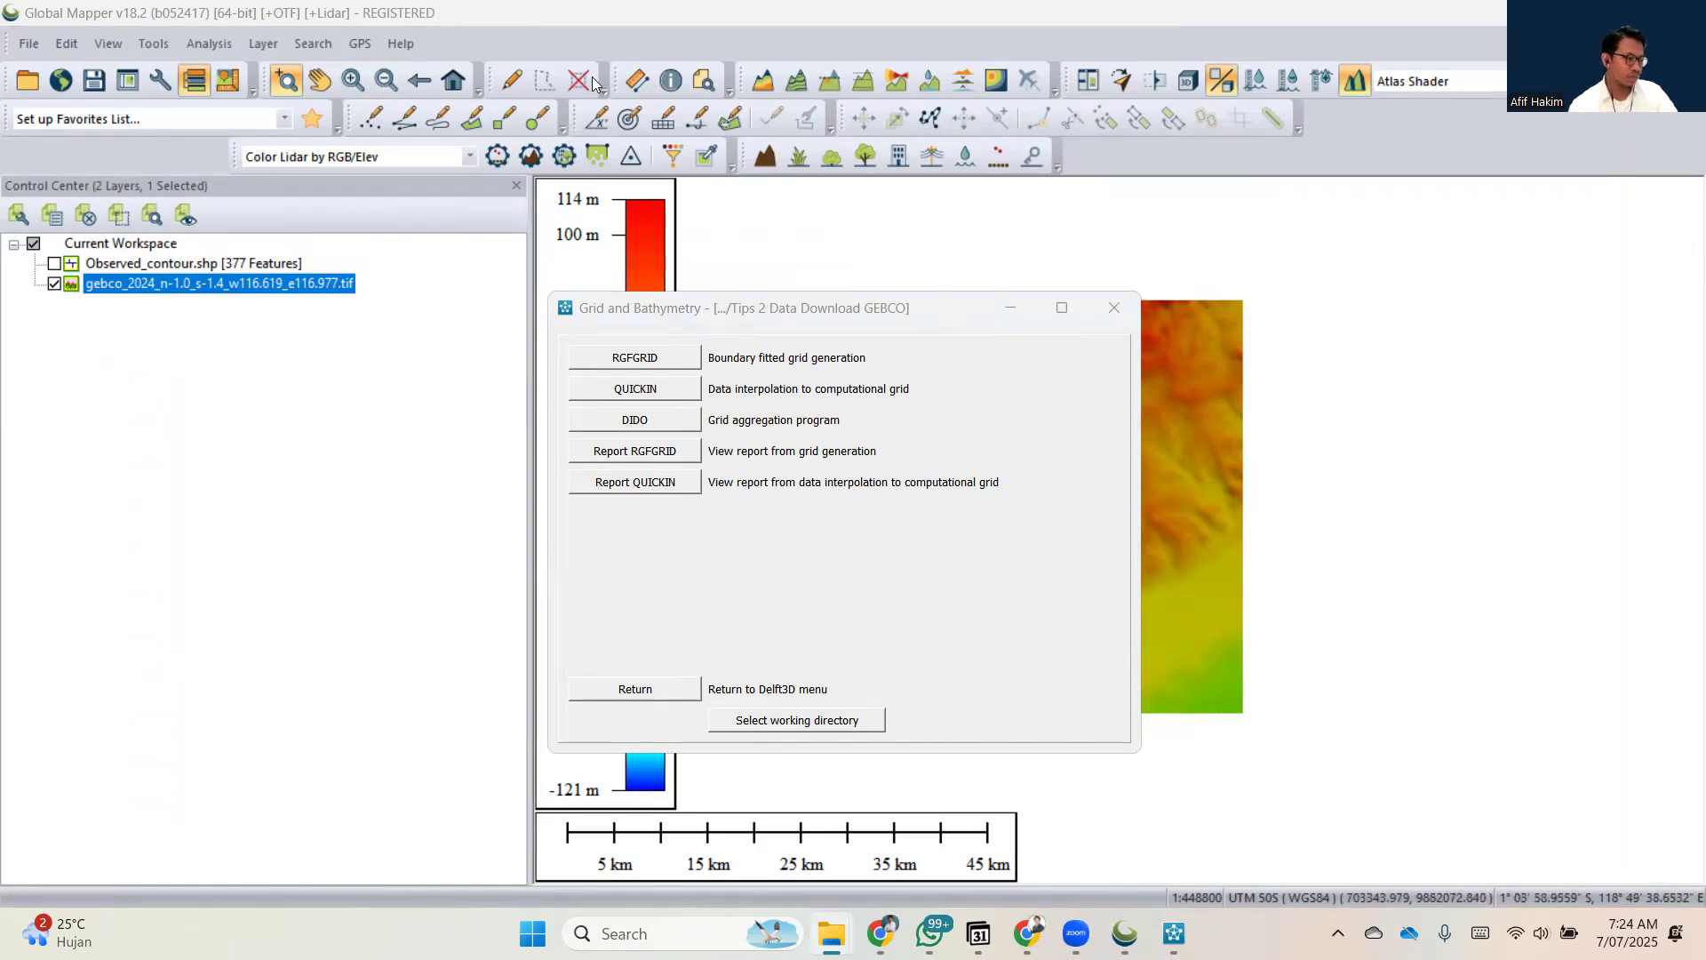
key("alt+Tab")
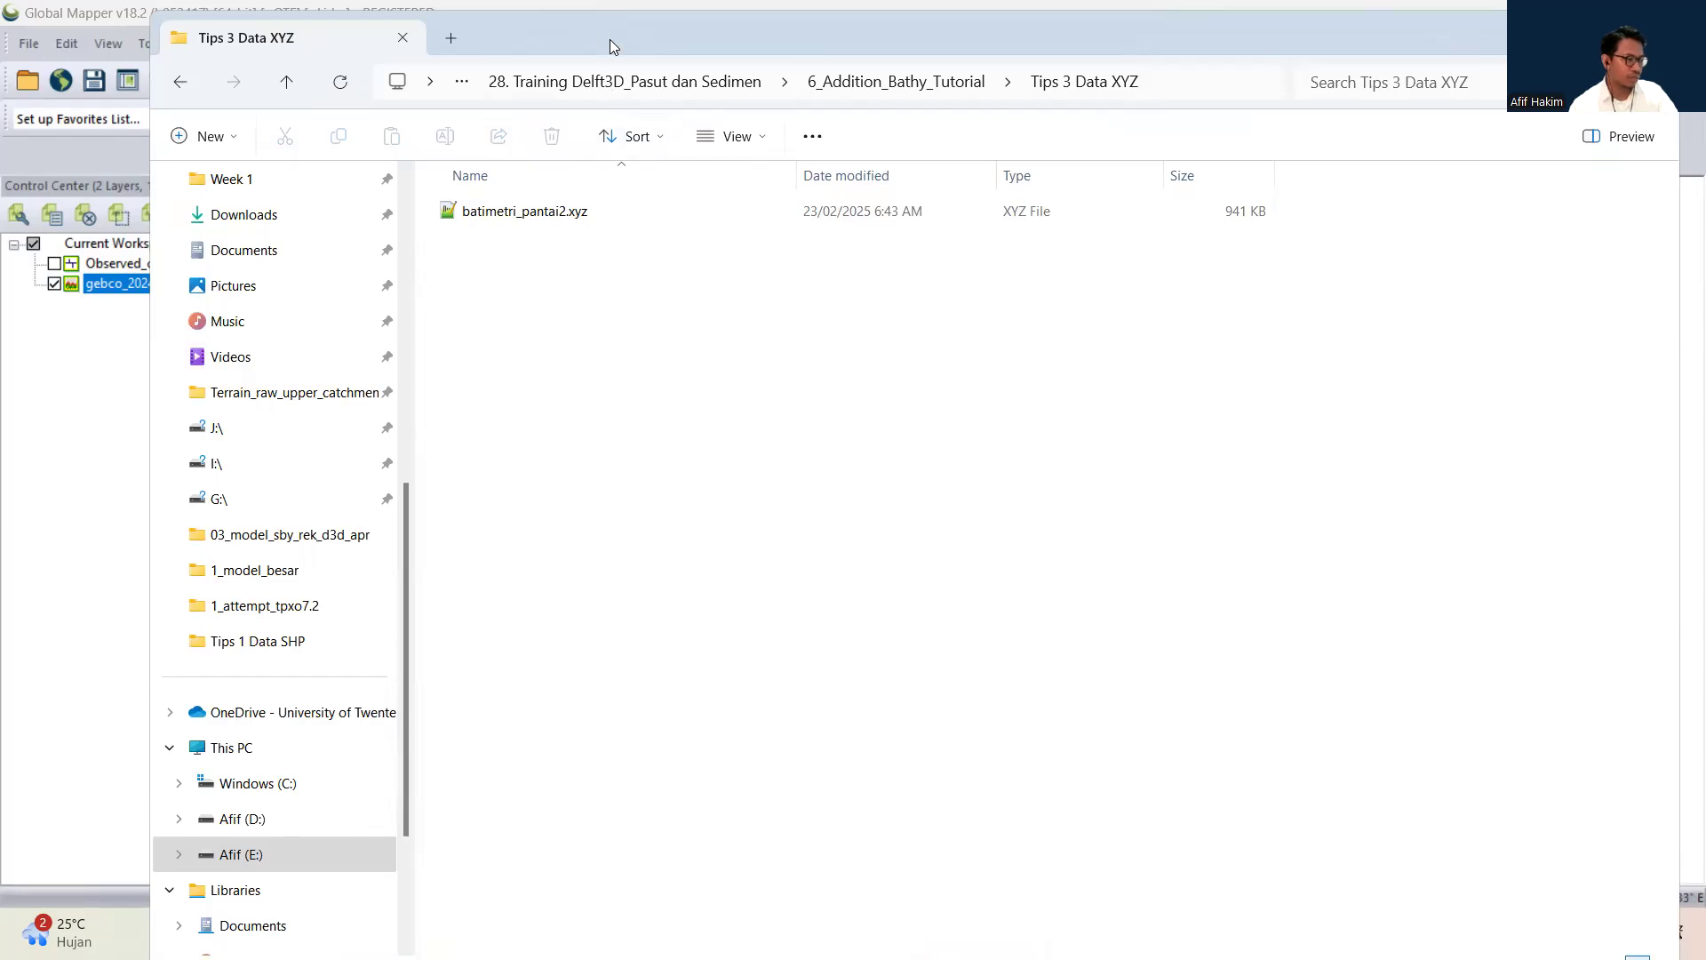
left_click_drag(610, 39, 1705, 221)
Launch QUICKIN again, open batimetri_pantai2.xyz from the Tips 3 Data XYZ folder as samples, and move the QUICKIN window out of the way.
left_click(651, 391)
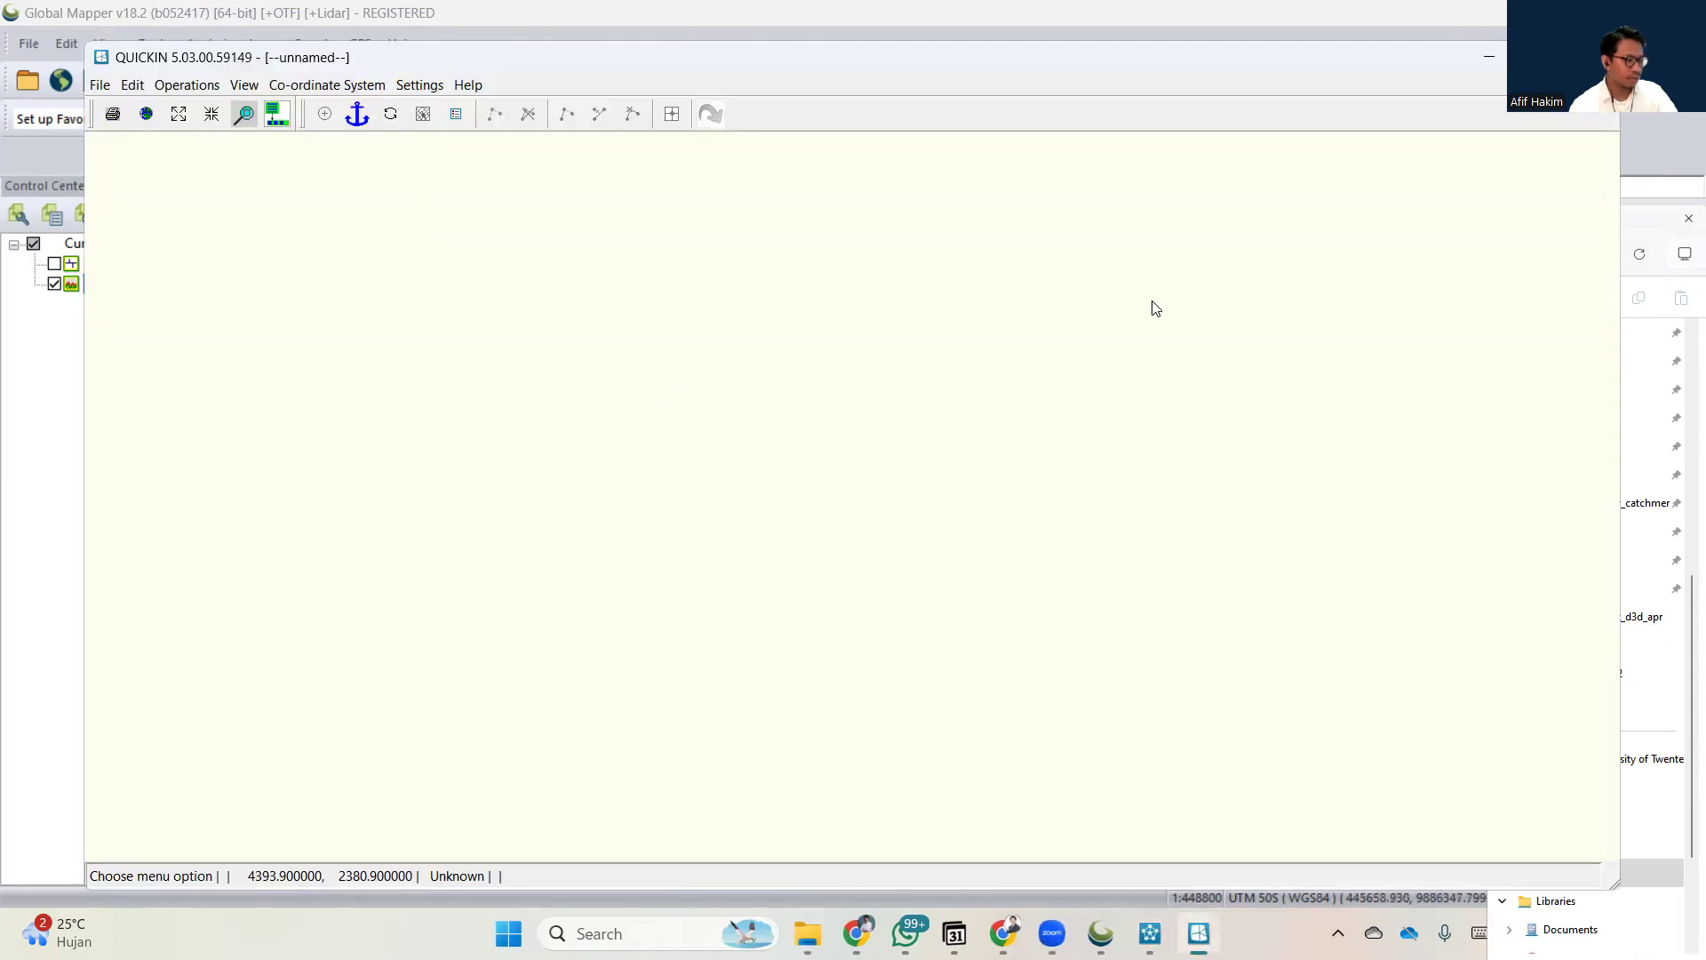
left_click(99, 84)
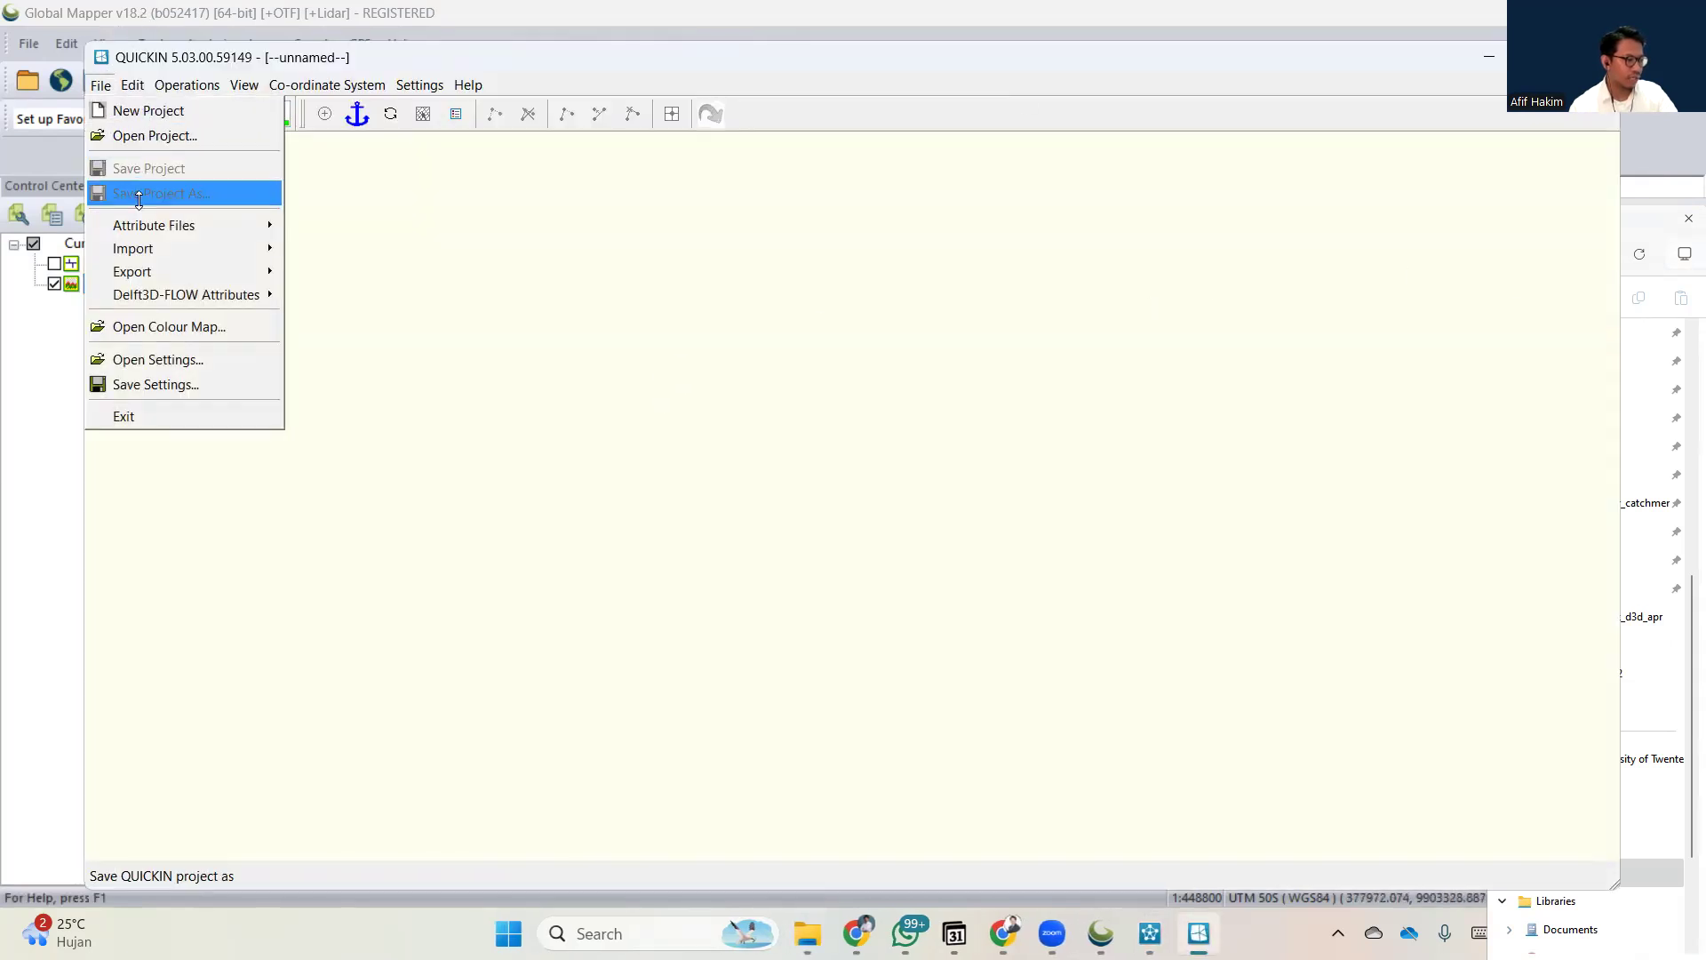
mouse_move(178, 226)
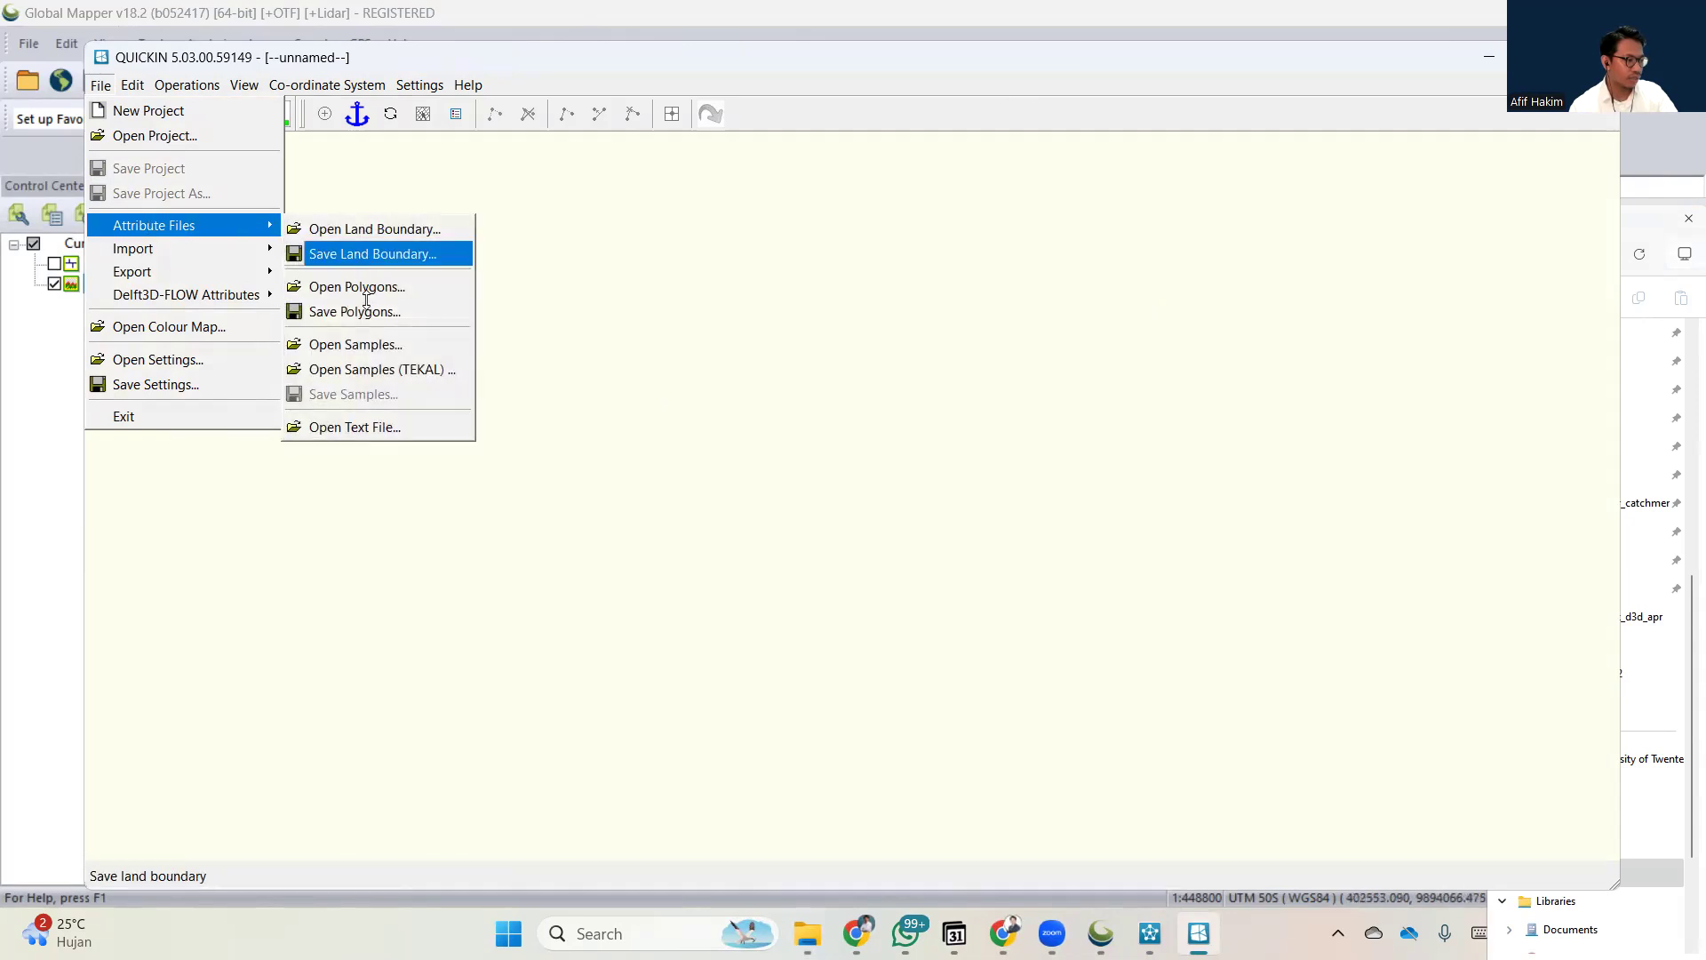
left_click(366, 344)
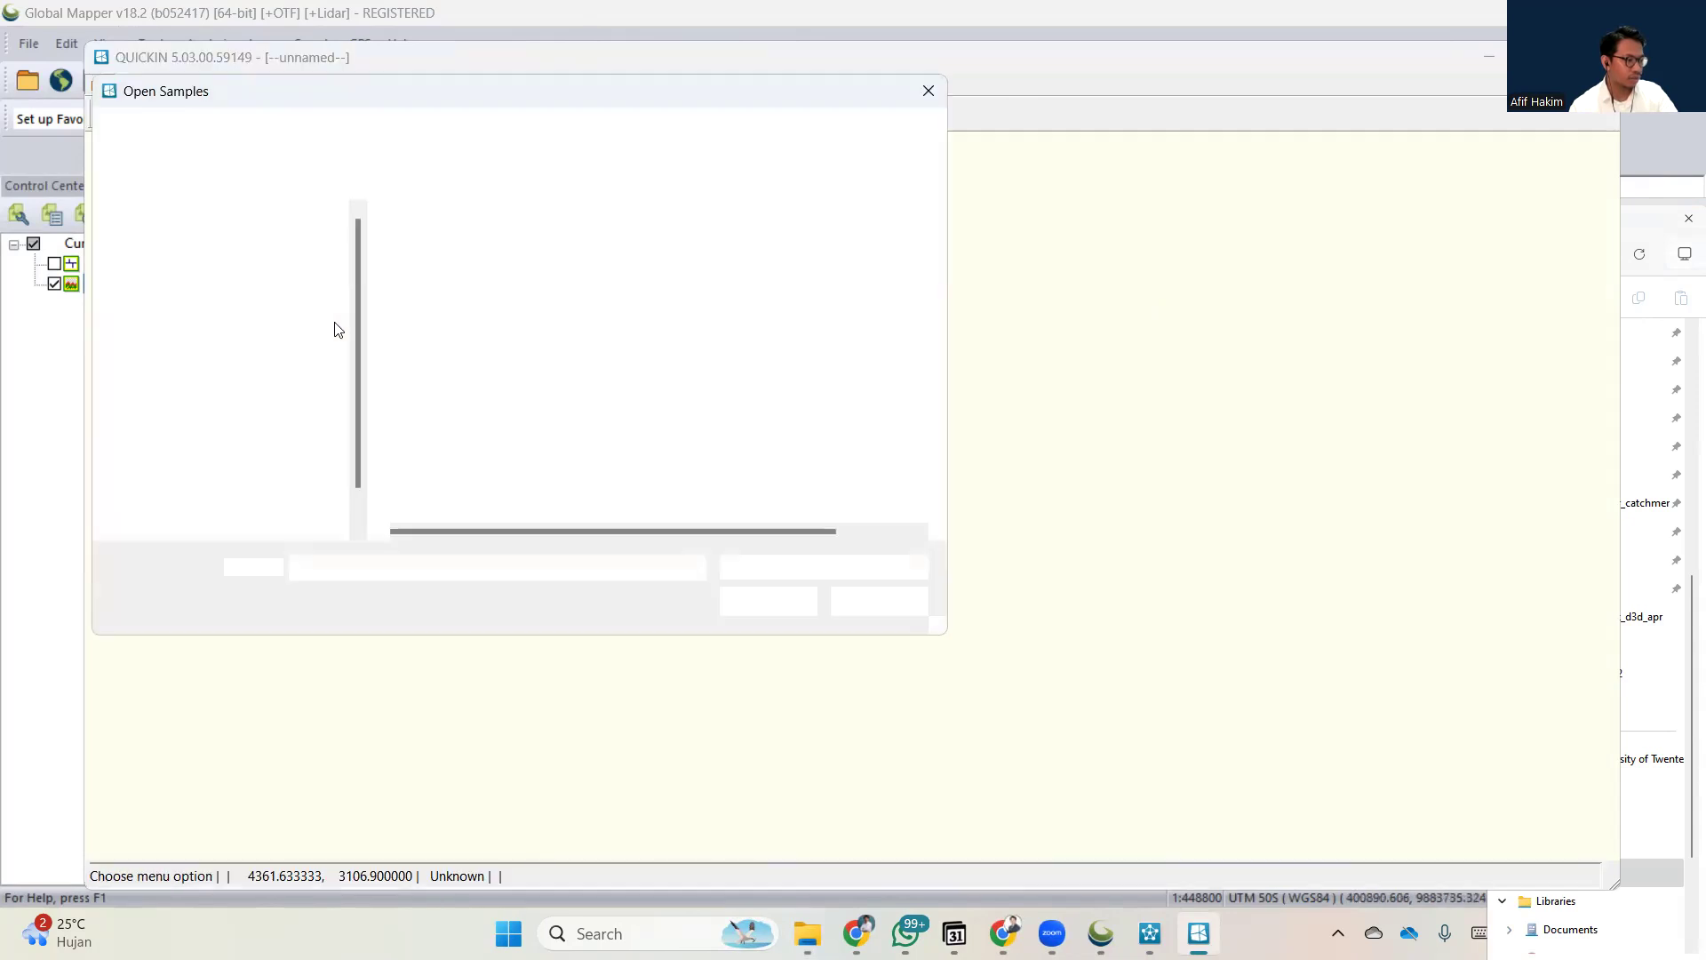
left_click(221, 138)
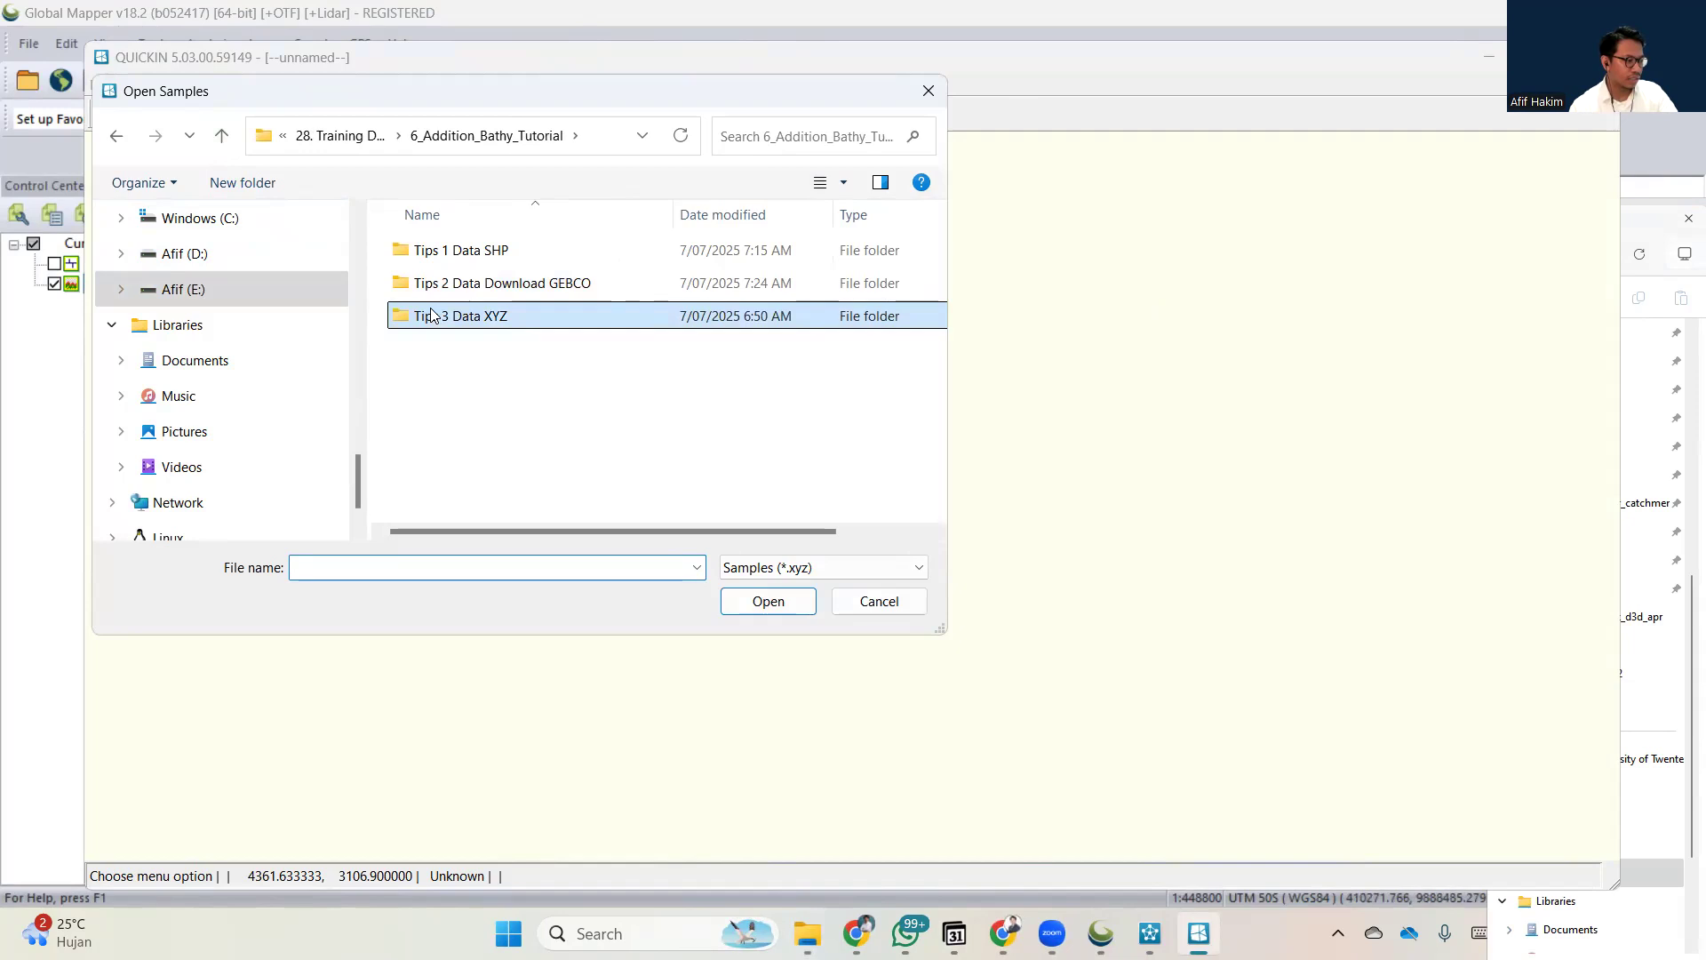
double_click(453, 315)
double_click(448, 257)
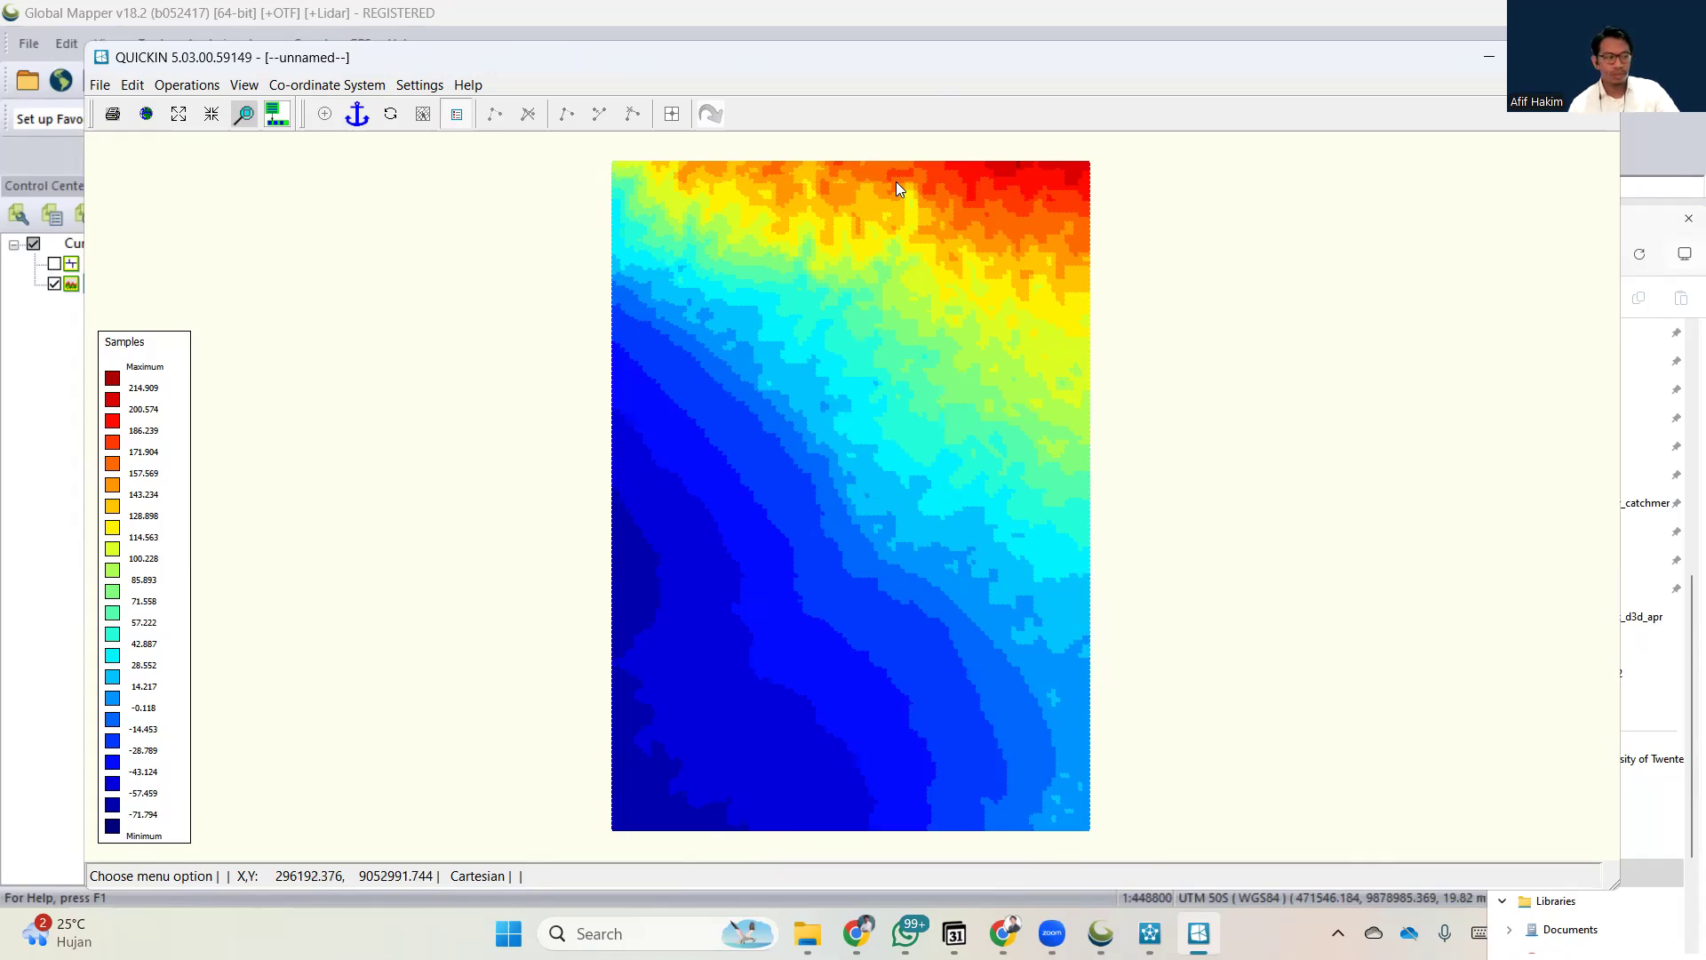
left_click_drag(1144, 66, 1705, 134)
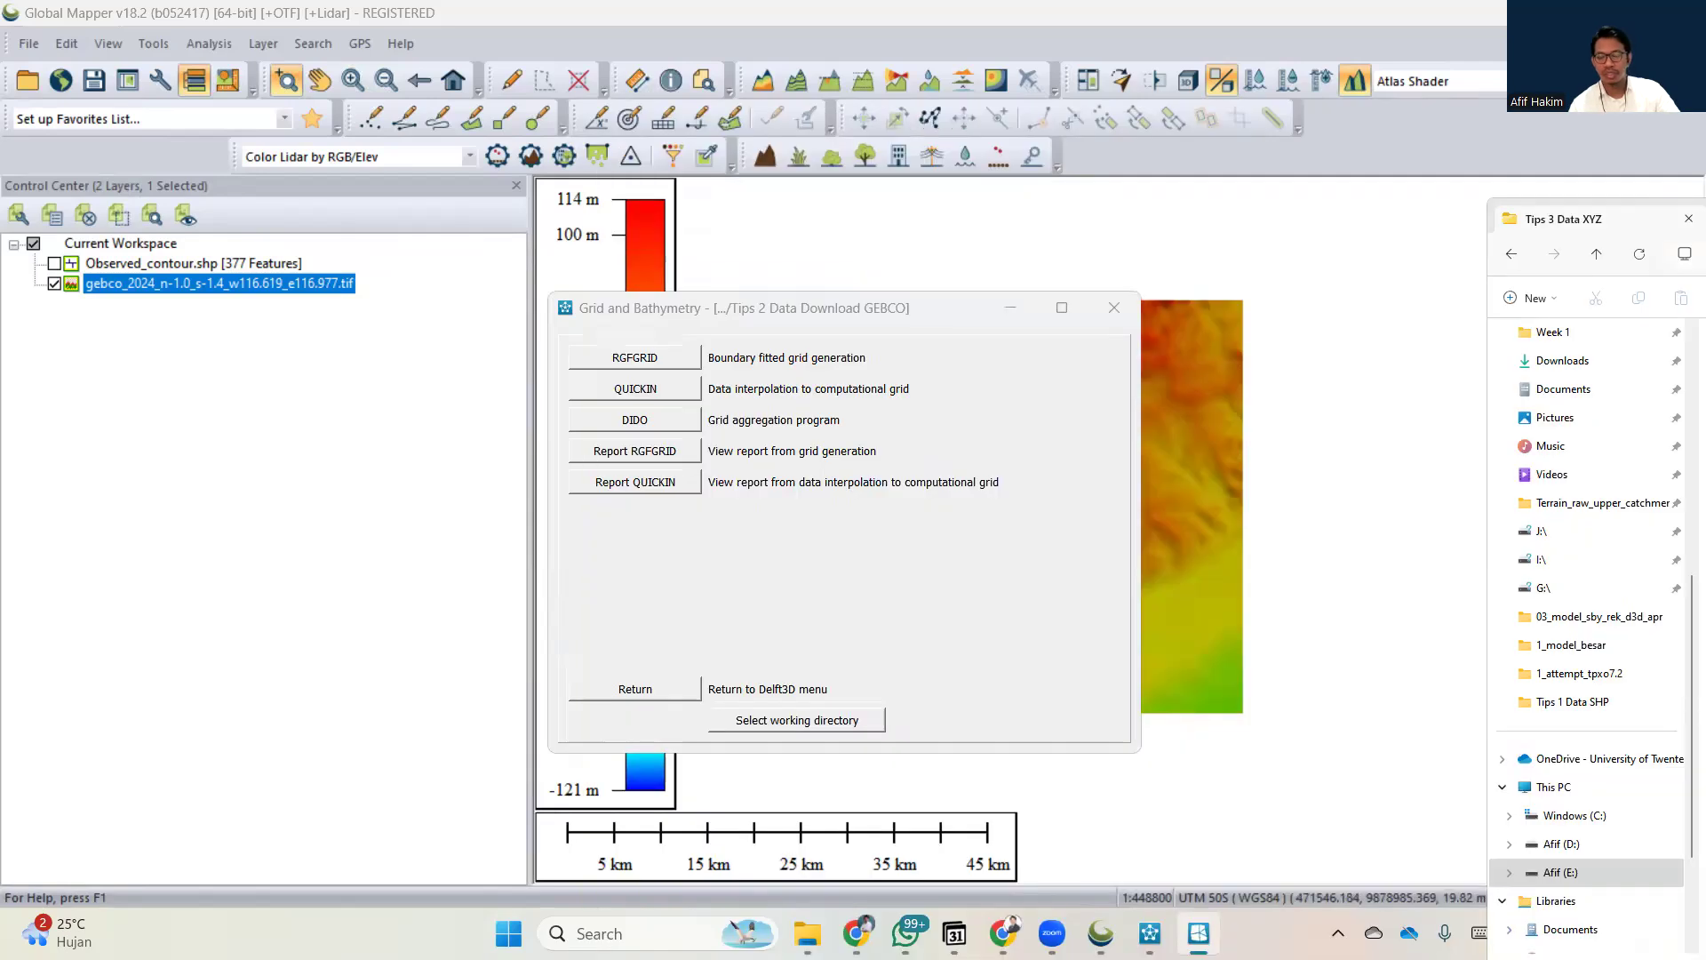